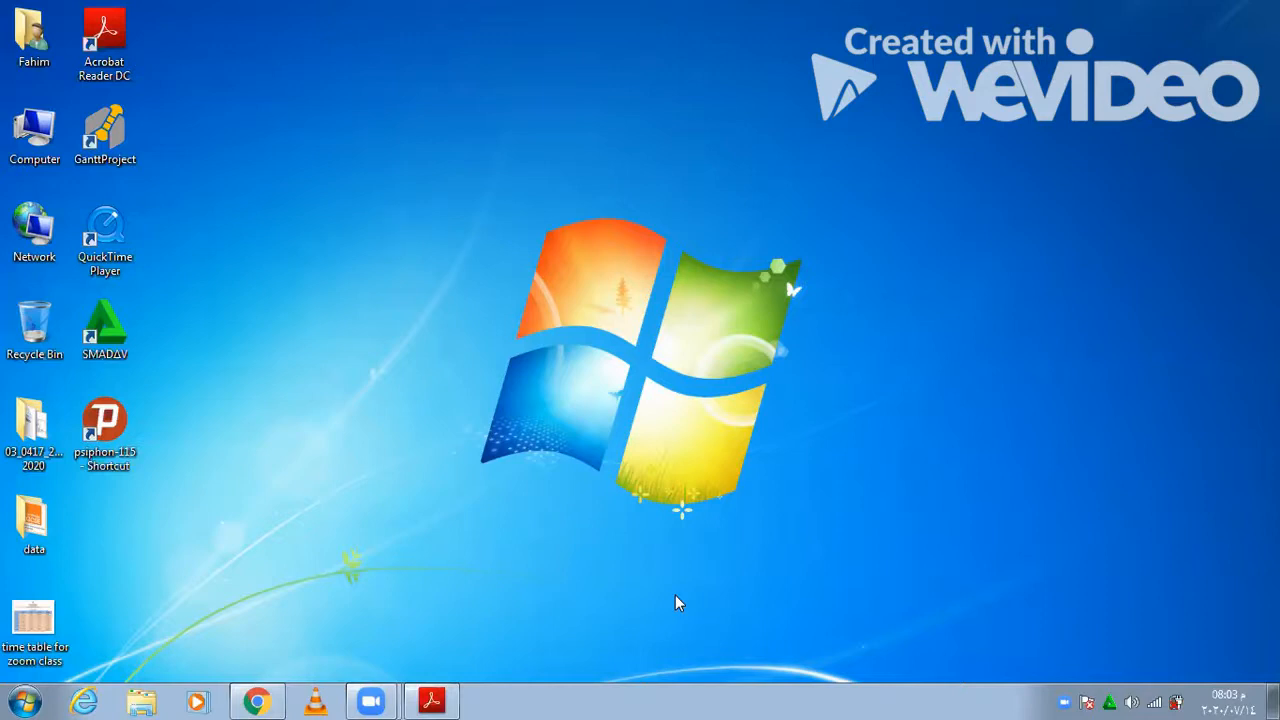
- Restore the exam paper 0417_m20_qp_21.pdf and scroll to page 2's supplied source files list
{"action": "left_click", "coordinate": [433, 700]}
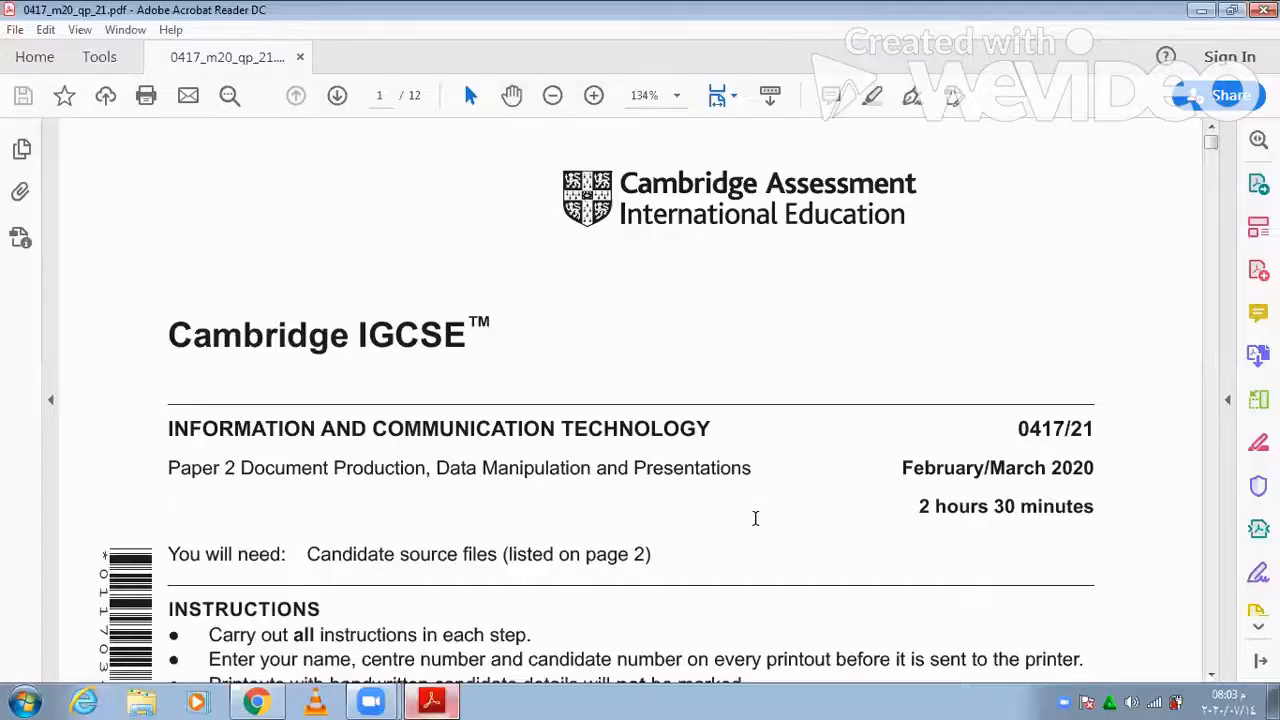
{"action": "scroll", "coordinate": [757, 520], "scroll_direction": "down", "scroll_amount": 6}
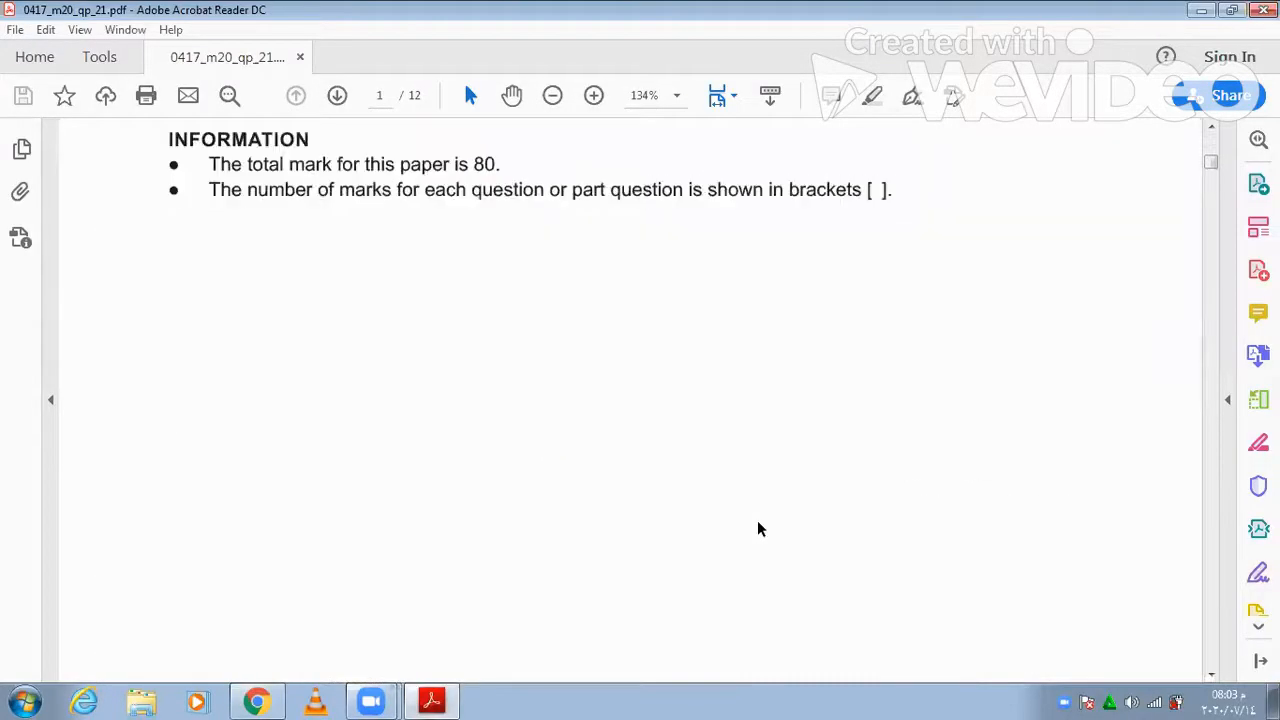
{"action": "scroll", "coordinate": [675, 570], "scroll_direction": "down", "scroll_amount": 5}
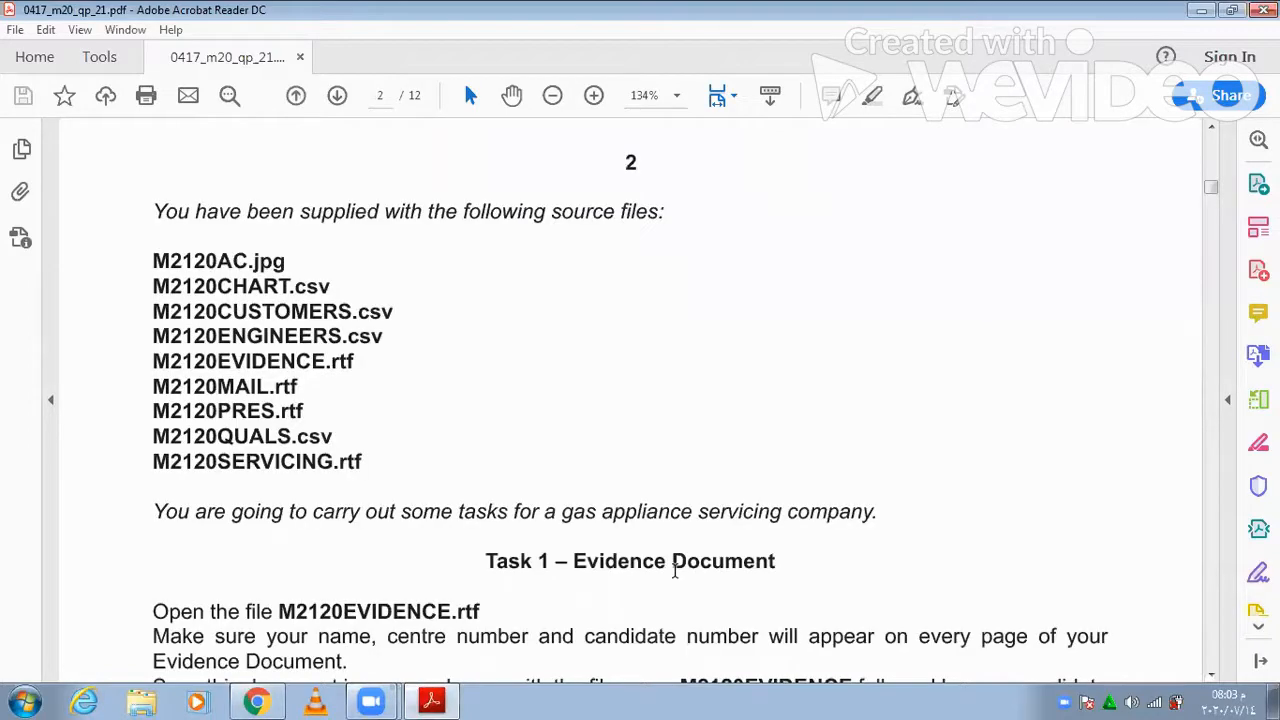
{"action": "scroll", "coordinate": [637, 598], "scroll_direction": "down", "scroll_amount": 3}
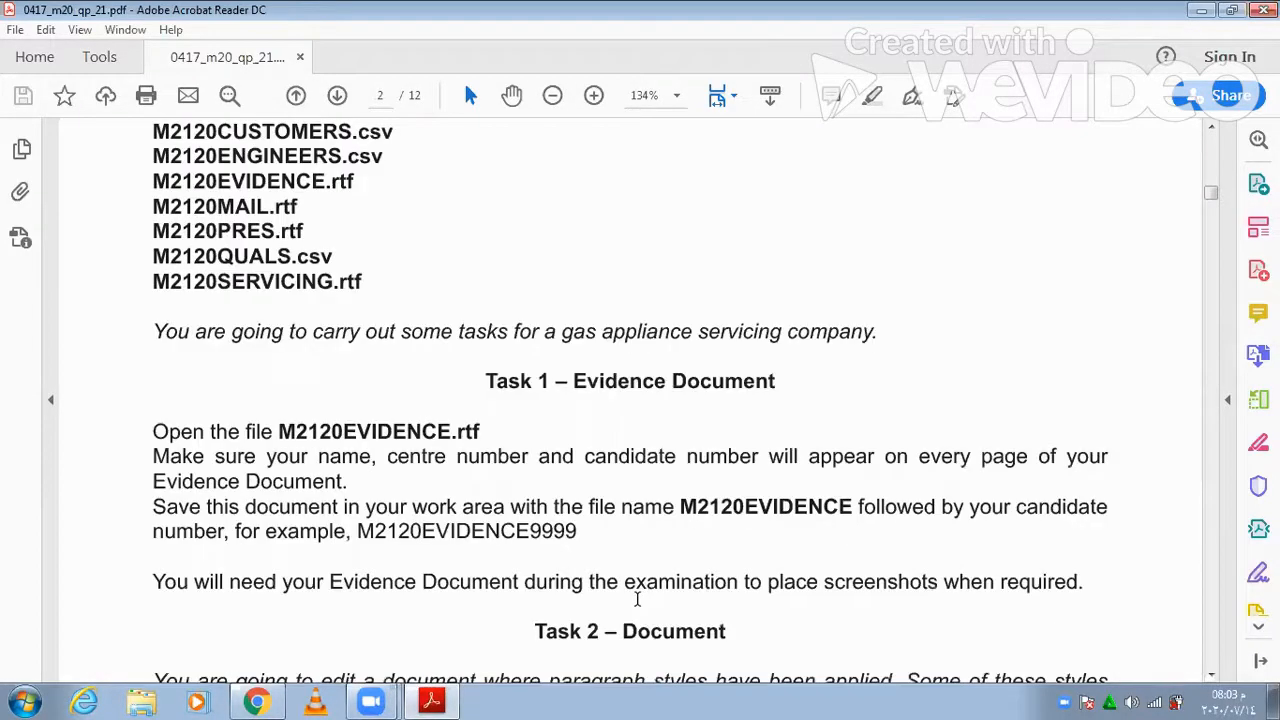
{"action": "scroll", "coordinate": [637, 598], "scroll_direction": "down", "scroll_amount": 1}
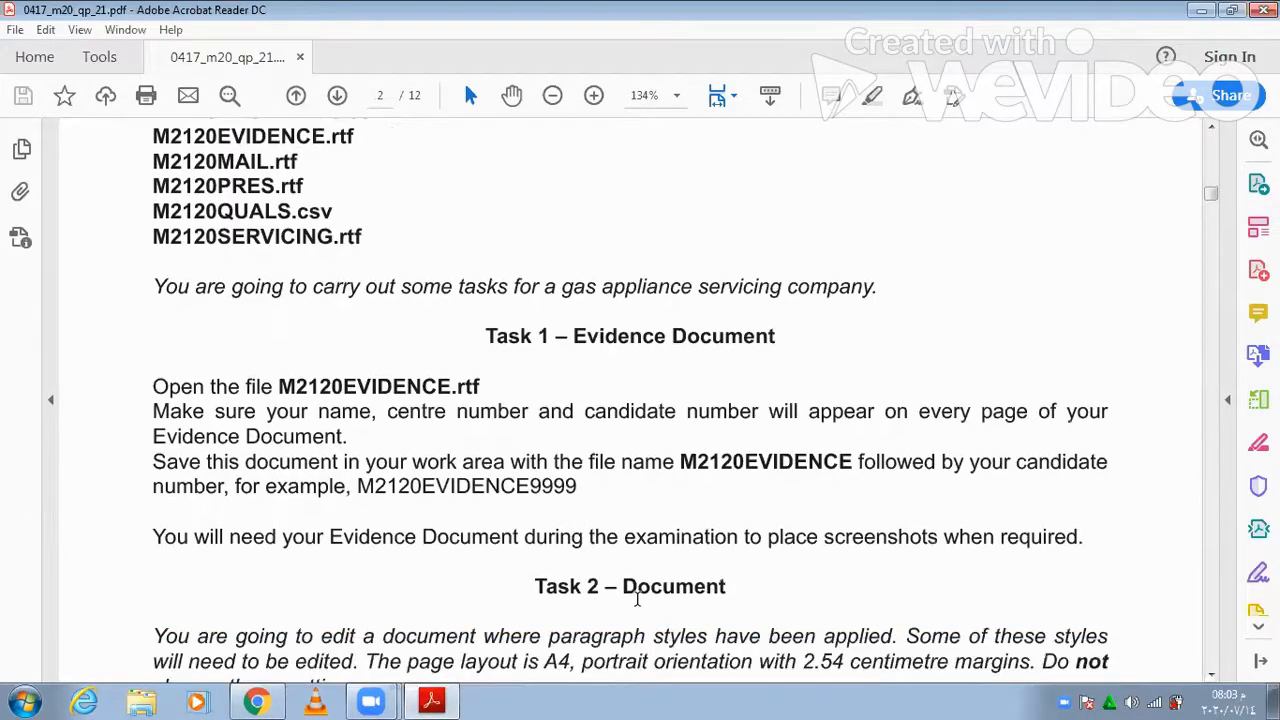
{"action": "scroll", "coordinate": [638, 604], "scroll_direction": "up", "scroll_amount": 4}
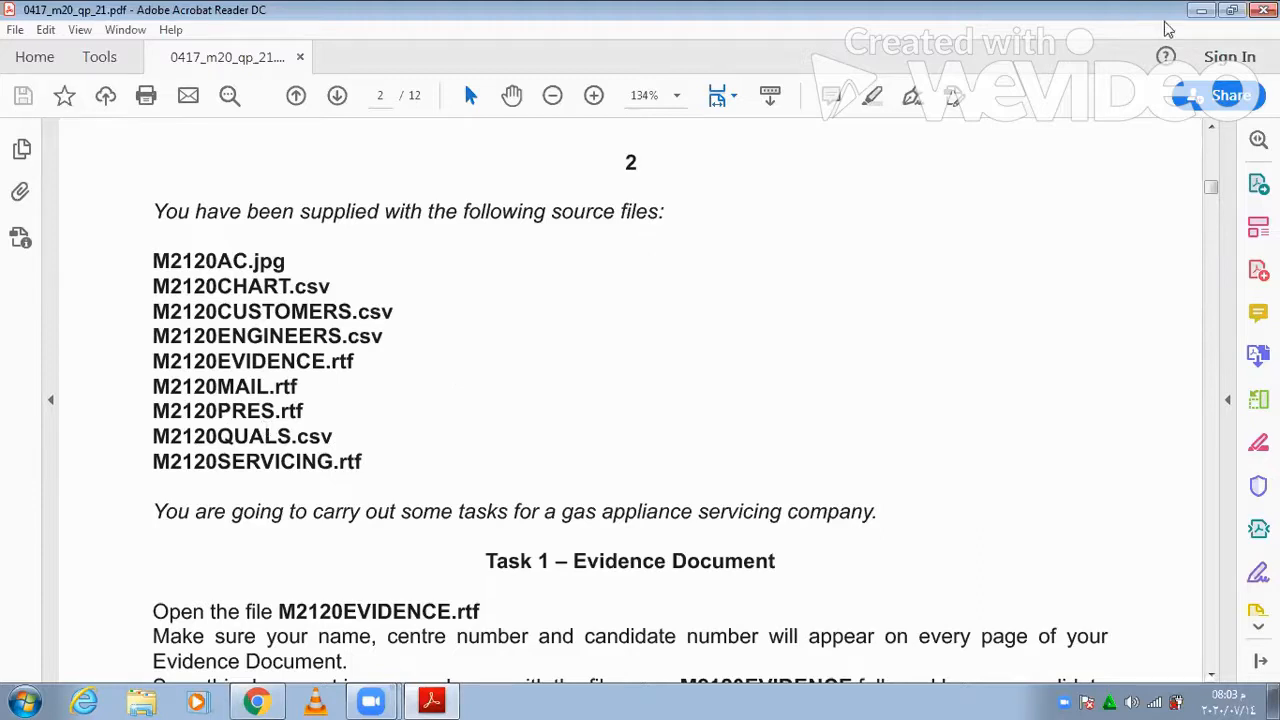
{"action": "key", "text": "super+d"}
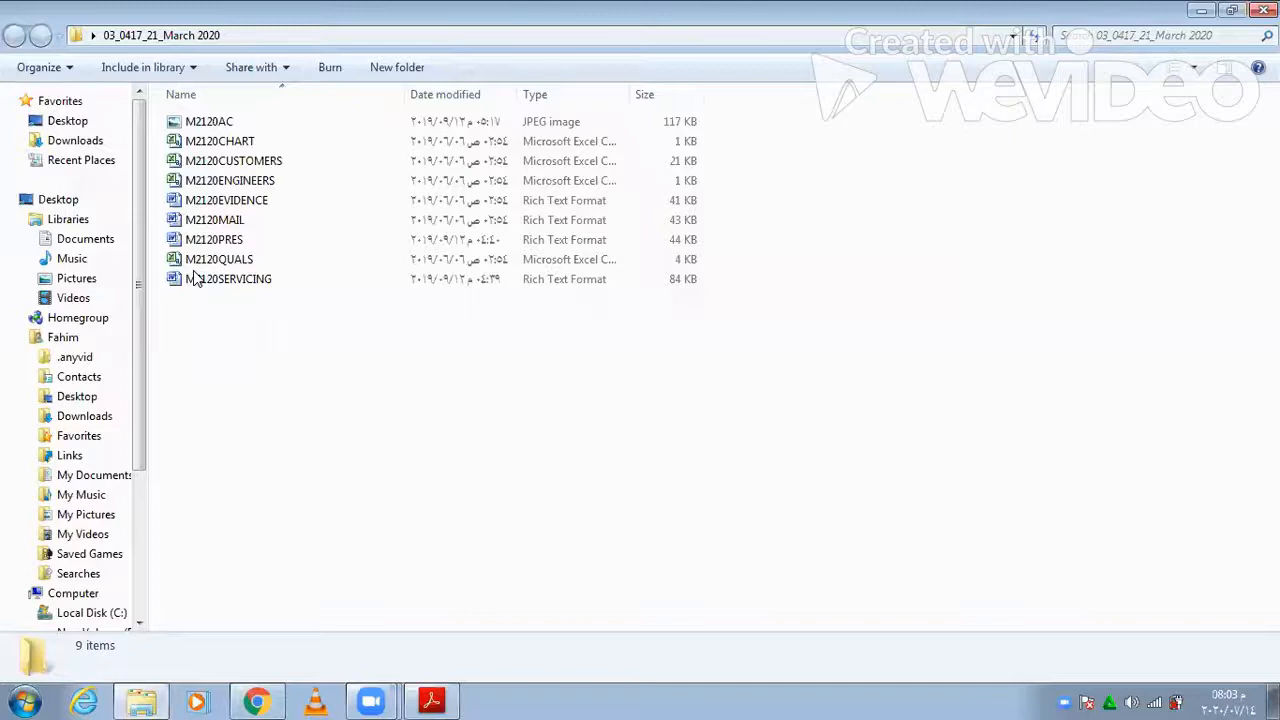
{"action": "left_click", "coordinate": [432, 701]}
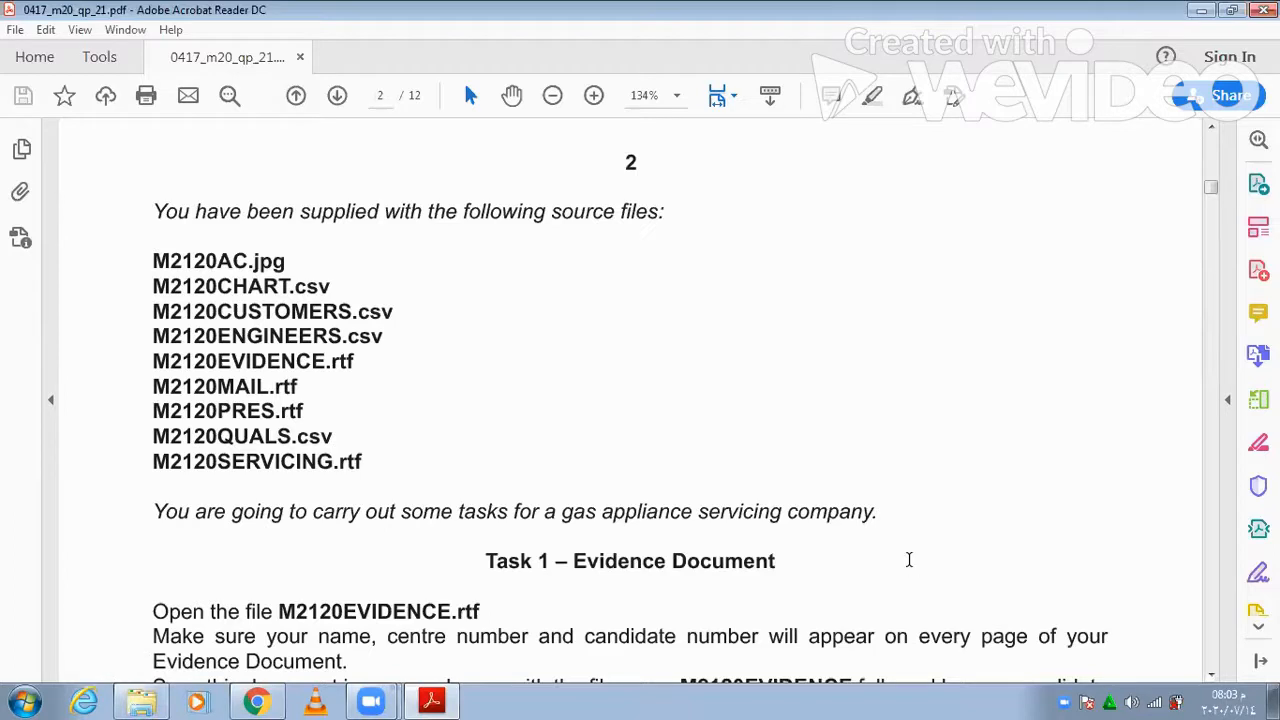
- Scroll down to the Task 1 – Evidence Document instructions and the Task 2 heading
{"action": "scroll", "coordinate": [374, 277], "scroll_direction": "down", "scroll_amount": 4}
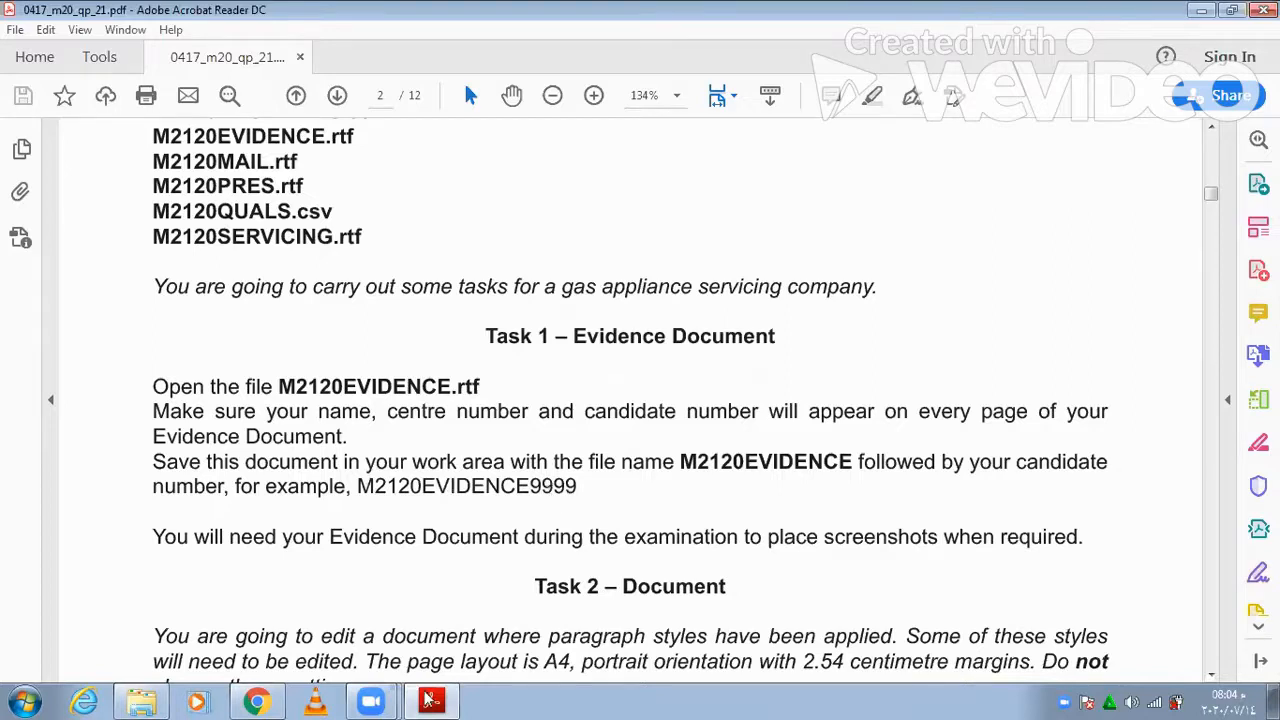
- Create a desktop folder named 2021, then open M2120EVIDENCE from the 03_0417_21_March 2020 folder
{"action": "left_click", "coordinate": [447, 700]}
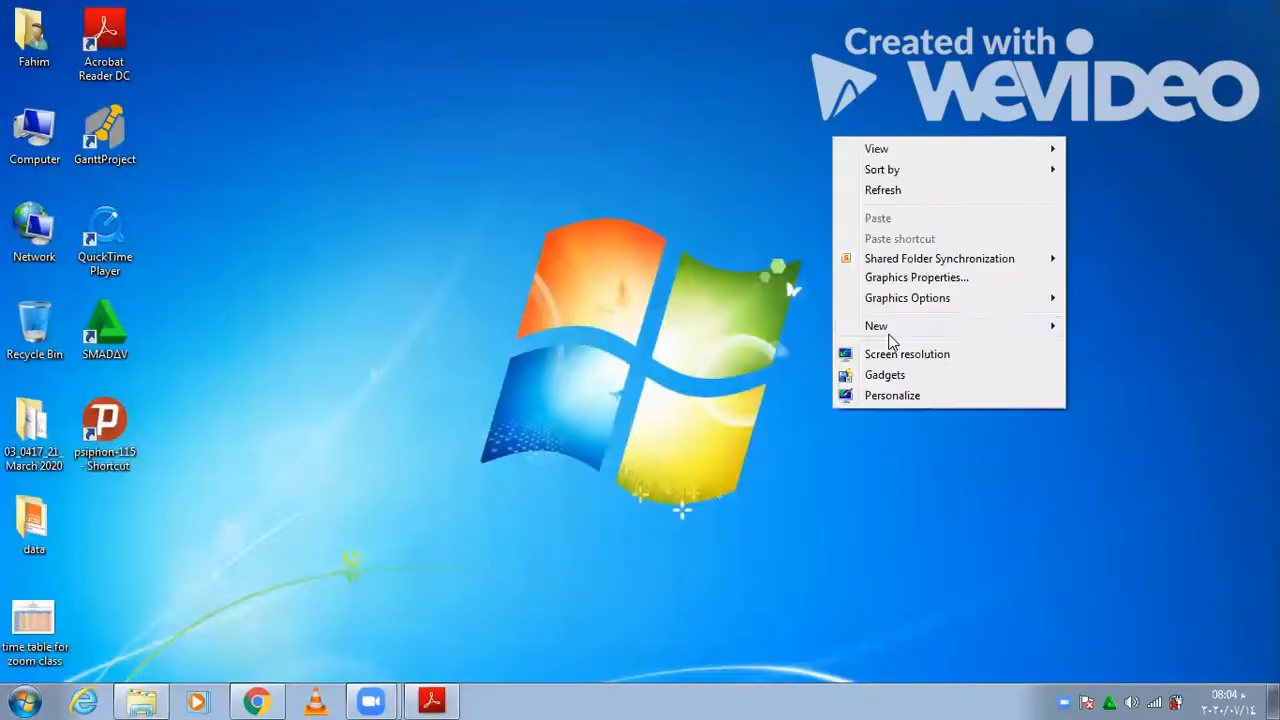
{"action": "key", "text": "f"}
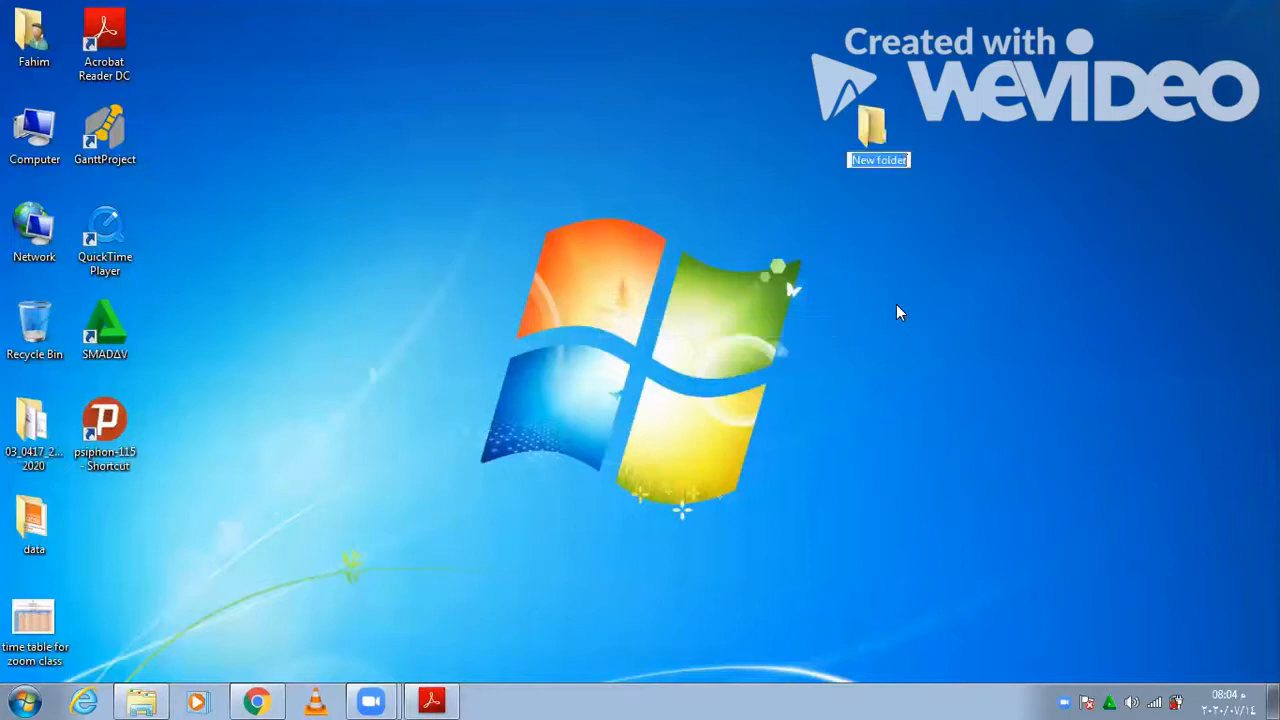
{"action": "type", "text": "20"}
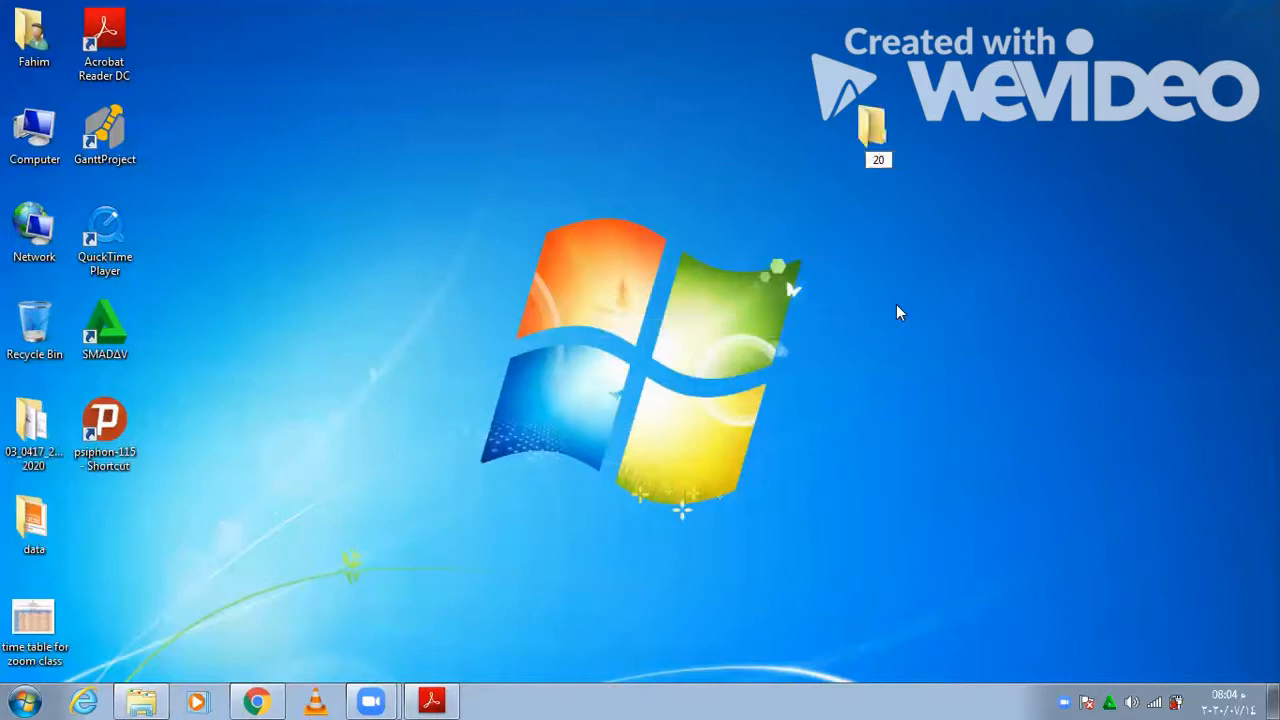
{"action": "type", "text": "21"}
{"action": "key", "text": "Return"}
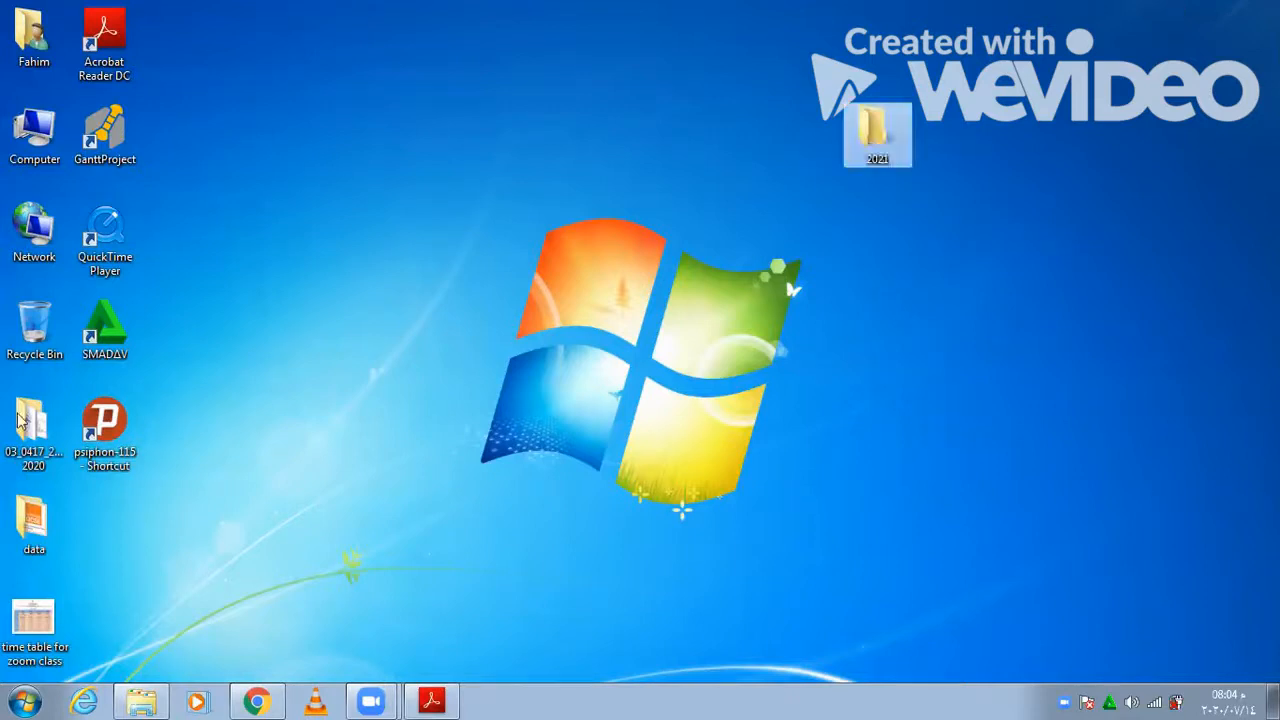
{"action": "key", "text": "alt+Tab"}
{"action": "double_click", "coordinate": [560, 203]}
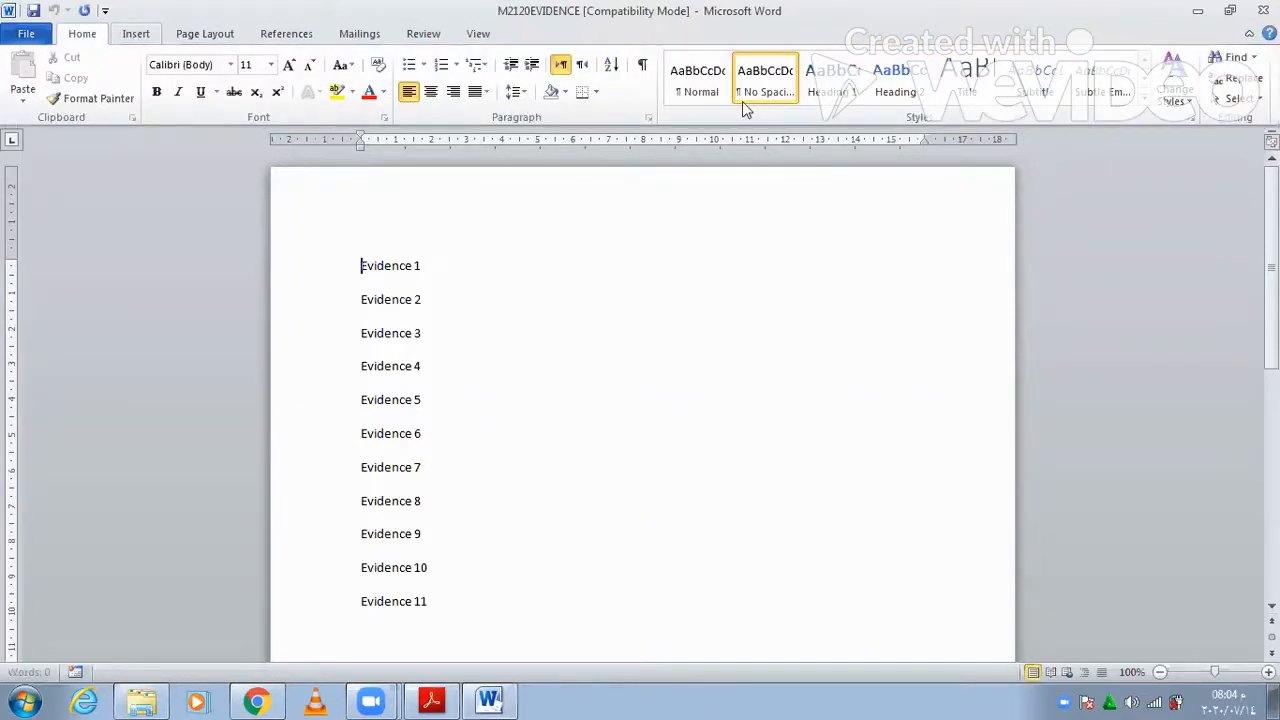
- Insert a Blank (Three Columns) header holding the candidate's name, centre number and candidate number
{"action": "left_click", "coordinate": [134, 36]}
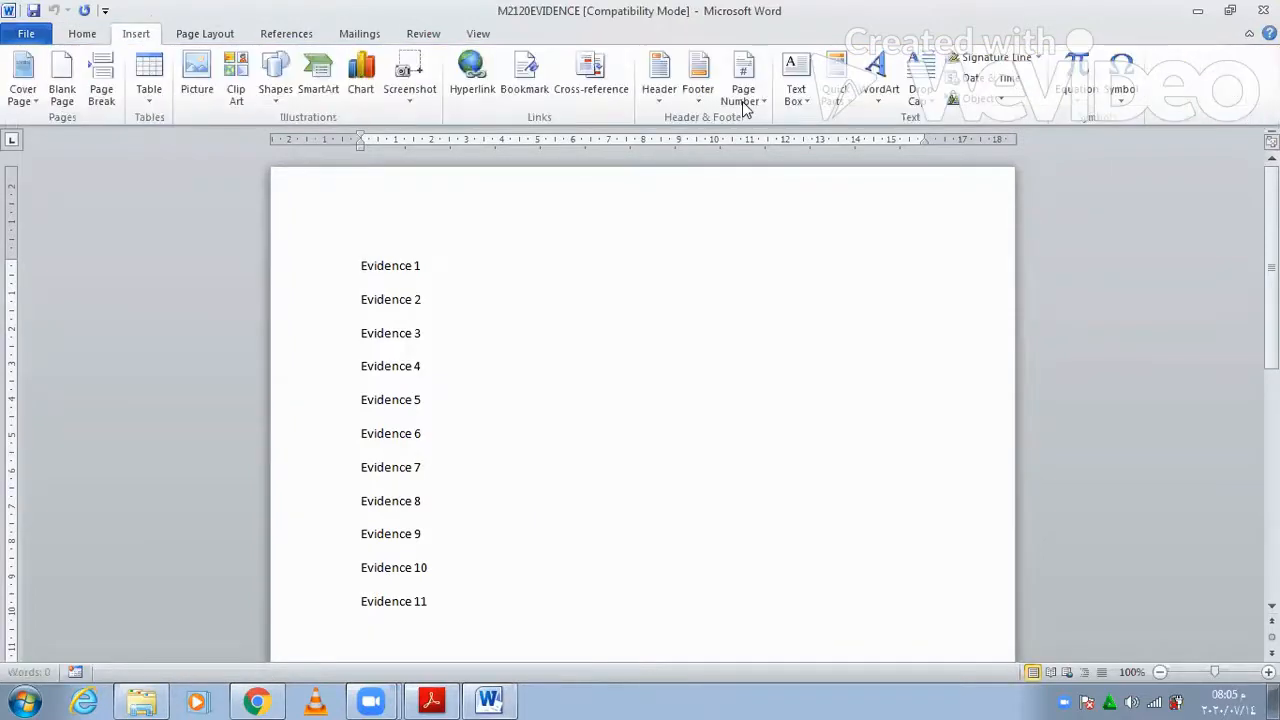
{"action": "left_click", "coordinate": [664, 106]}
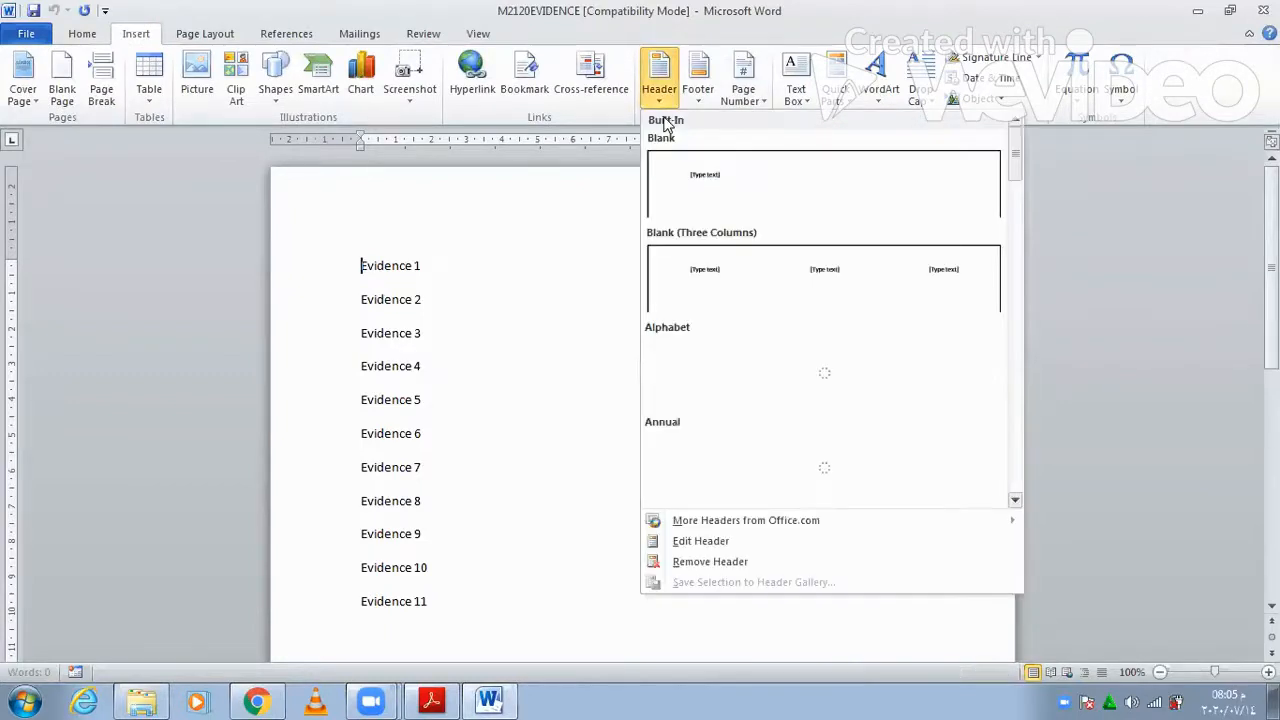
{"action": "left_click", "coordinate": [711, 270]}
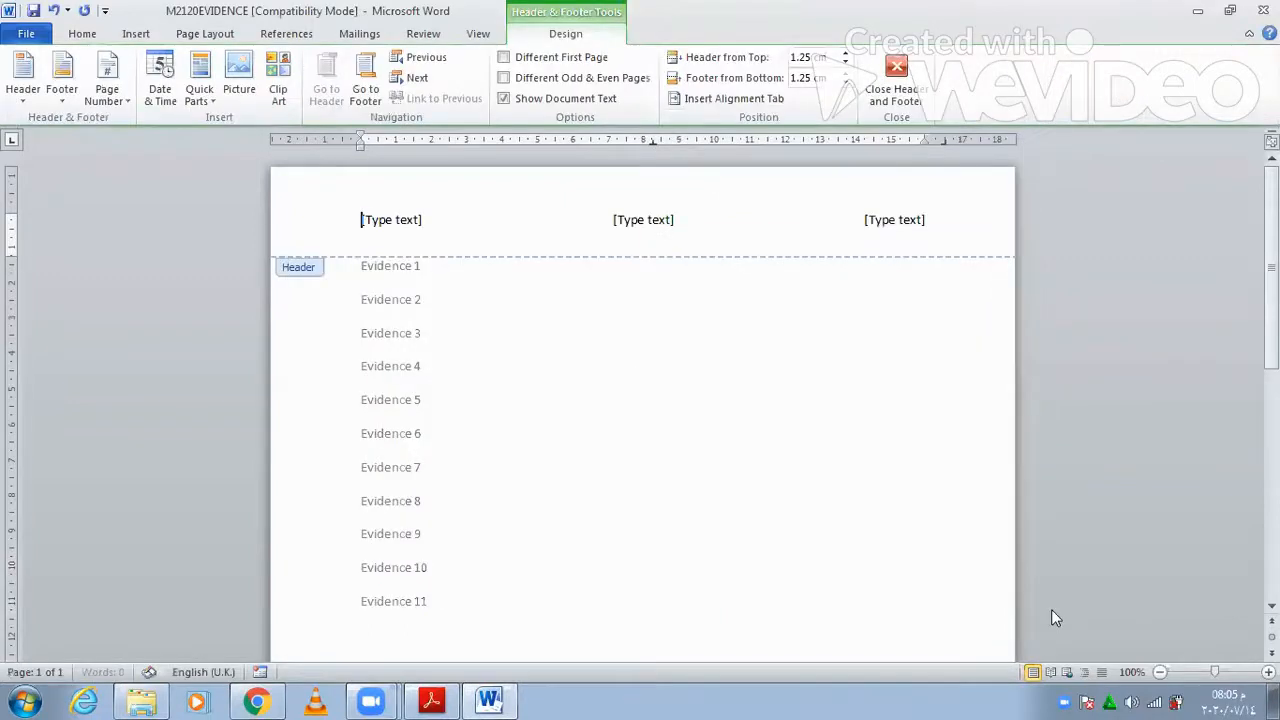
{"action": "type", "text": "Fahim"}
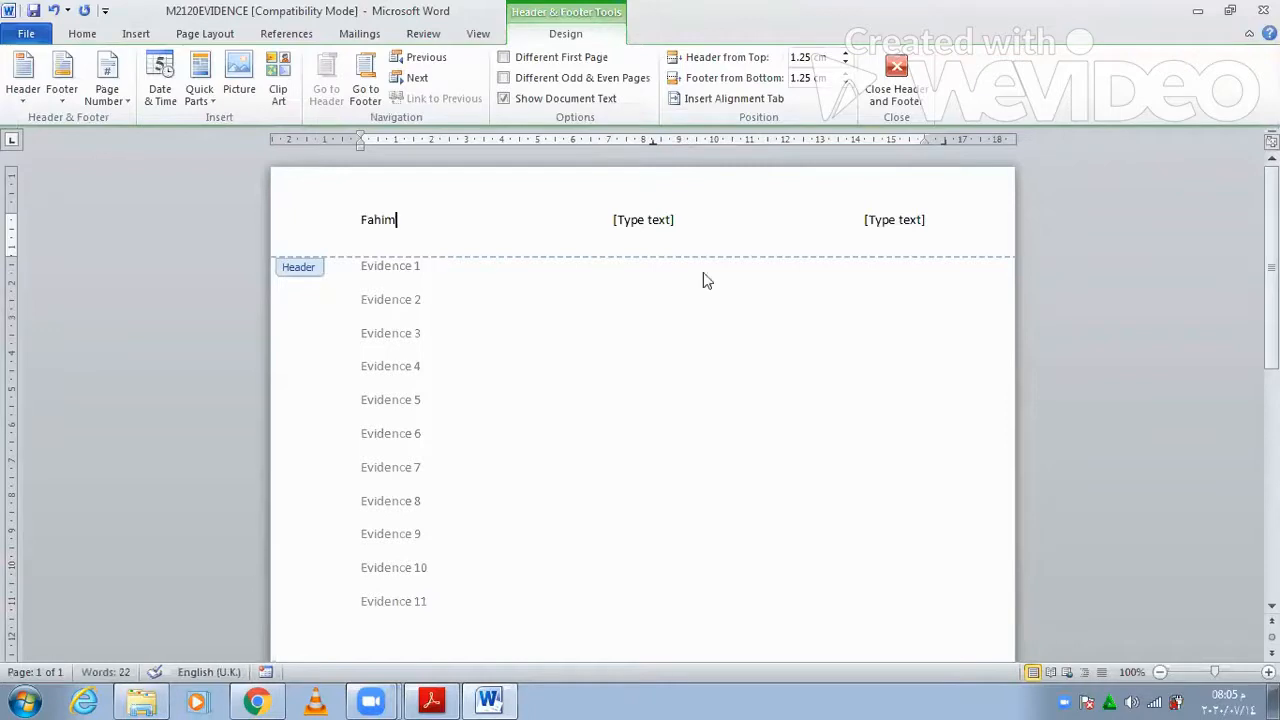
{"action": "left_click", "coordinate": [668, 223]}
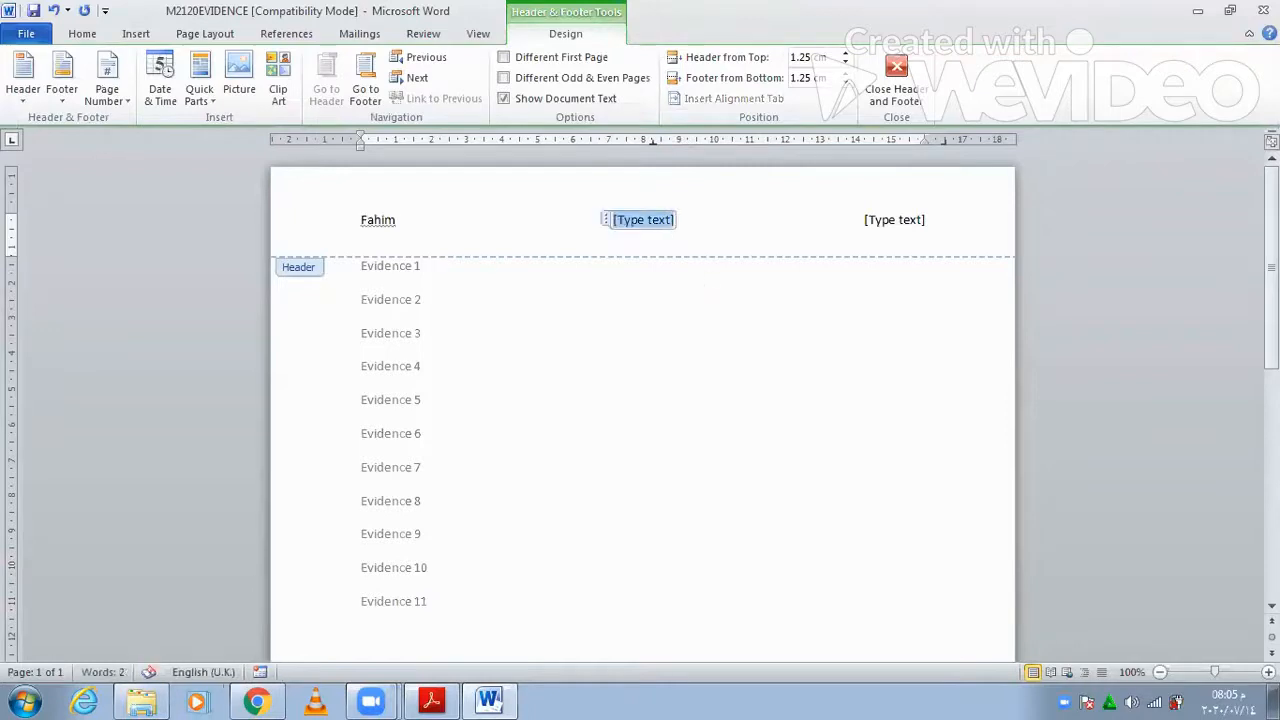
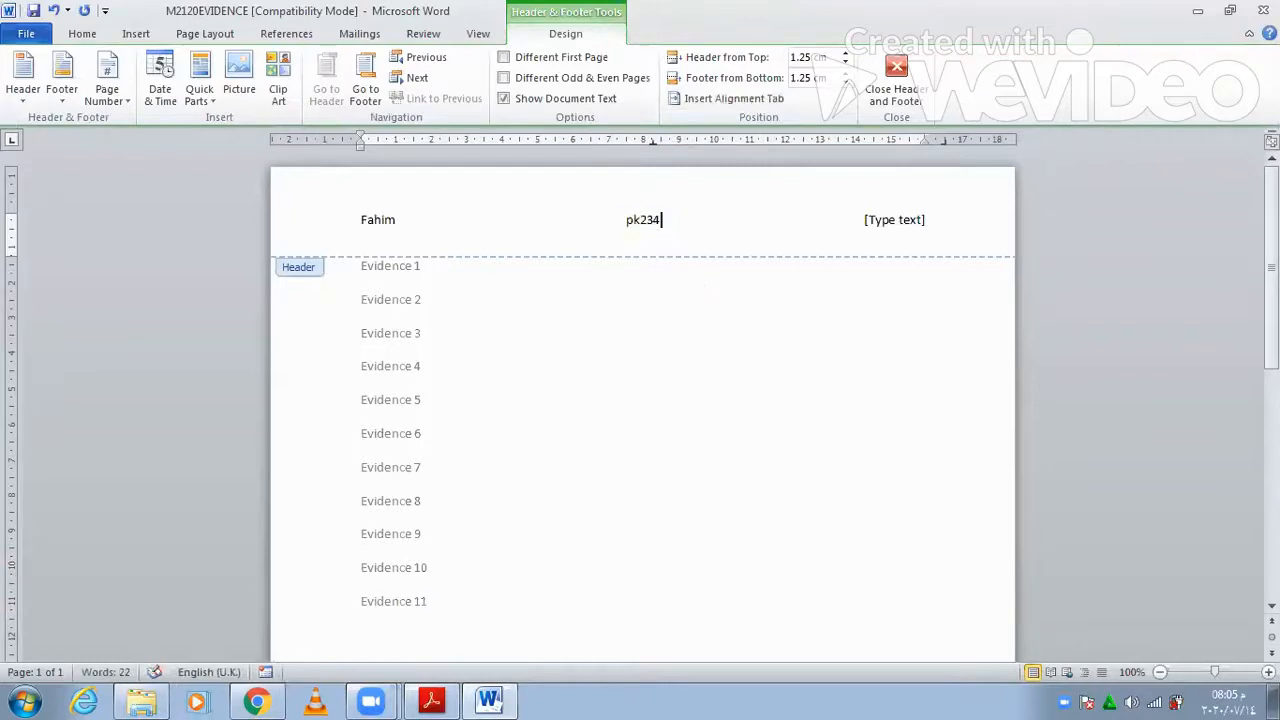
{"action": "left_click", "coordinate": [920, 224]}
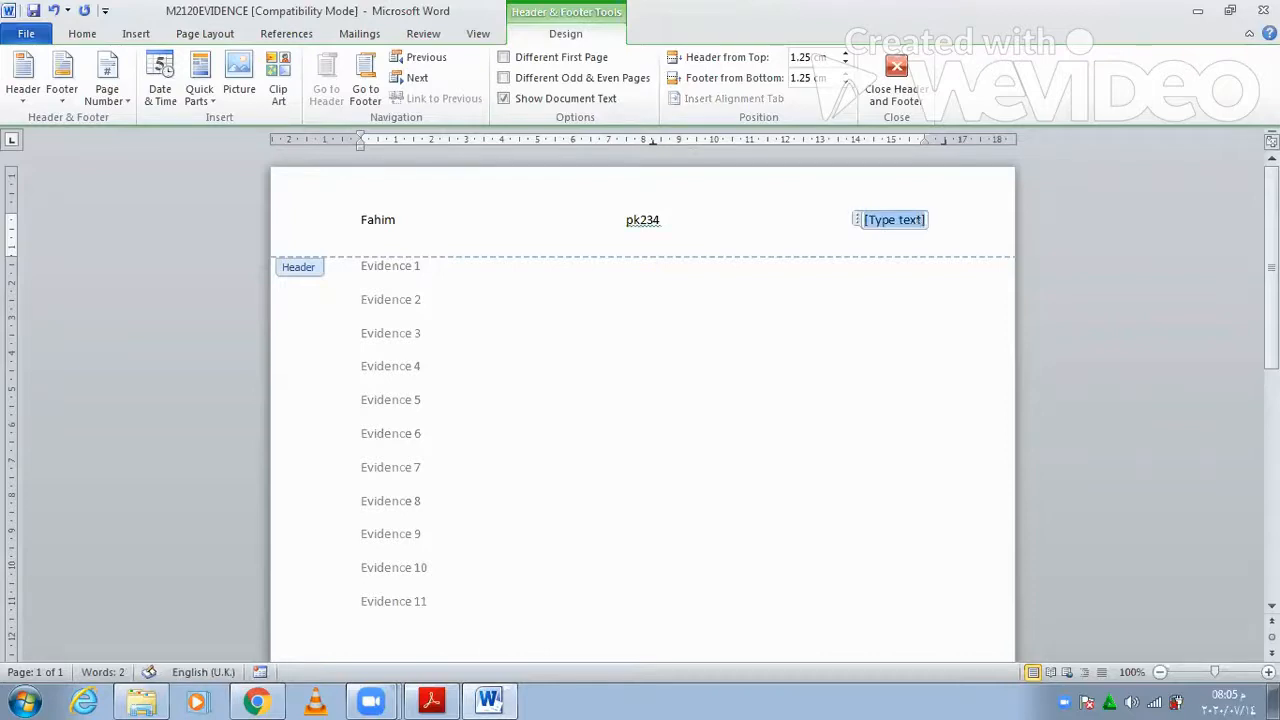
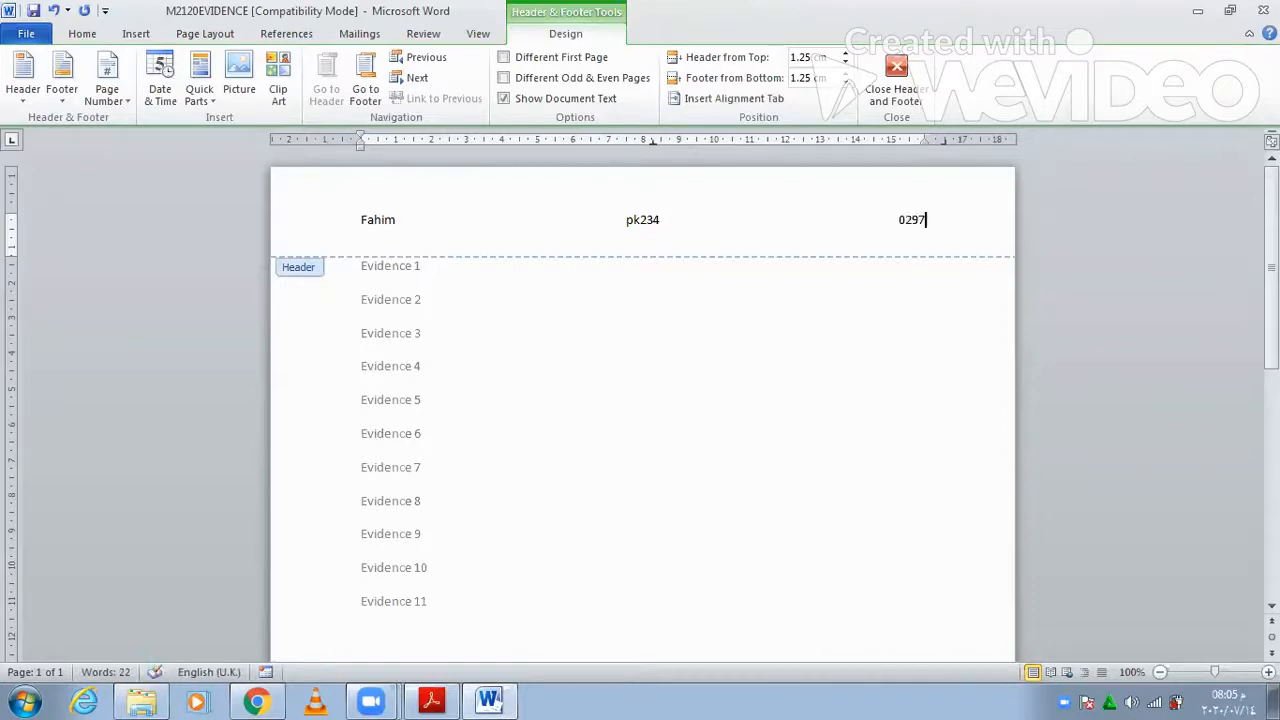
{"action": "left_click", "coordinate": [894, 84]}
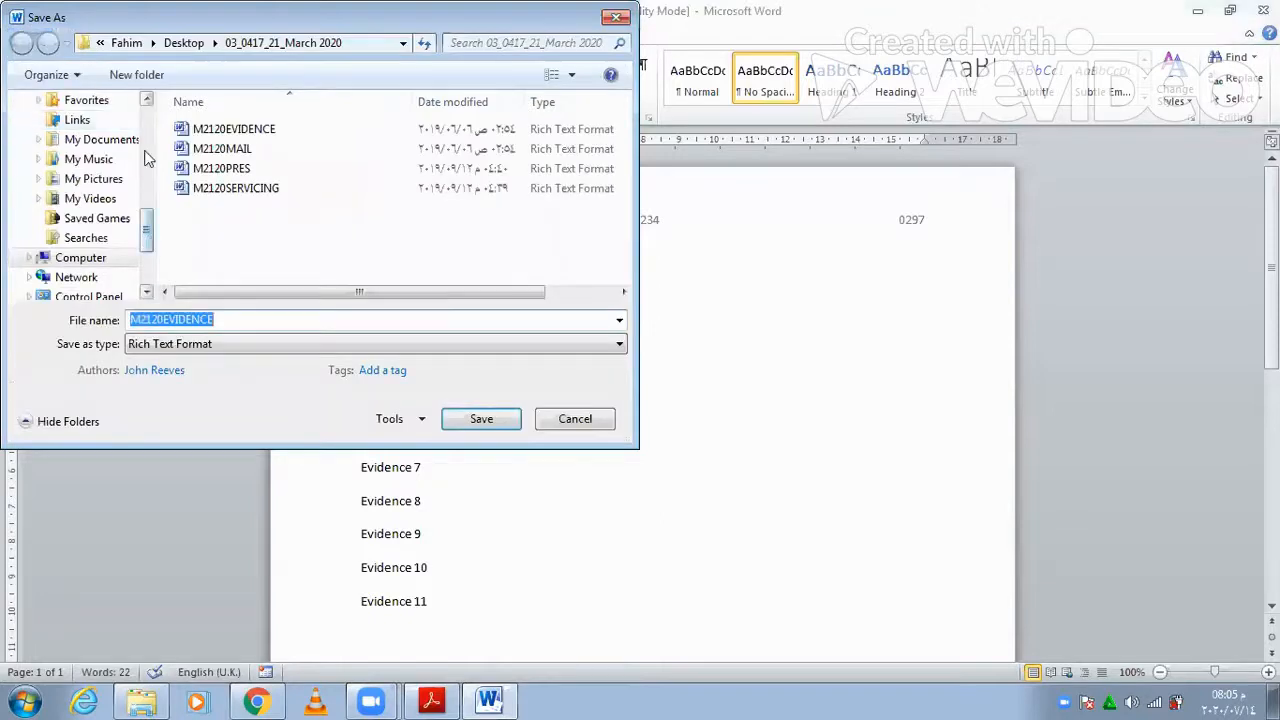
- Save the evidence file as a Word Document in Desktop\2021, appending the candidate number to M2120EVIDENCE
{"action": "scroll", "coordinate": [145, 158], "scroll_direction": "up", "scroll_amount": 3}
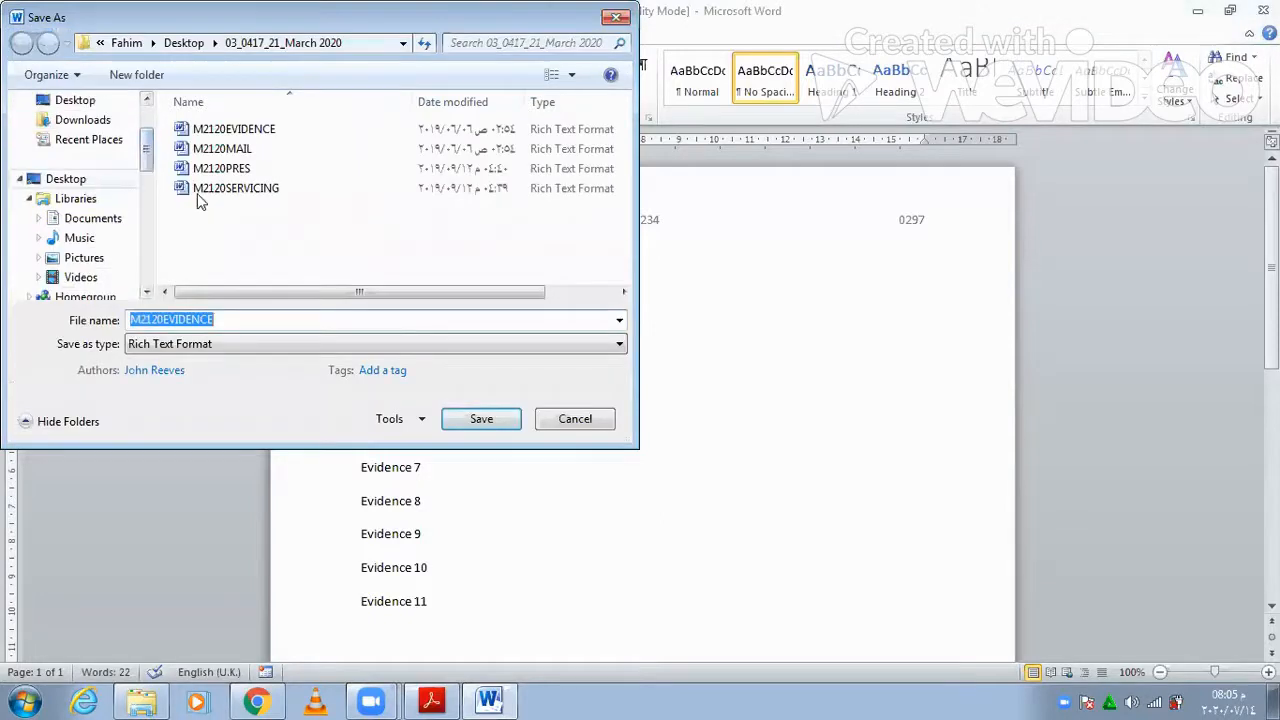
{"action": "left_click", "coordinate": [66, 178]}
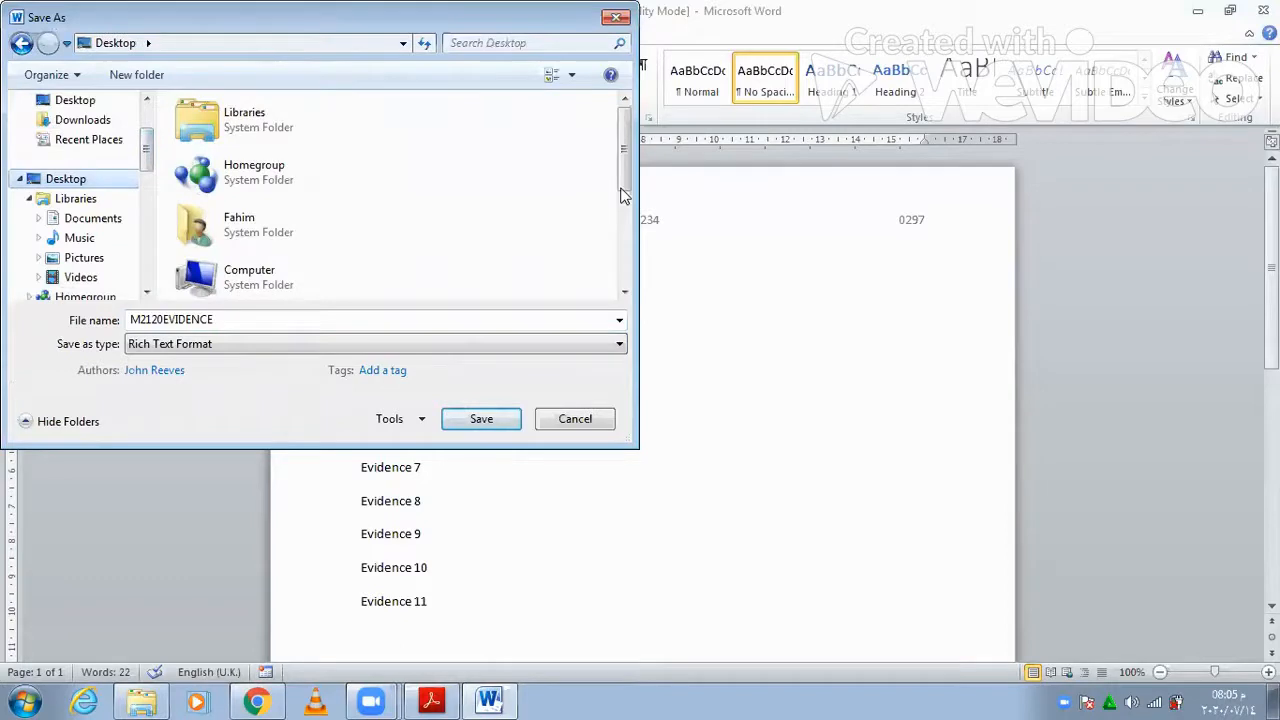
{"action": "scroll", "coordinate": [620, 192], "scroll_direction": "down", "scroll_amount": 3}
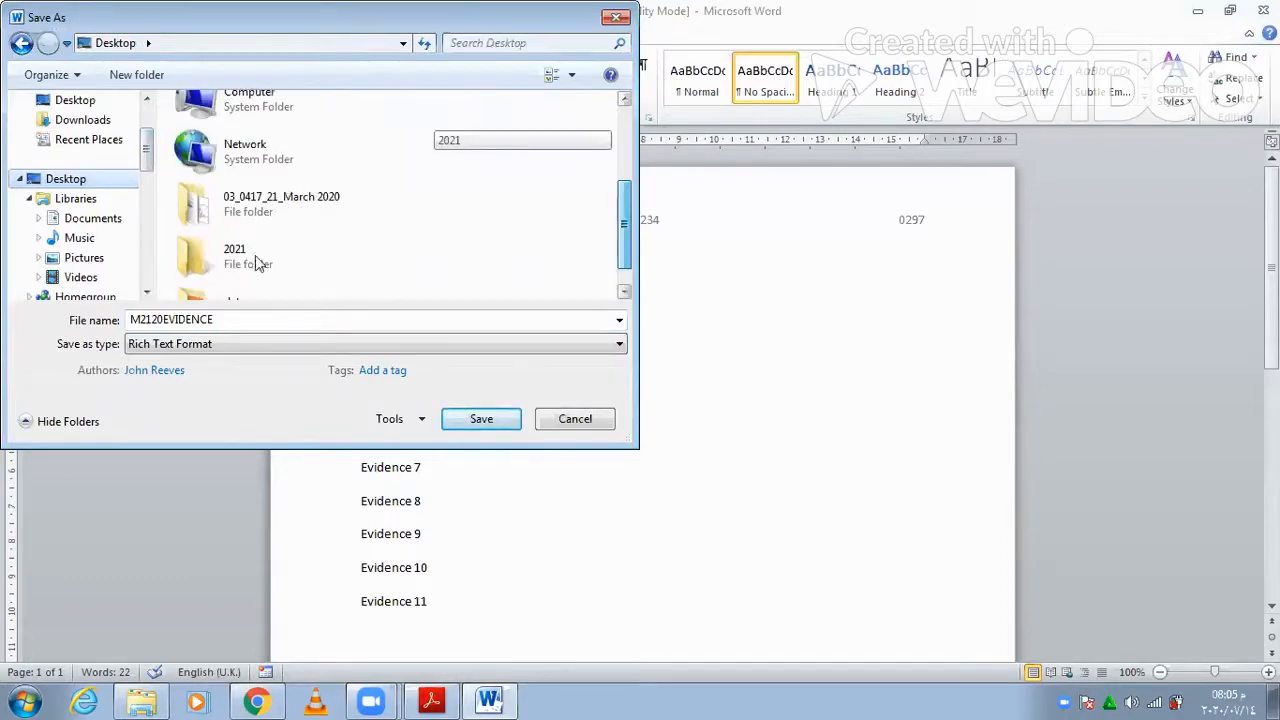
{"action": "double_click", "coordinate": [256, 262]}
{"action": "left_click", "coordinate": [215, 344]}
{"action": "left_click", "coordinate": [200, 360]}
{"action": "left_click", "coordinate": [341, 322]}
{"action": "left_click", "coordinate": [341, 322]}
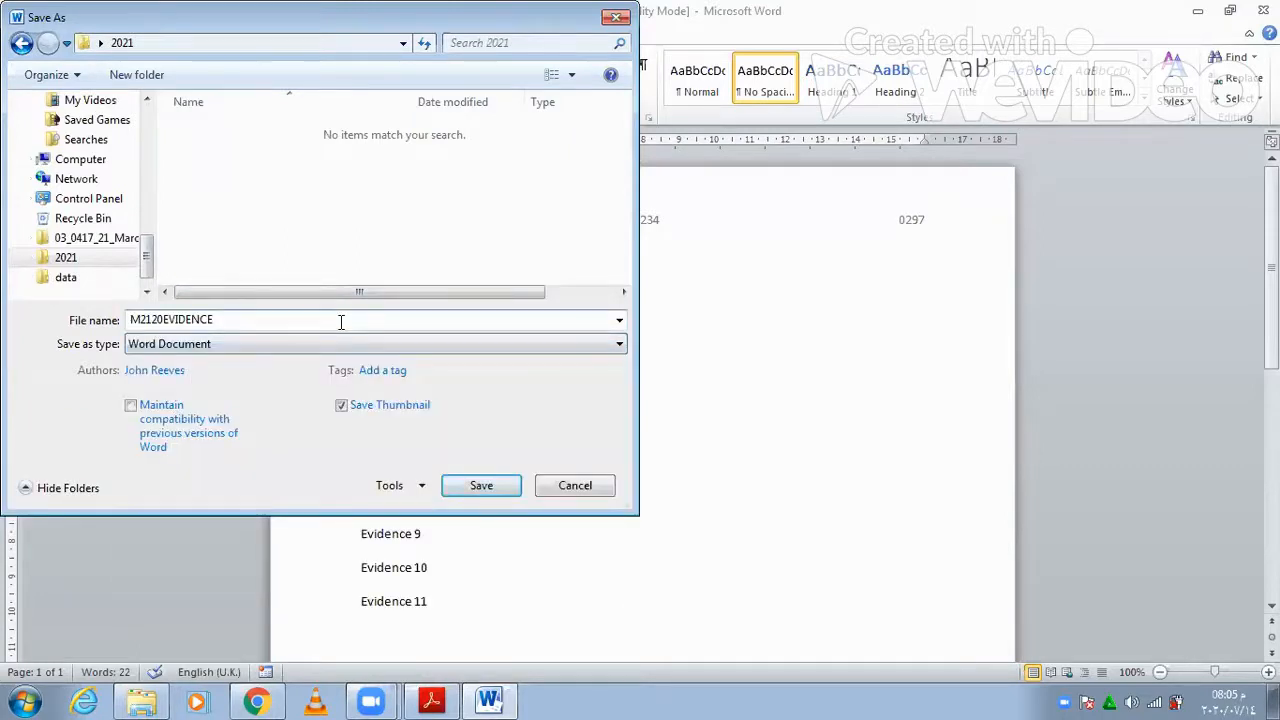
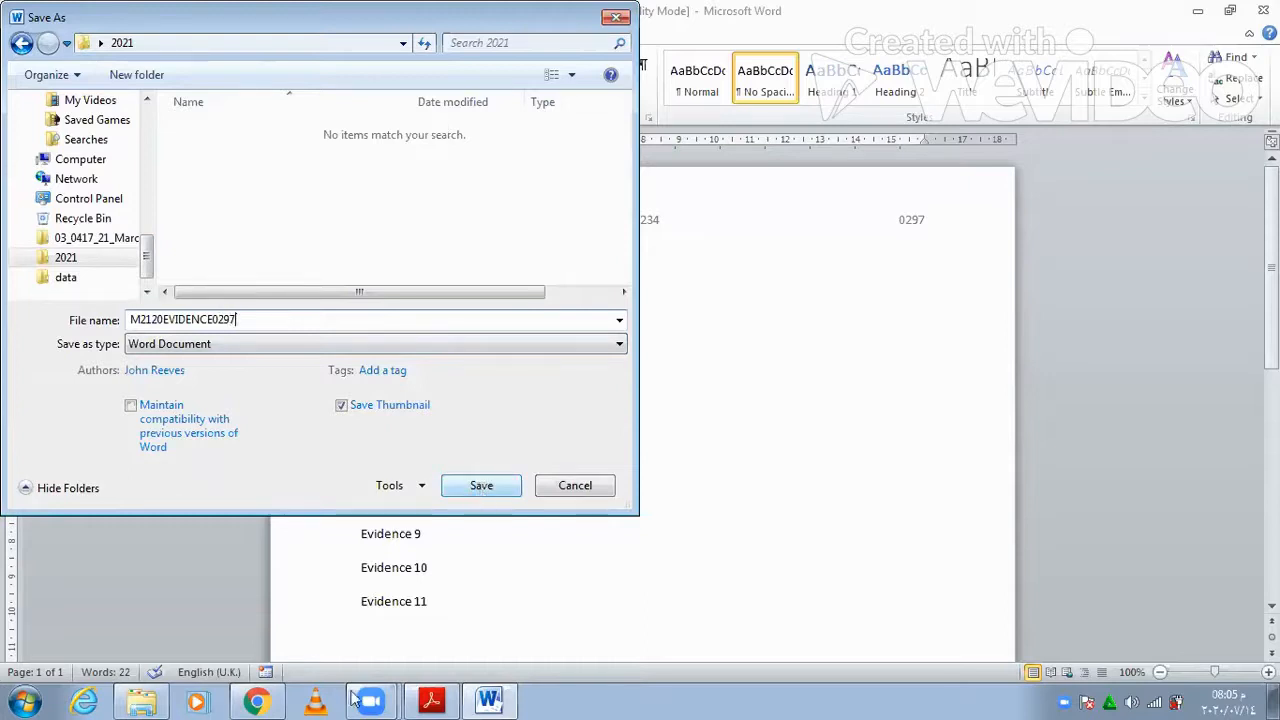
{"action": "key", "text": "Return"}
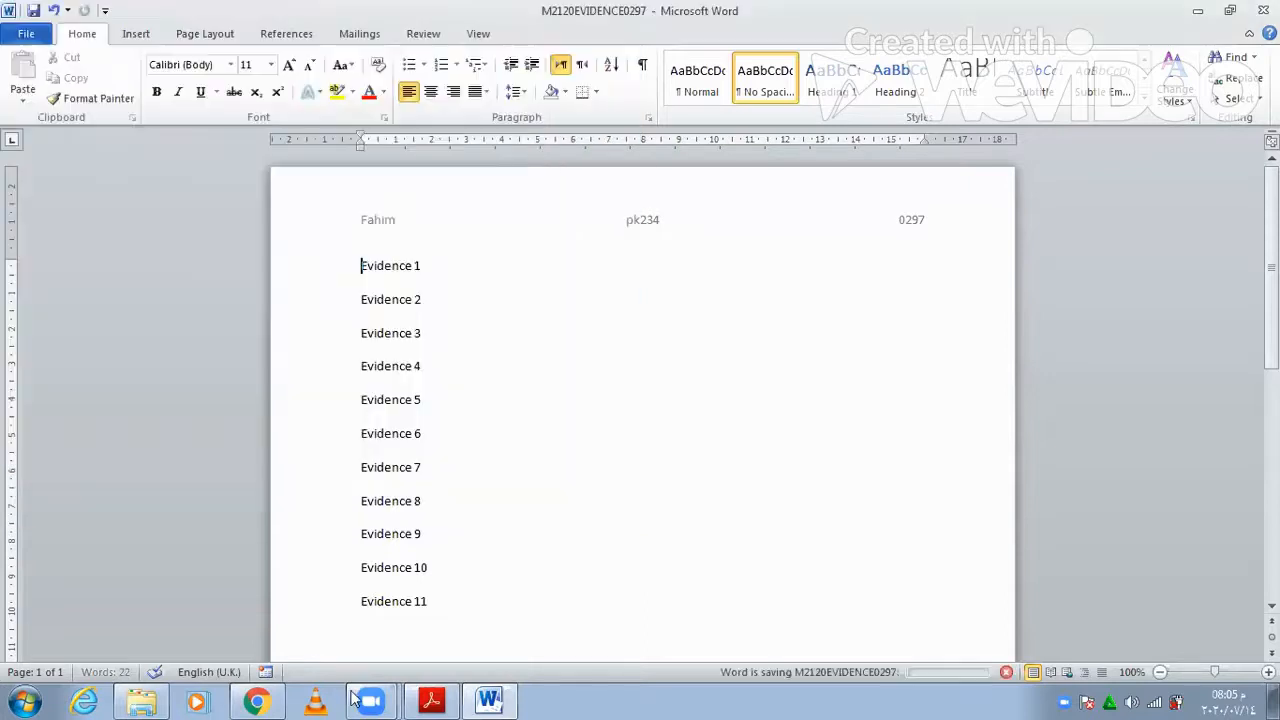
{"action": "left_click", "coordinate": [431, 700]}
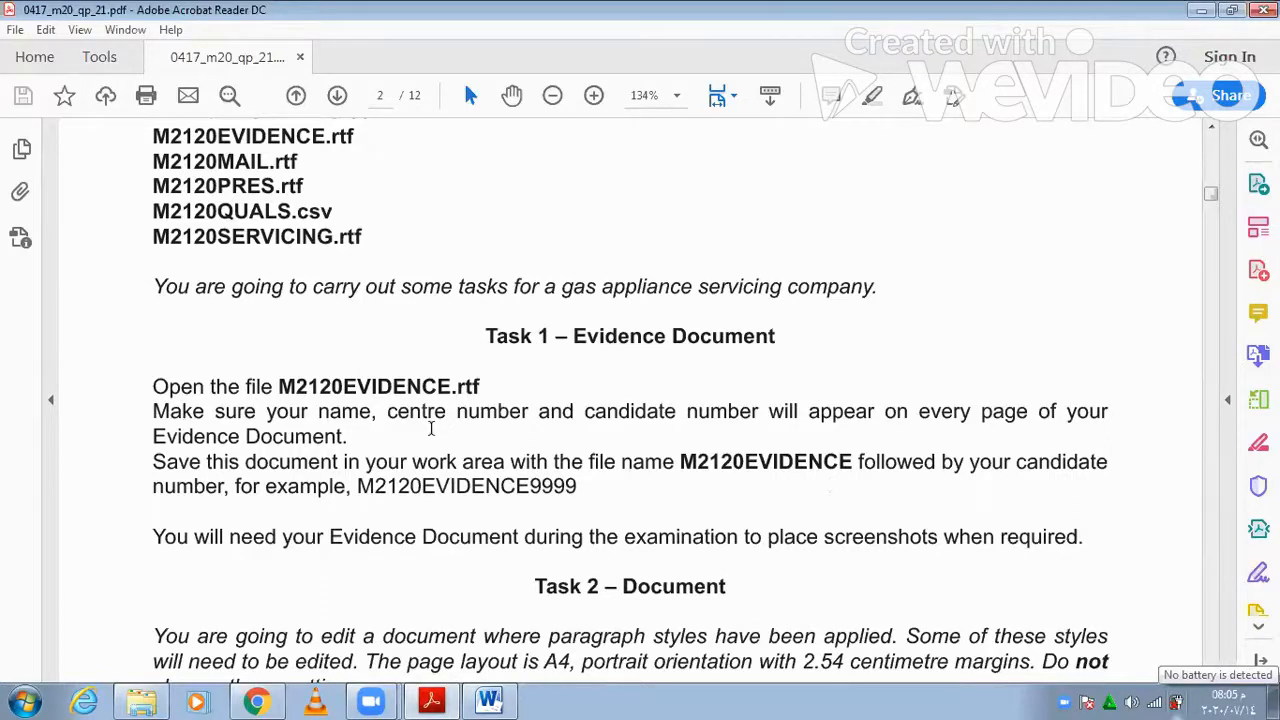
- Scroll the exam paper to Task 2 question 1, then switch to the Explorer window
{"action": "scroll", "coordinate": [796, 434], "scroll_direction": "down", "scroll_amount": 3}
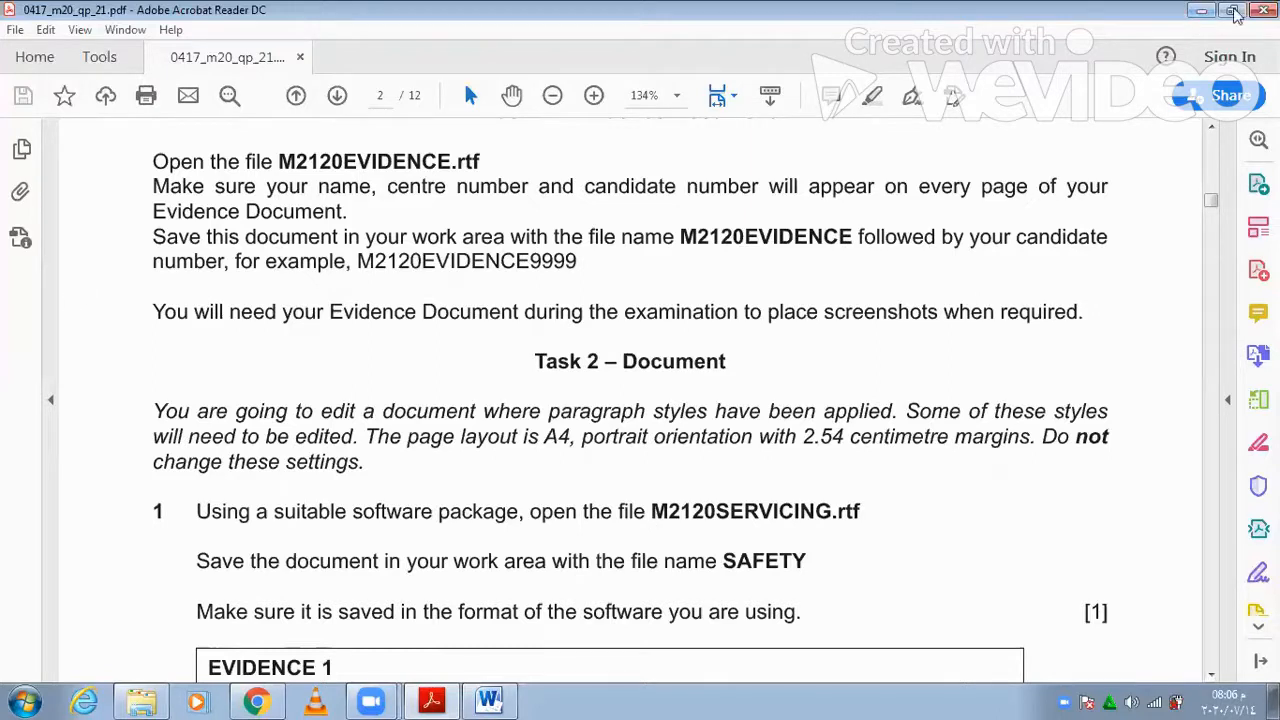
{"action": "key", "text": "alt+Tab"}
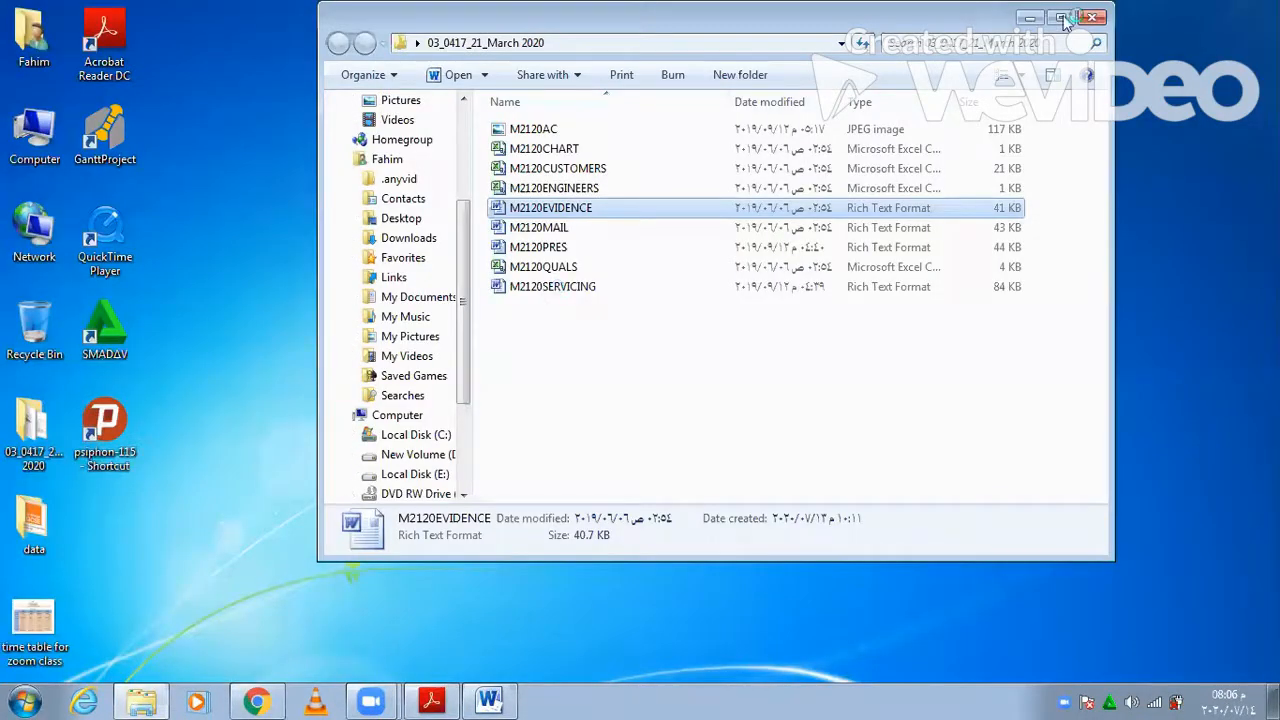
- Bring the M2120SERVICING document in Word to the front
{"action": "left_click", "coordinate": [489, 701]}
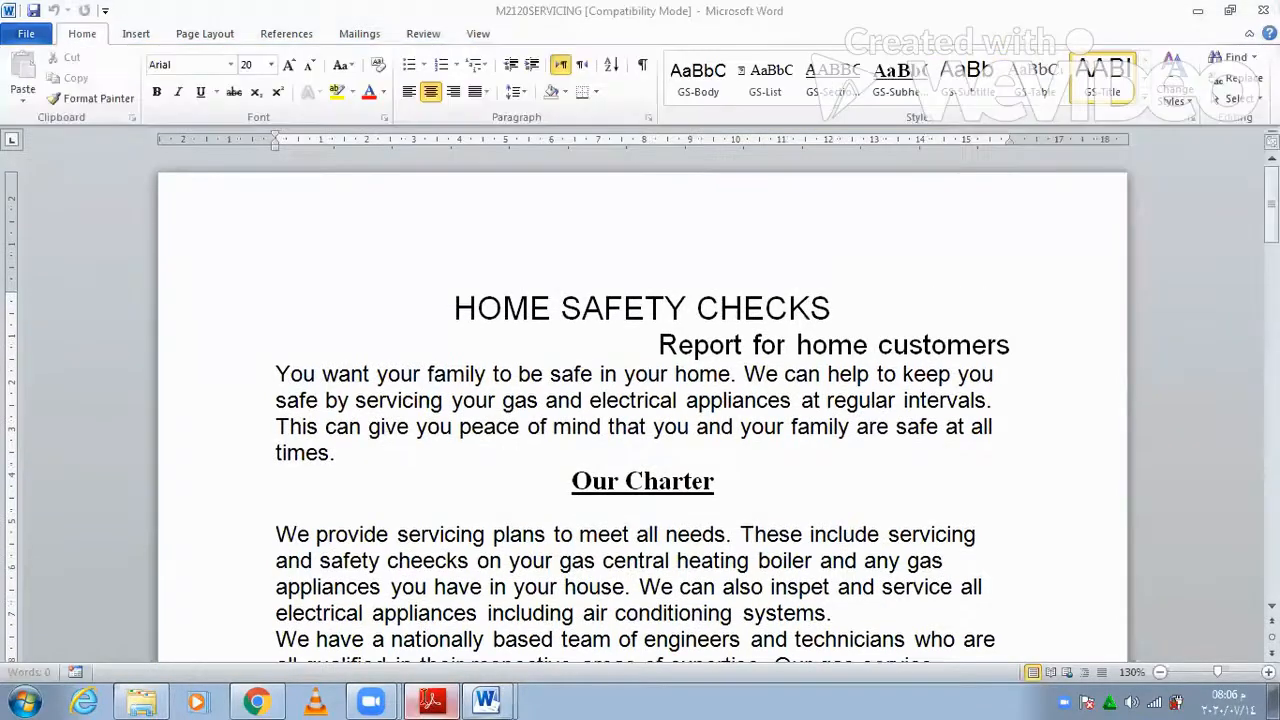
- Return to the exam paper and select the required file name SAFETY in Task 2 question 1
{"action": "left_click", "coordinate": [431, 700]}
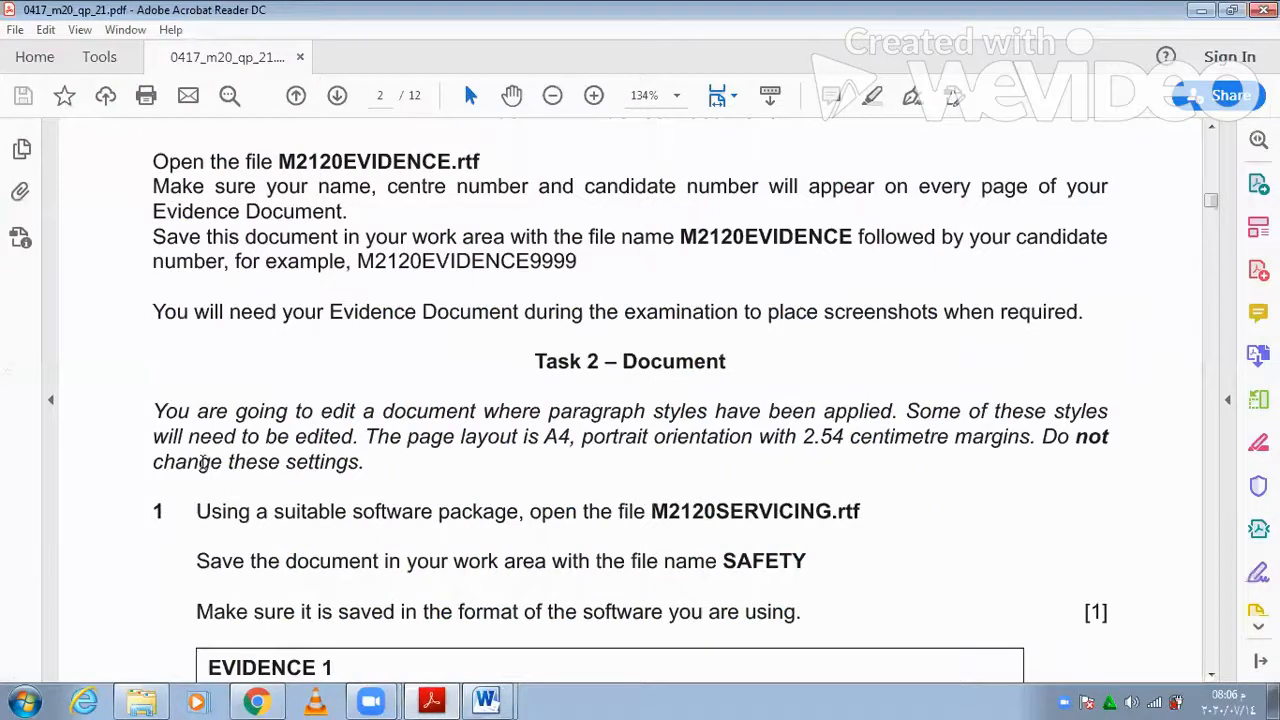
{"action": "scroll", "coordinate": [531, 482], "scroll_direction": "down", "scroll_amount": 2}
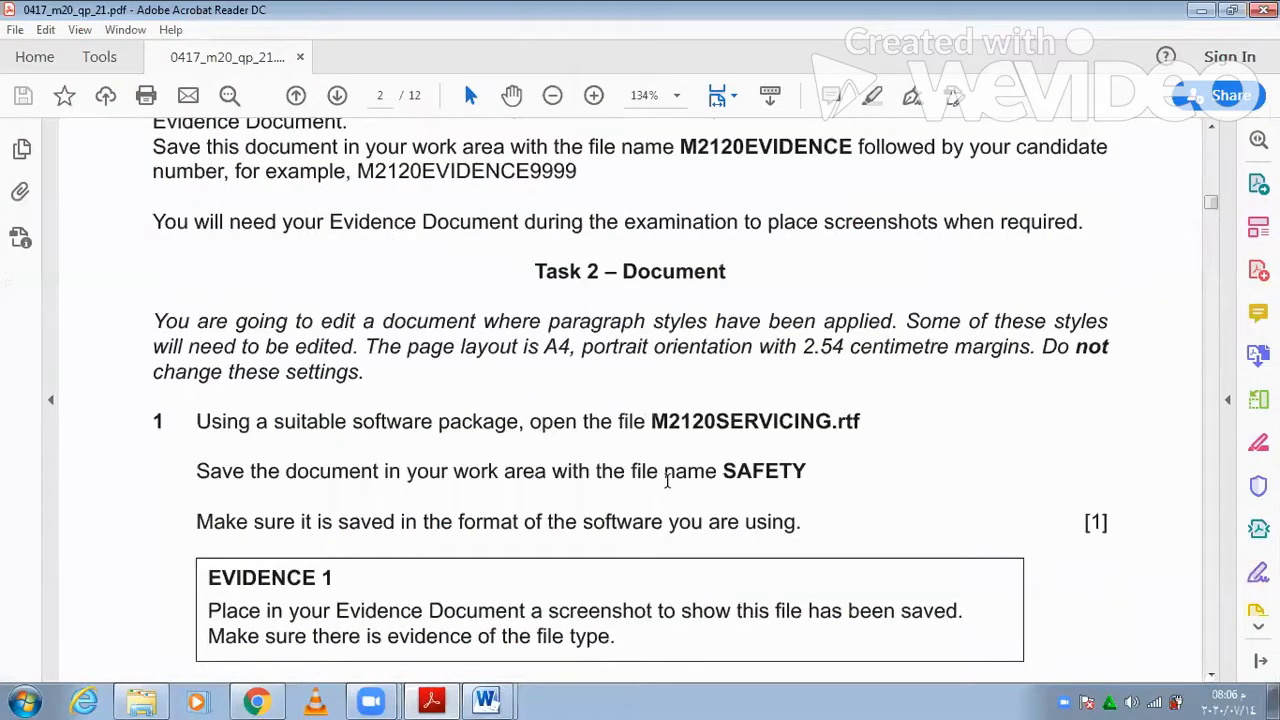
{"action": "double_click", "coordinate": [736, 474]}
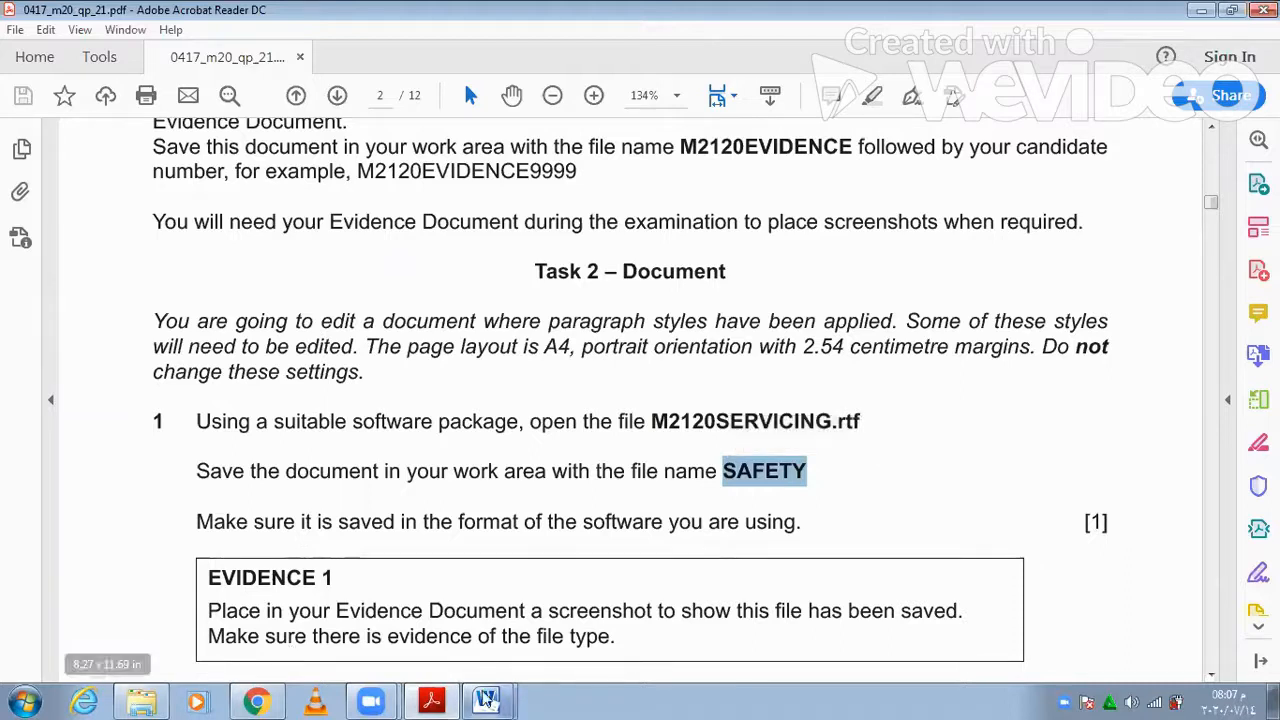
- Save M2120SERVICING as a Word Document named SAFETY in the desktop 2021 folder
{"action": "left_click", "coordinate": [479, 688]}
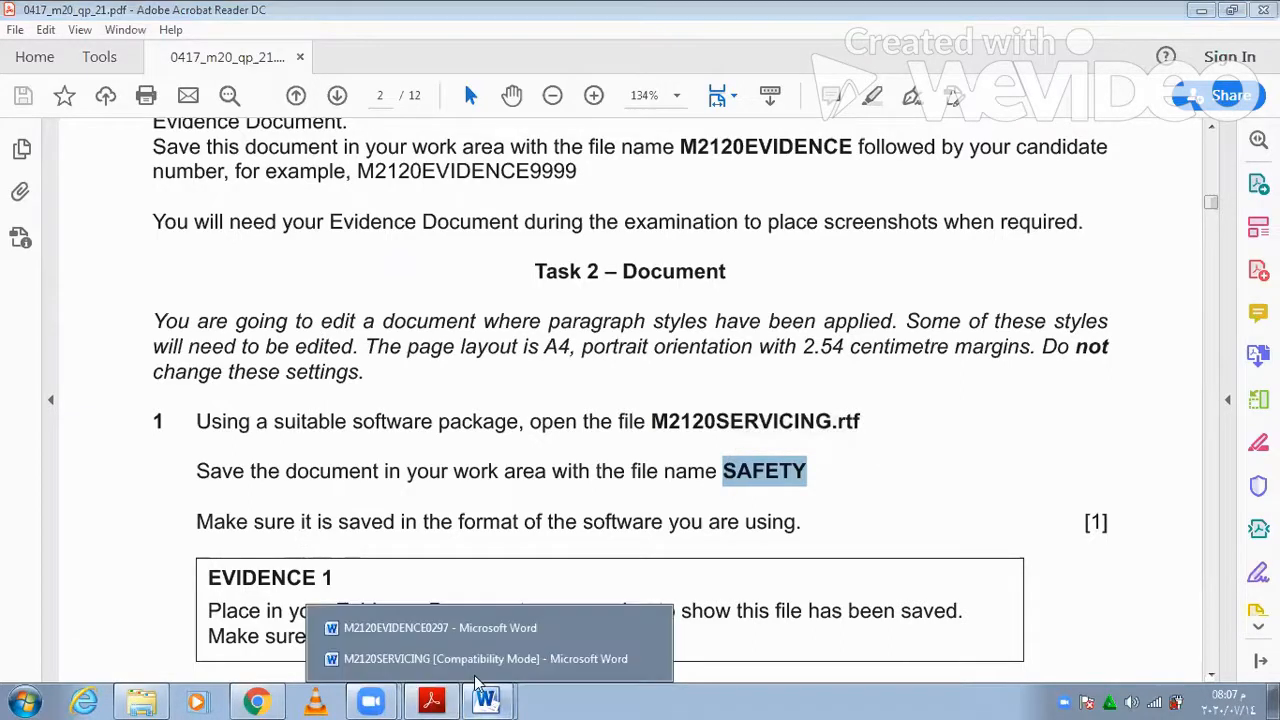
{"action": "left_click", "coordinate": [485, 658]}
{"action": "left_click", "coordinate": [26, 33]}
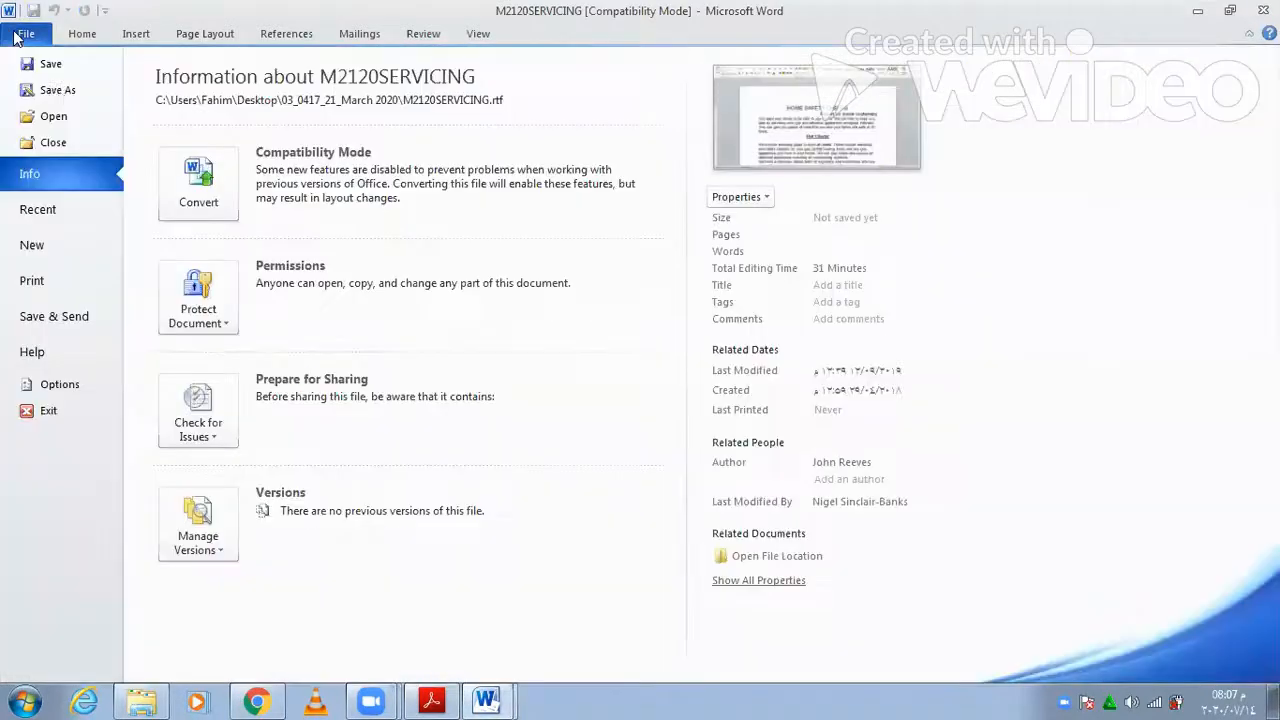
{"action": "left_click", "coordinate": [57, 90]}
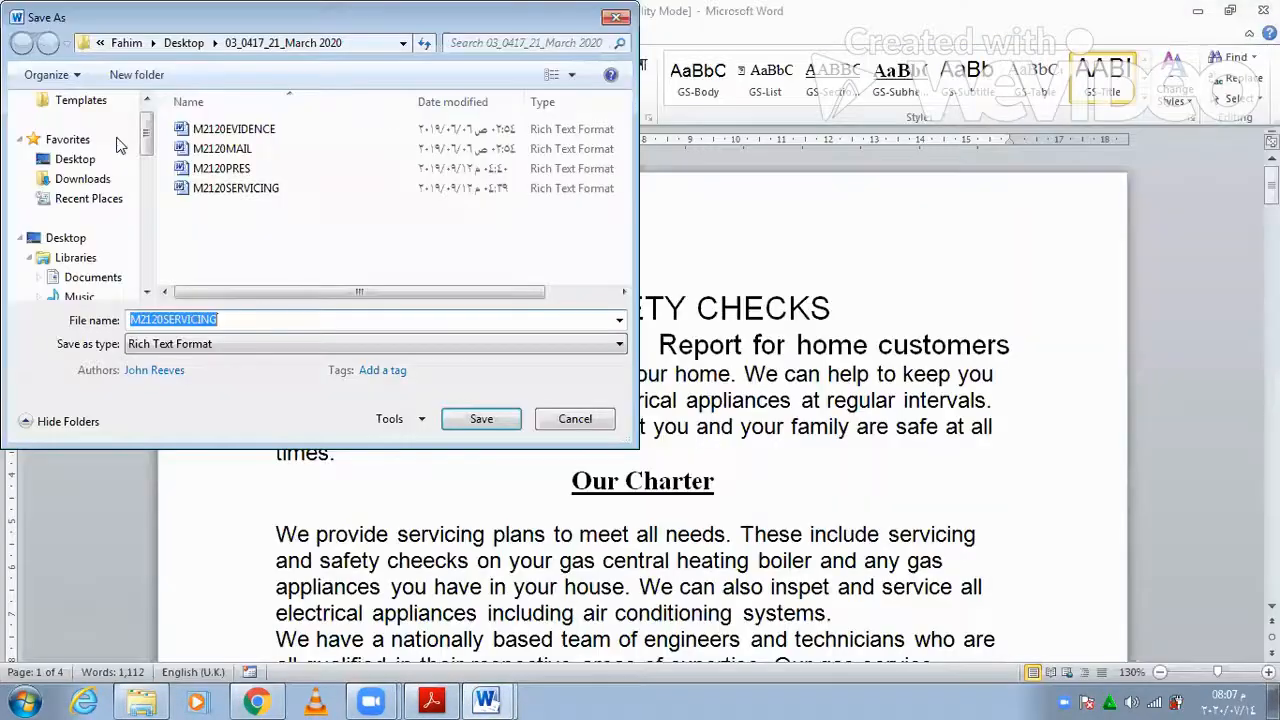
{"action": "type", "text": "SAFETY"}
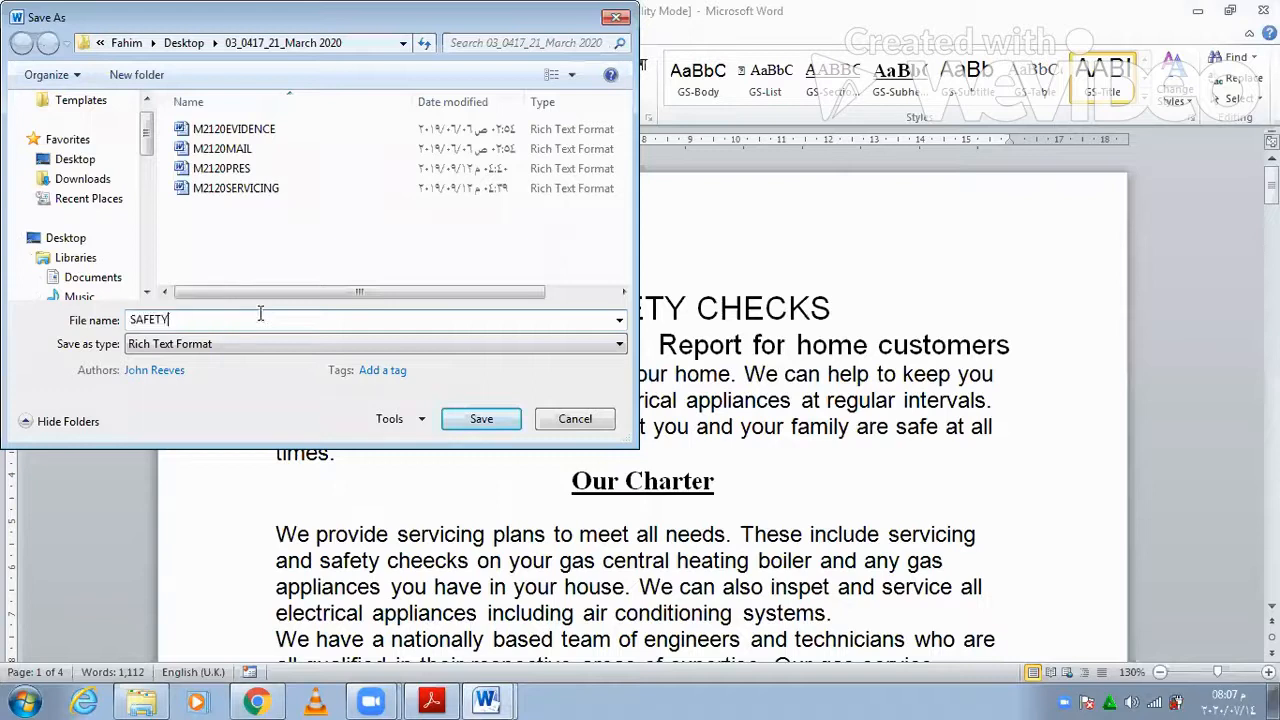
{"action": "left_click", "coordinate": [238, 343]}
{"action": "left_click", "coordinate": [219, 358]}
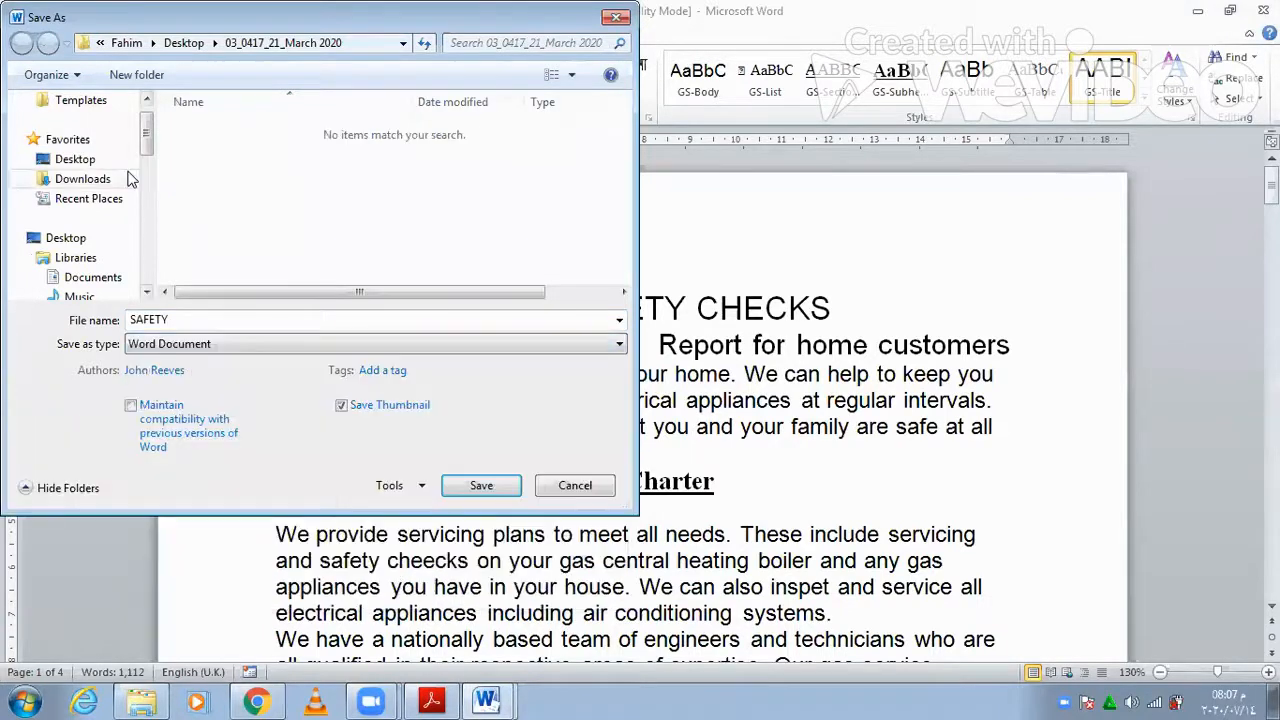
{"action": "left_click", "coordinate": [78, 160]}
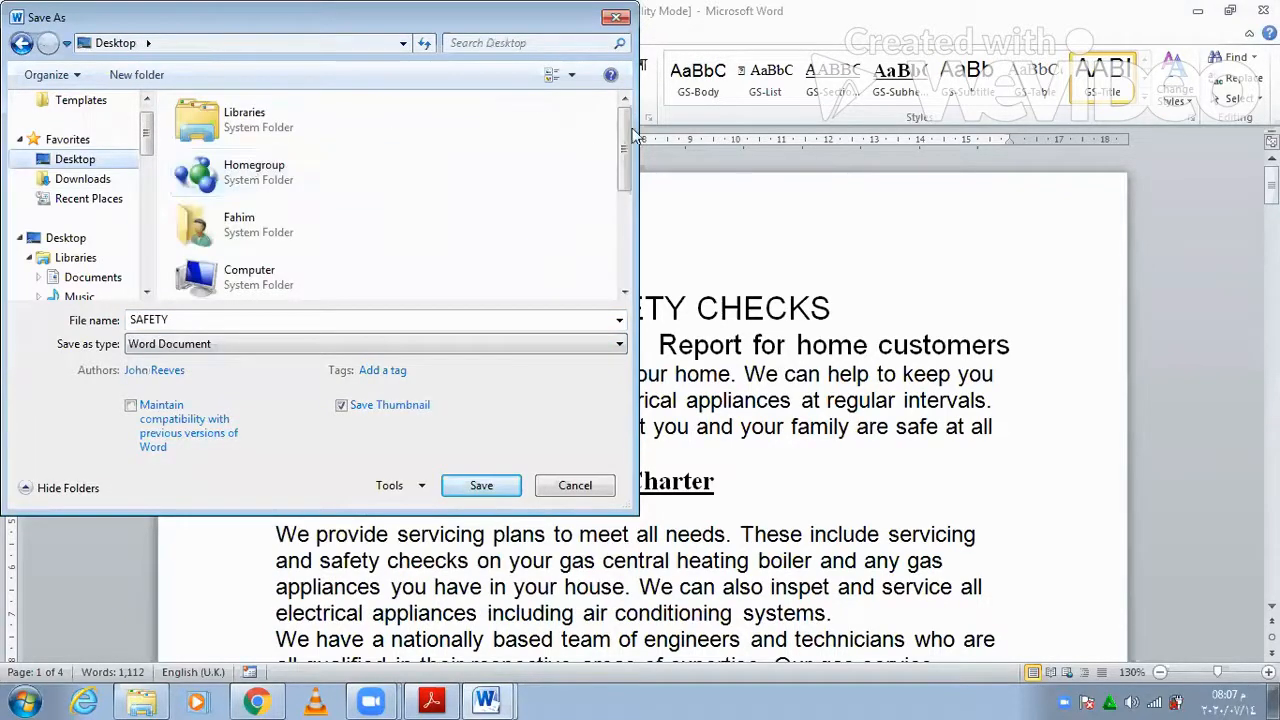
{"action": "scroll", "coordinate": [576, 234], "scroll_direction": "down", "scroll_amount": 3}
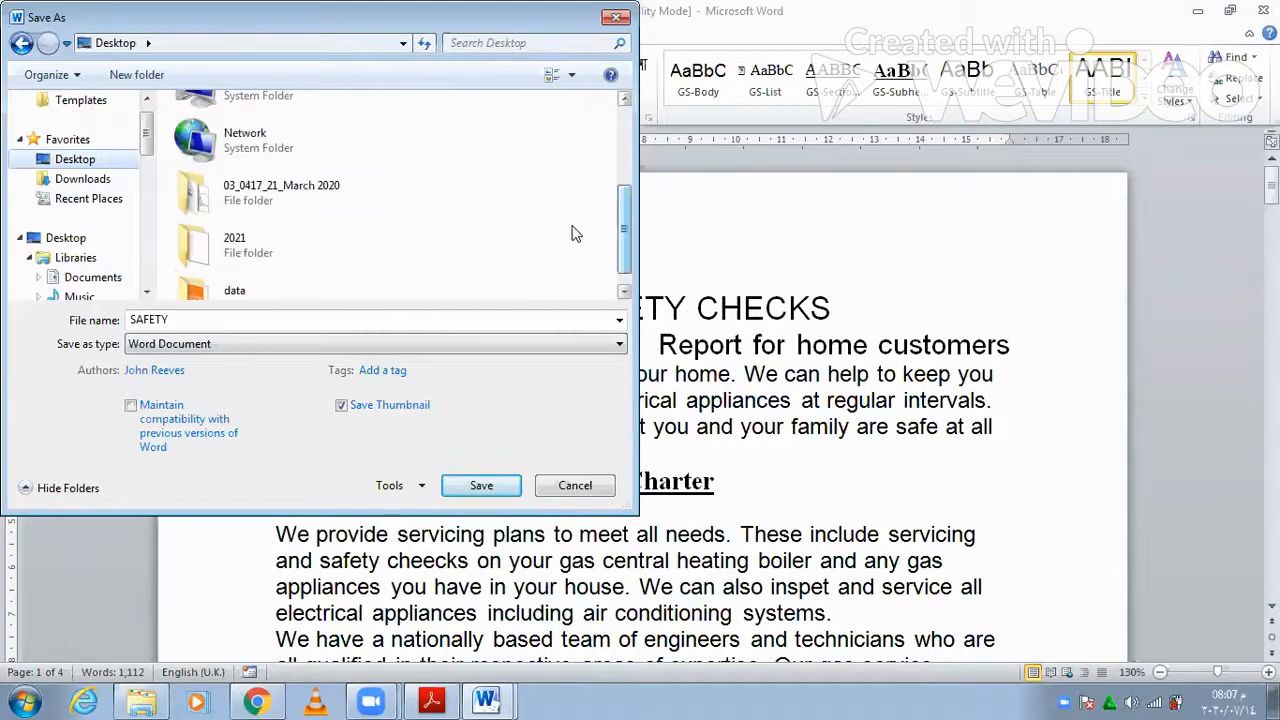
{"action": "double_click", "coordinate": [233, 246]}
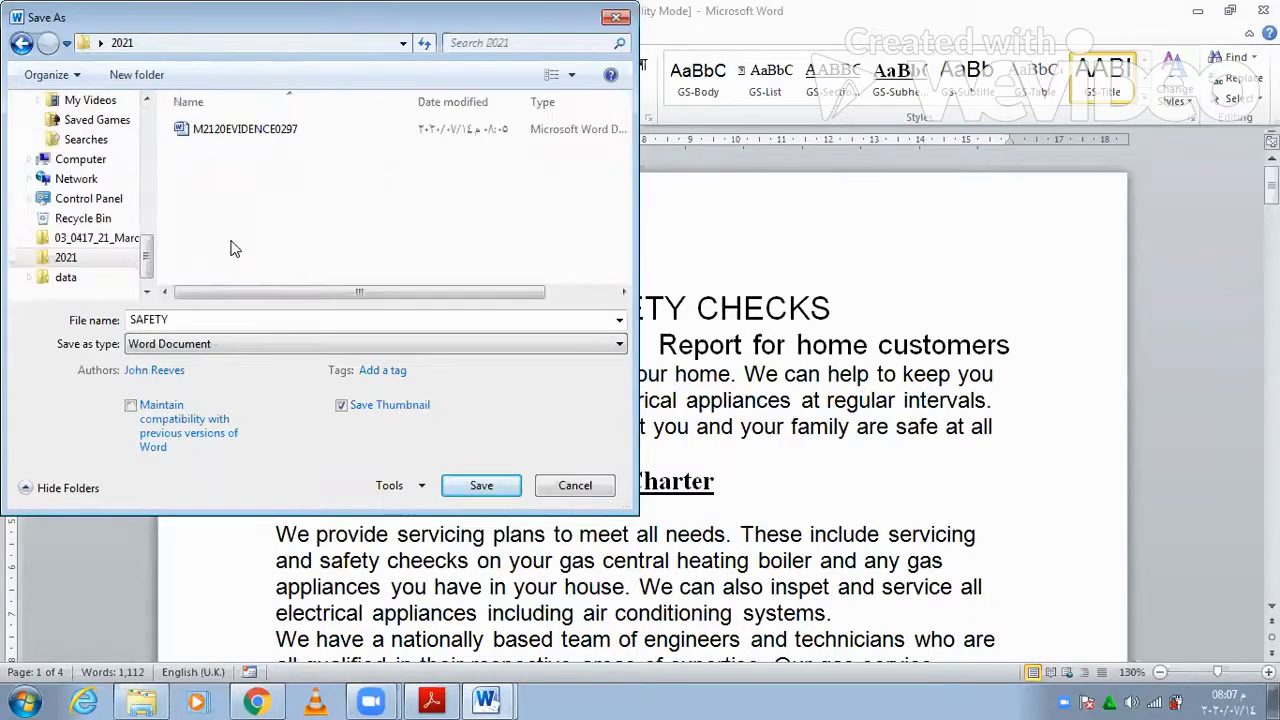
{"action": "left_click", "coordinate": [460, 488]}
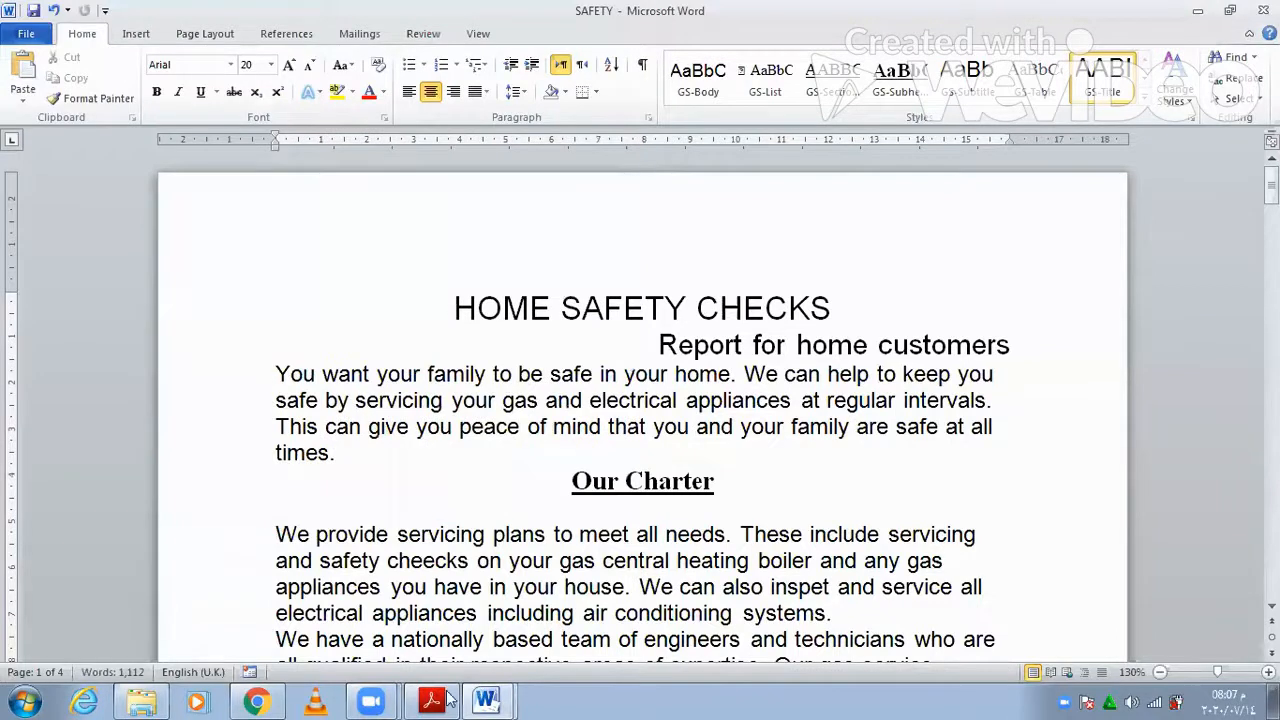
{"action": "key", "text": "alt+Tab"}
{"action": "scroll", "coordinate": [467, 473], "scroll_direction": "down", "scroll_amount": 3}
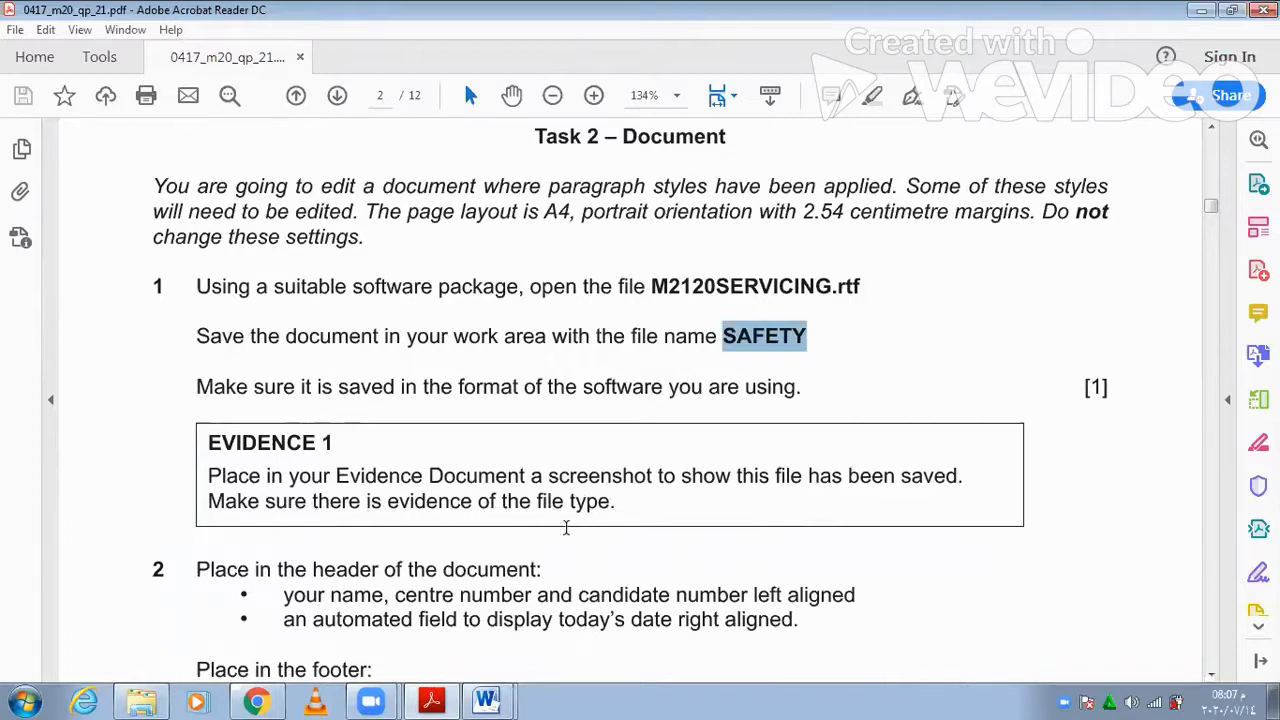
- Open the desktop 2021 folder, widen the Type column to show SAFETY as Microsoft Word Document, then minimise it
{"action": "left_click", "coordinate": [122, 697]}
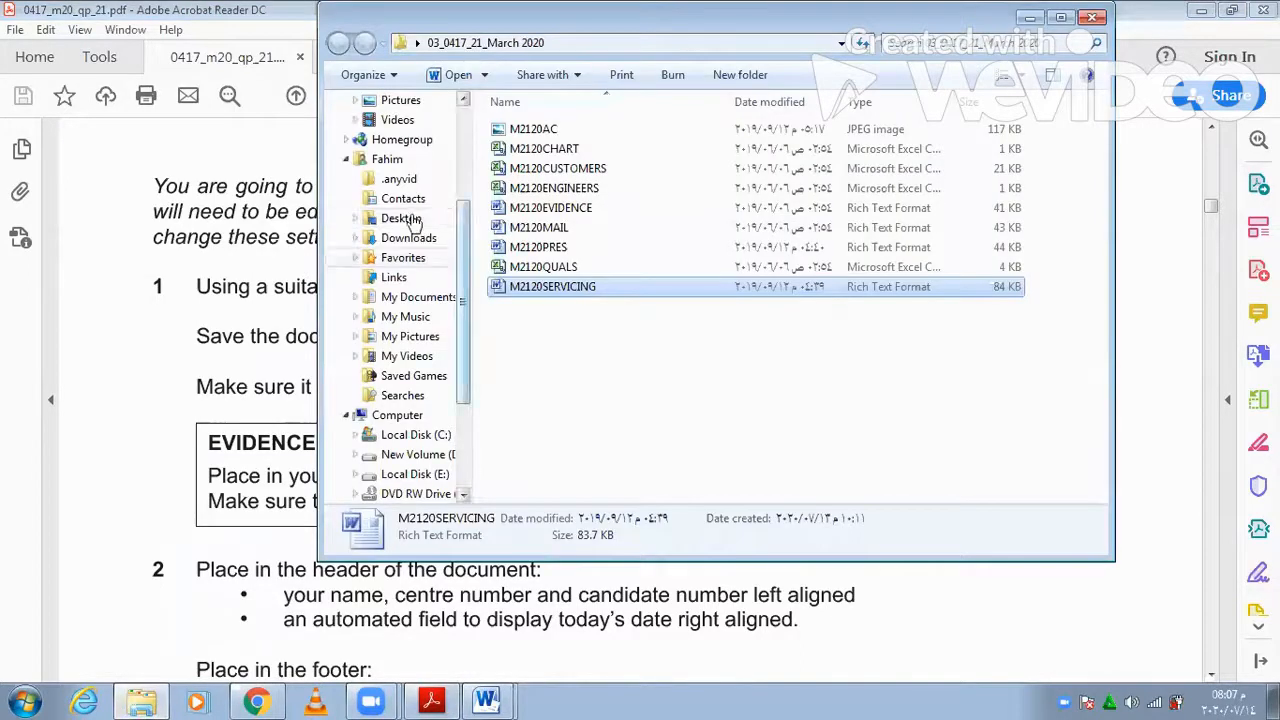
{"action": "left_click", "coordinate": [408, 220]}
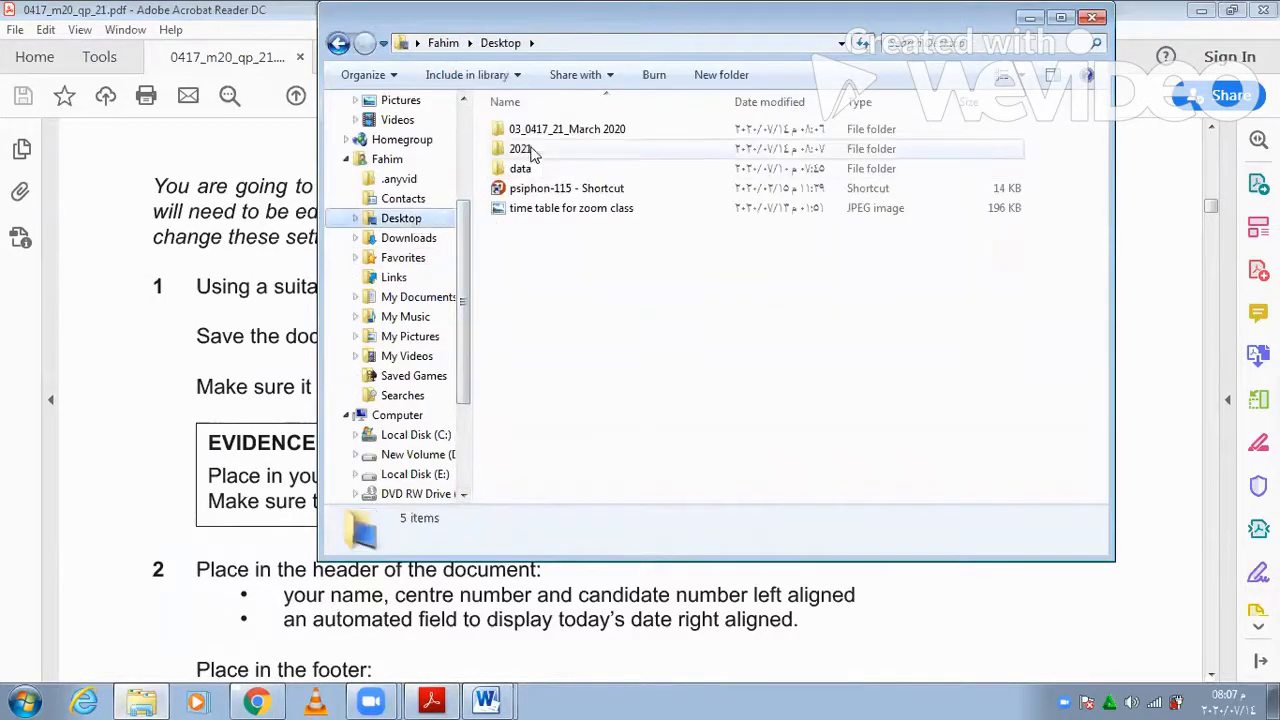
{"action": "double_click", "coordinate": [522, 149]}
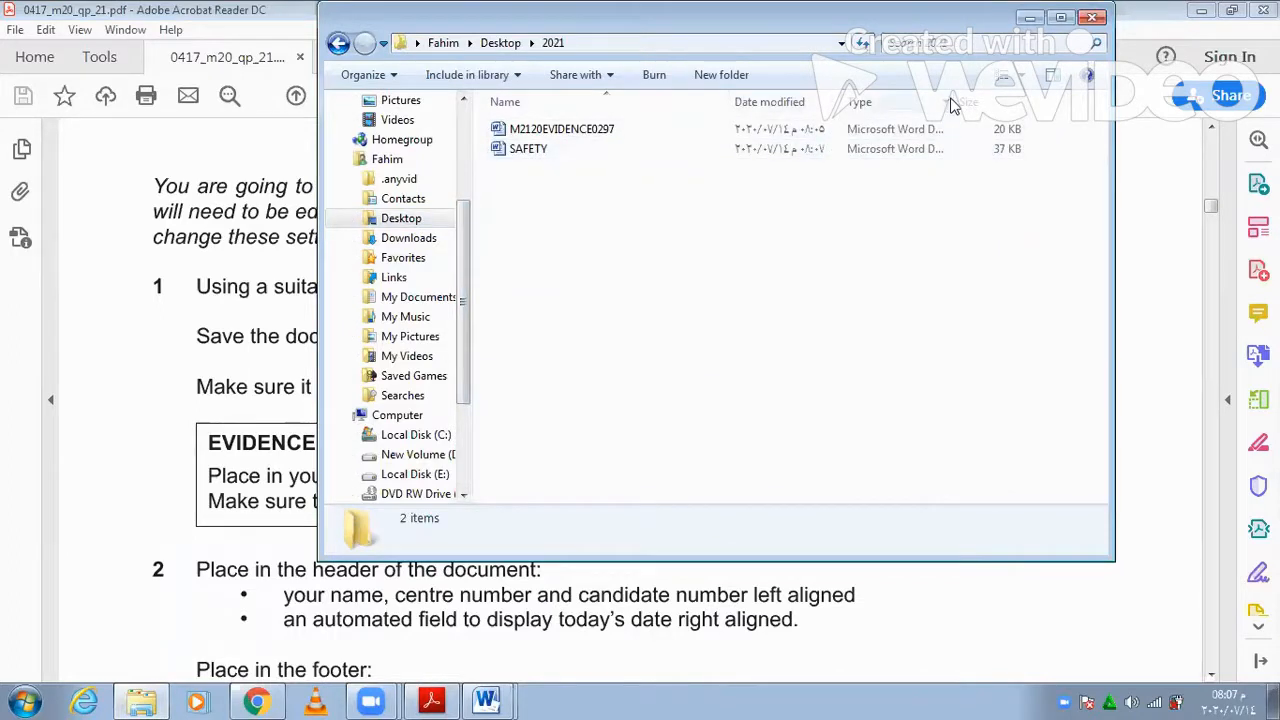
{"action": "left_click_drag", "start_coordinate": [953, 100], "coordinate": [1022, 97]}
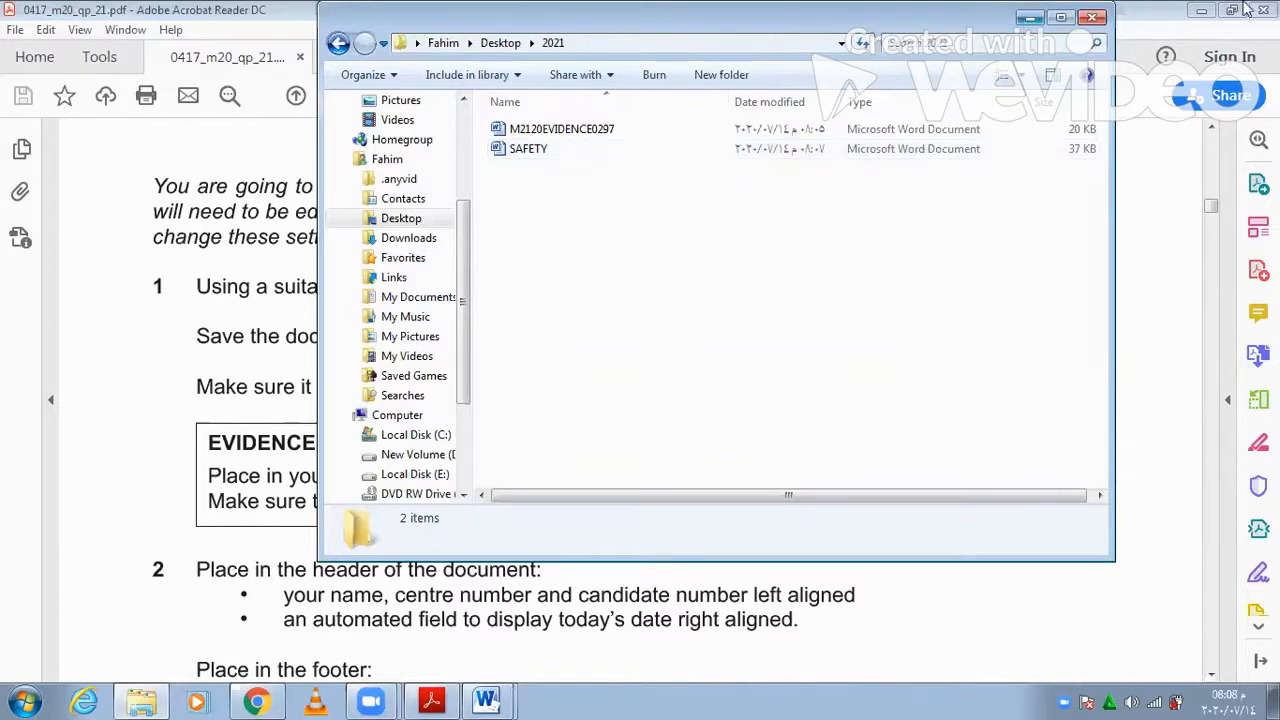
{"action": "left_click", "coordinate": [1218, 18]}
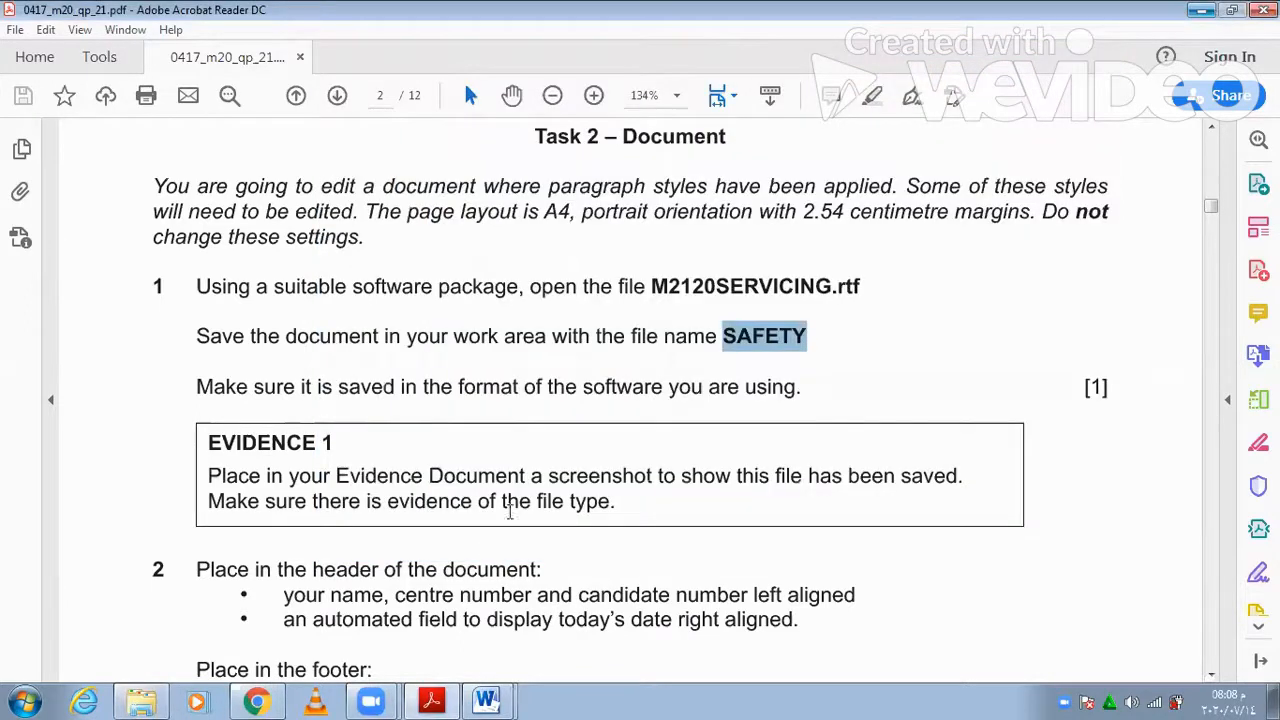
{"action": "left_click", "coordinate": [487, 700]}
{"action": "mouse_move", "coordinate": [487, 700]}
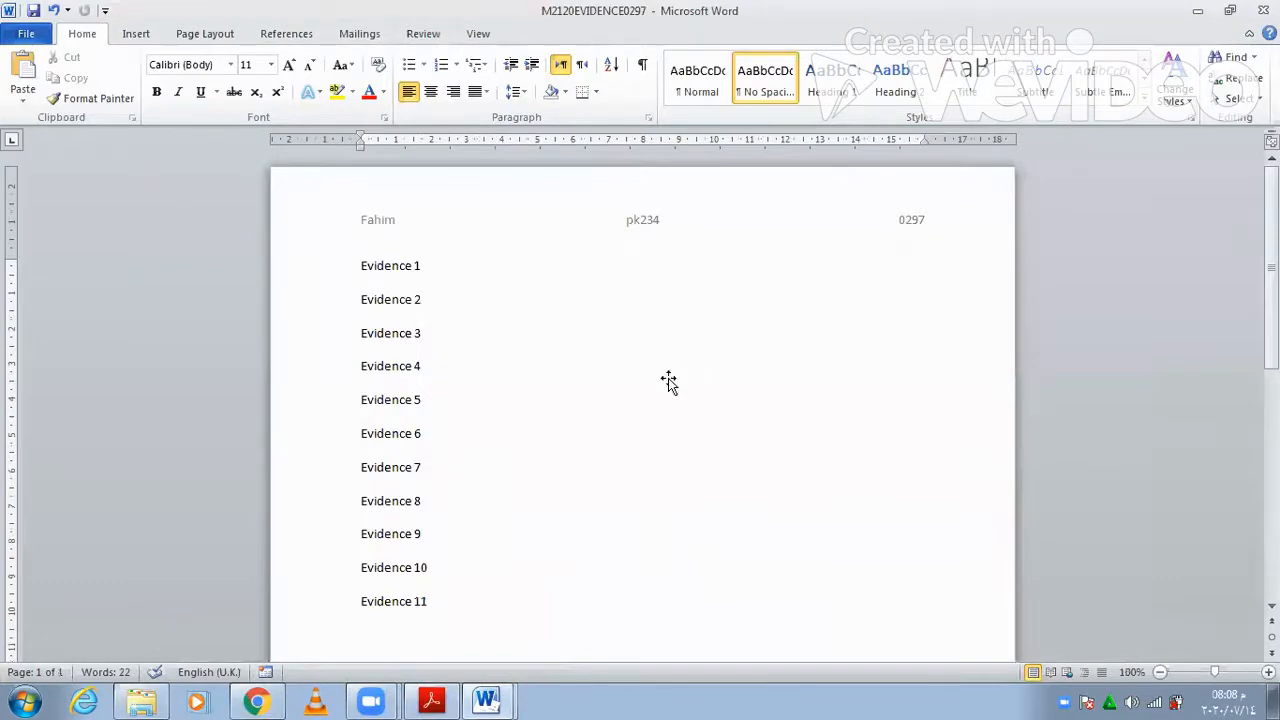
{"action": "key", "text": "ctrl+v"}
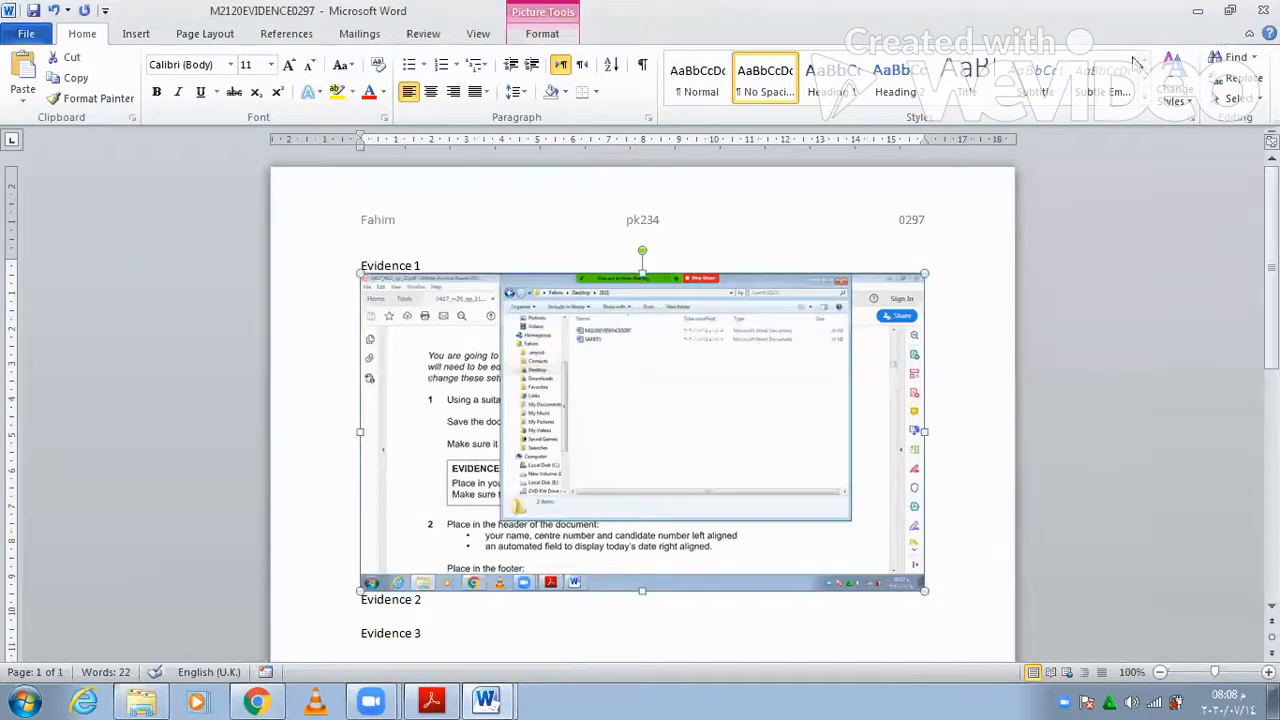
- Crop the screenshot to its top strip without the question paper, then enlarge it
{"action": "left_click_drag", "start_coordinate": [919, 586], "coordinate": [849, 351]}
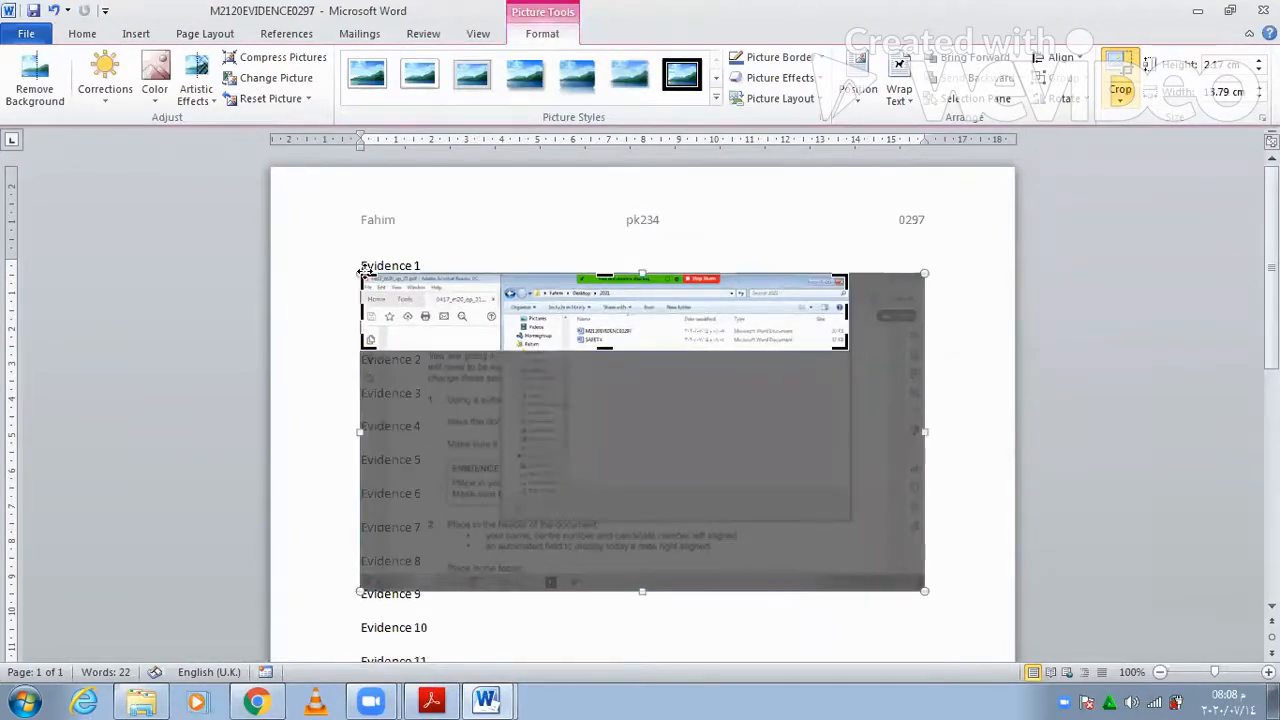
{"action": "left_click_drag", "start_coordinate": [409, 275], "coordinate": [503, 276]}
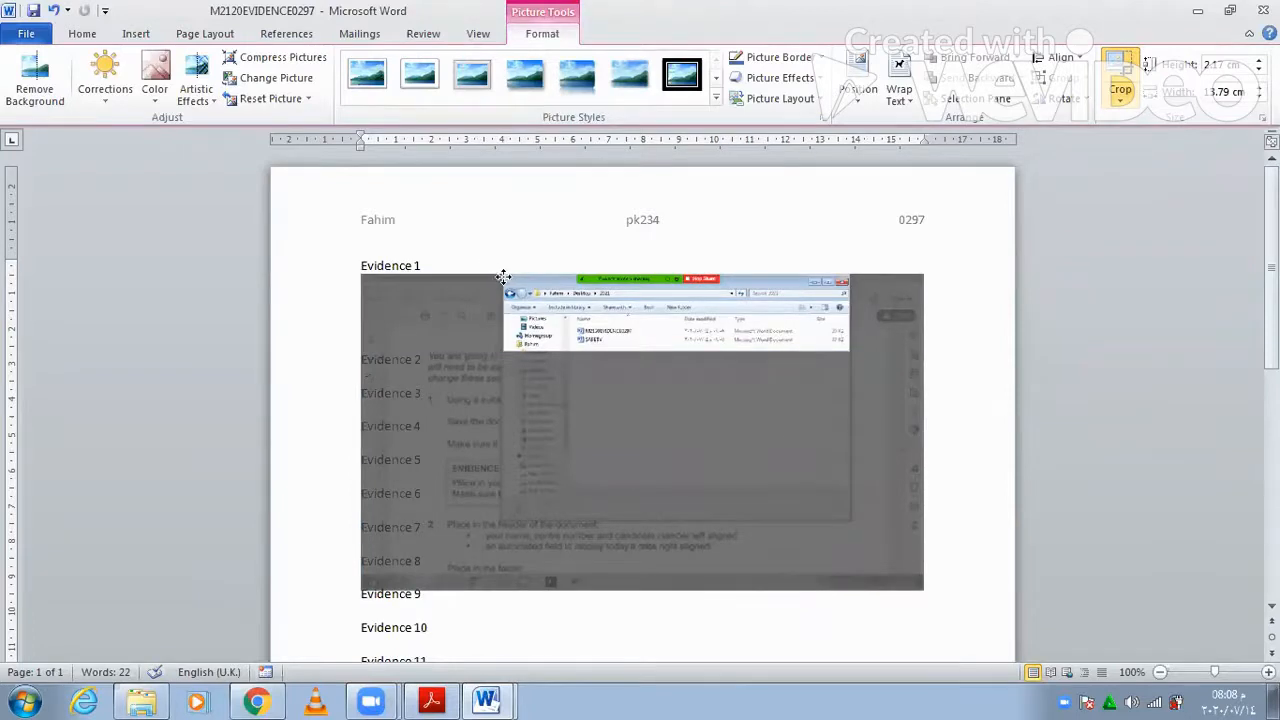
{"action": "key", "text": "Escape"}
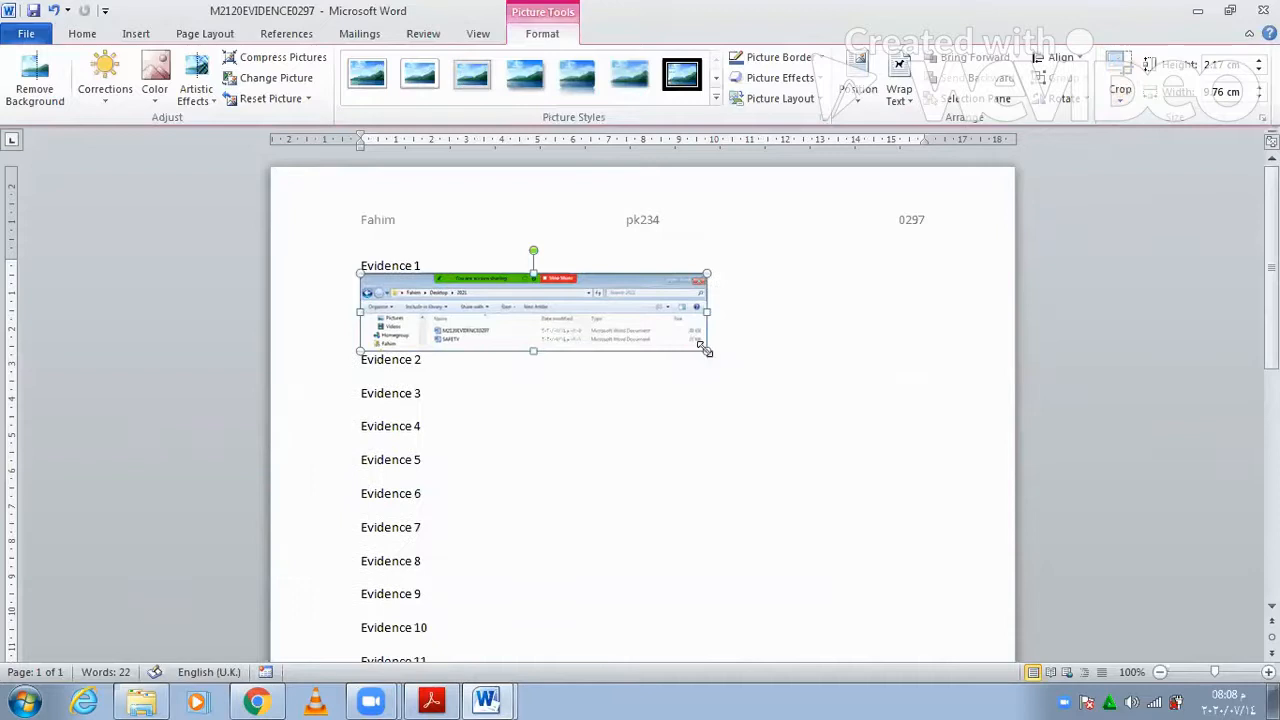
{"action": "left_click_drag", "start_coordinate": [737, 375], "coordinate": [789, 403]}
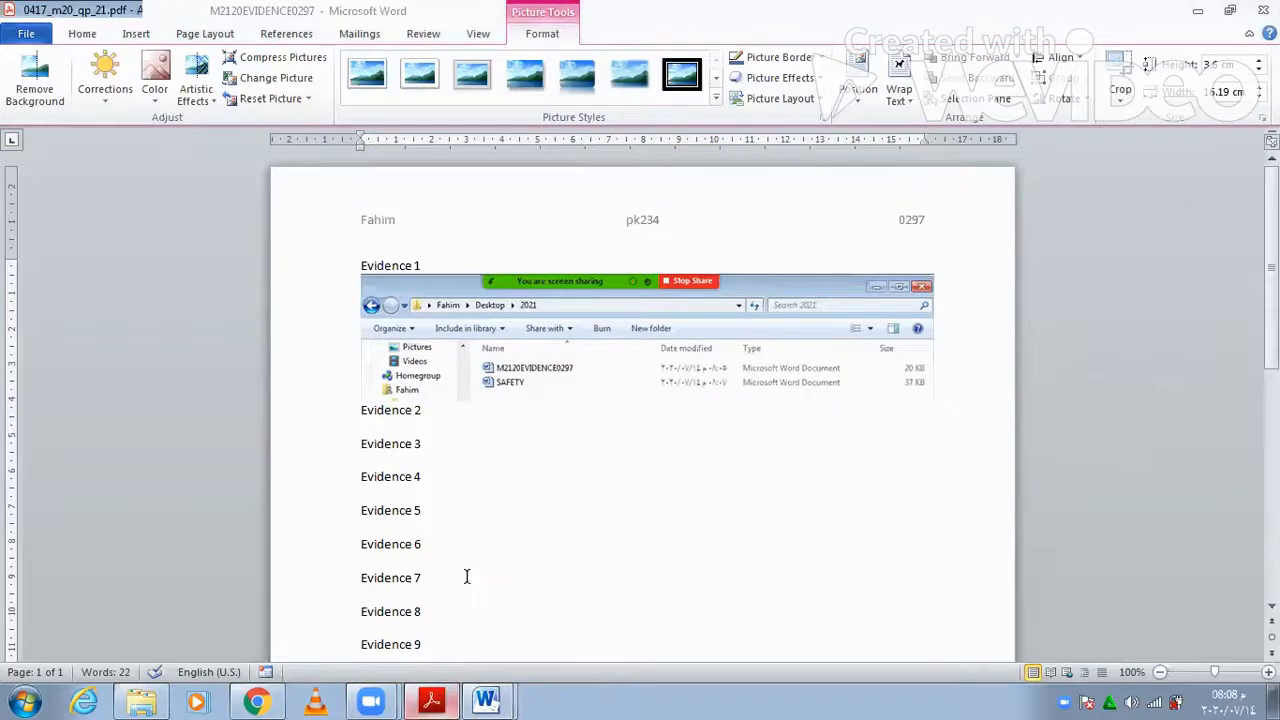
{"action": "key", "text": "alt+Tab"}
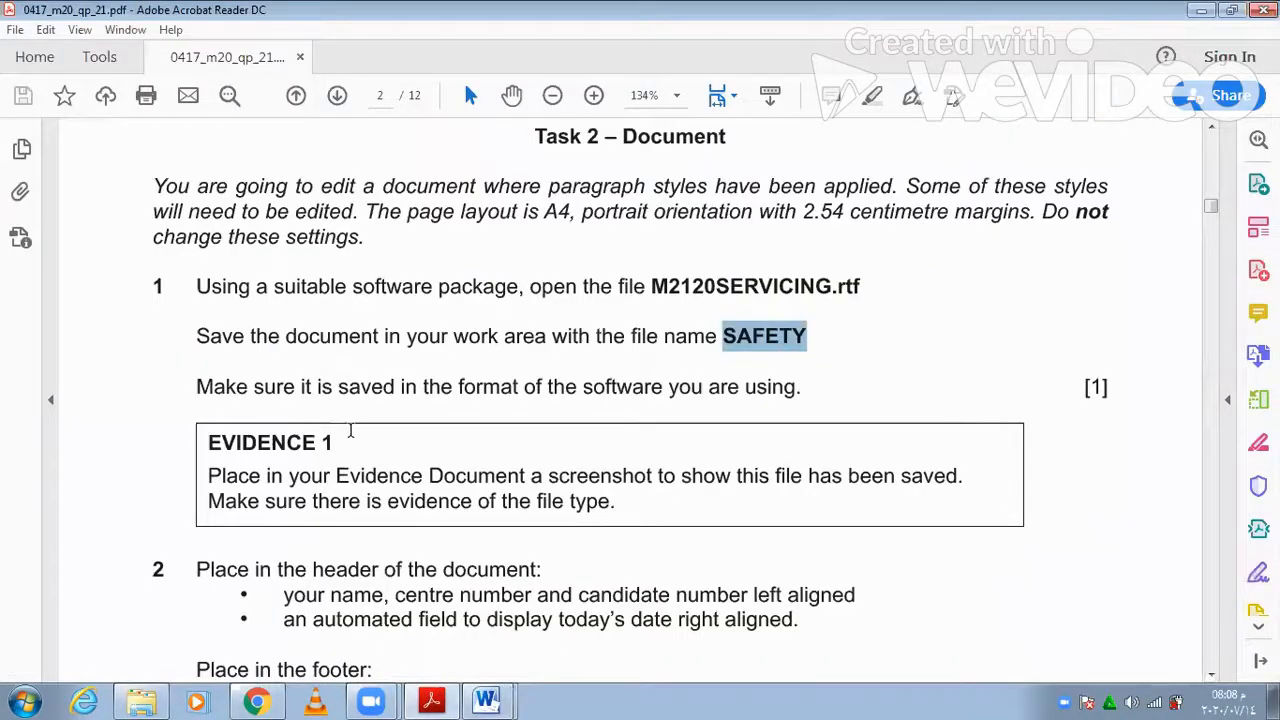
- Scroll the exam paper to question 2's header and footer requirements, then return to Word
{"action": "scroll", "coordinate": [345, 435], "scroll_direction": "down", "scroll_amount": 3}
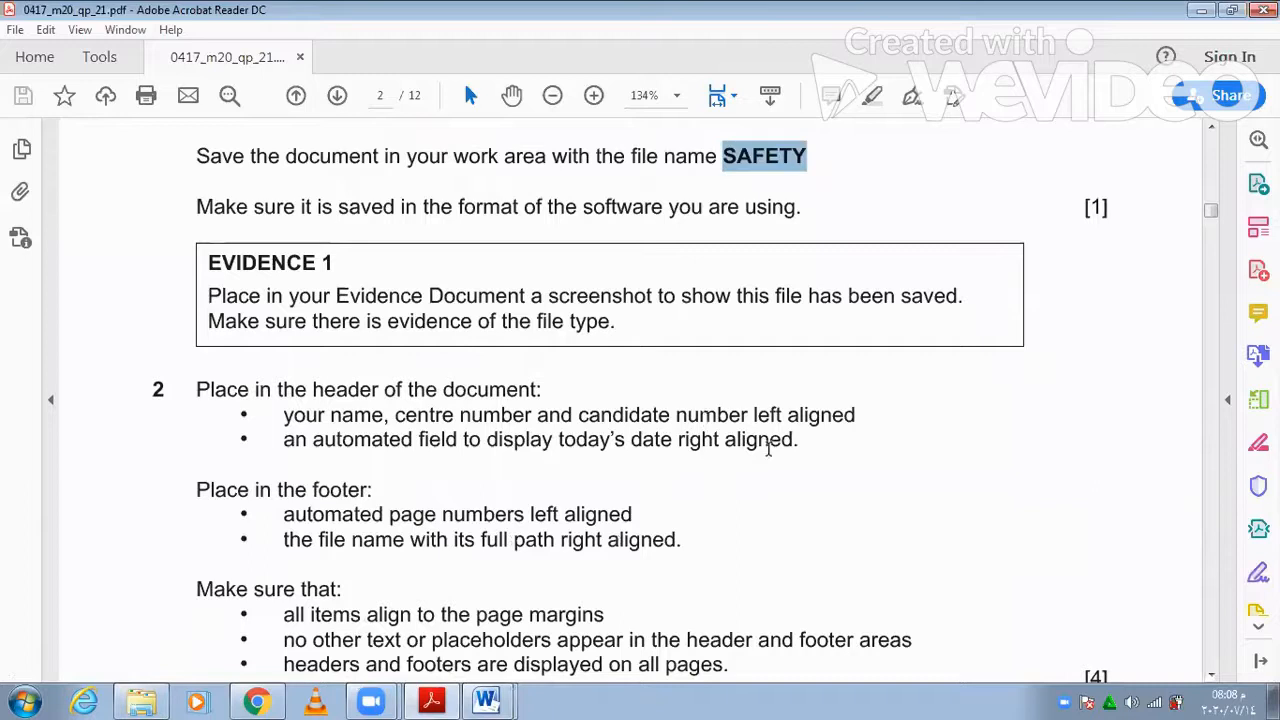
{"action": "left_click", "coordinate": [498, 688]}
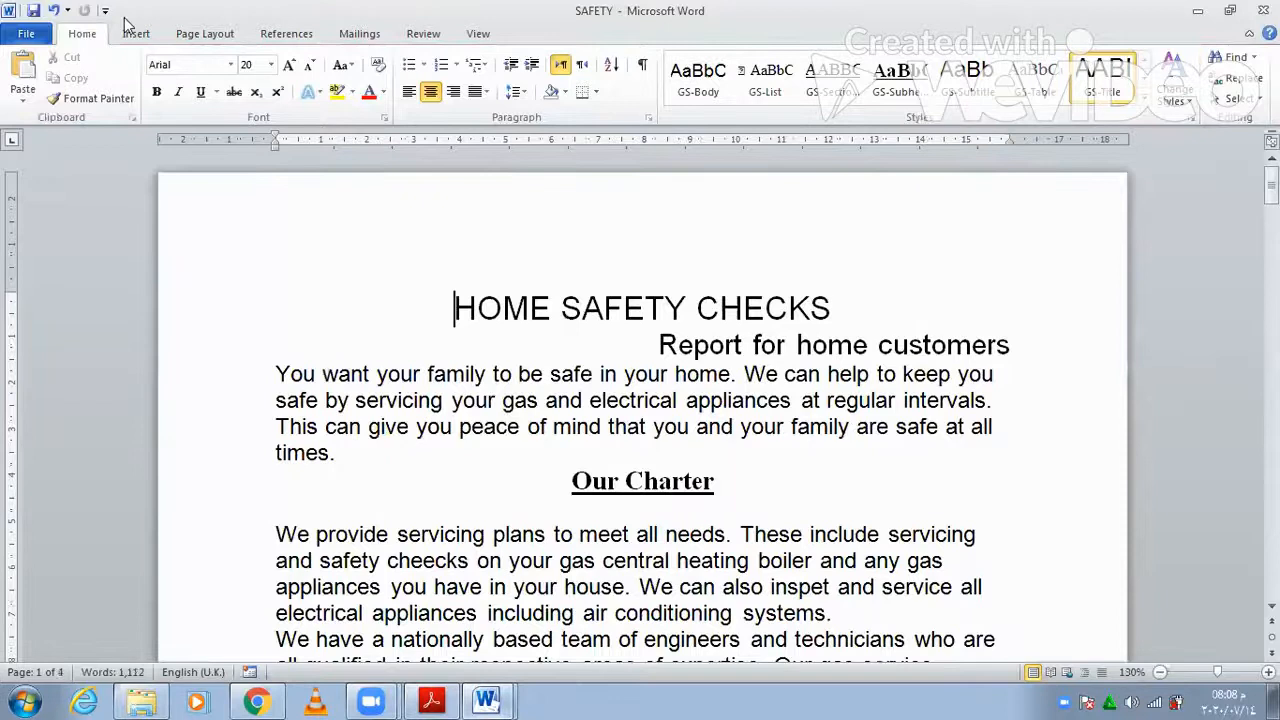
- Add a Blank (Three Columns) header with the candidate's name, centre number and candidate number at left
{"action": "left_click", "coordinate": [136, 34]}
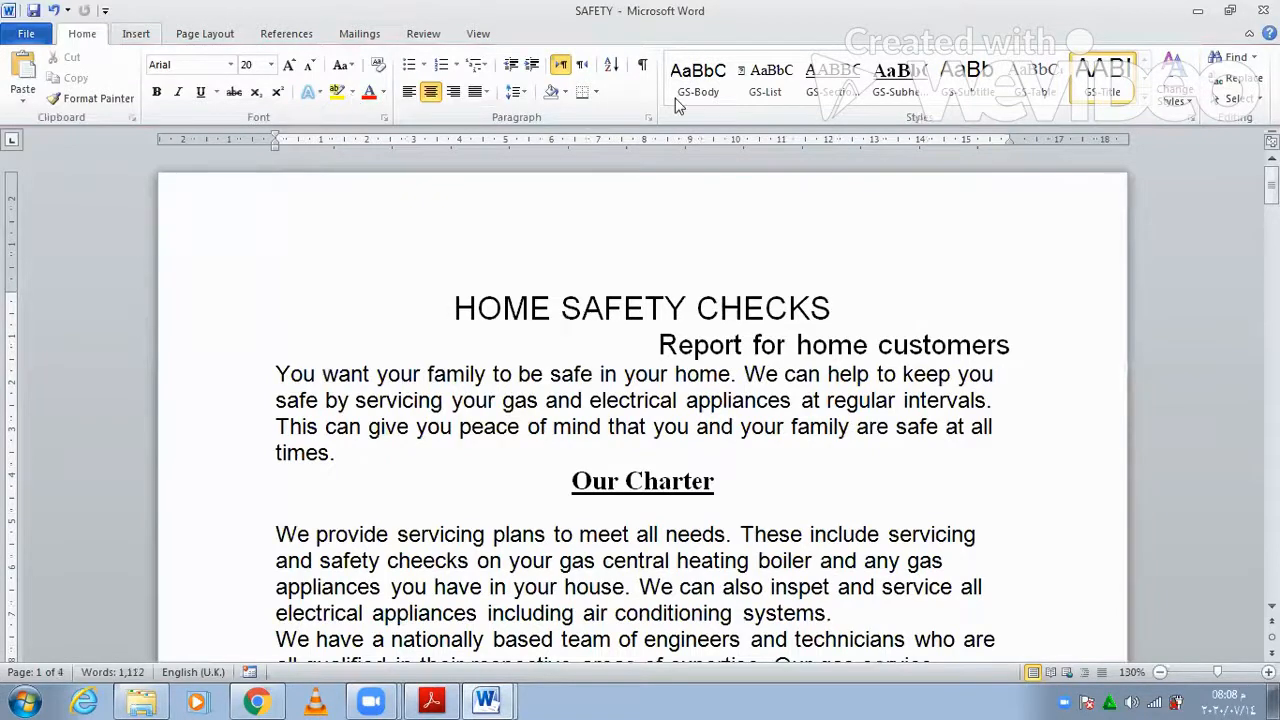
{"action": "left_click", "coordinate": [674, 97]}
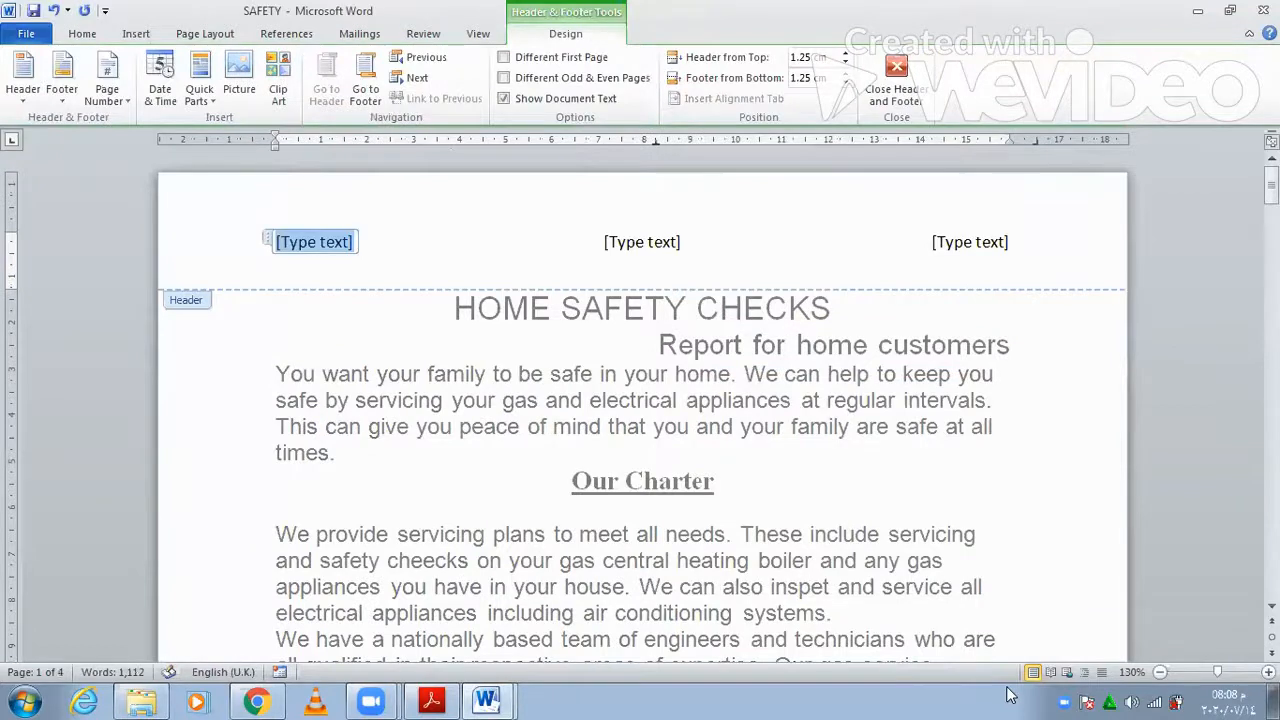
{"action": "type", "text": "Fa"}
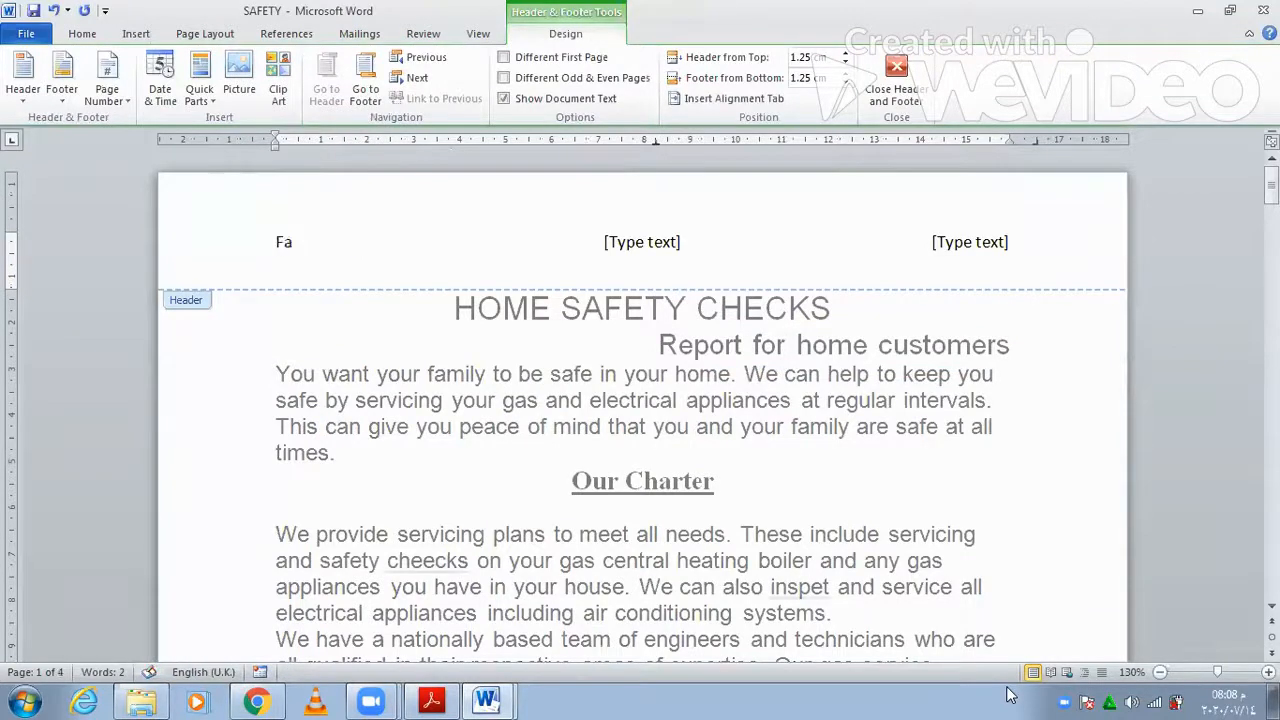
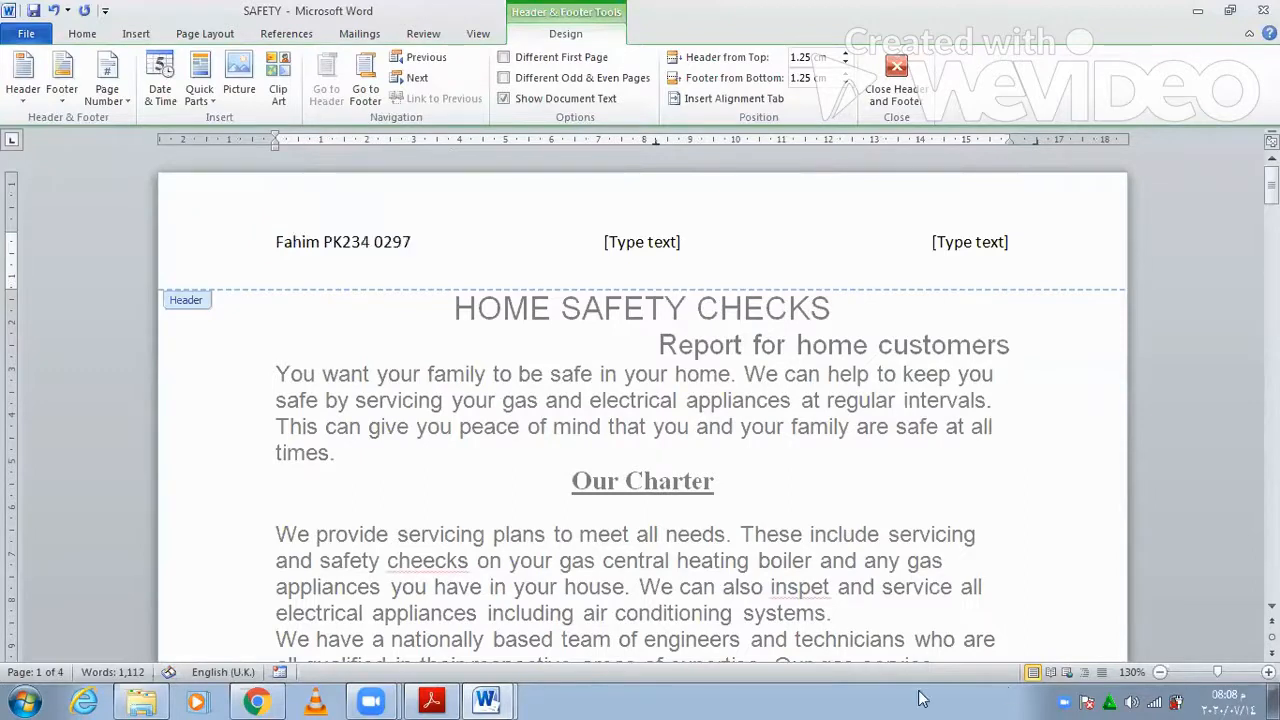
{"action": "left_click", "coordinate": [412, 700]}
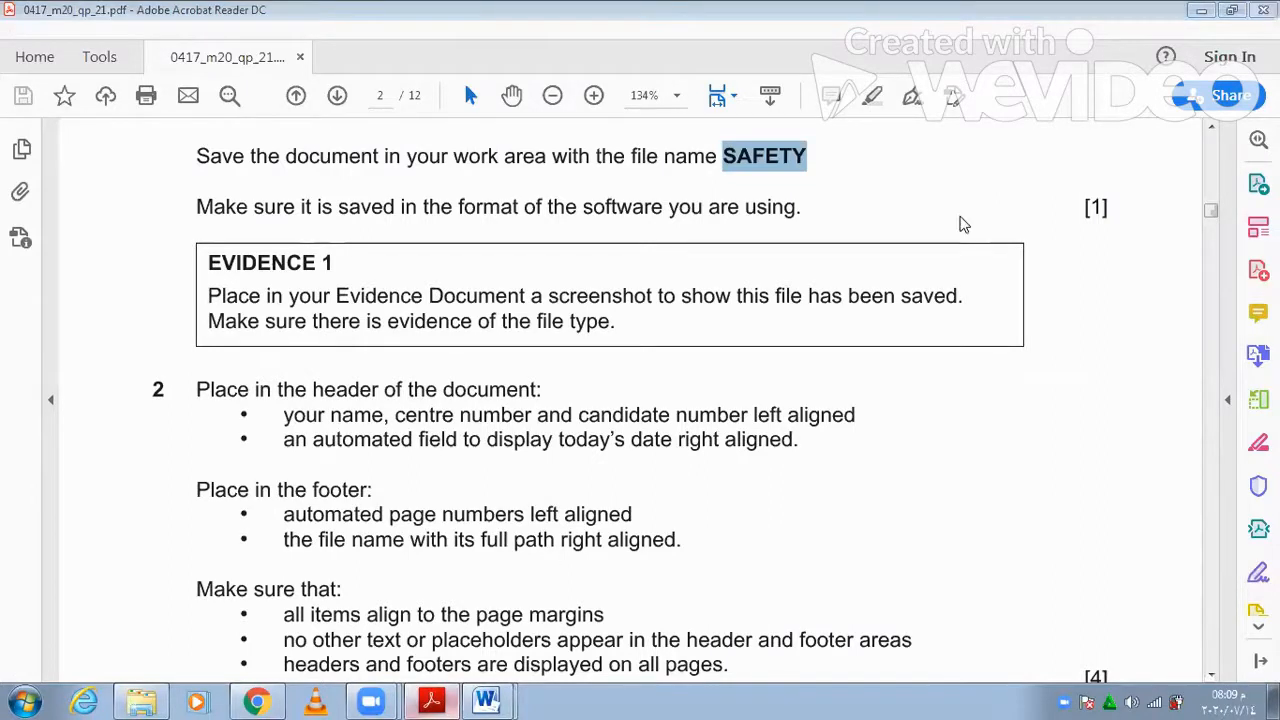
{"action": "left_click", "coordinate": [967, 247]}
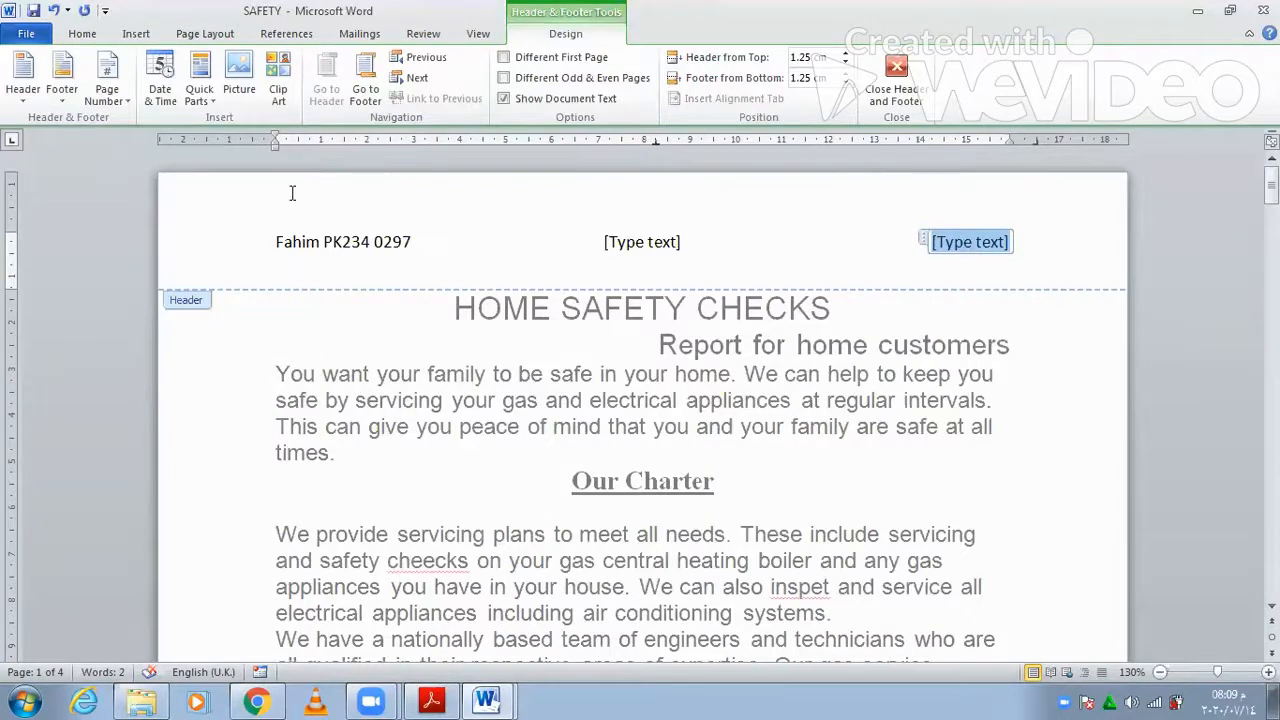
- Insert a Date field showing 14/07/2020 in the header's right placeholder
{"action": "left_click", "coordinate": [211, 106]}
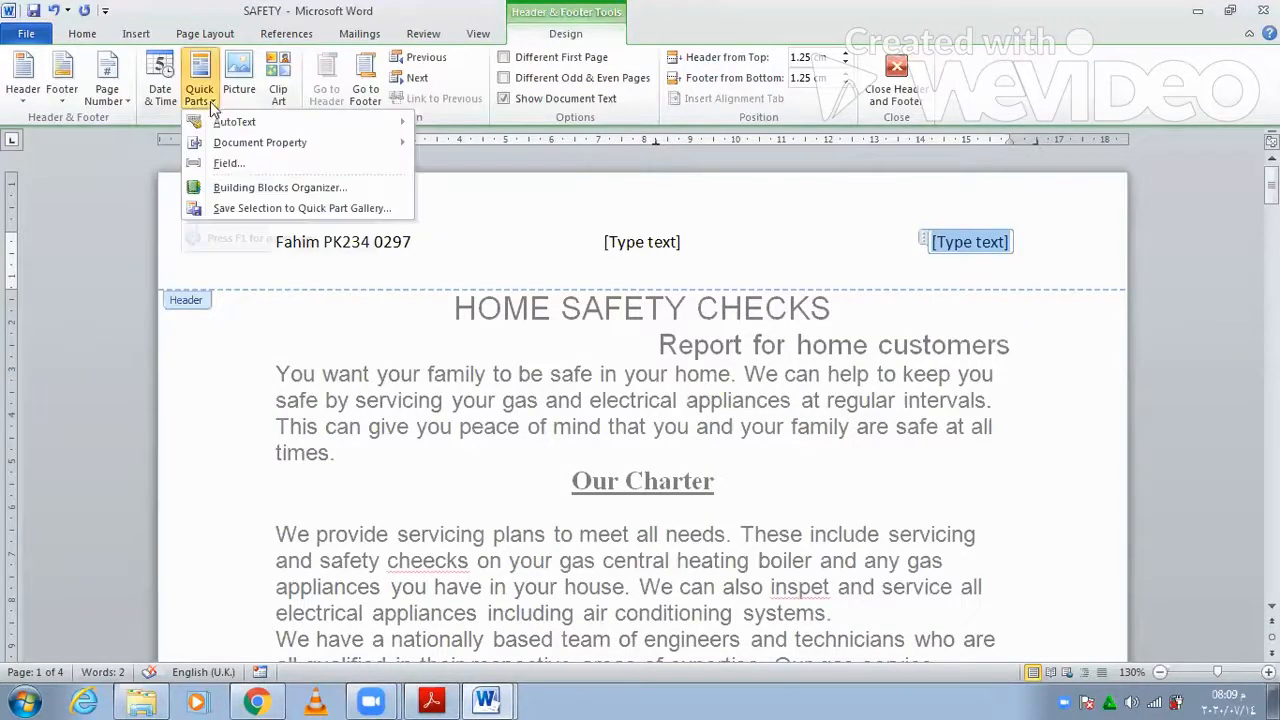
{"action": "left_click", "coordinate": [237, 166]}
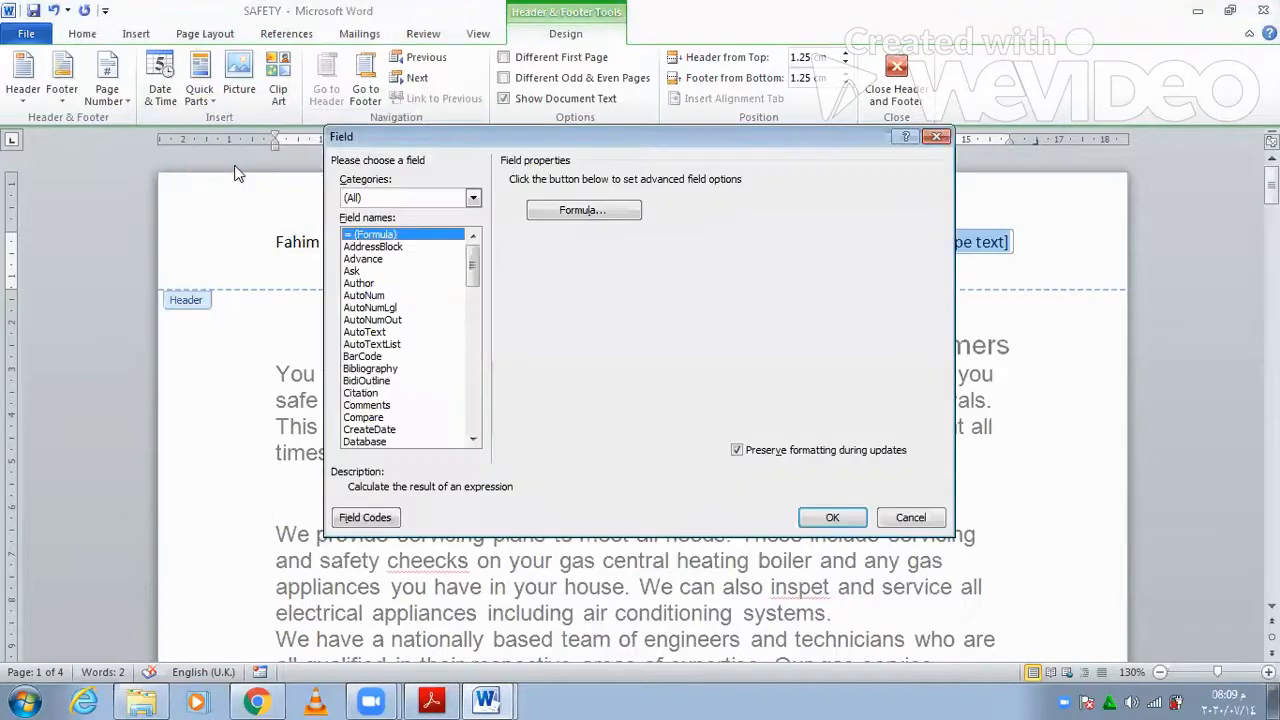
{"action": "left_click", "coordinate": [391, 448]}
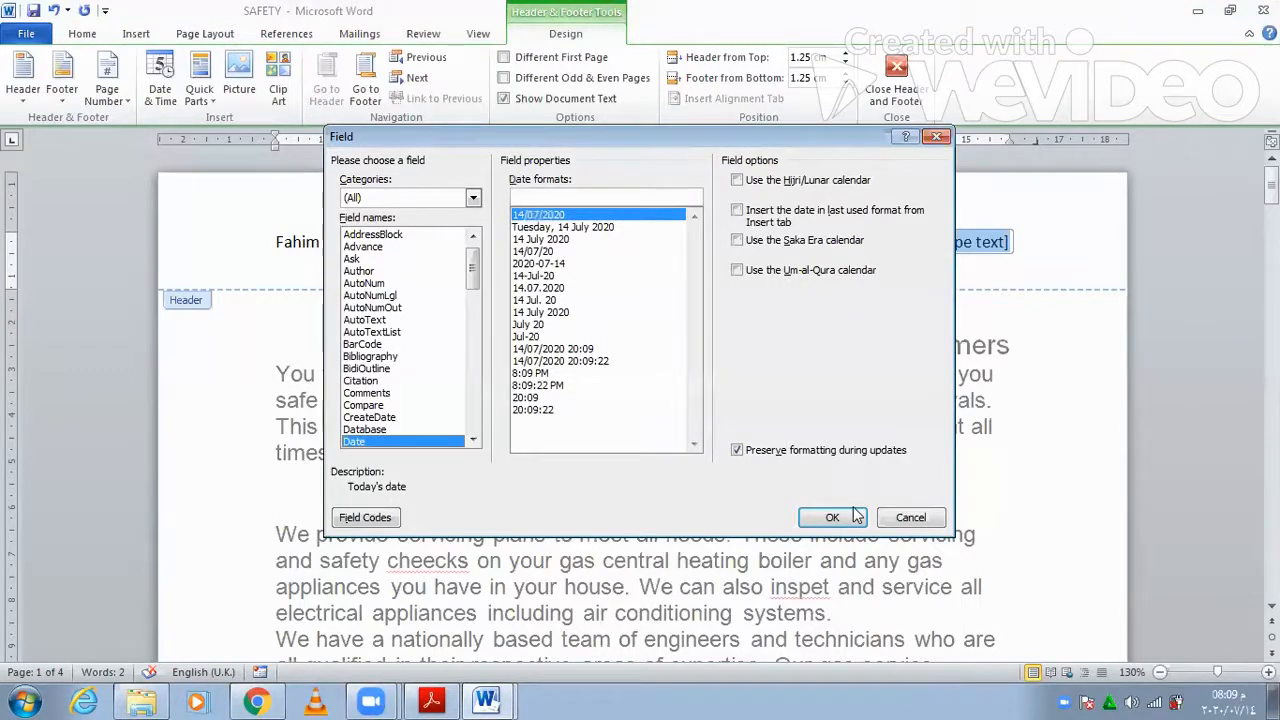
{"action": "key", "text": "Return"}
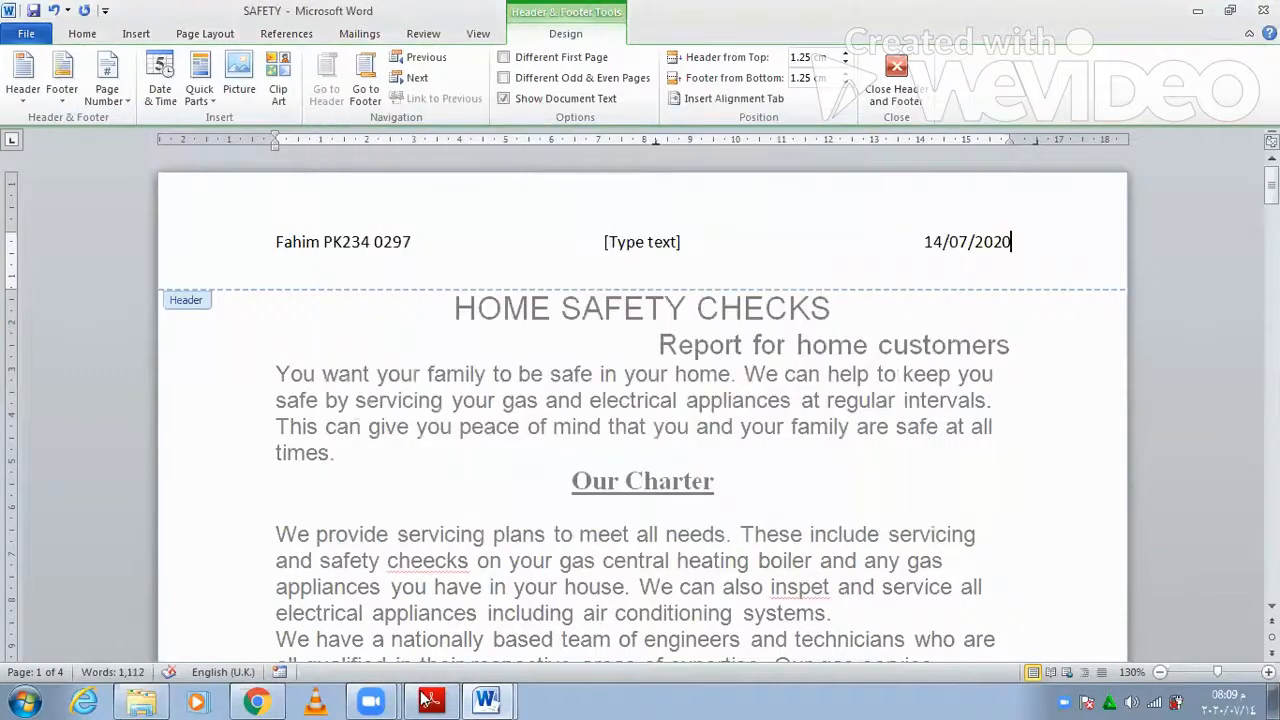
{"action": "key", "text": "alt+Tab"}
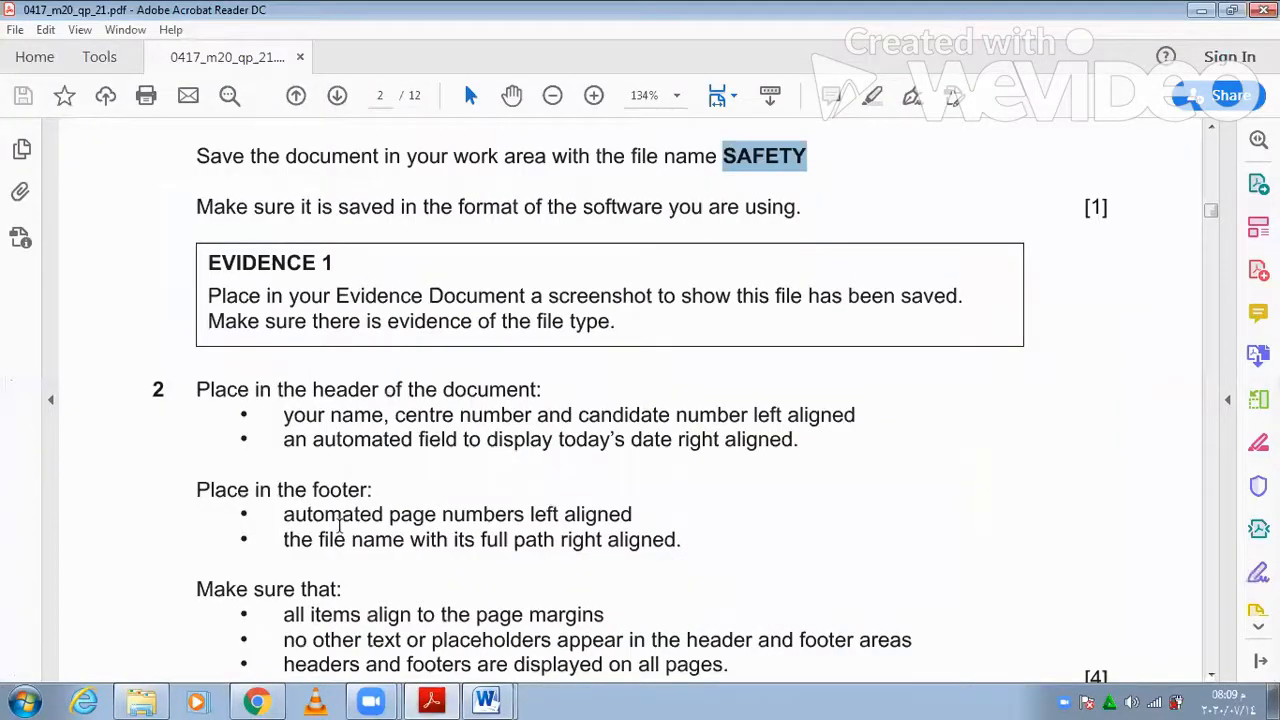
{"action": "left_click", "coordinate": [440, 691]}
{"action": "key", "text": "alt+Tab"}
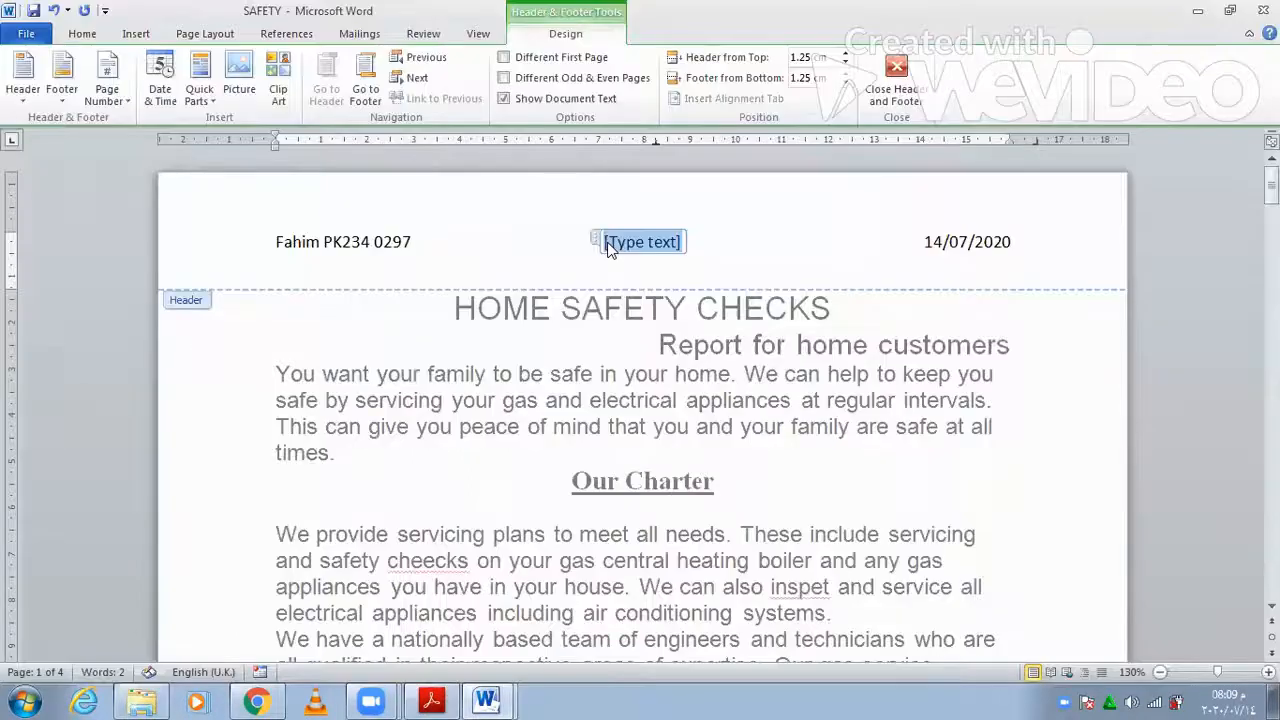
- Delete the middle header placeholder and add a Blank (Three Columns) footer
{"action": "key", "text": "Delete"}
{"action": "left_click", "coordinate": [75, 108]}
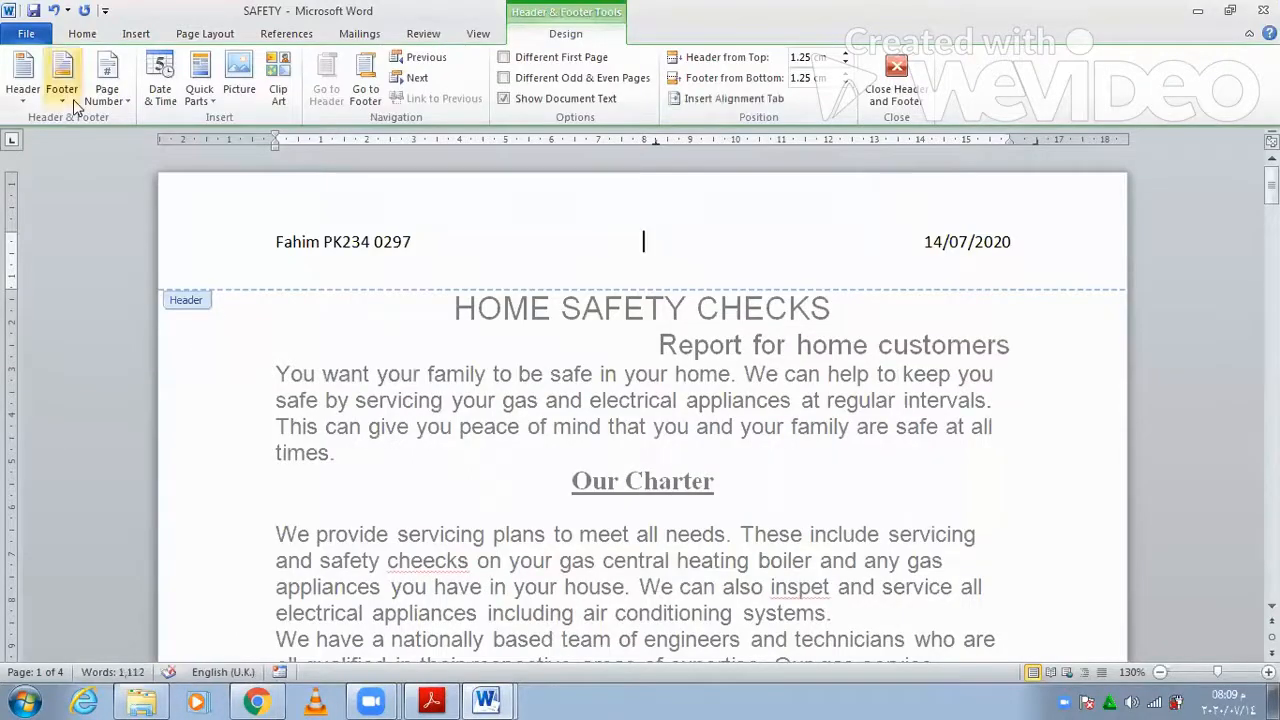
{"action": "left_click", "coordinate": [98, 262]}
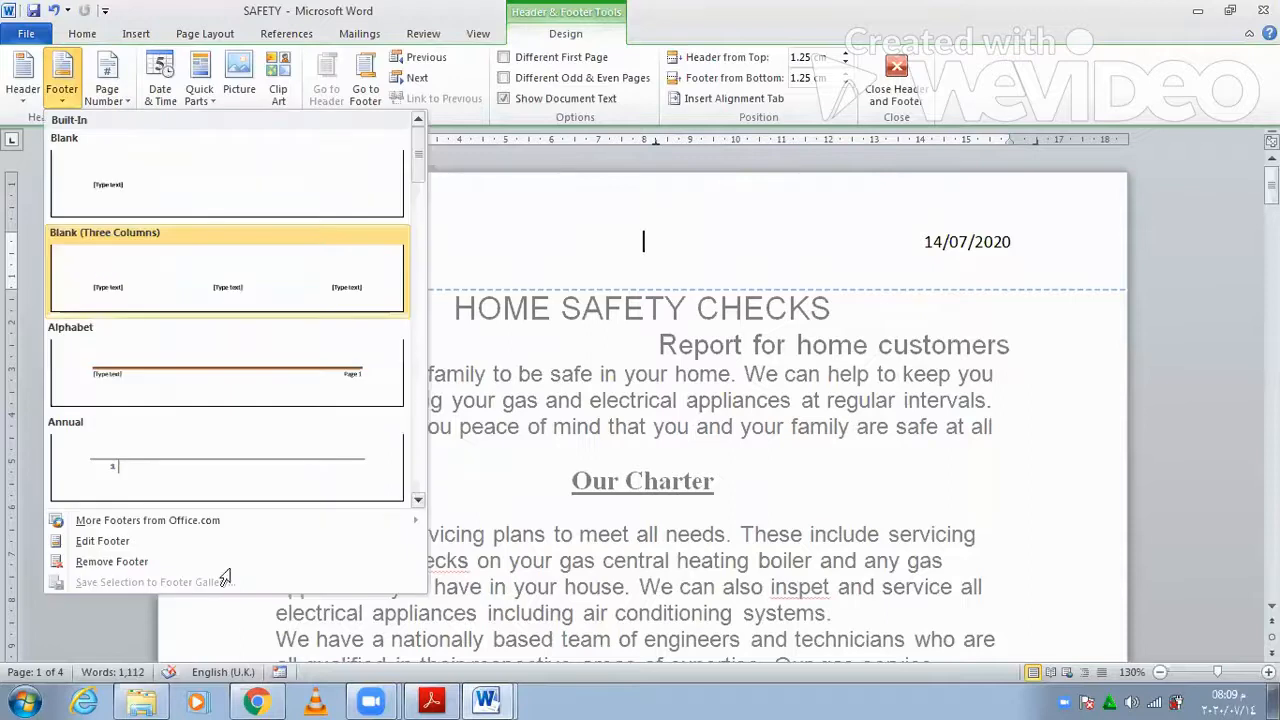
{"action": "left_click", "coordinate": [436, 699]}
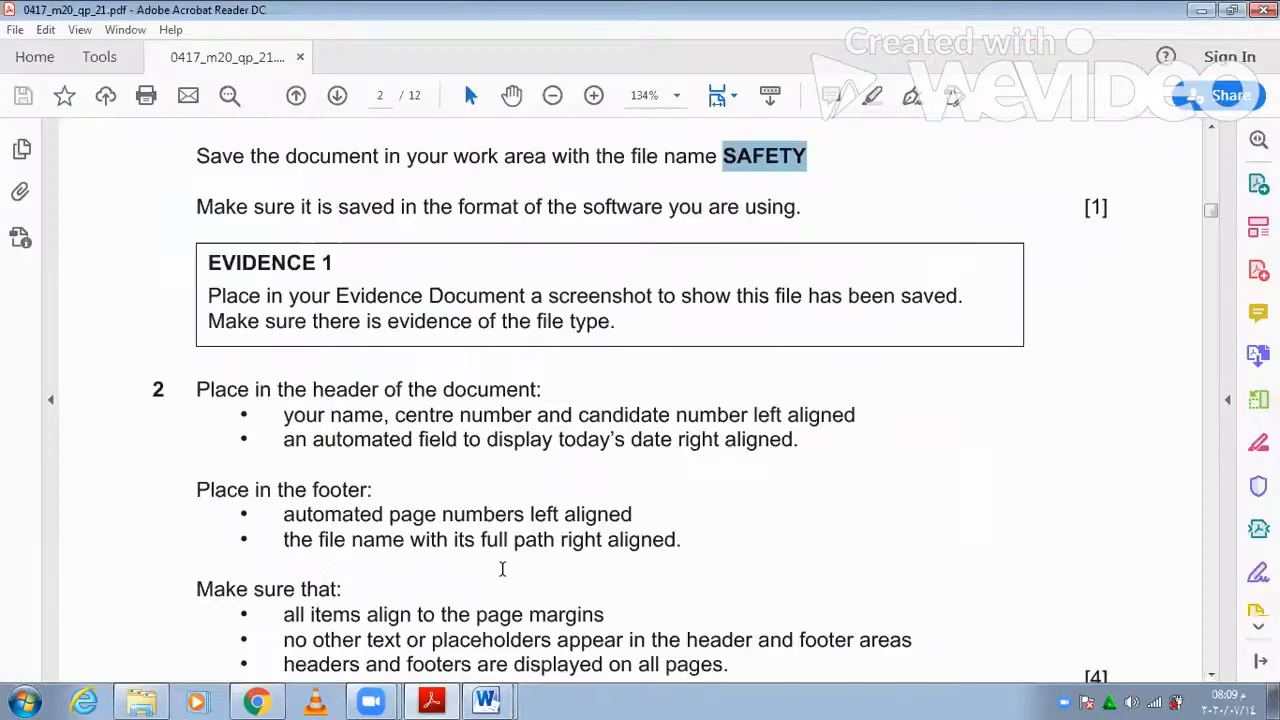
{"action": "key", "text": "alt+Tab"}
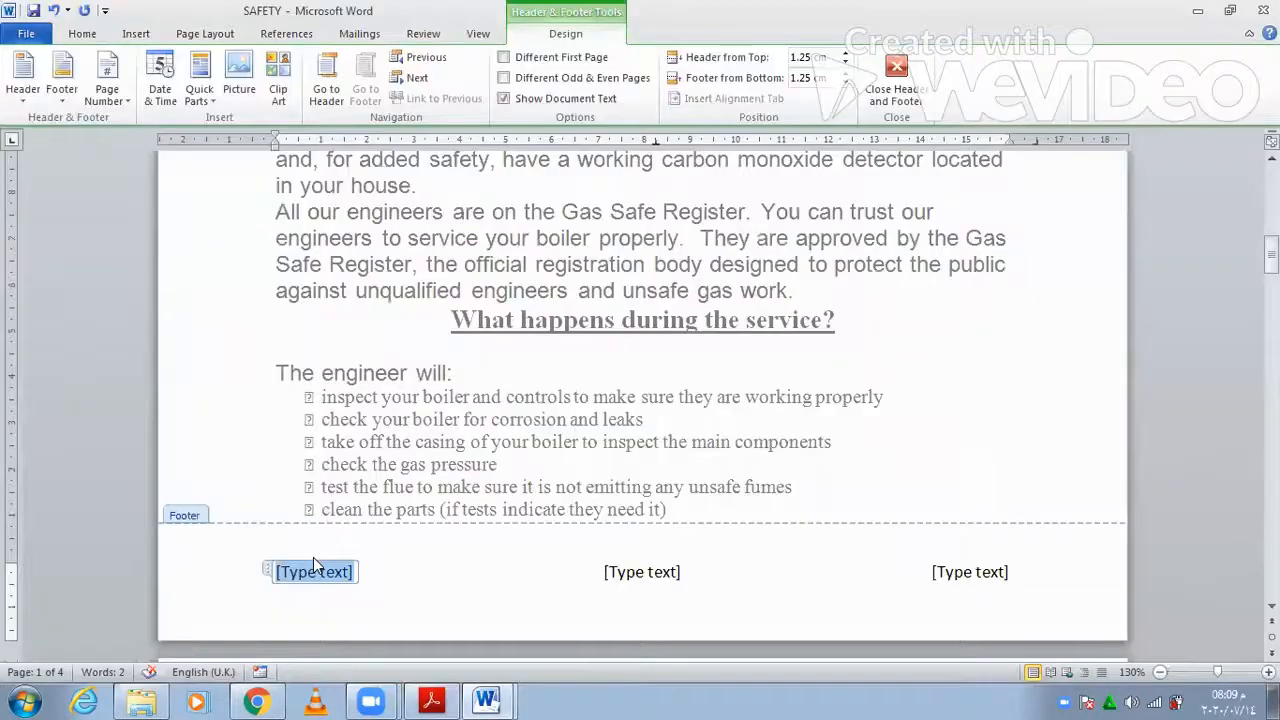
- Put a plain page number at the footer's left and delete the middle footer placeholder
{"action": "left_click", "coordinate": [129, 101]}
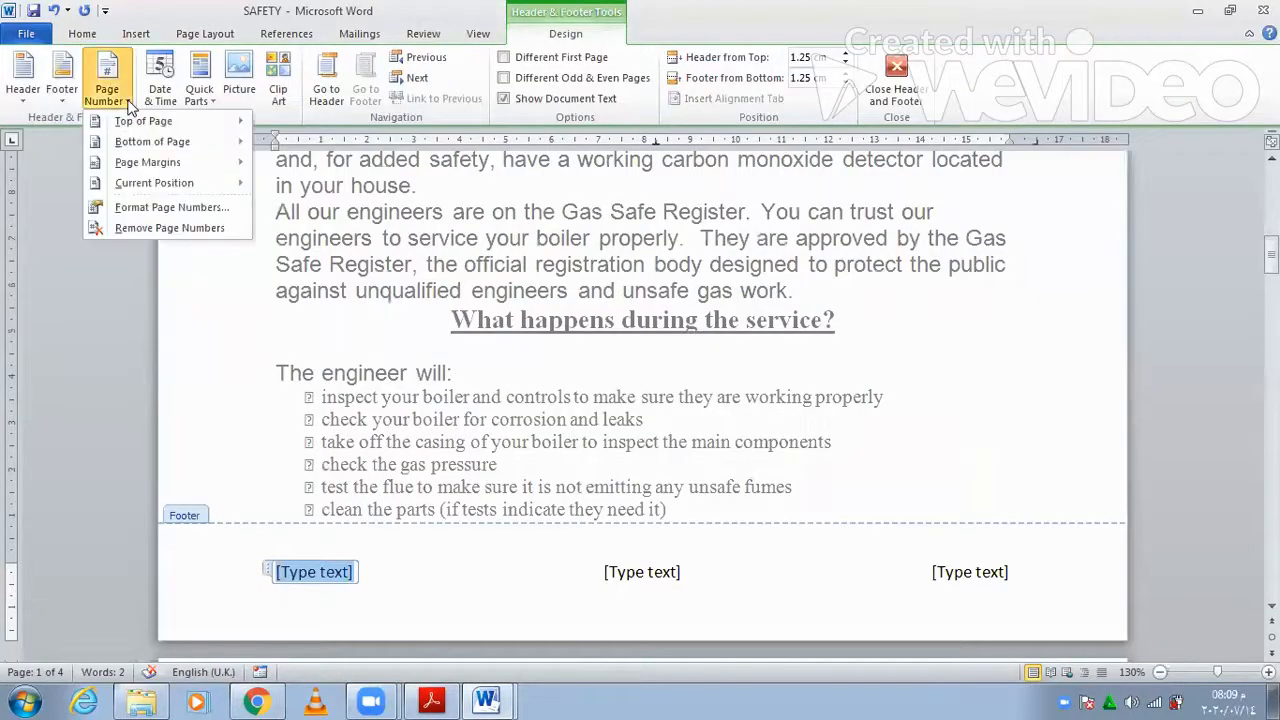
{"action": "left_click", "coordinate": [127, 188]}
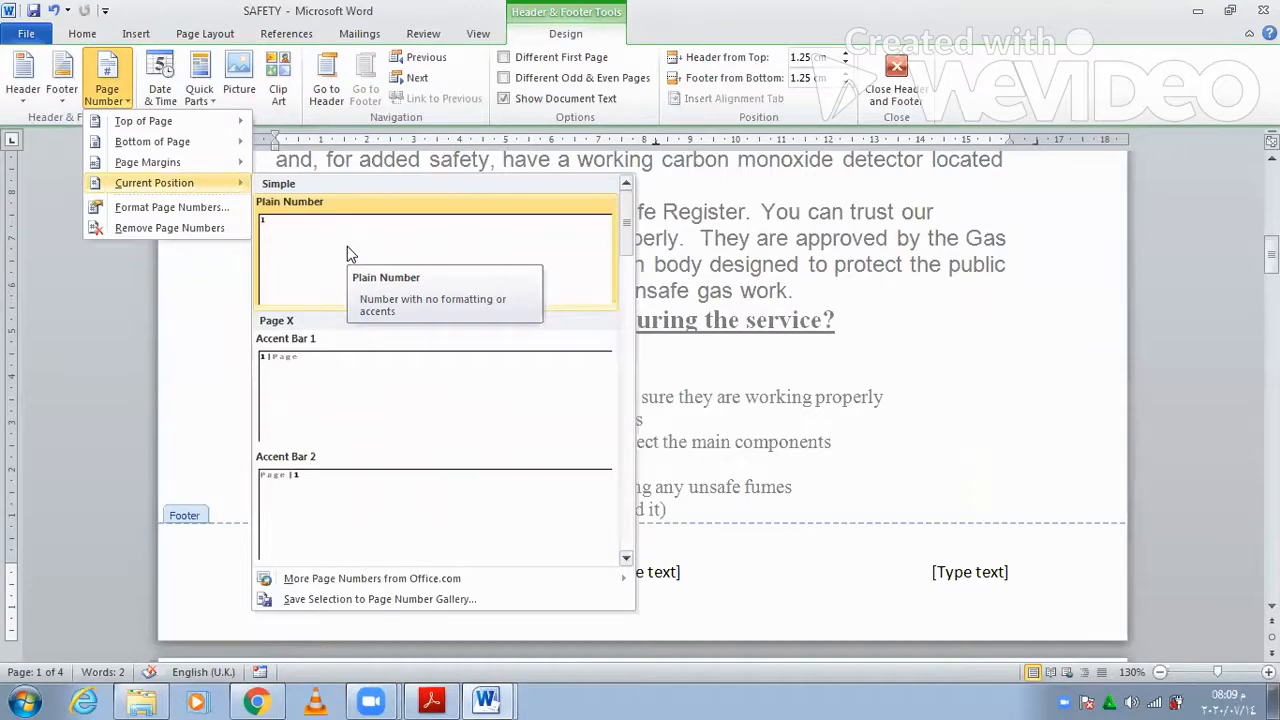
{"action": "key", "text": "Return"}
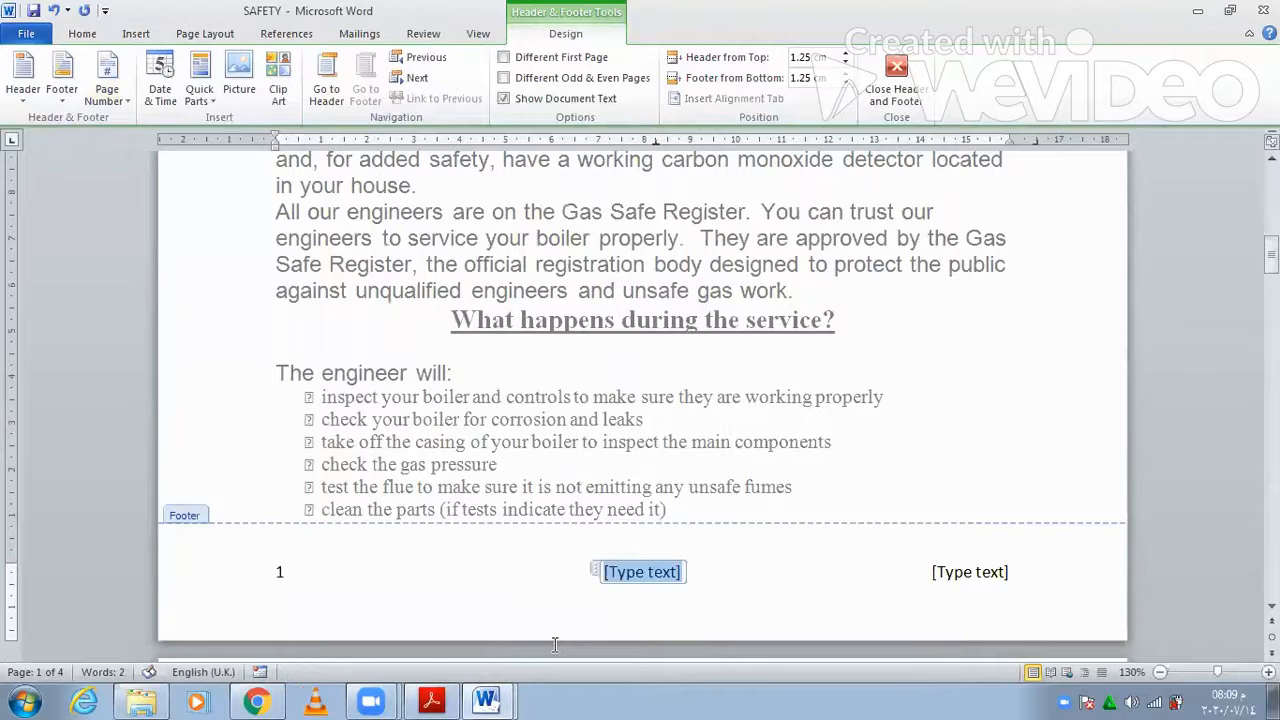
{"action": "key", "text": "Delete"}
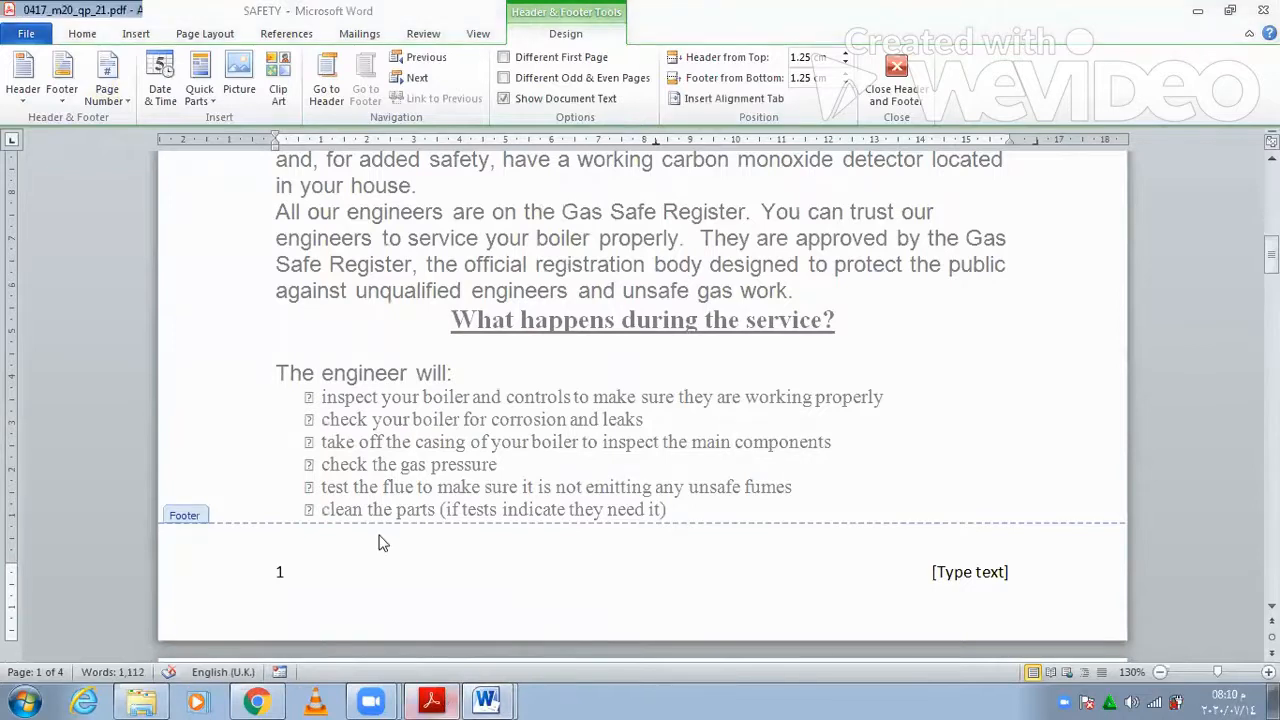
{"action": "key", "text": "alt+Tab"}
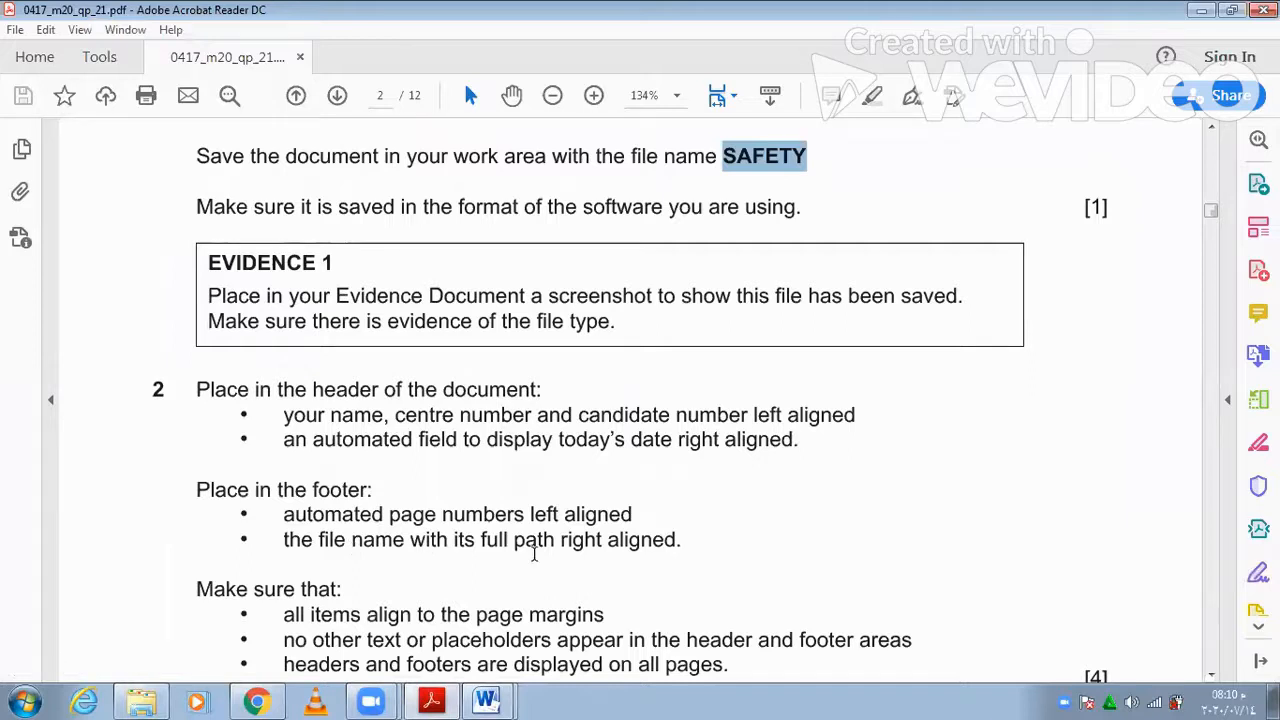
{"action": "left_click", "coordinate": [434, 700]}
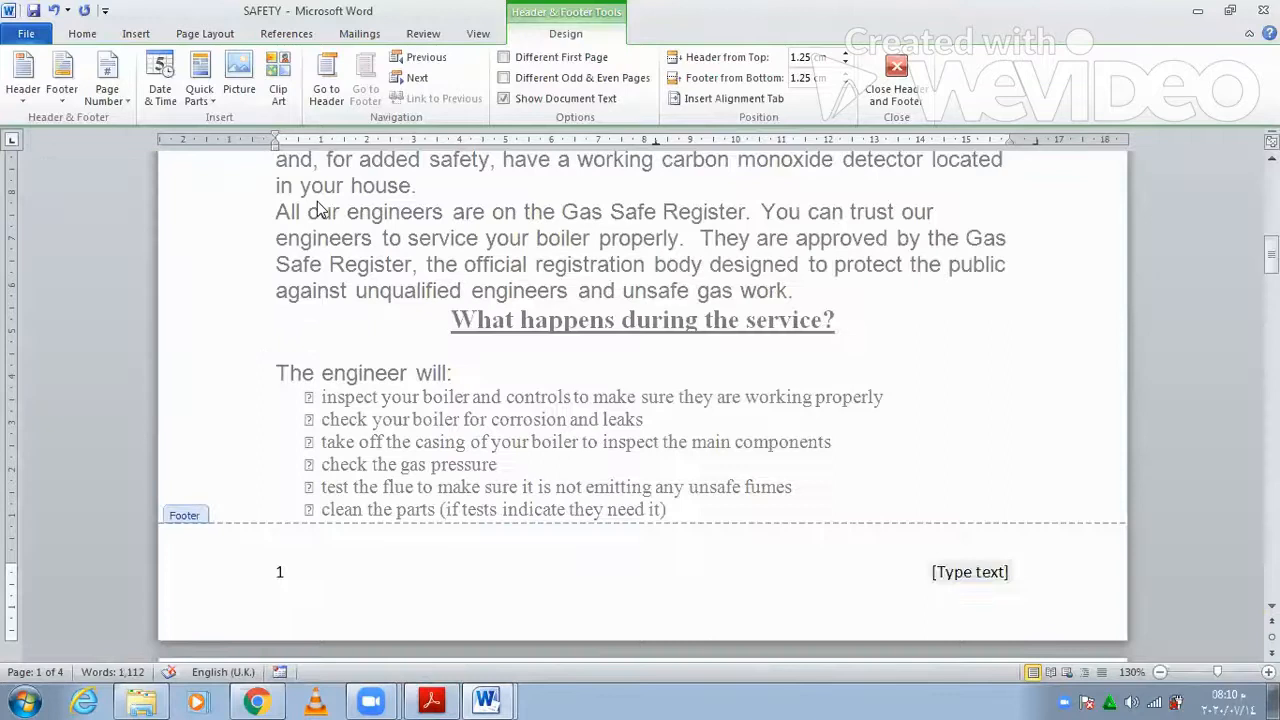
- Insert a FileName field including the full path in the footer's right placeholder
{"action": "left_click", "coordinate": [198, 95]}
{"action": "left_click", "coordinate": [205, 160]}
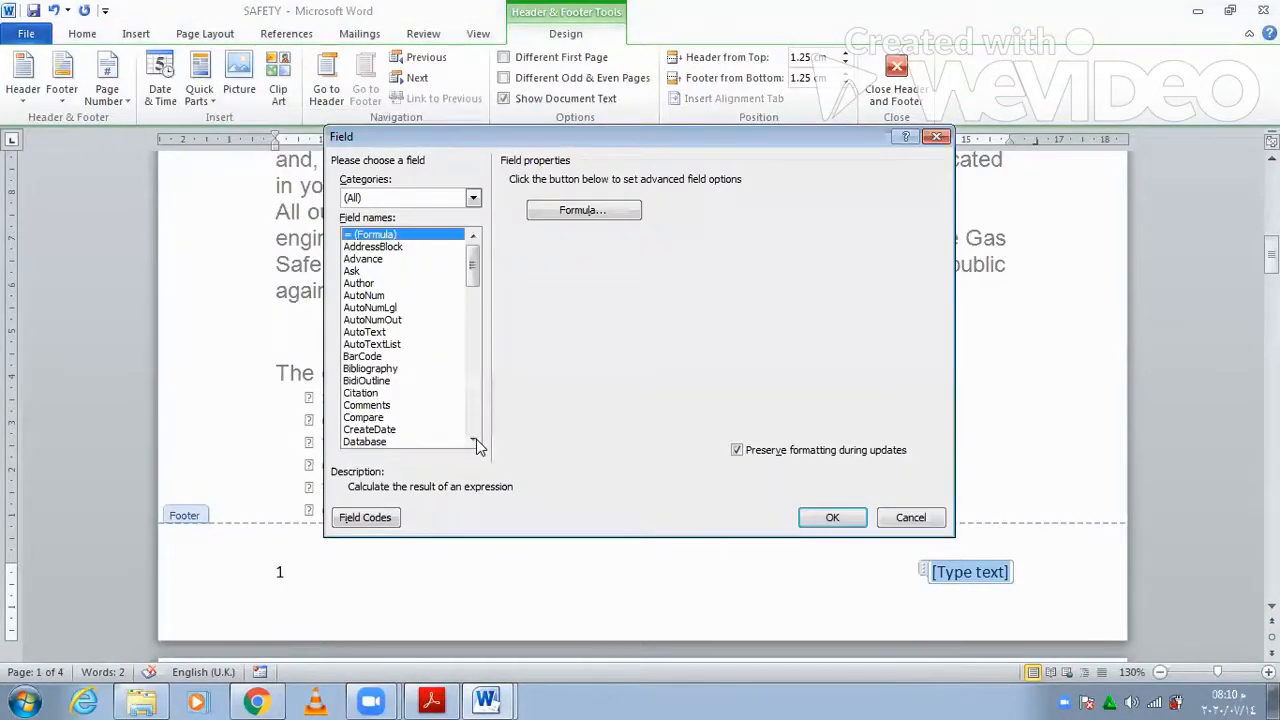
{"action": "left_click", "coordinate": [473, 441]}
{"action": "left_click", "coordinate": [383, 444]}
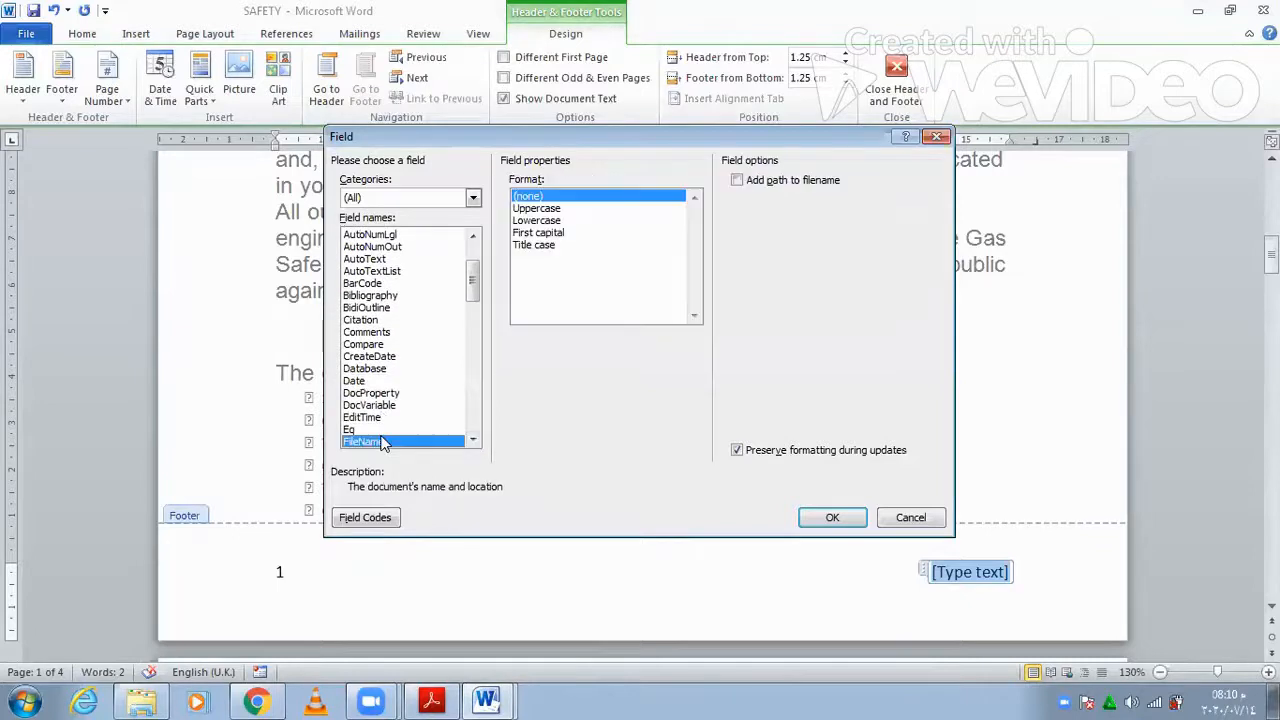
{"action": "left_click", "coordinate": [744, 186]}
{"action": "key", "text": "Return"}
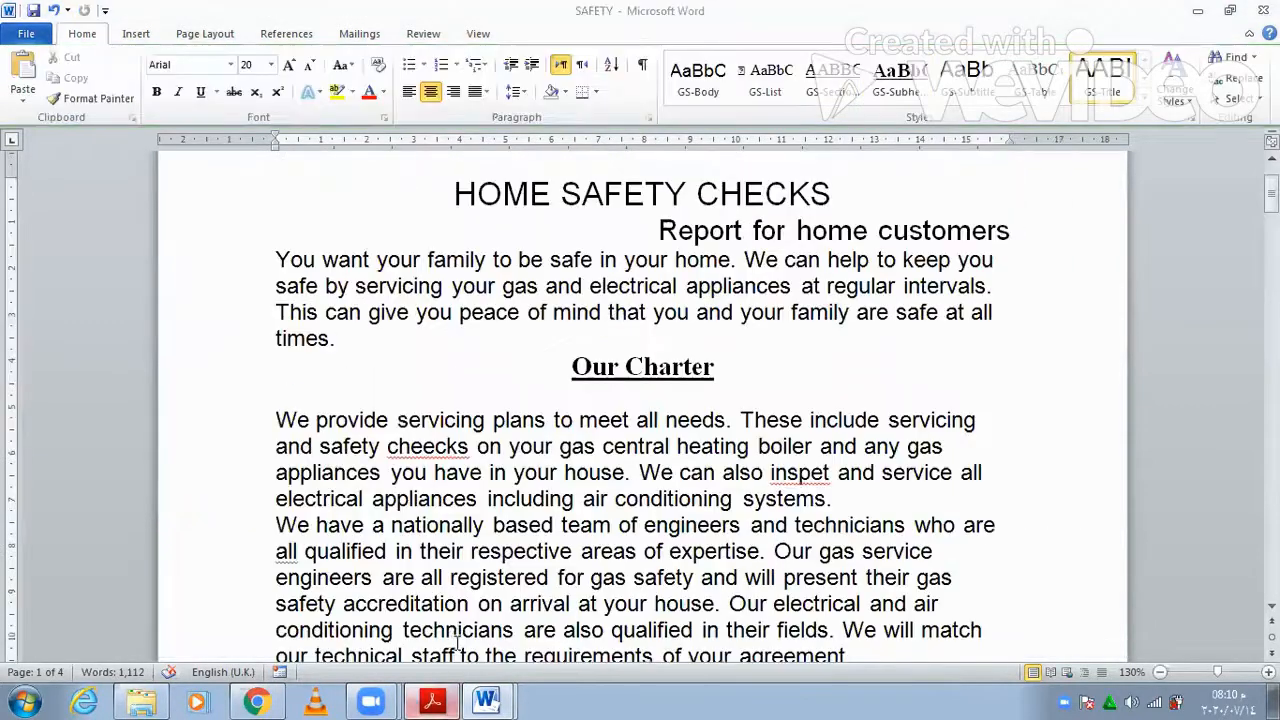
{"action": "key", "text": "alt+Tab"}
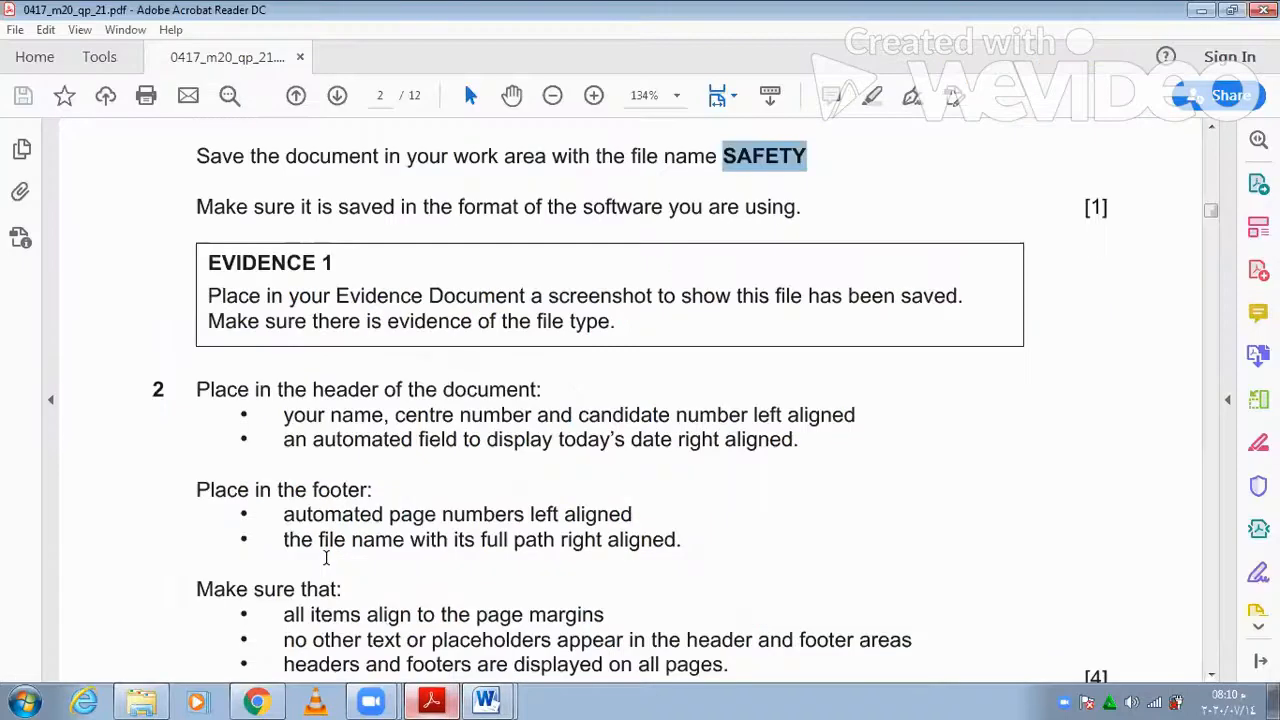
- Read question 2's 'Make sure that' header and footer conditions, then view SAFETY's finished header
{"action": "scroll", "coordinate": [326, 558], "scroll_direction": "down", "scroll_amount": 3}
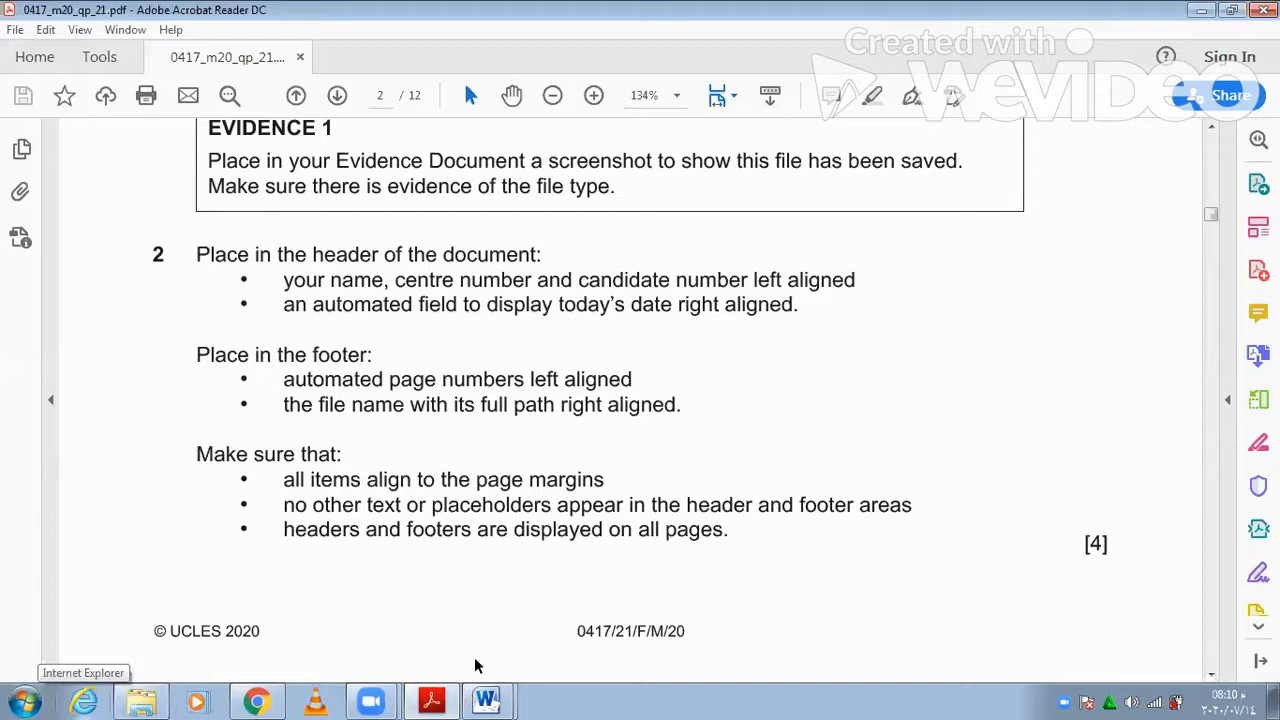
{"action": "left_click", "coordinate": [438, 698]}
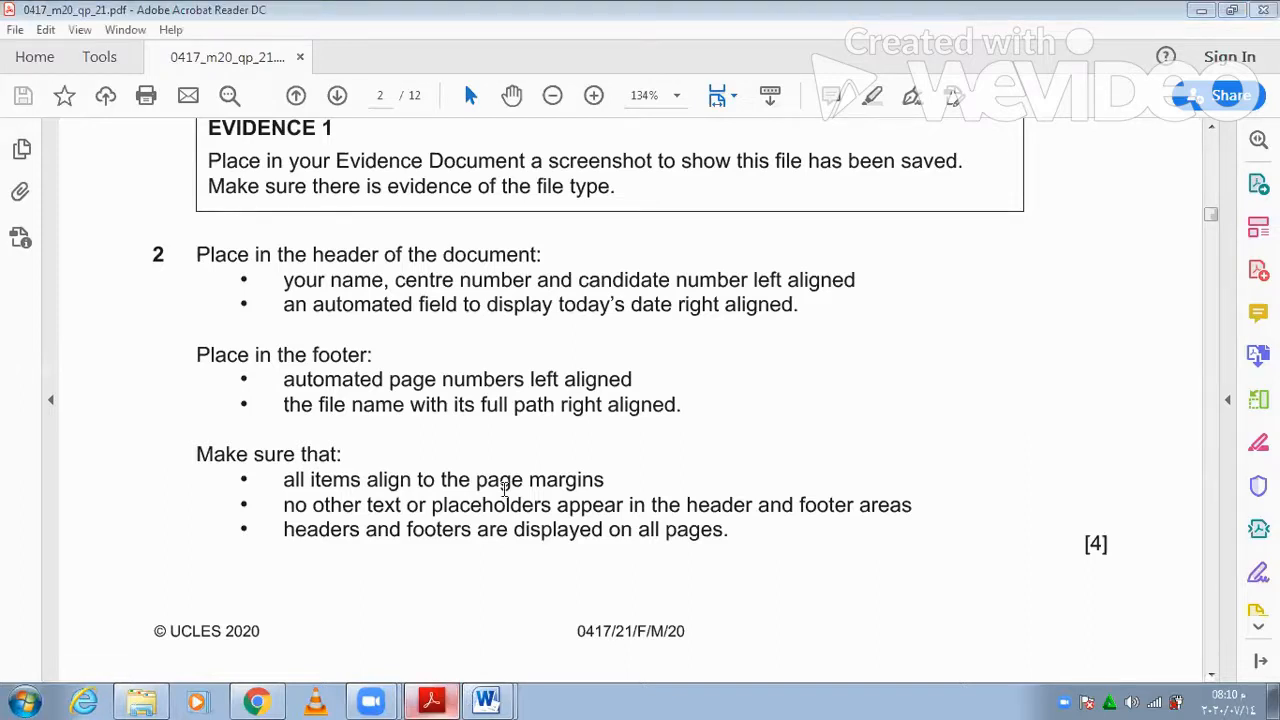
{"action": "key", "text": "alt+Tab"}
{"action": "scroll", "coordinate": [976, 246], "scroll_direction": "up", "scroll_amount": 2}
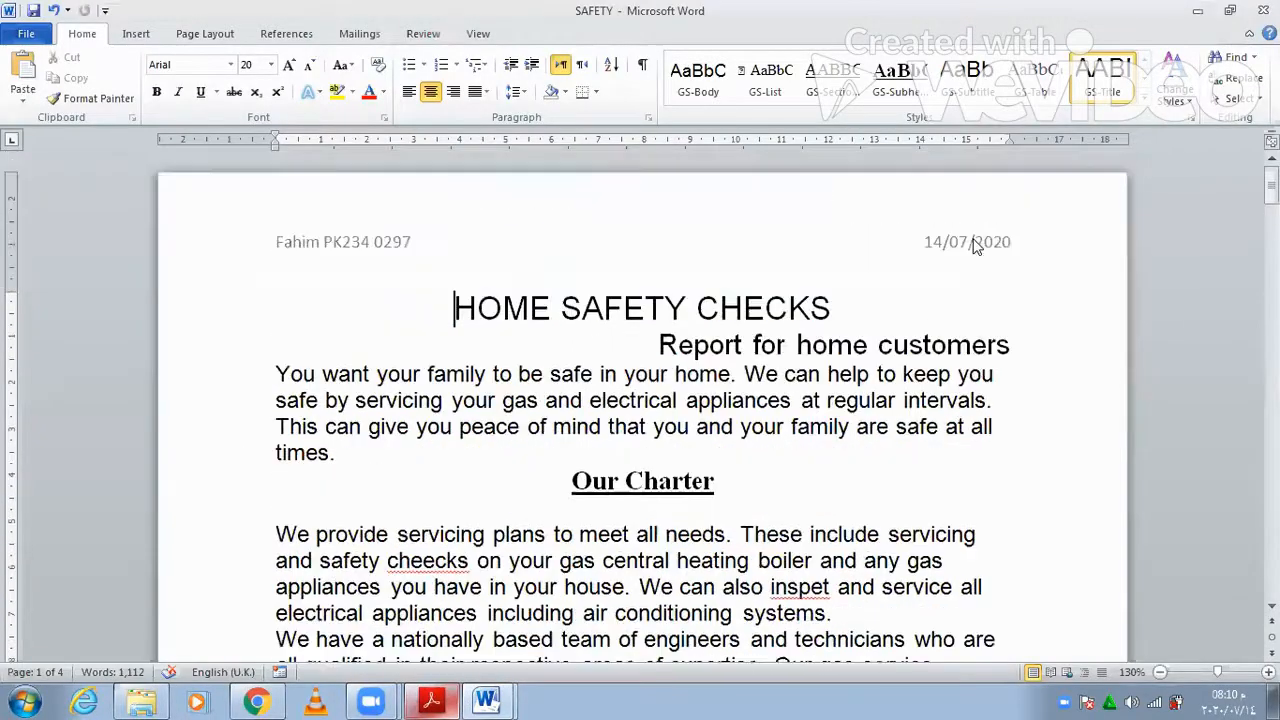
- Scroll through SAFETY to page 4, confirming every page carries the header and footer
{"action": "left_click", "coordinate": [430, 700]}
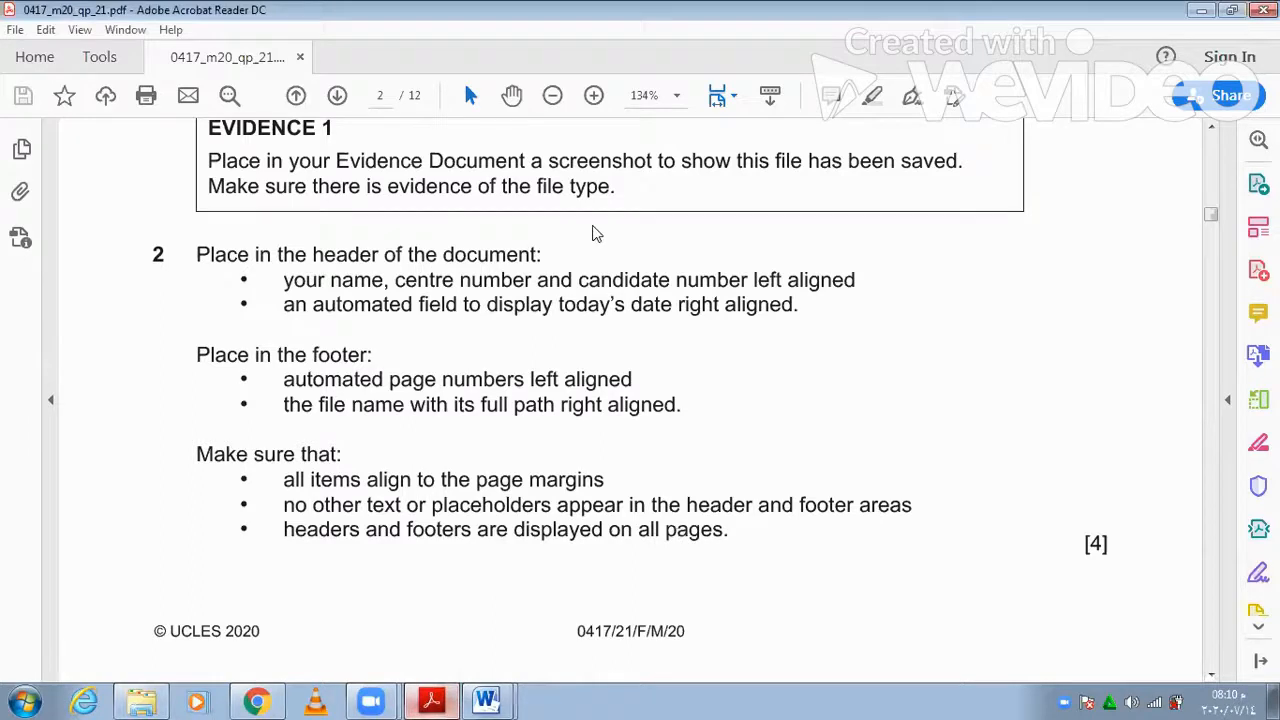
{"action": "key", "text": "alt+Tab"}
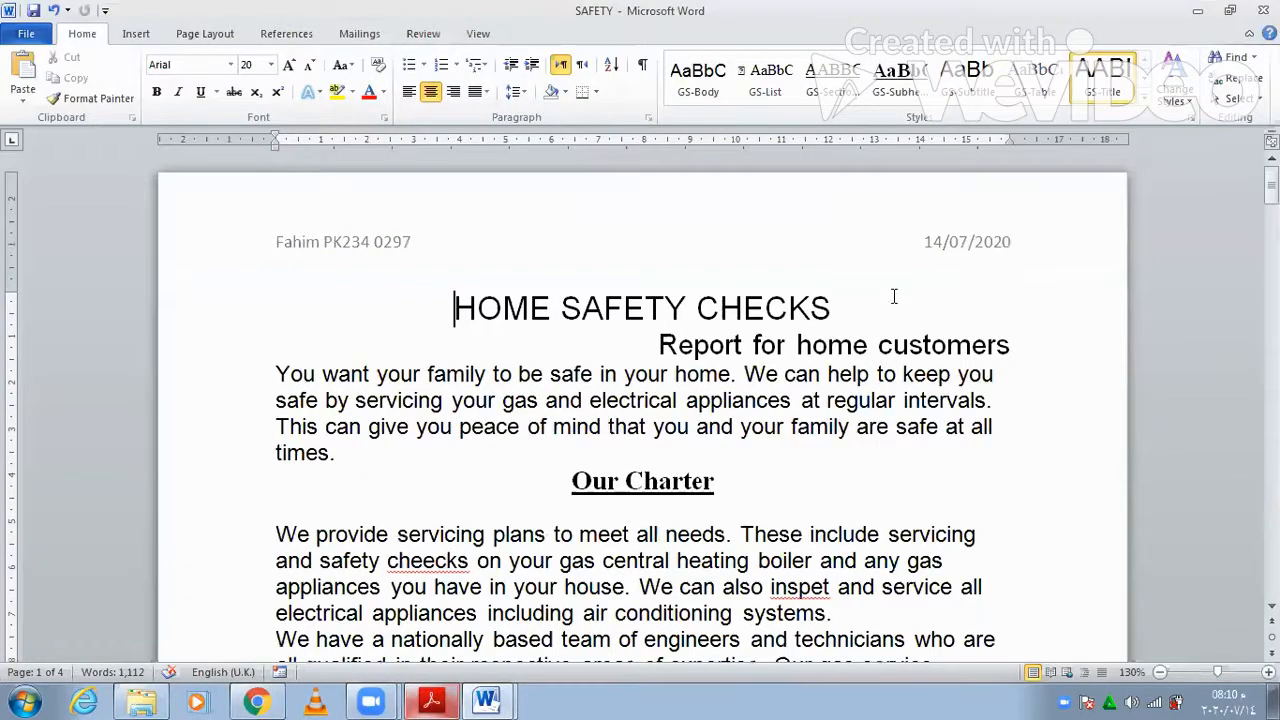
{"action": "scroll", "coordinate": [894, 296], "scroll_direction": "down", "scroll_amount": 8}
{"action": "scroll", "coordinate": [894, 296], "scroll_direction": "down", "scroll_amount": 5}
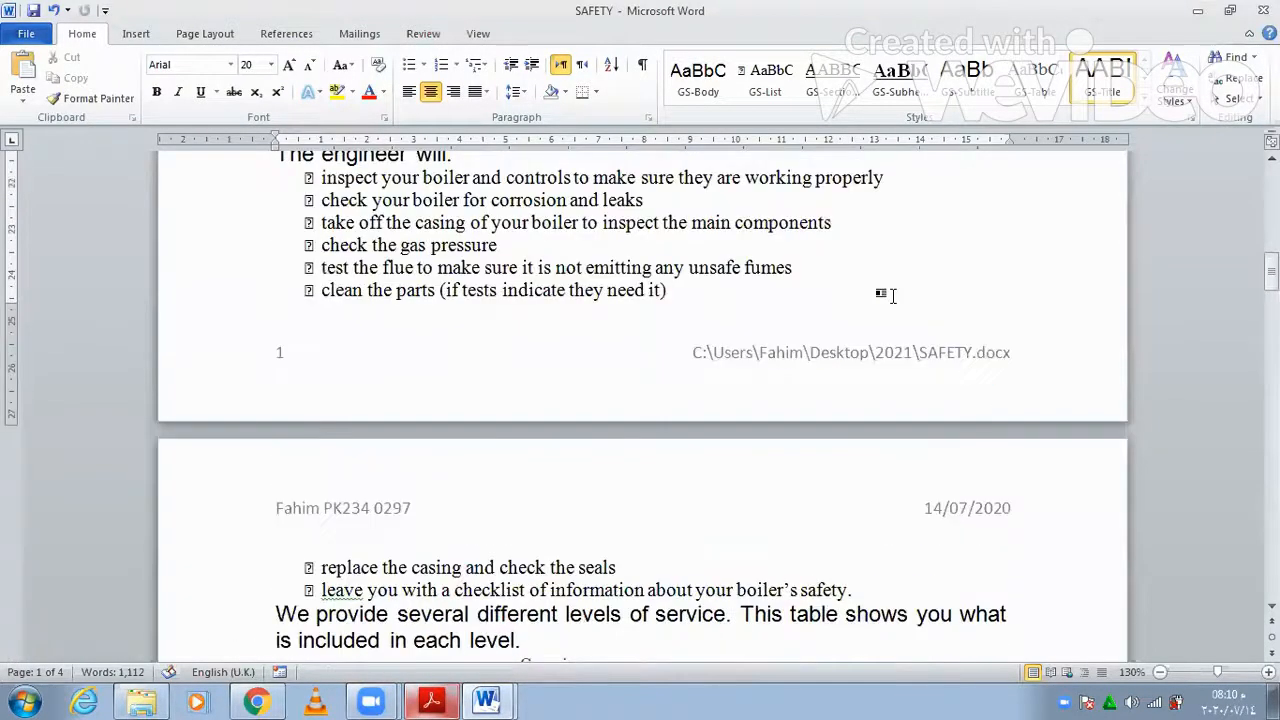
{"action": "scroll", "coordinate": [894, 296], "scroll_direction": "down", "scroll_amount": 5}
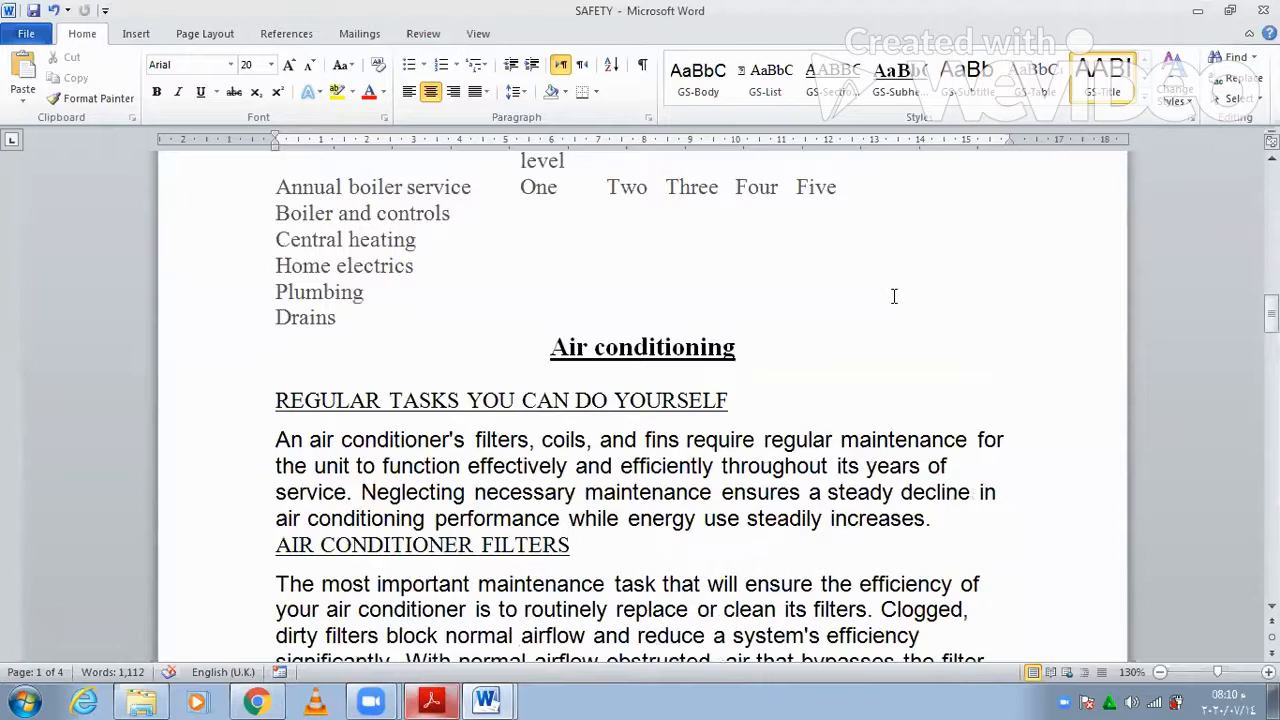
{"action": "scroll", "coordinate": [894, 296], "scroll_direction": "down", "scroll_amount": 5}
{"action": "scroll", "coordinate": [894, 296], "scroll_direction": "down", "scroll_amount": 5}
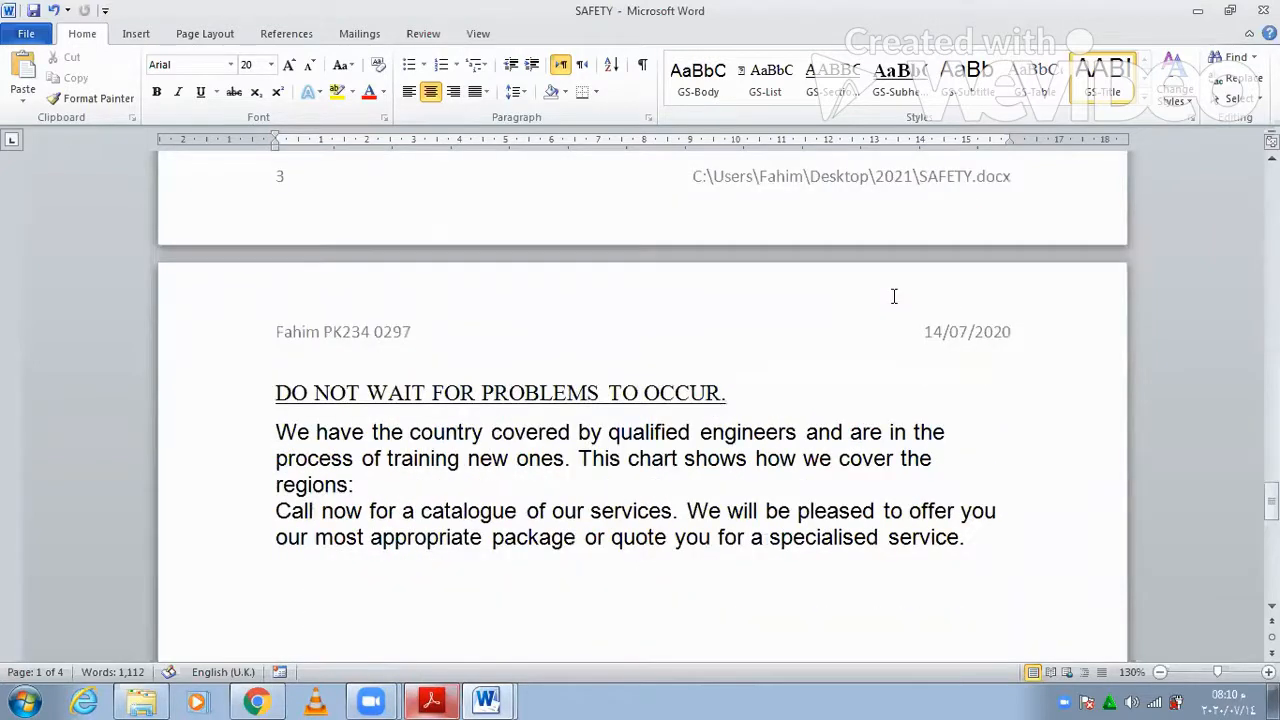
{"action": "scroll", "coordinate": [894, 296], "scroll_direction": "down", "scroll_amount": 5}
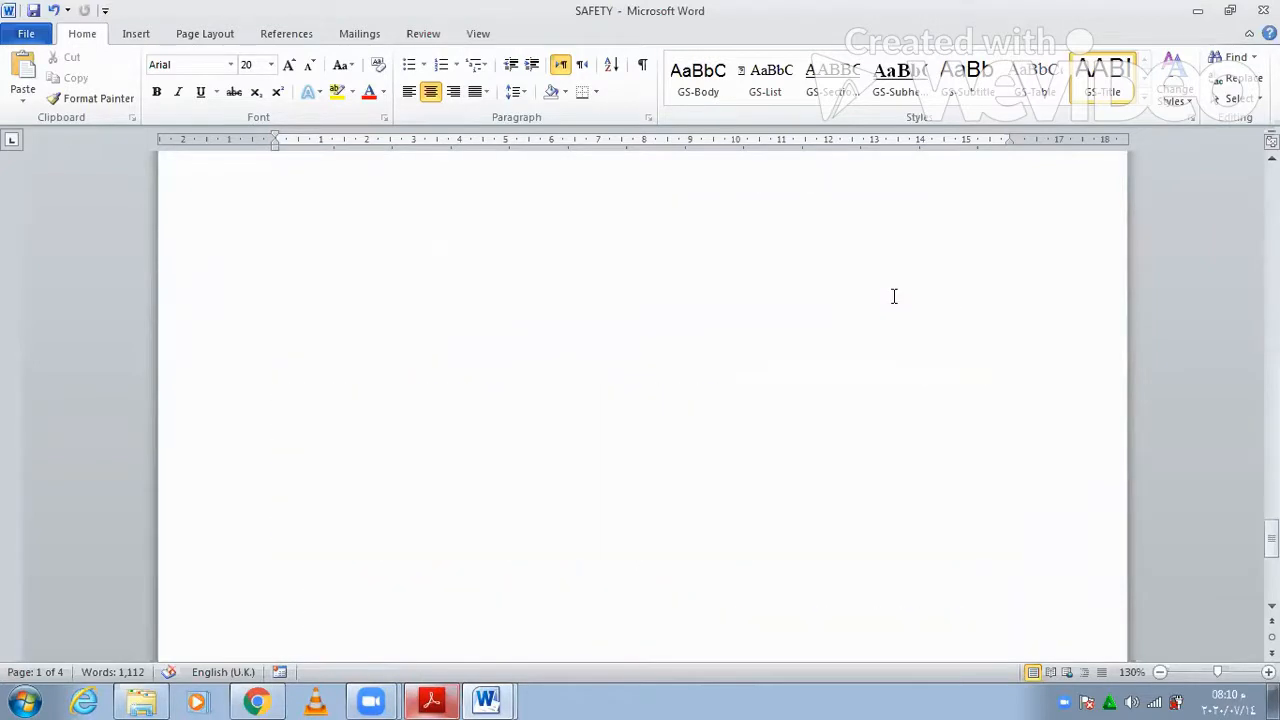
{"action": "left_click", "coordinate": [428, 700]}
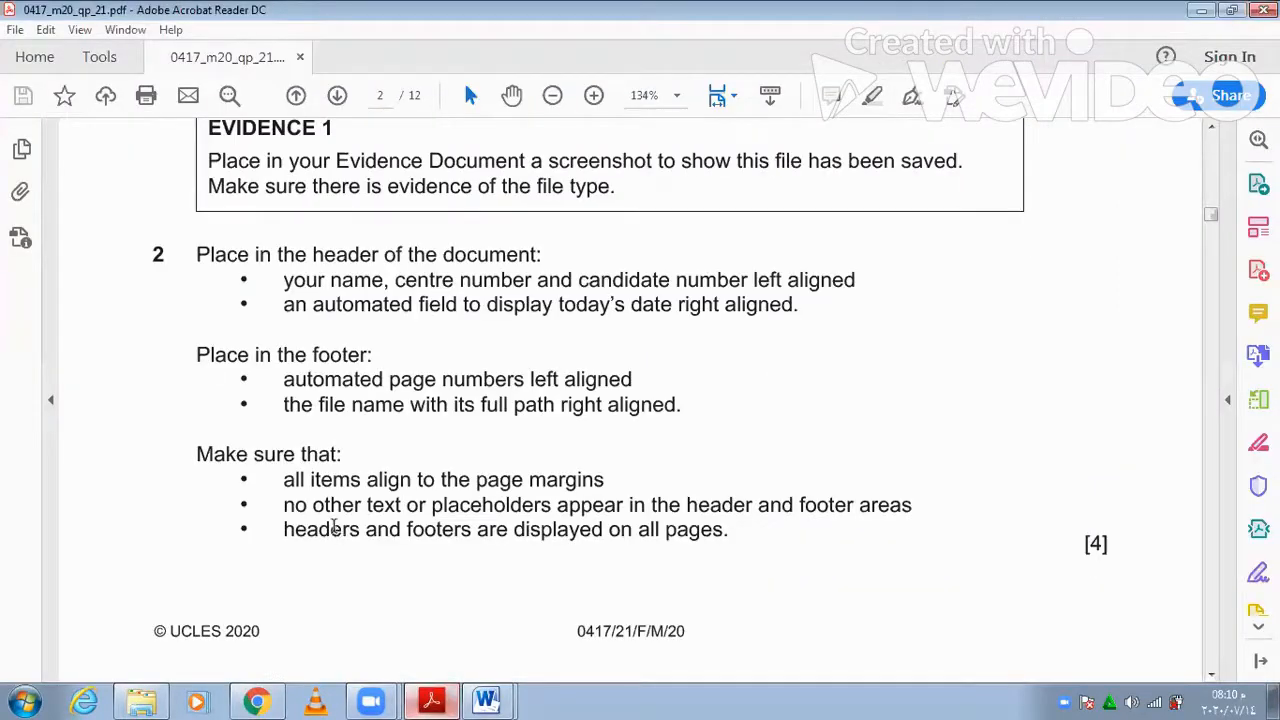
- Review the page 3 house style table rows GS-Title to GS-List, then return to Word
{"action": "scroll", "coordinate": [334, 527], "scroll_direction": "down", "scroll_amount": 5}
{"action": "scroll", "coordinate": [334, 527], "scroll_direction": "down", "scroll_amount": 2}
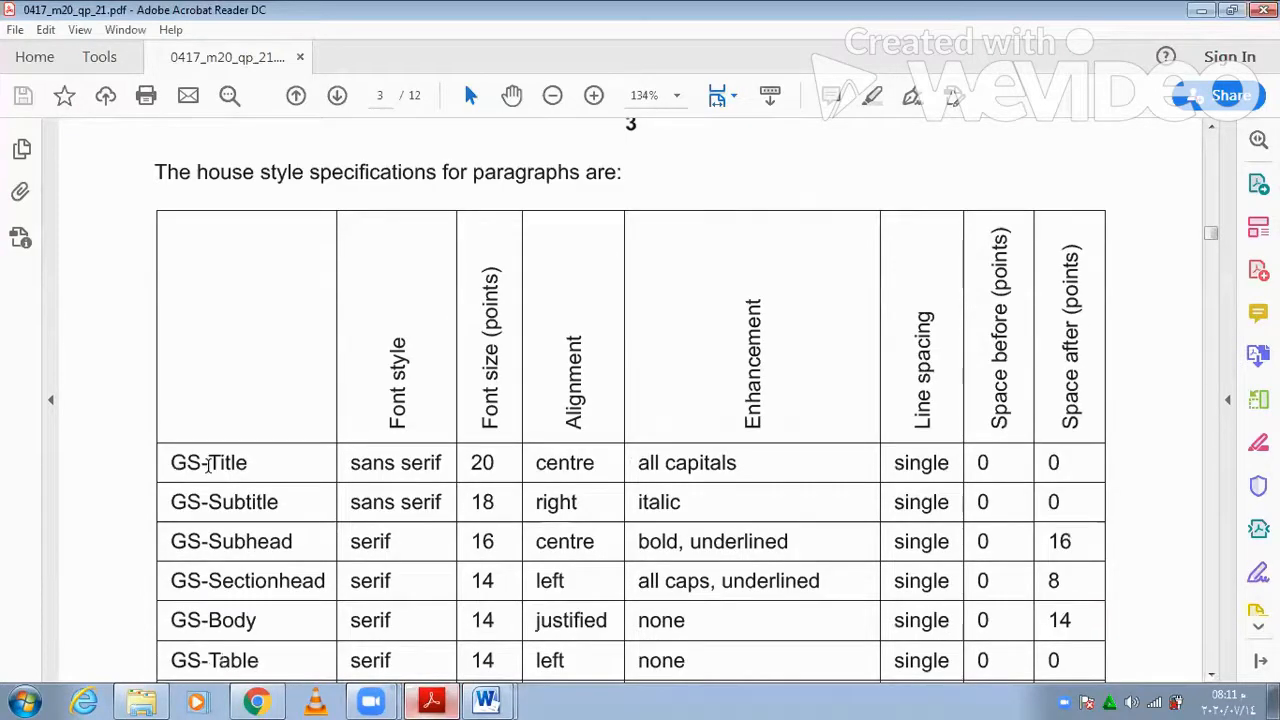
{"action": "scroll", "coordinate": [208, 462], "scroll_direction": "down", "scroll_amount": 1}
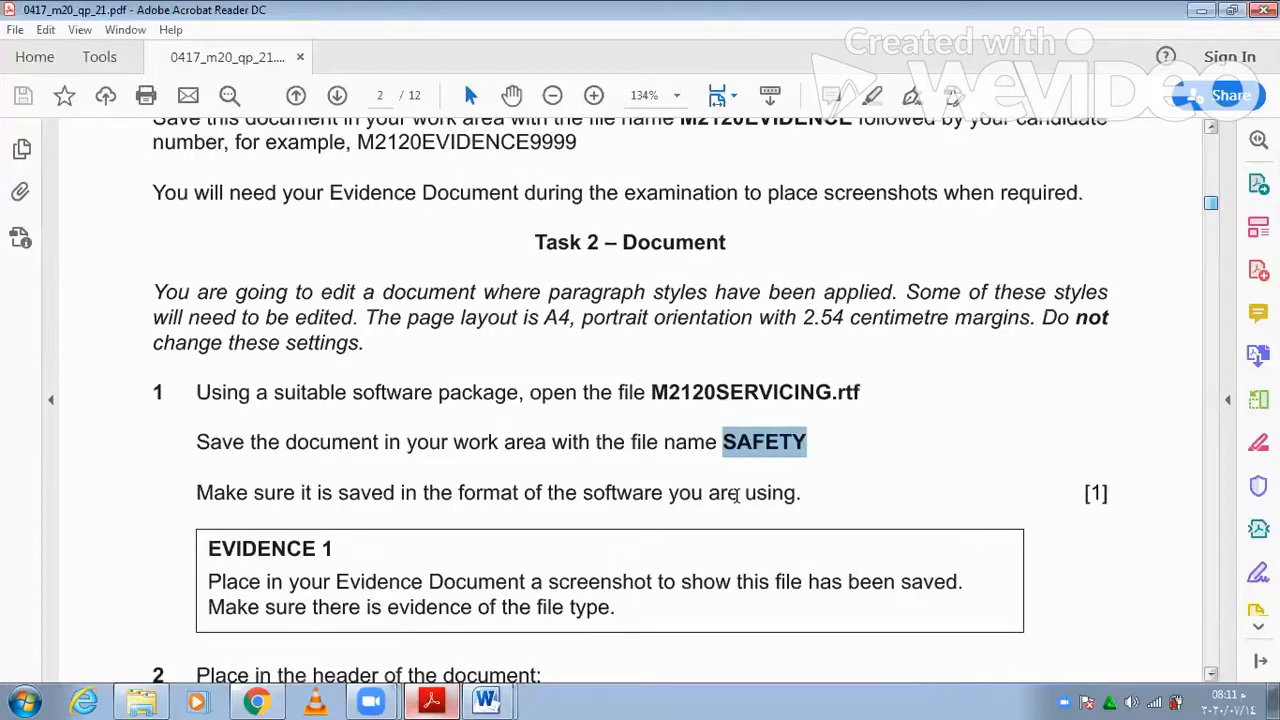
{"action": "scroll", "coordinate": [737, 495], "scroll_direction": "up", "scroll_amount": 3}
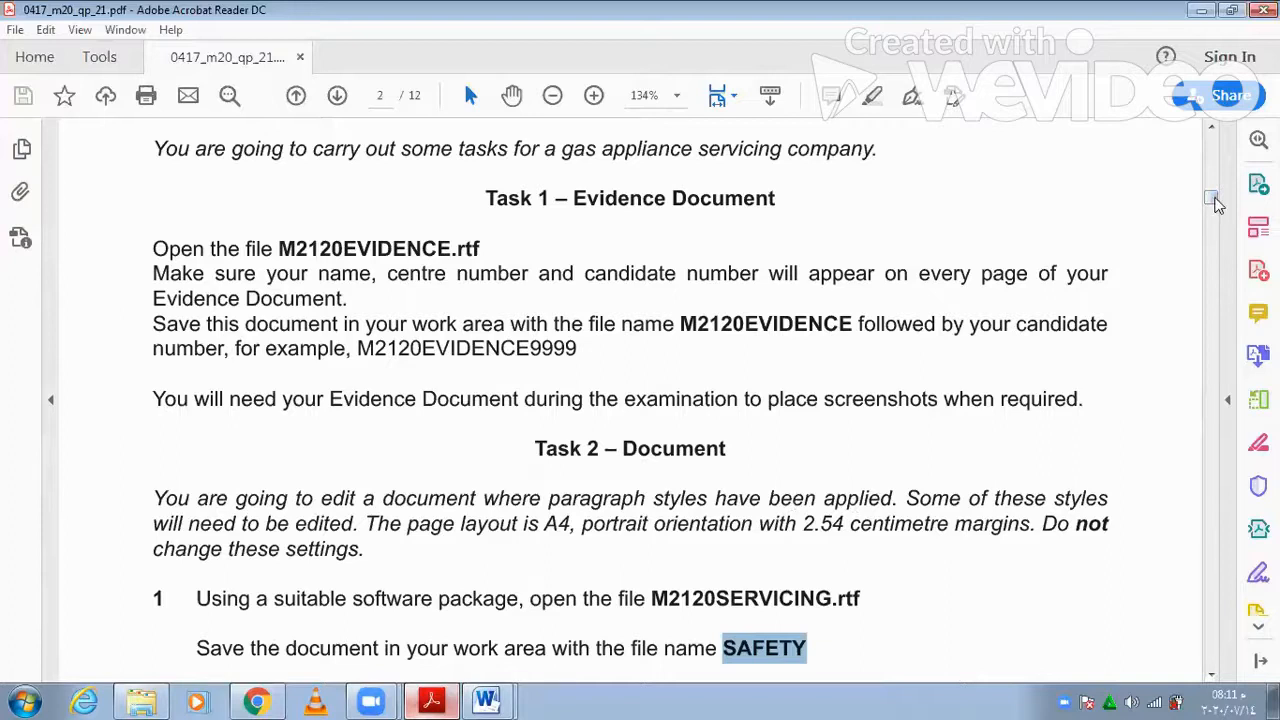
{"action": "scroll", "coordinate": [1218, 250], "scroll_direction": "down", "scroll_amount": 3}
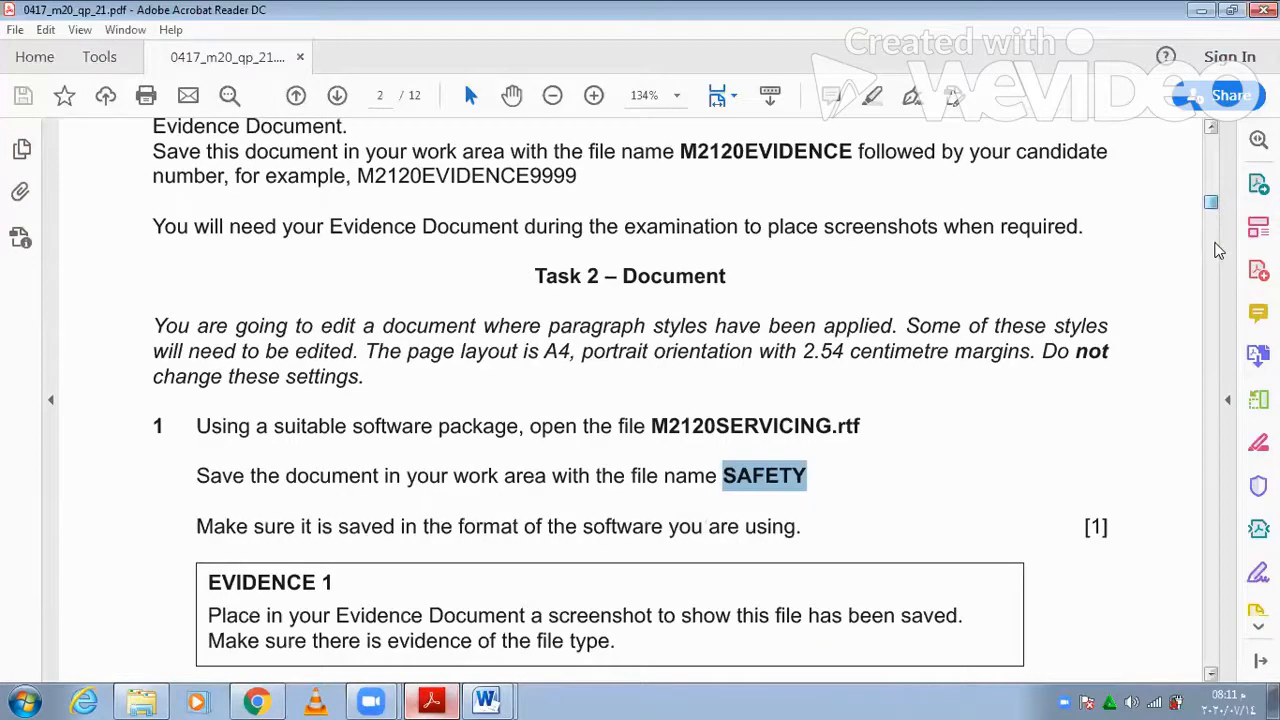
{"action": "left_click_drag", "start_coordinate": [1213, 203], "coordinate": [1215, 243]}
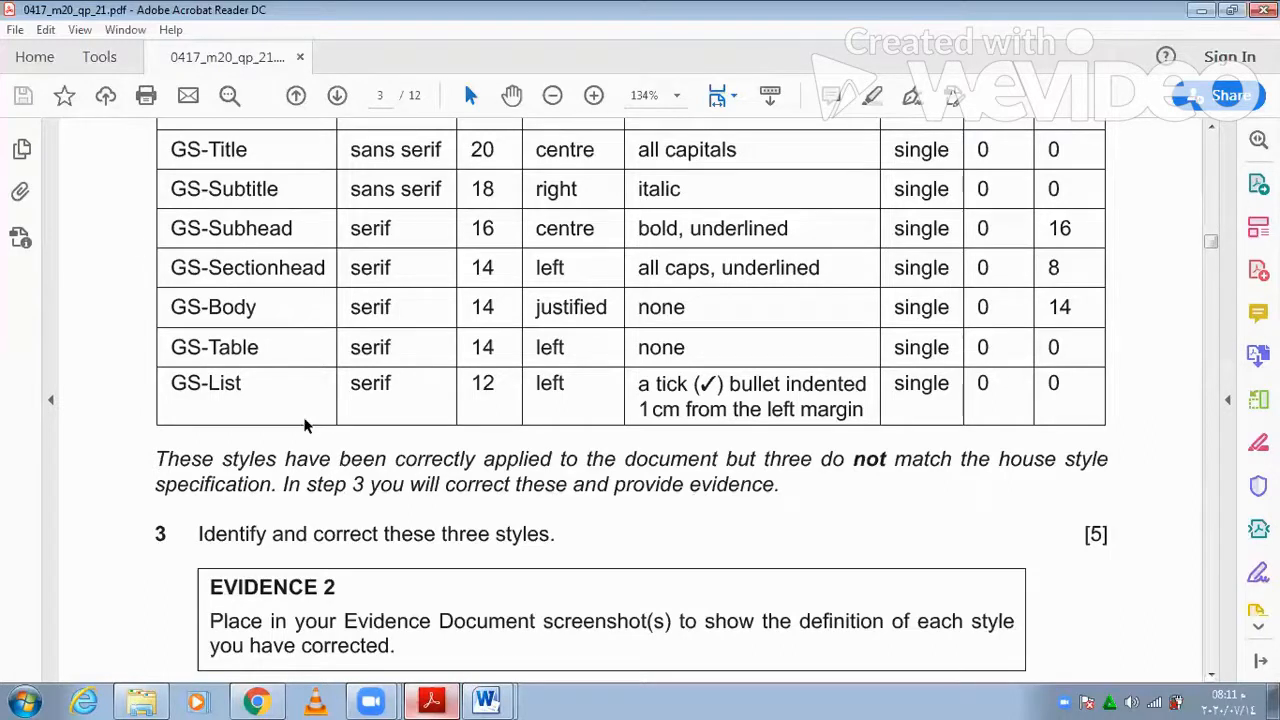
{"action": "scroll", "coordinate": [320, 203], "scroll_direction": "up", "scroll_amount": 1}
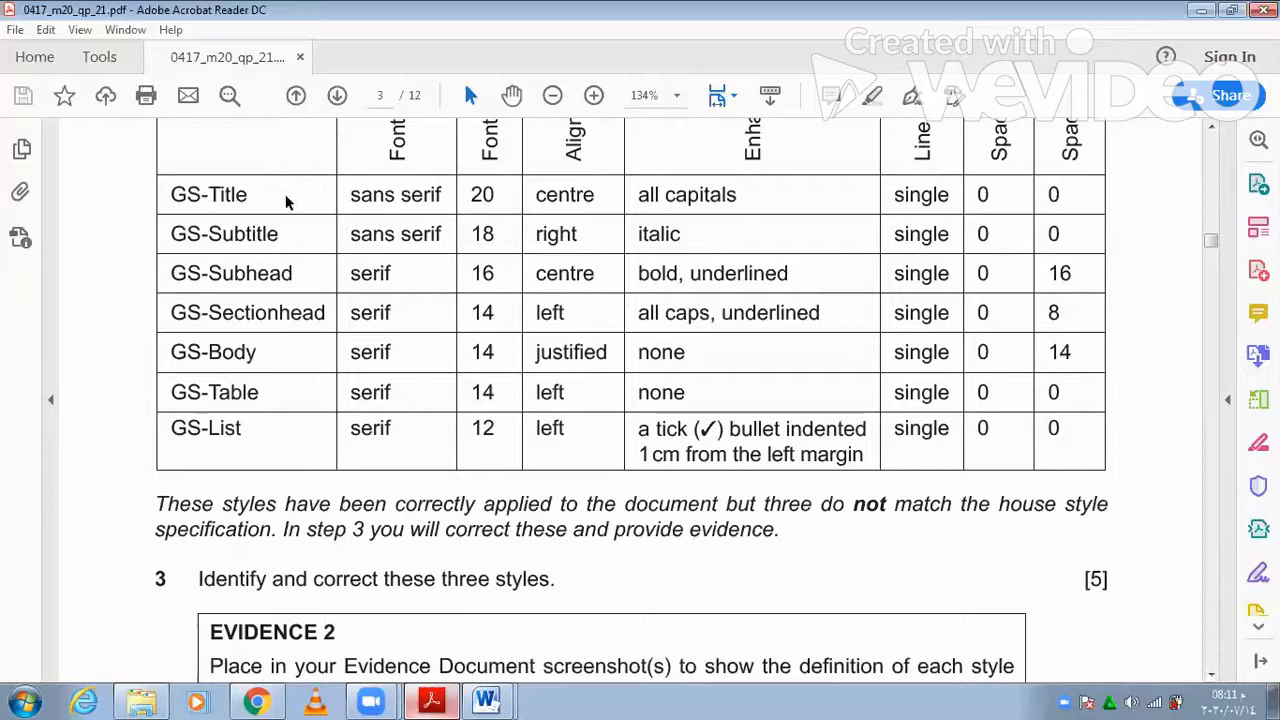
{"action": "left_click", "coordinate": [426, 699]}
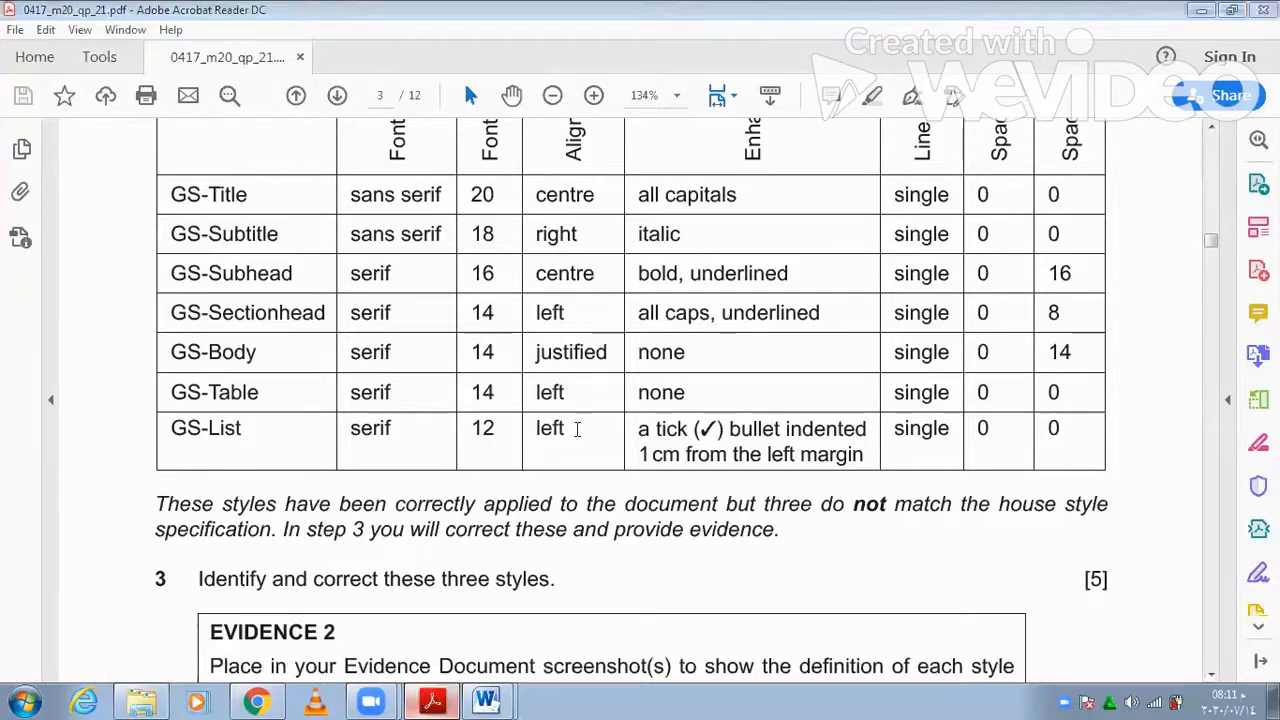
{"action": "key", "text": "alt+Tab"}
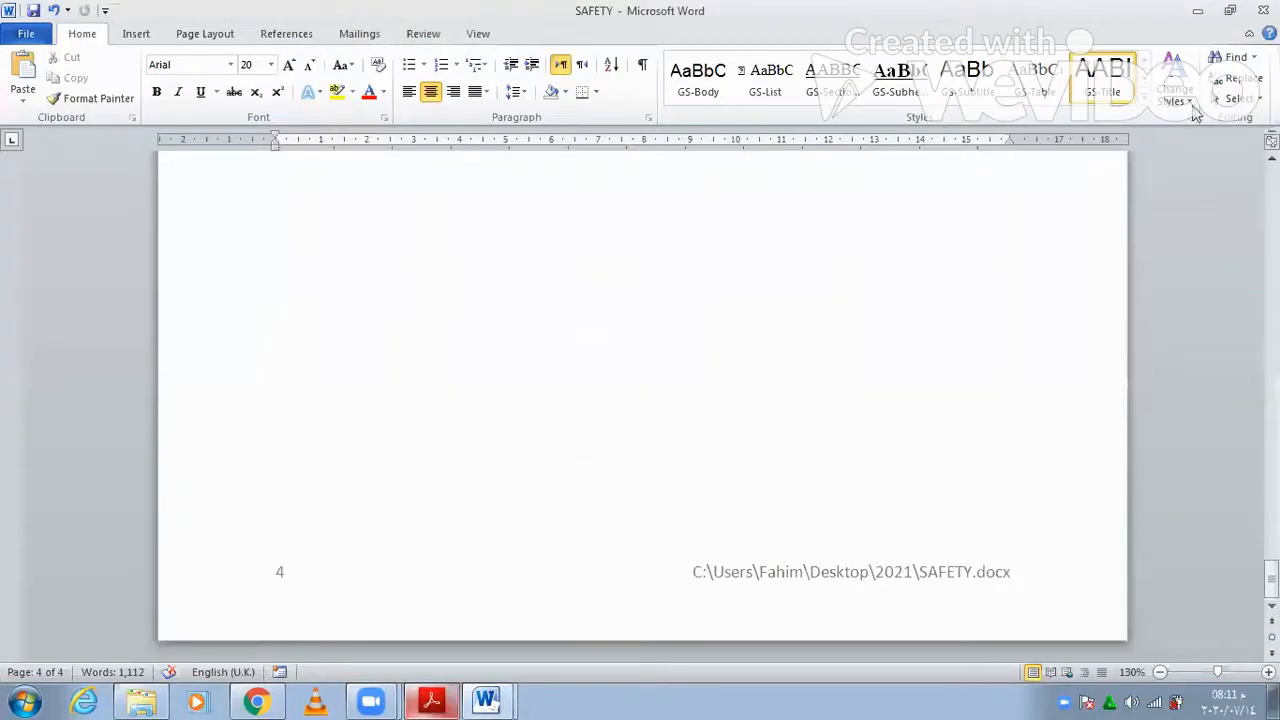
- Open the GS-Title style definition and compare it with the house style table
{"action": "right_click", "coordinate": [1116, 82]}
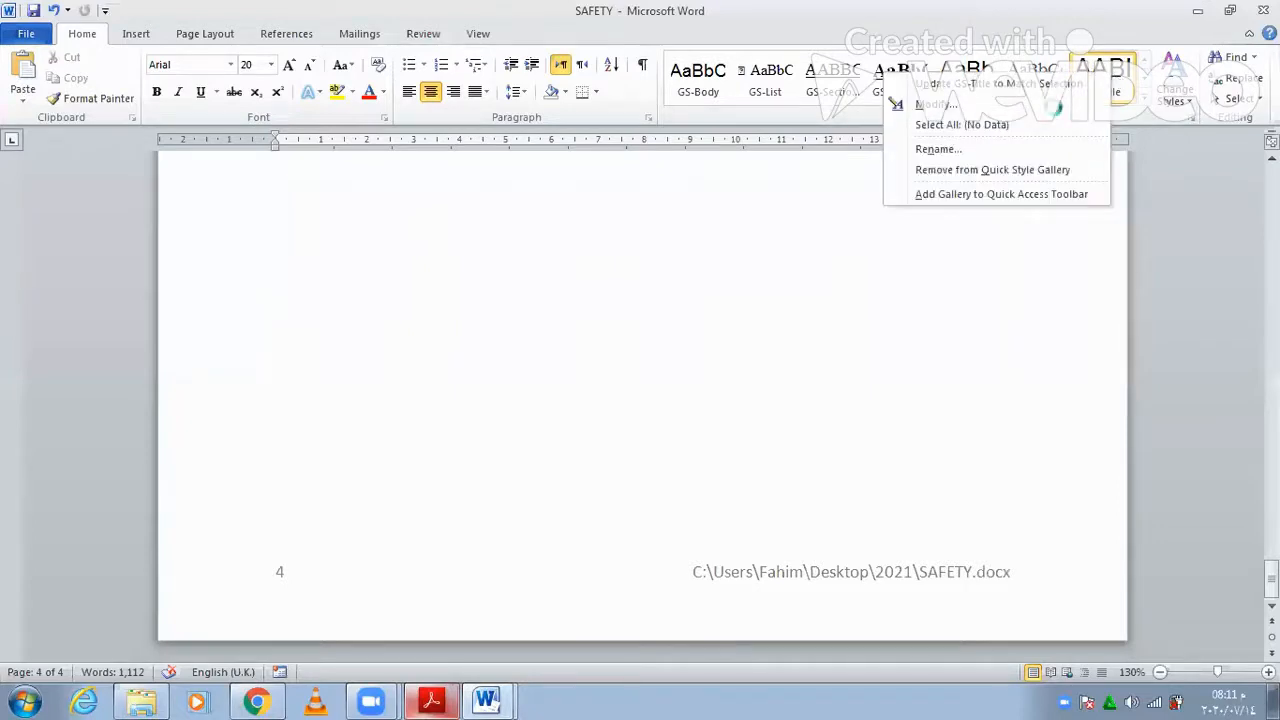
{"action": "left_click", "coordinate": [900, 104]}
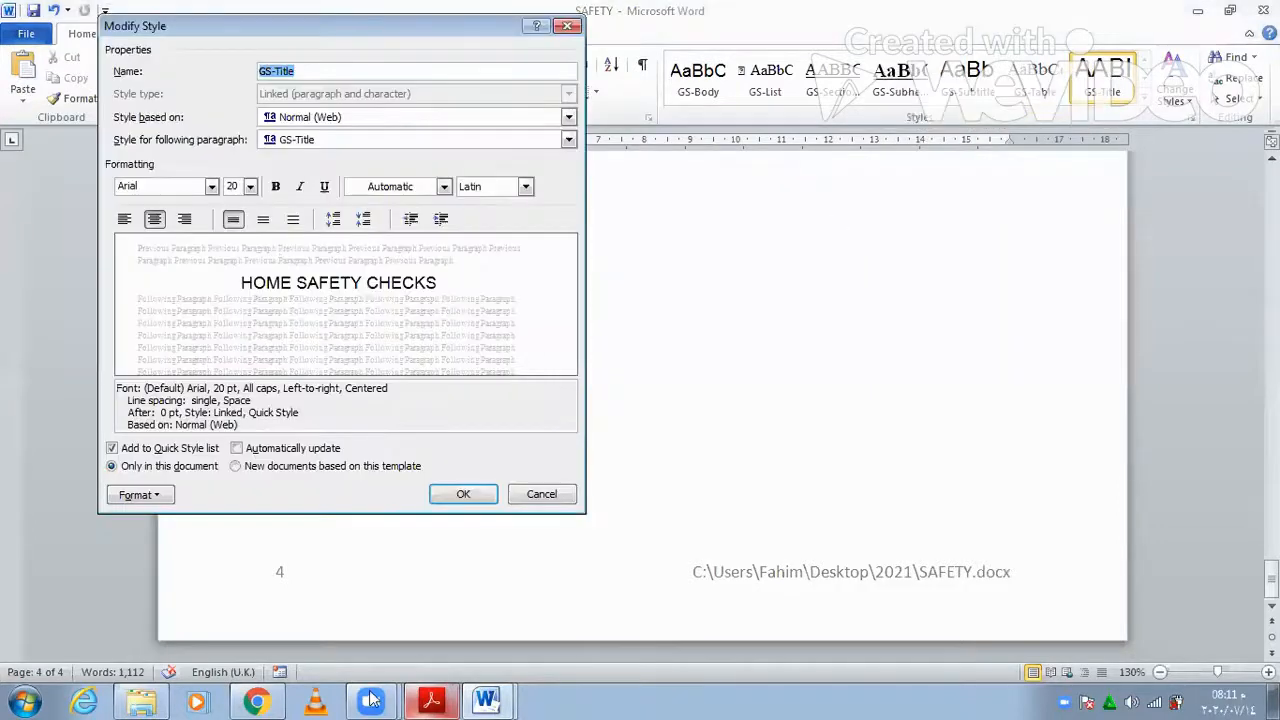
{"action": "left_click", "coordinate": [432, 700]}
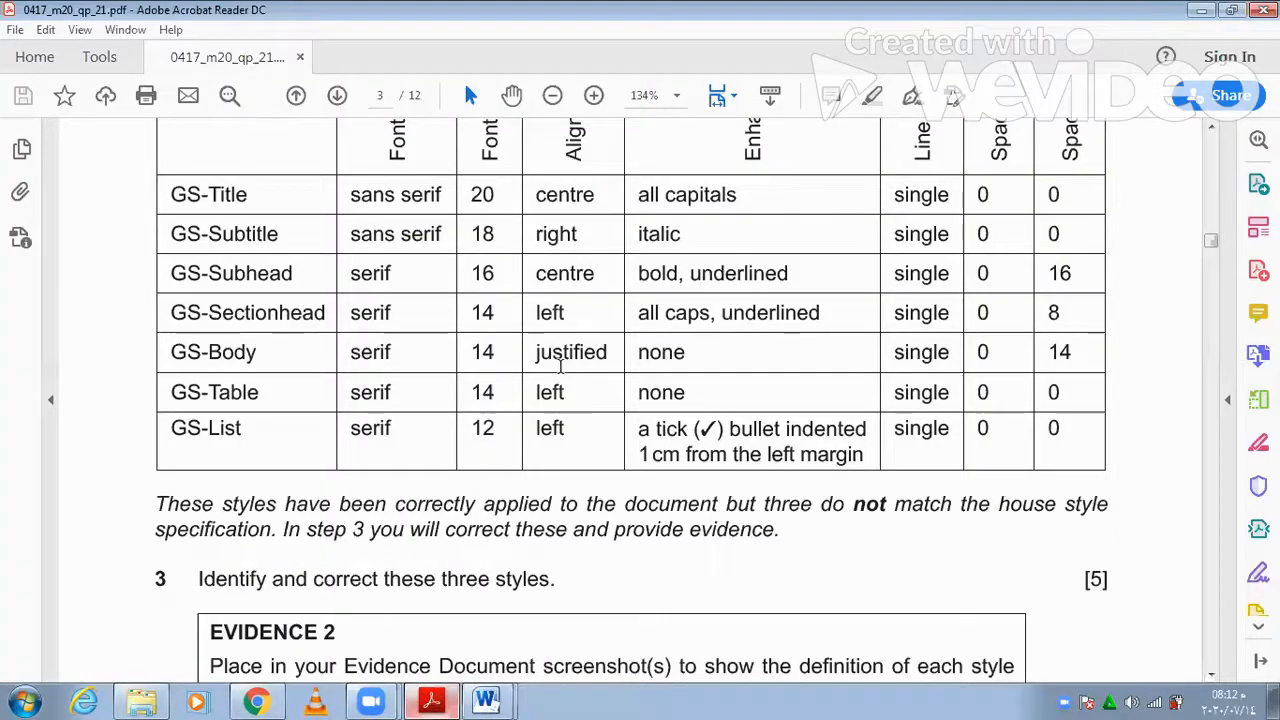
{"action": "left_click", "coordinate": [418, 692]}
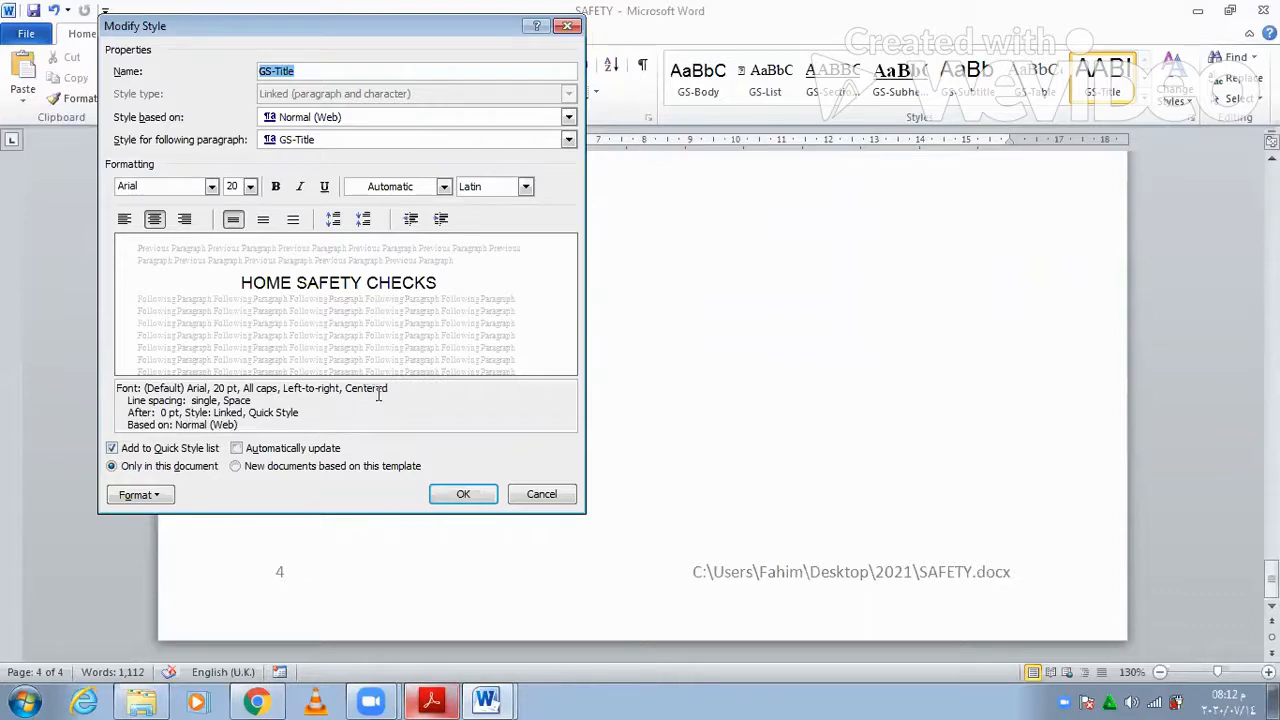
{"action": "left_click", "coordinate": [432, 698]}
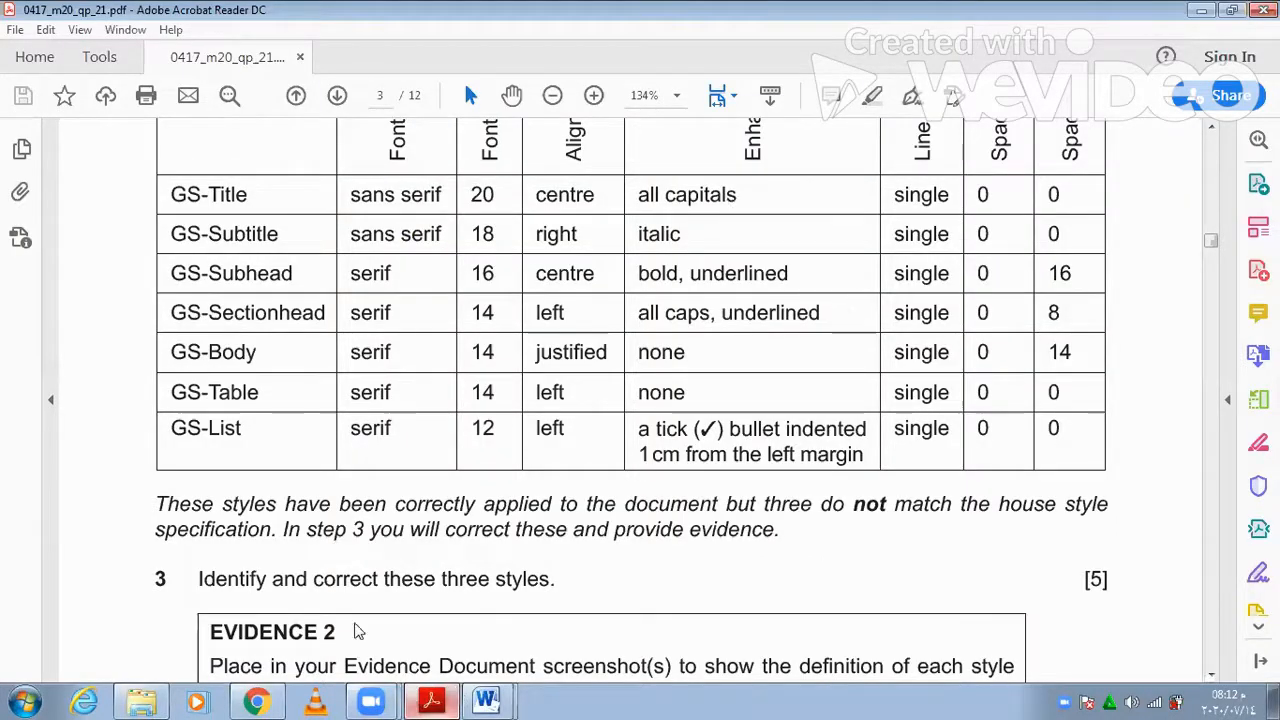
{"action": "key", "text": "alt+Tab"}
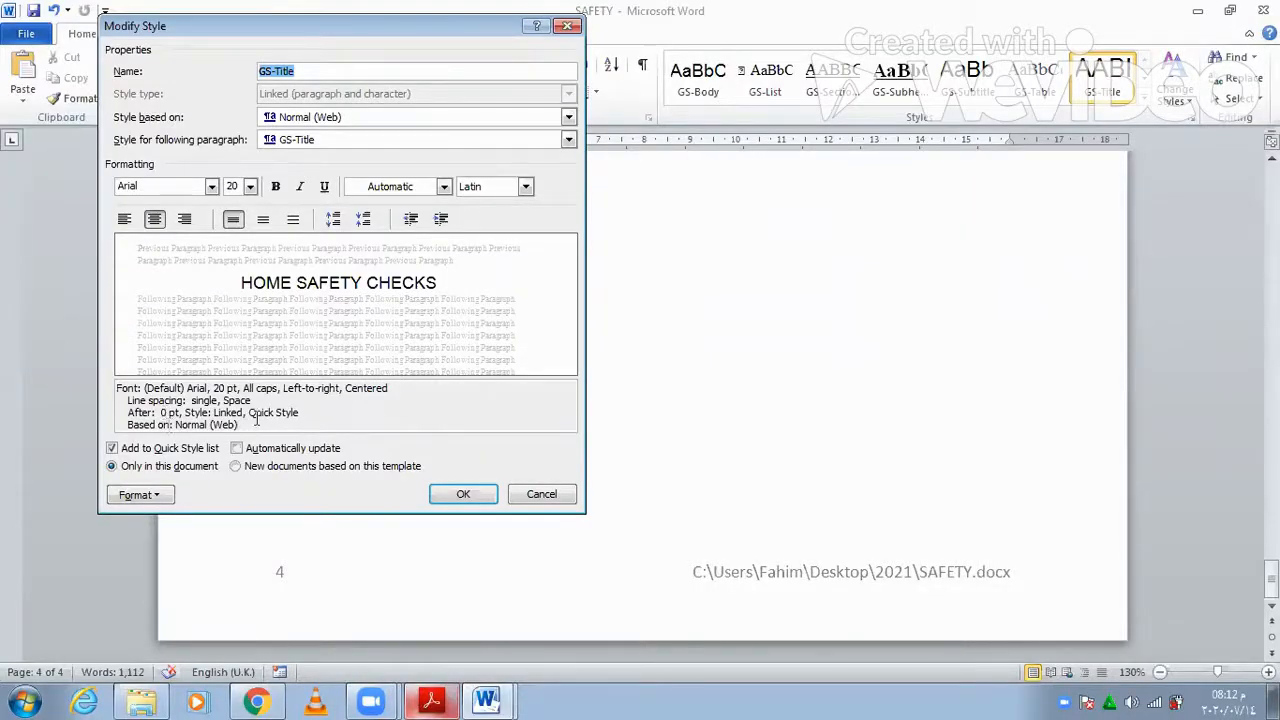
- Confirm GS-Title's paragraph settings: centred, single-spaced, 0 pt before and after, then close it
{"action": "left_click", "coordinate": [160, 496]}
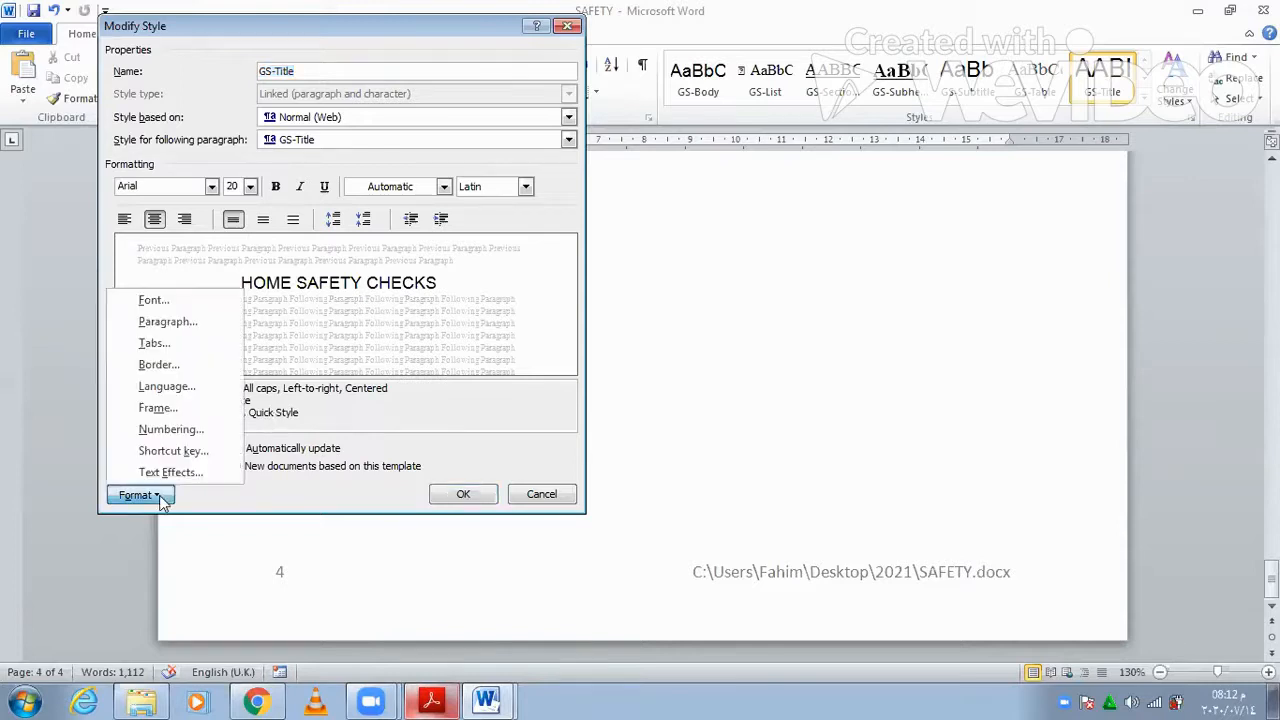
{"action": "left_click", "coordinate": [168, 322]}
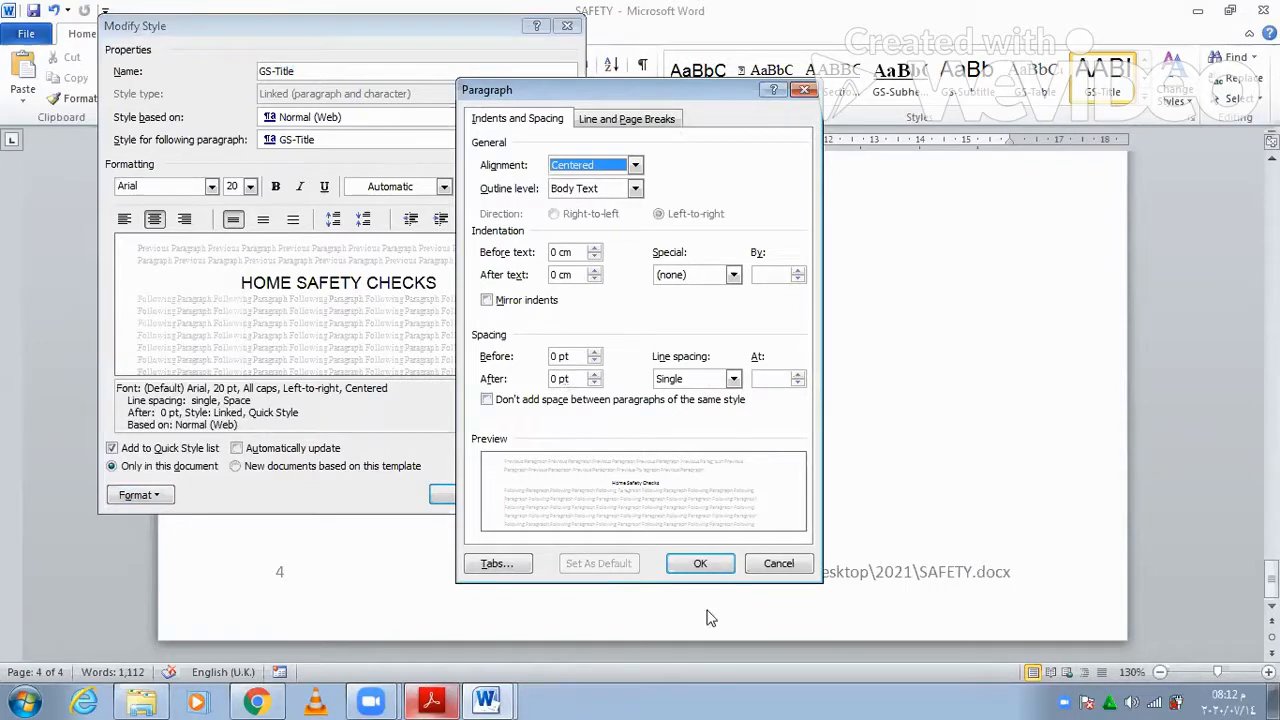
{"action": "left_click", "coordinate": [478, 498]}
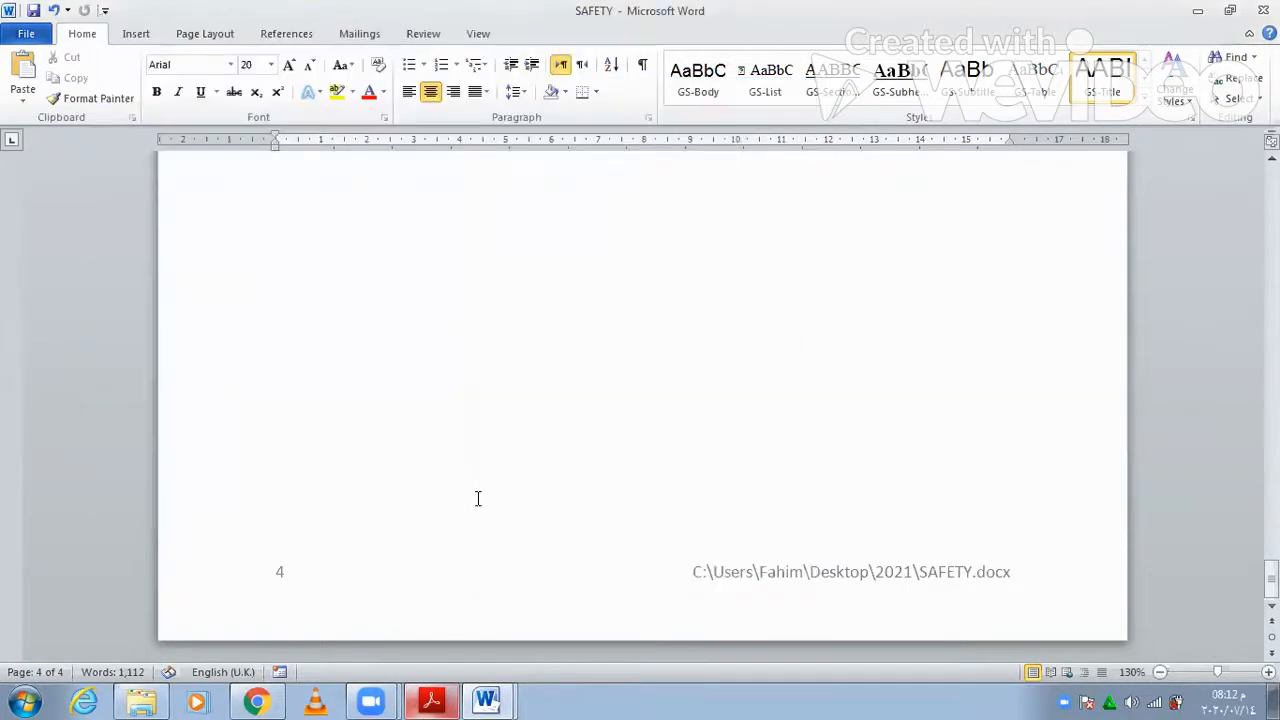
{"action": "left_click", "coordinate": [433, 700]}
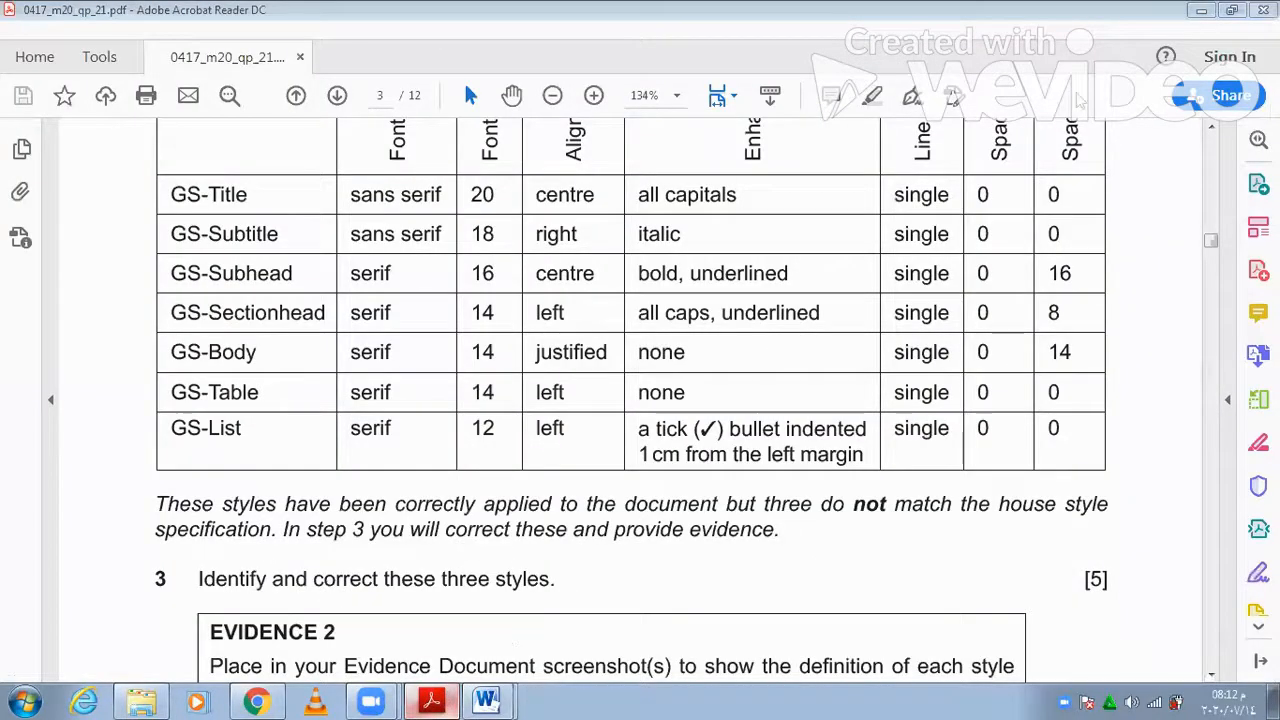
{"action": "key", "text": "alt+Tab"}
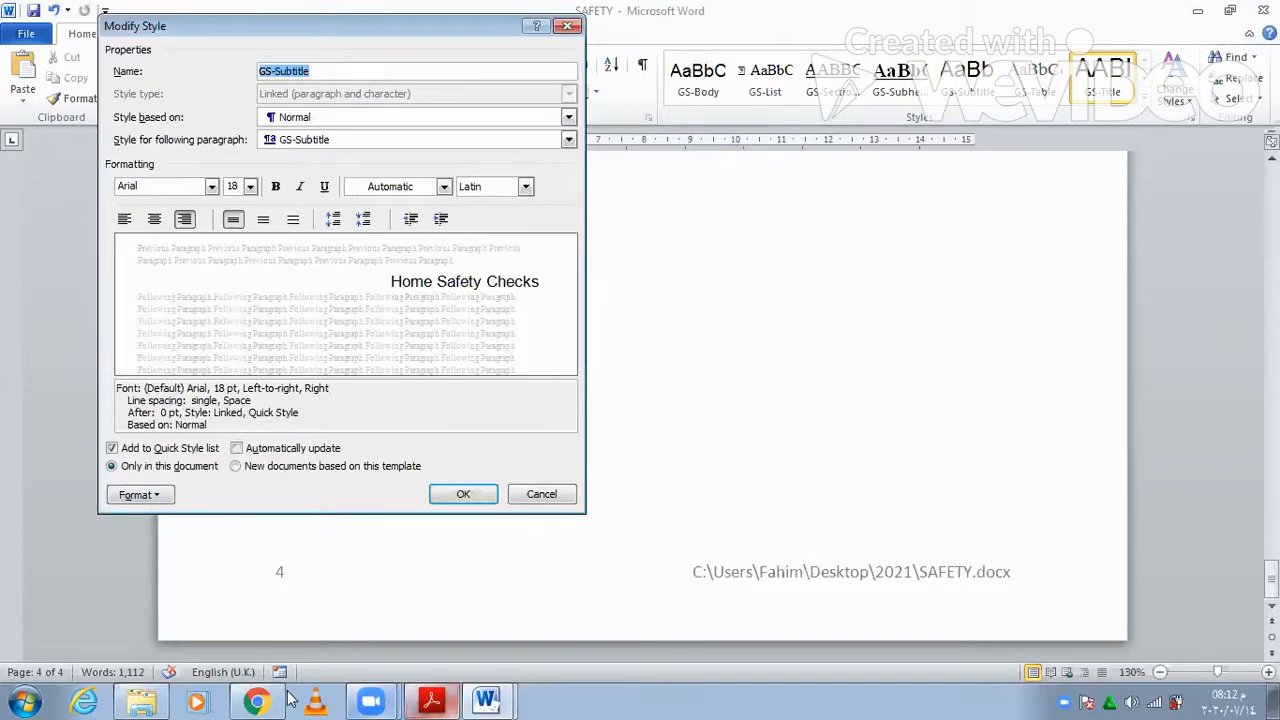
- Turn on Italic in the GS-Subtitle style (Arial 18 pt, right-aligned) and confirm the definition
{"action": "left_click", "coordinate": [430, 700]}
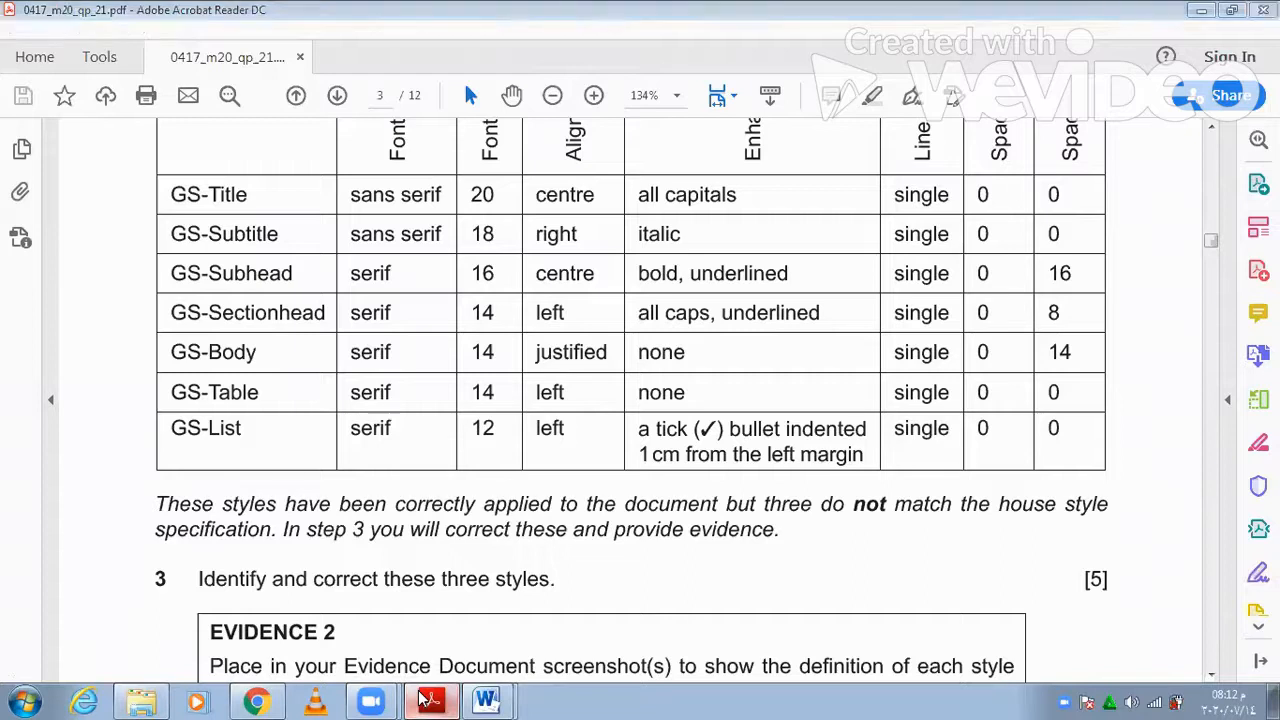
{"action": "left_click", "coordinate": [430, 700]}
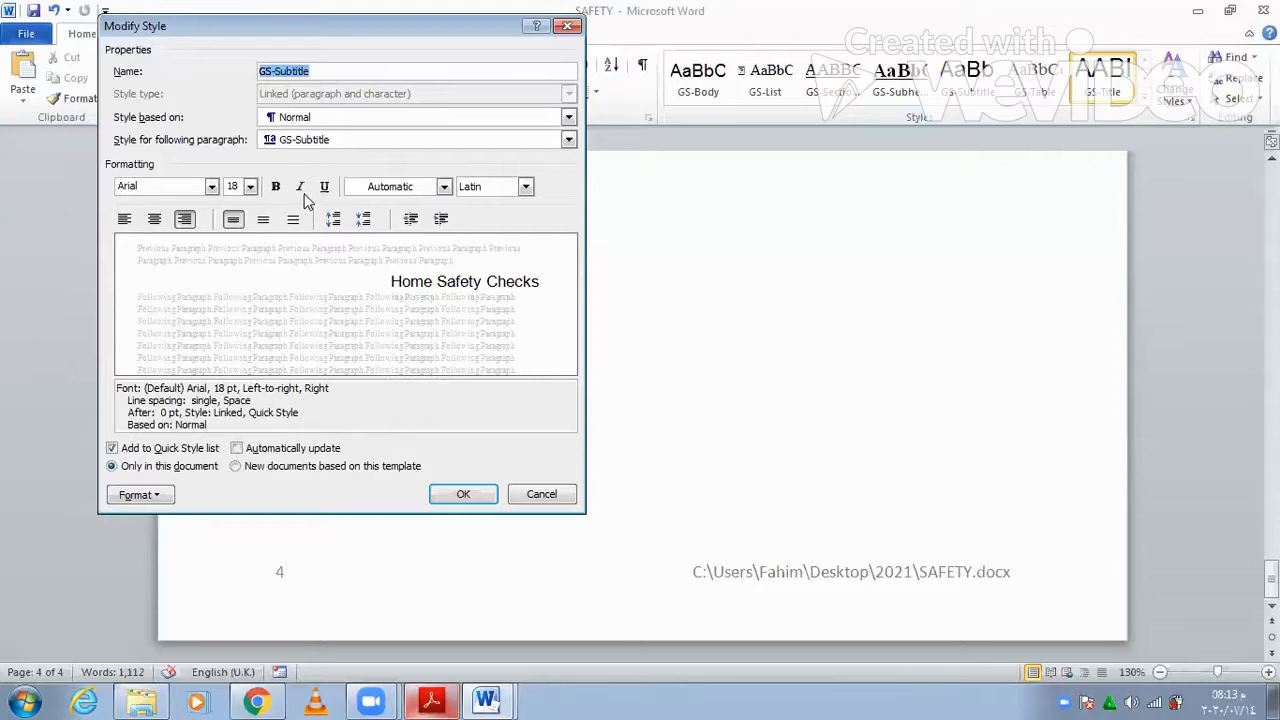
{"action": "left_click_drag", "start_coordinate": [403, 30], "coordinate": [628, 25]}
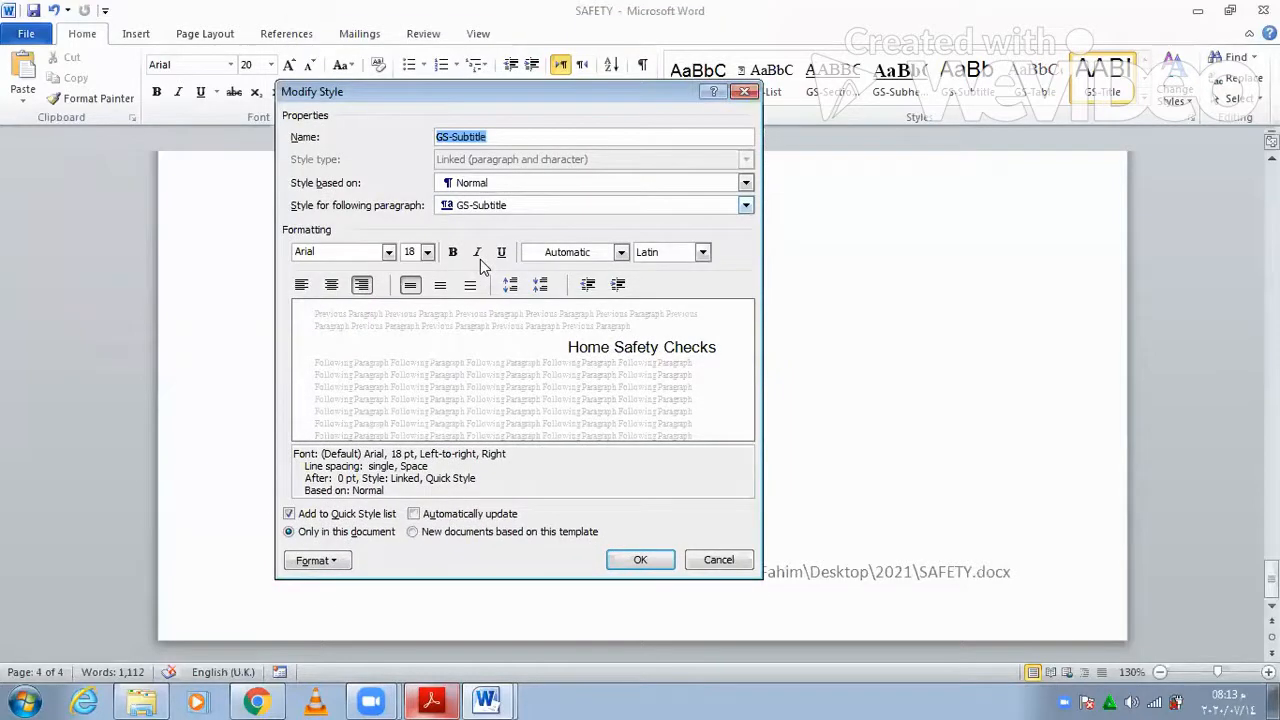
{"action": "left_click", "coordinate": [480, 259]}
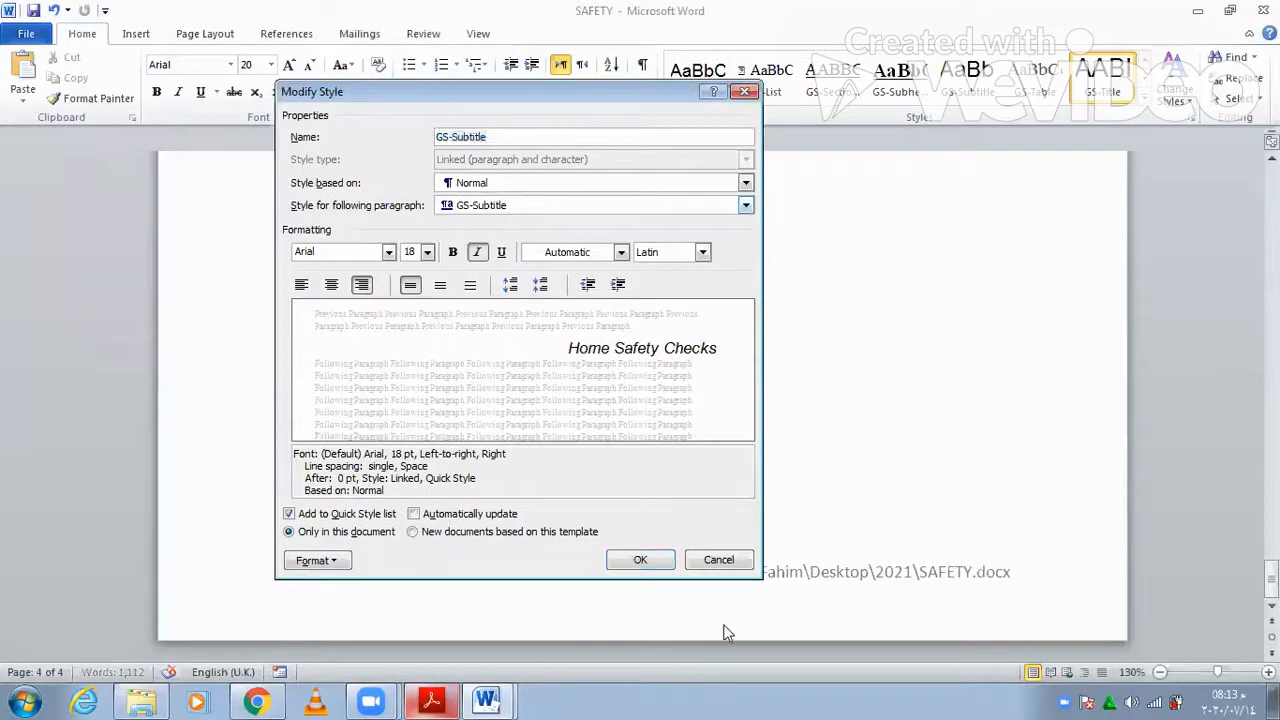
{"action": "left_click", "coordinate": [641, 560]}
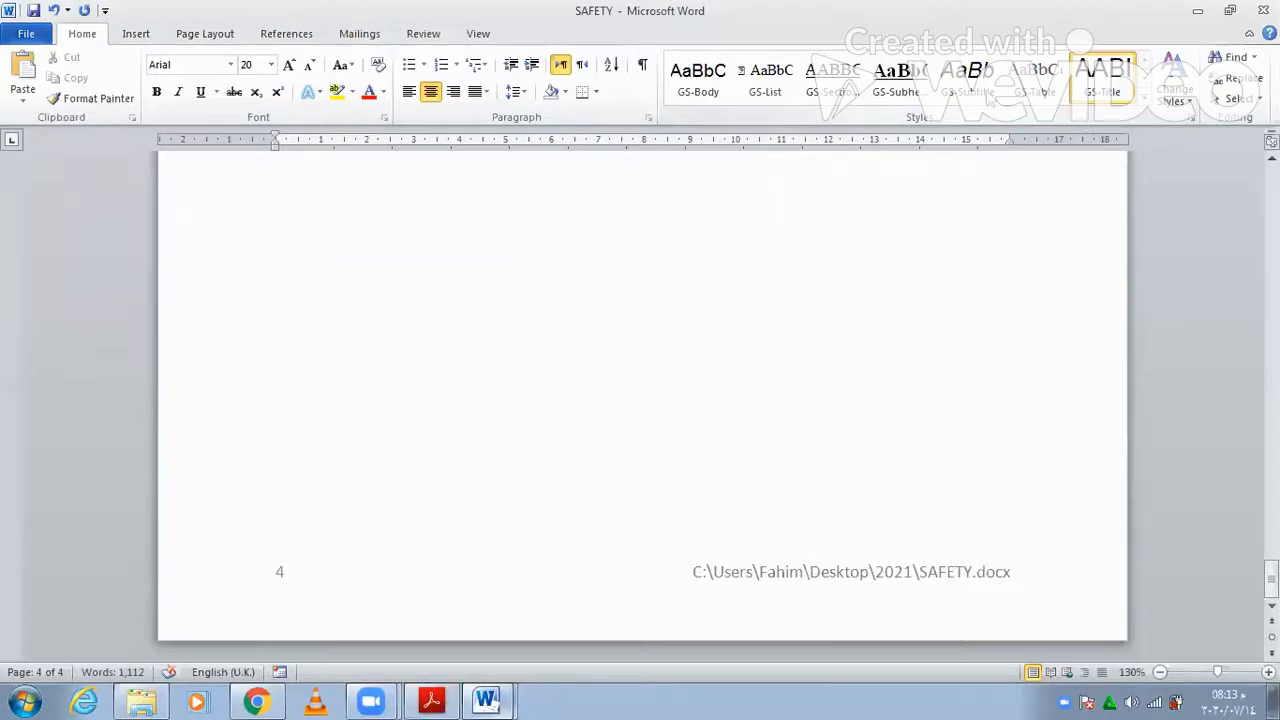
{"action": "left_click", "coordinate": [1022, 125]}
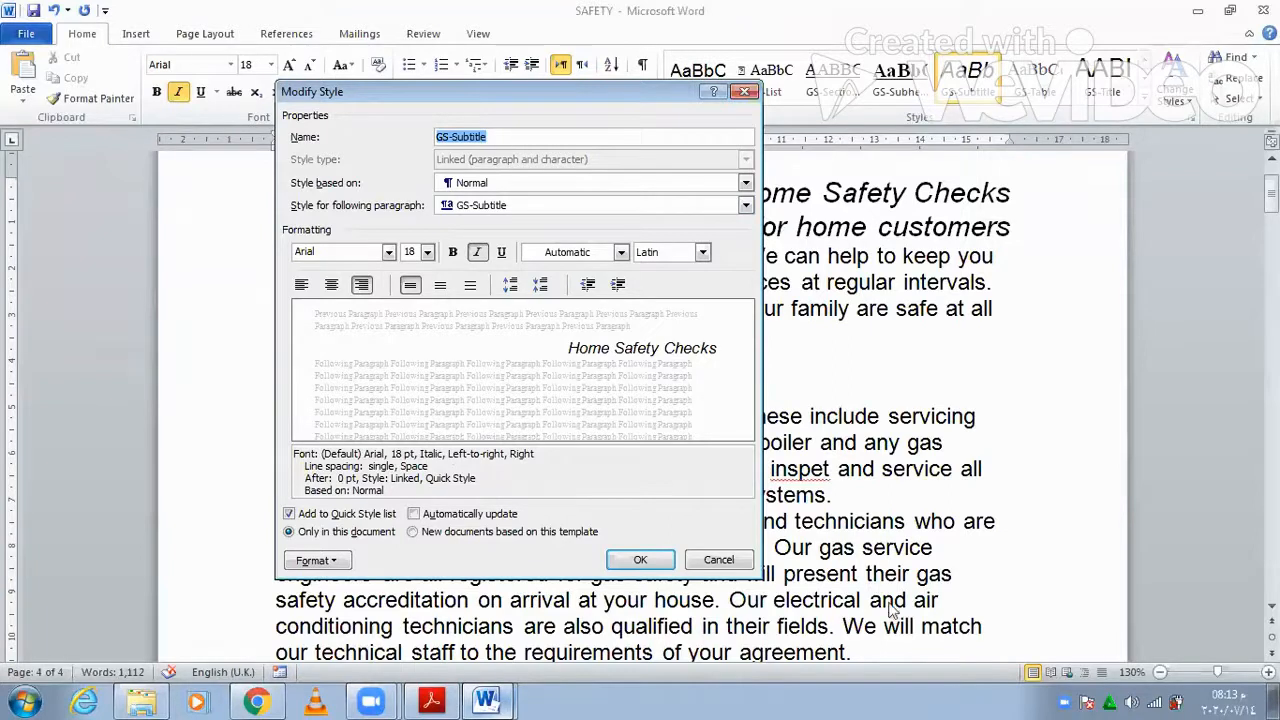
{"action": "left_click", "coordinate": [641, 560]}
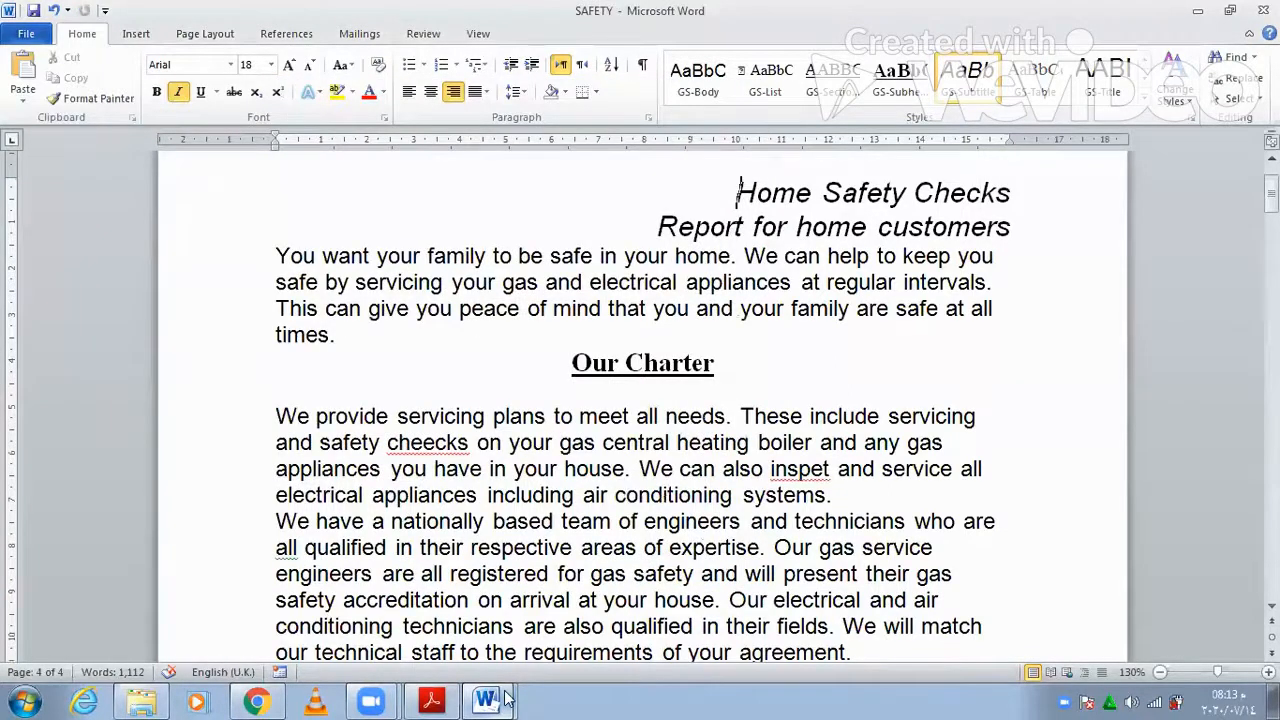
{"action": "left_click", "coordinate": [505, 700]}
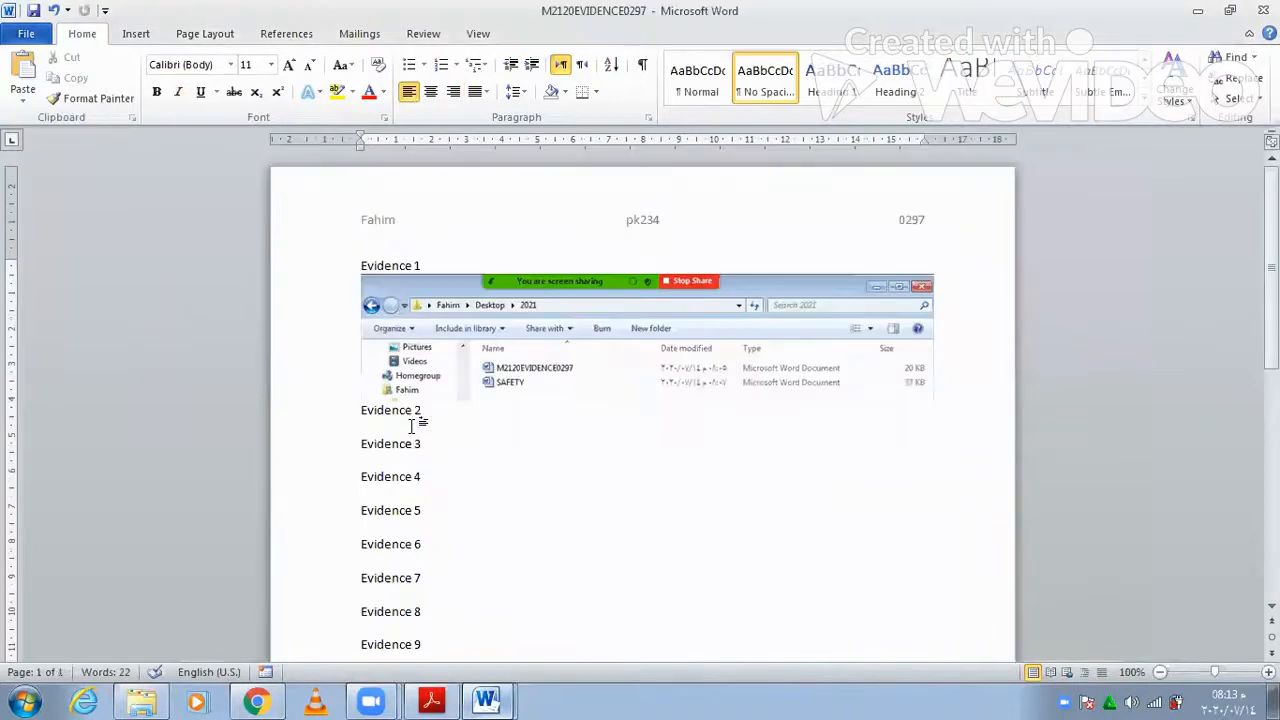
- Paste the GS-Subtitle style screenshot below Evidence 2 in the evidence document
{"action": "left_click", "coordinate": [411, 425]}
{"action": "key", "text": "ctrl+v"}
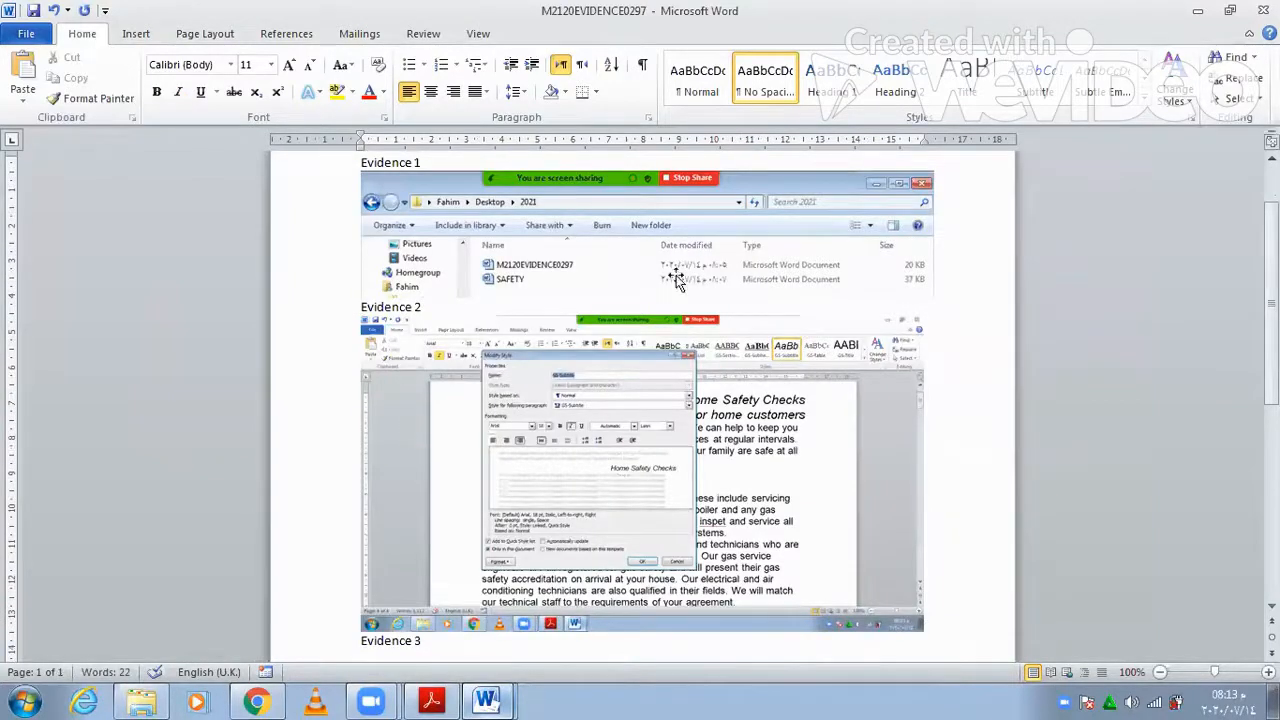
{"action": "left_click", "coordinate": [778, 440]}
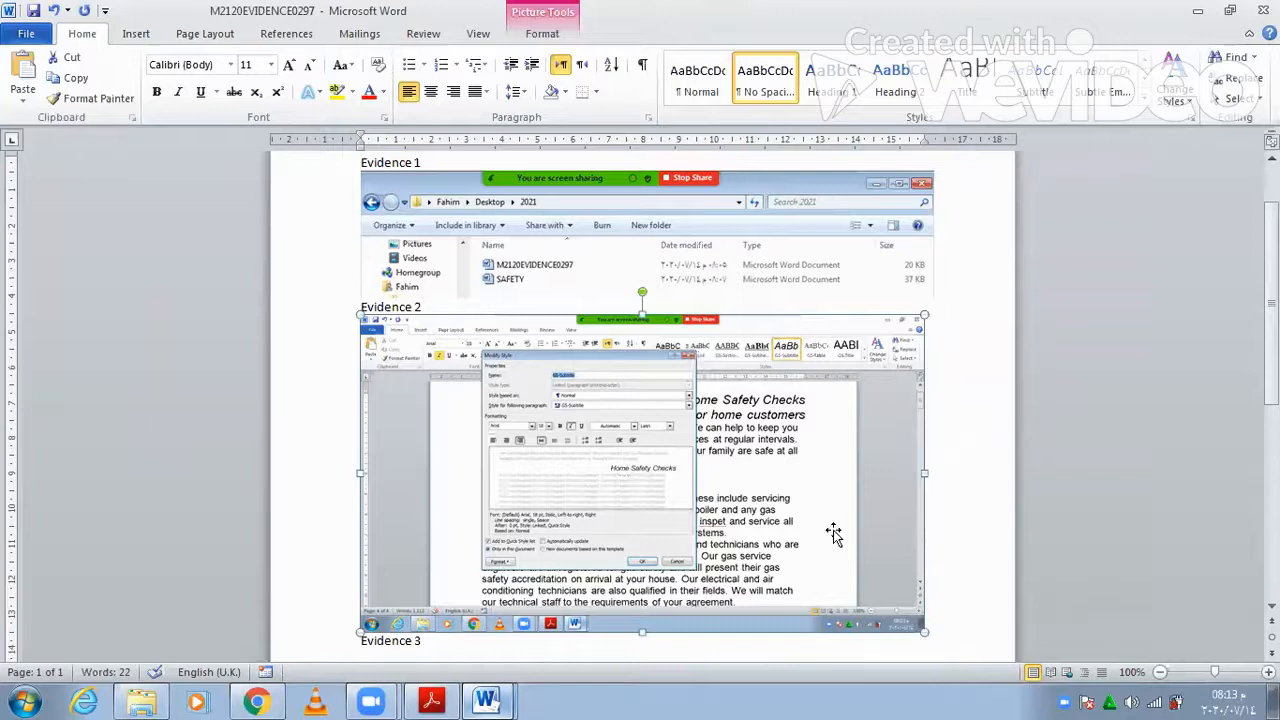
- Crop the pasted screenshot so only the style dialog remains
{"action": "left_click", "coordinate": [542, 34]}
{"action": "left_click", "coordinate": [1120, 72]}
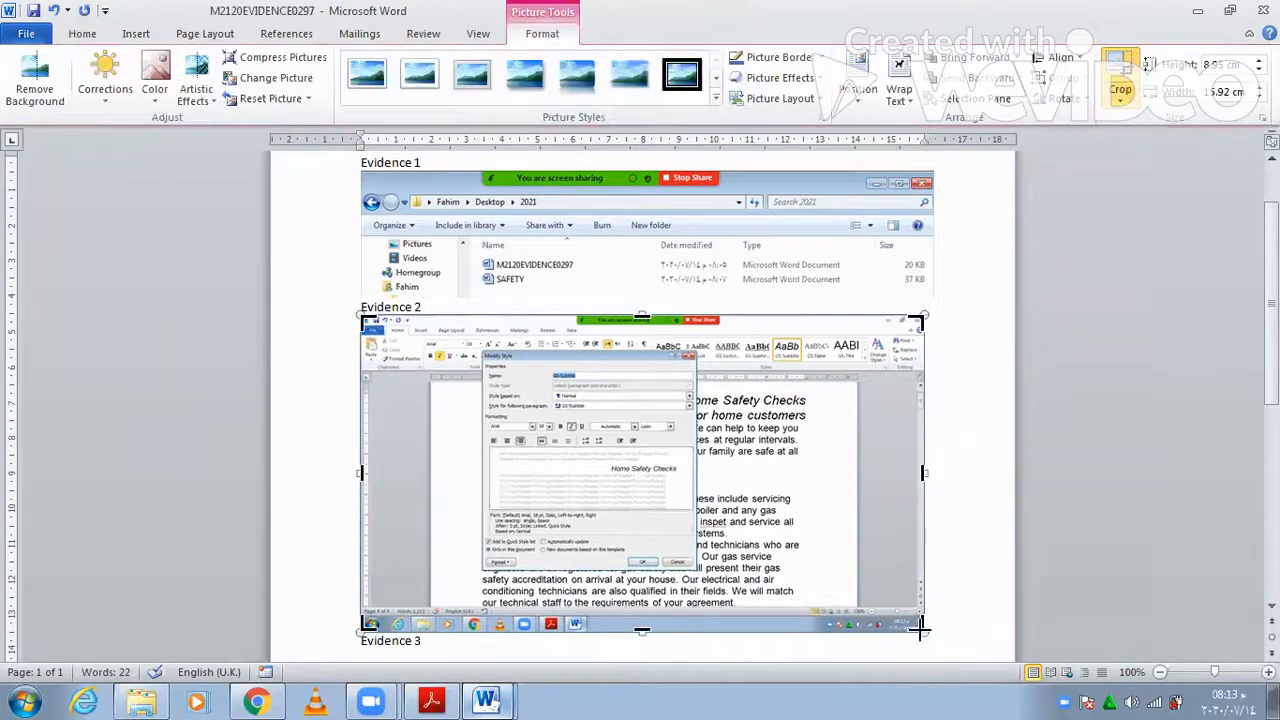
{"action": "left_click_drag", "start_coordinate": [710, 582], "coordinate": [696, 572]}
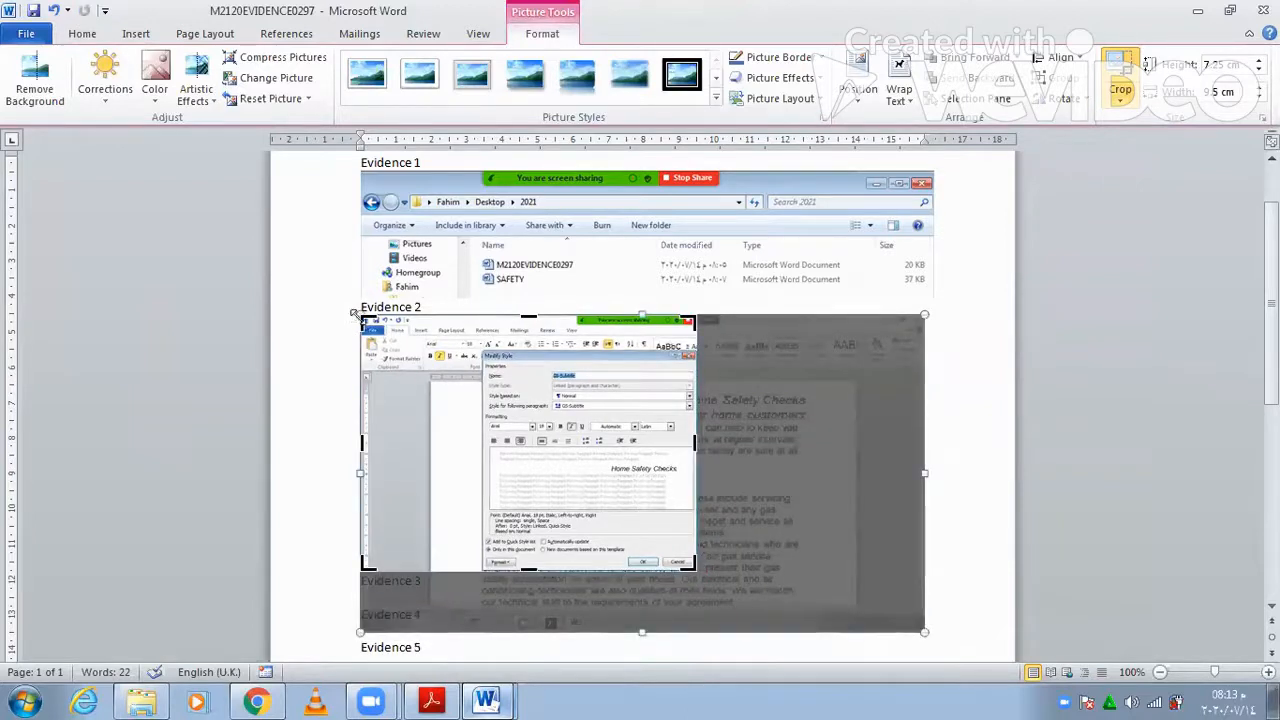
{"action": "left_click_drag", "start_coordinate": [355, 313], "coordinate": [474, 348]}
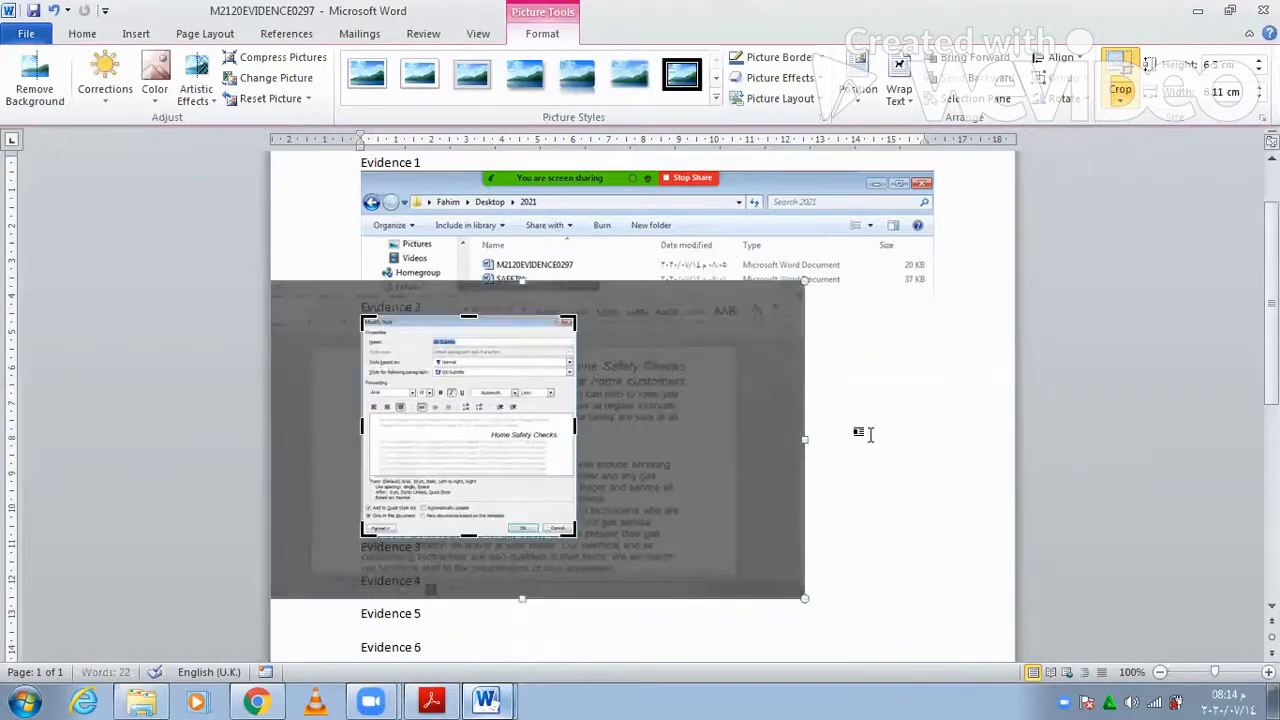
{"action": "left_click", "coordinate": [583, 552]}
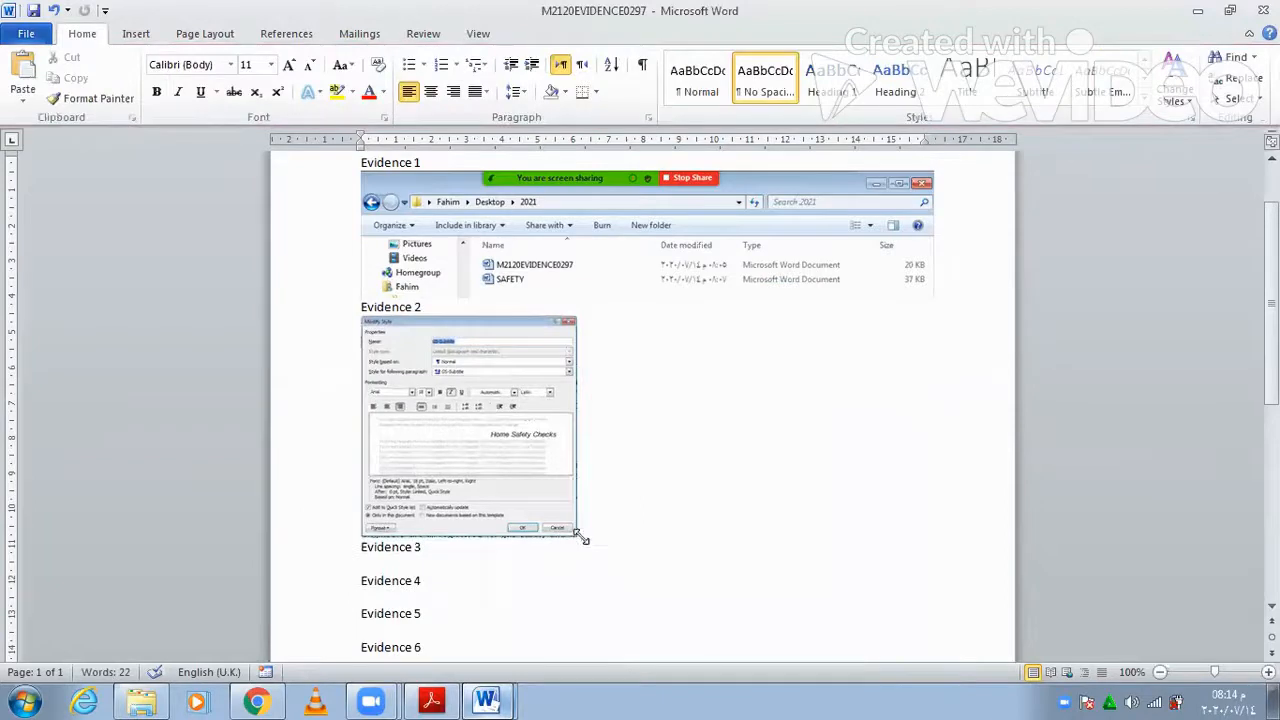
- Enlarge the cropped screenshot to about 9.6 cm tall and add a blank caption line above it
{"action": "left_click", "coordinate": [576, 533]}
{"action": "left_click_drag", "start_coordinate": [577, 538], "coordinate": [691, 583]}
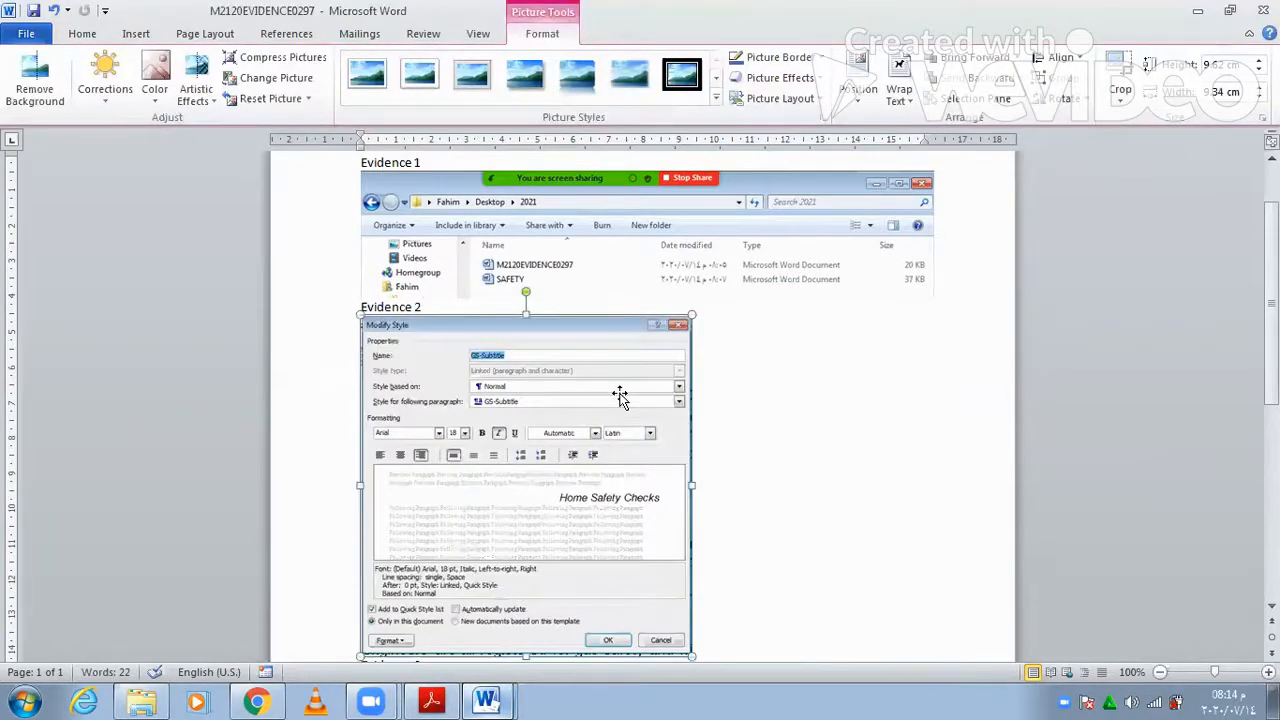
{"action": "key", "text": "Left"}
{"action": "key", "text": "Left"}
{"action": "key", "text": "Return"}
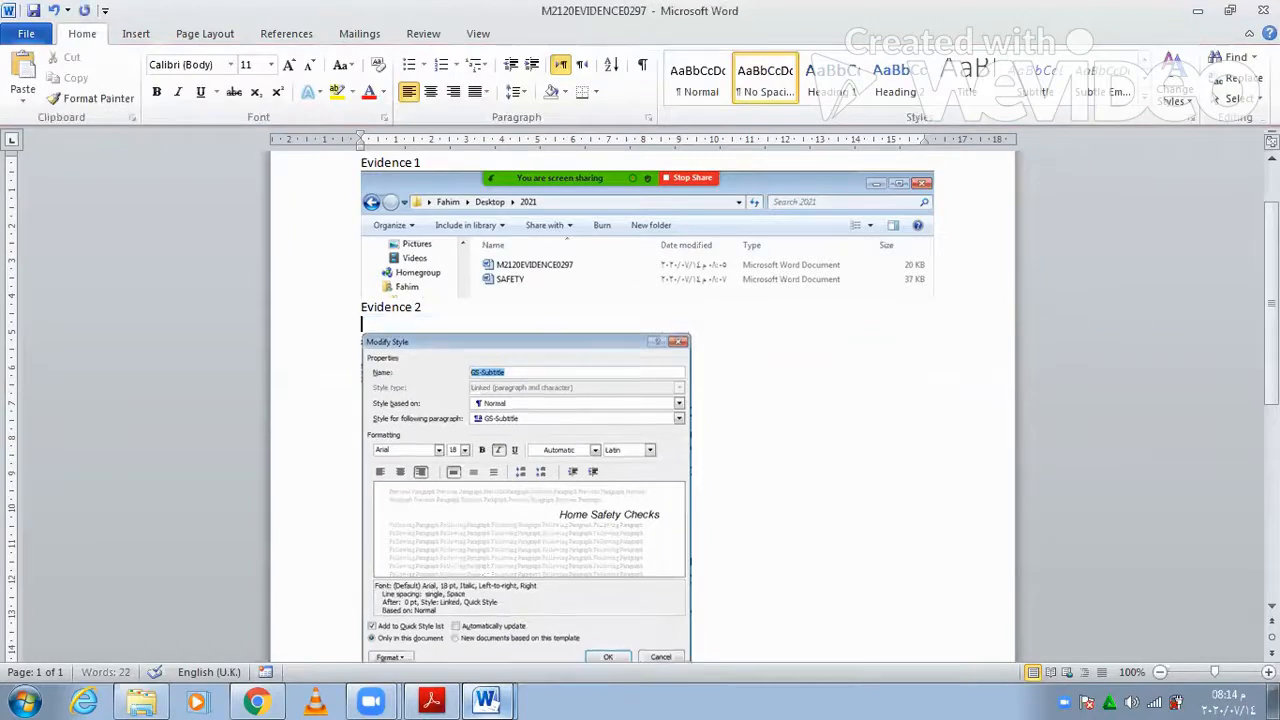
- Type the caption 'GS-Subtitle was not Italic so I made it Italic' above the screenshot
{"action": "type", "text": "GS-Subtitle was not Italise"}
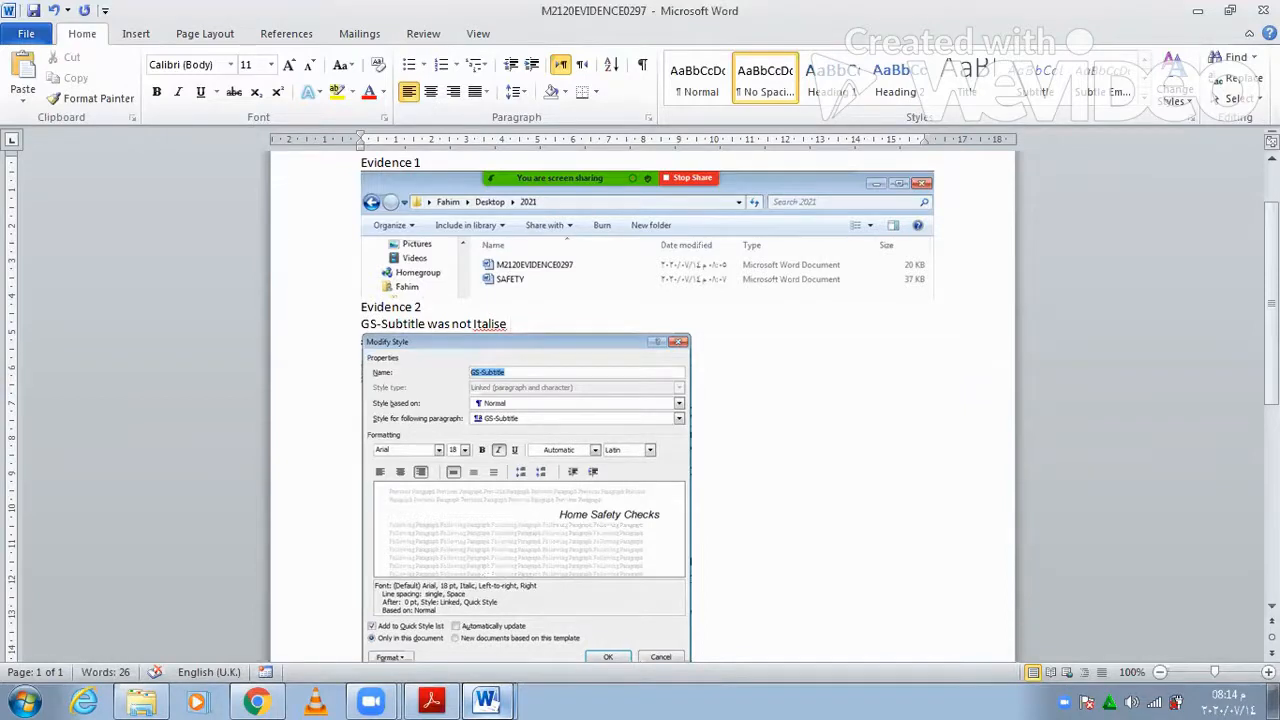
{"action": "key", "text": "BackSpace"}
{"action": "key", "text": "BackSpace"}
{"action": "type", "text": "c so I made it Italic"}
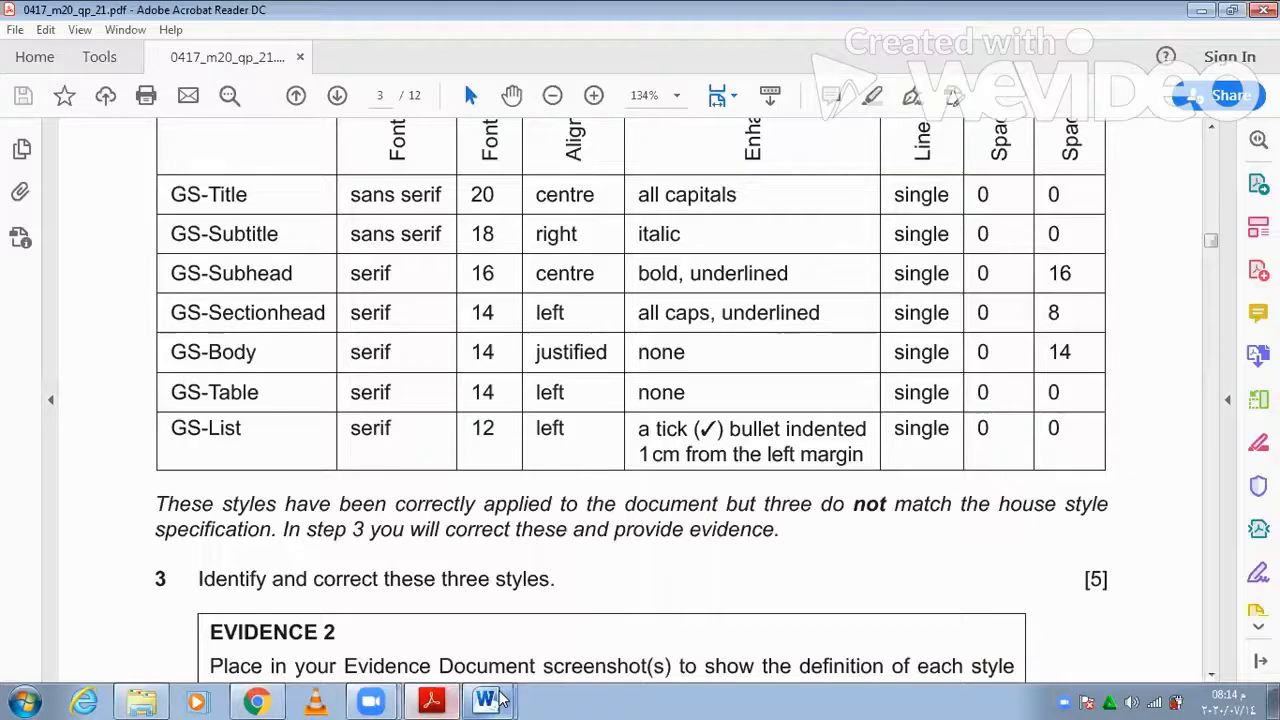
- Restore the 'Report for home customers' line in SAFETY to its centred title formatting with undo/redo
{"action": "mouse_move", "coordinate": [490, 699]}
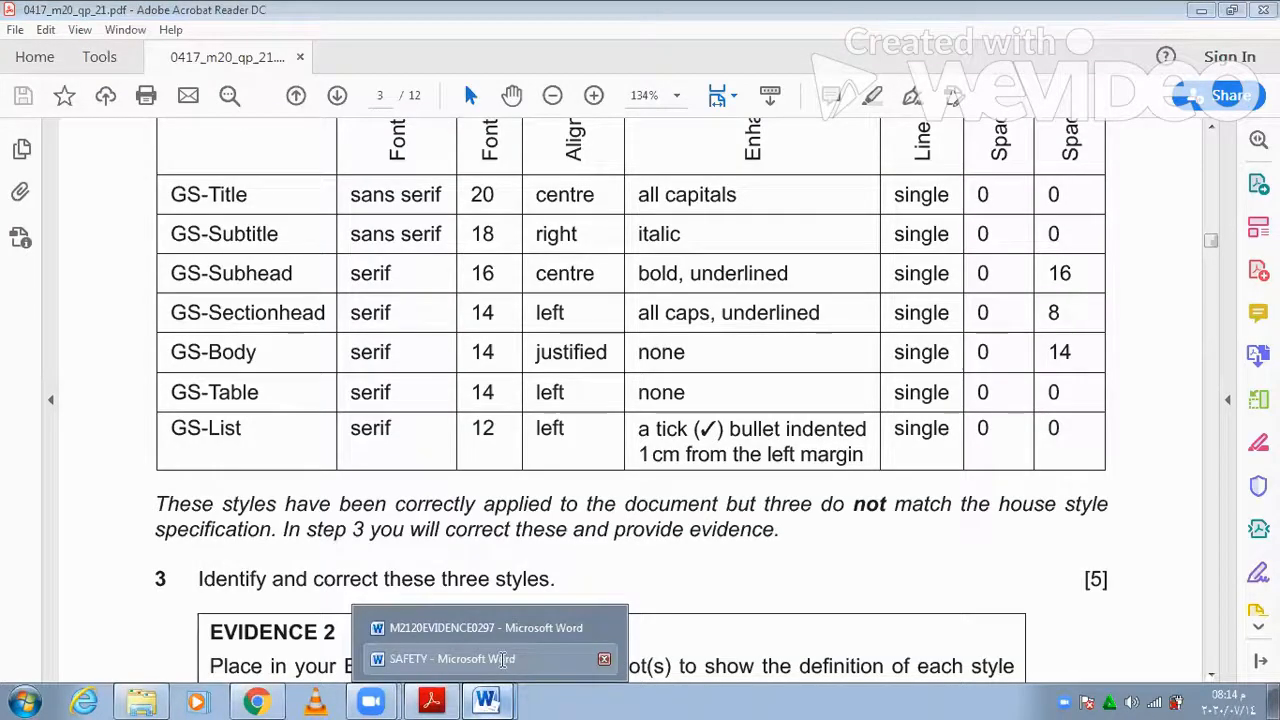
{"action": "left_click", "coordinate": [503, 660]}
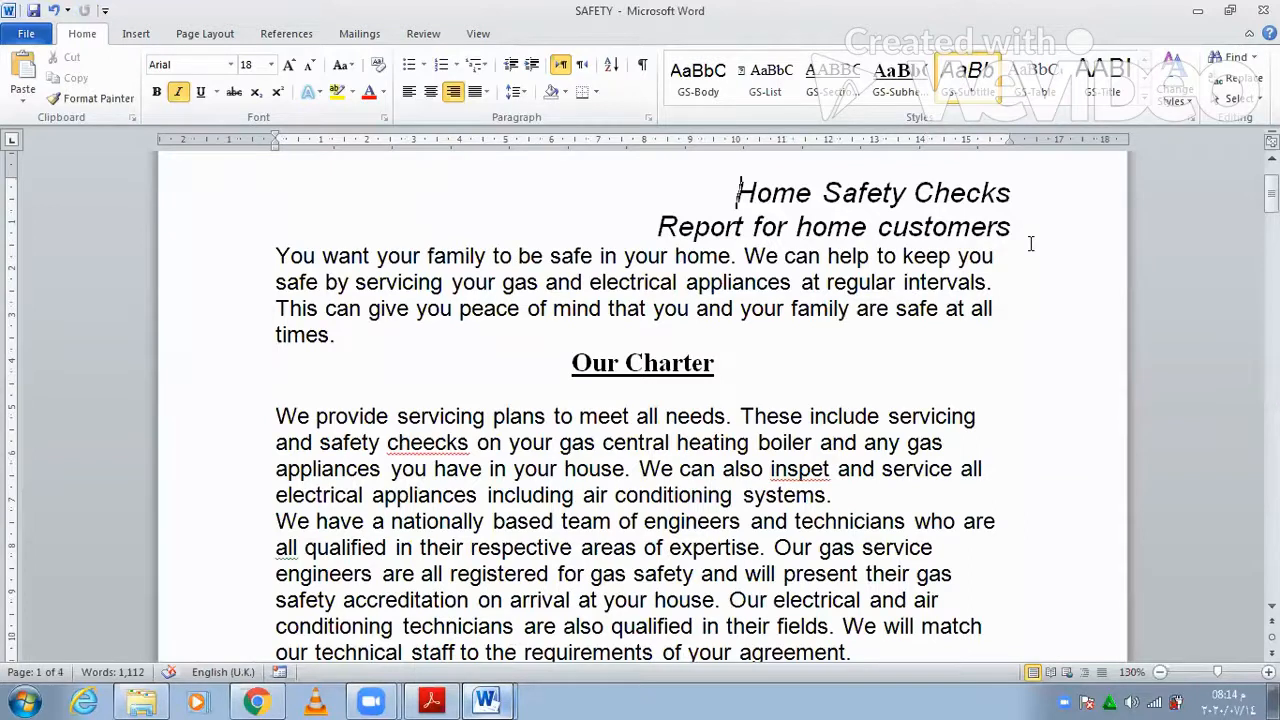
{"action": "left_click", "coordinate": [971, 224]}
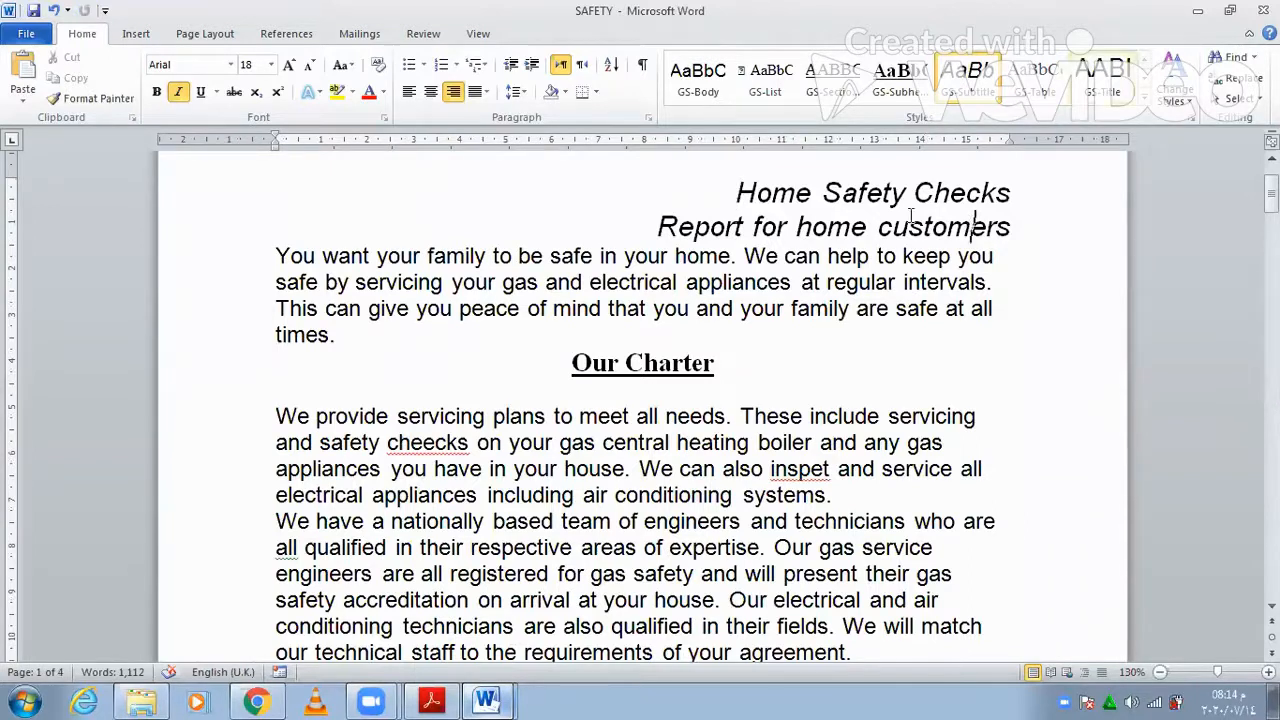
{"action": "key", "text": "ctrl+z"}
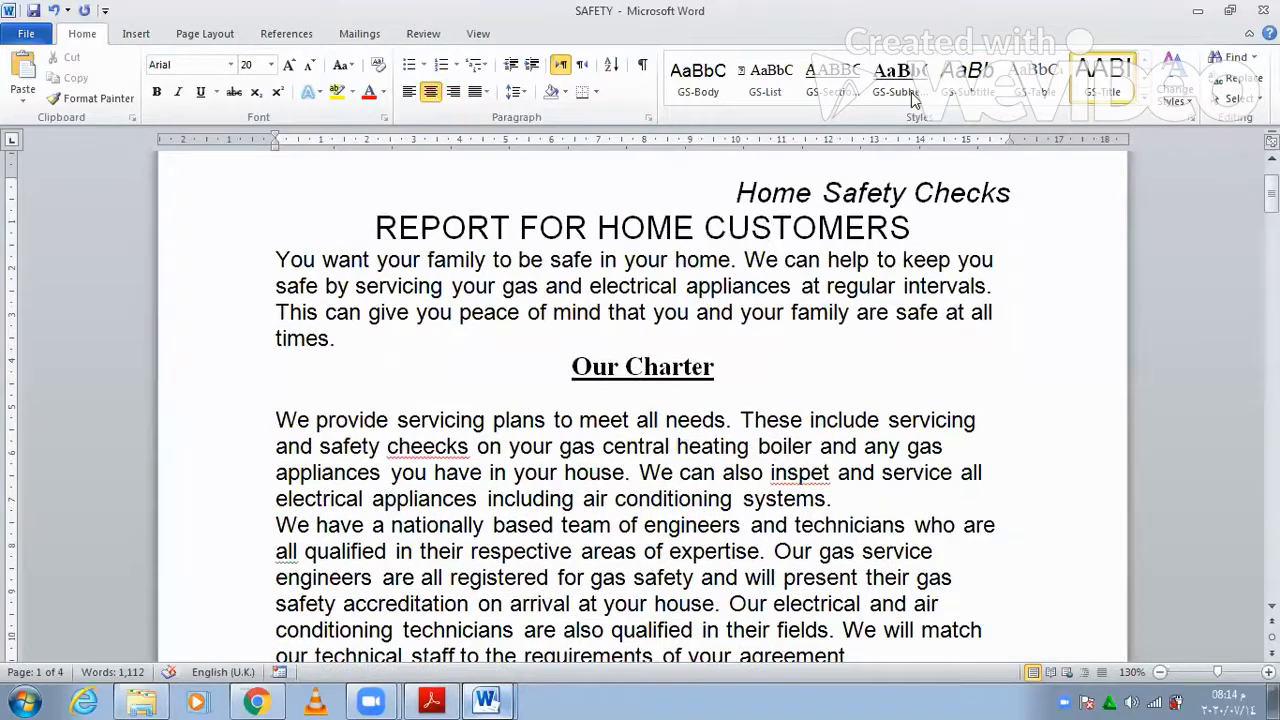
{"action": "key", "text": "ctrl+z"}
{"action": "key", "text": "ctrl+y"}
- Place the insertion point below the last paragraph of the SAFETY document
{"action": "key", "text": "ctrl+End"}
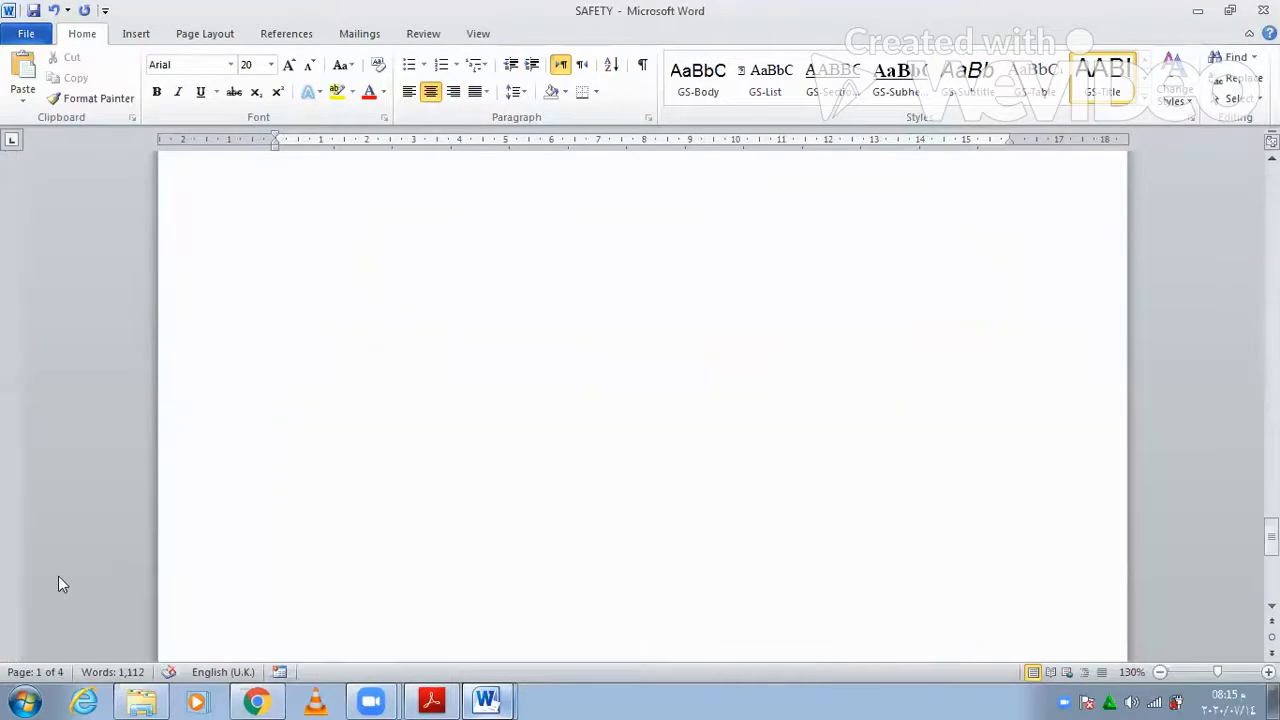
{"action": "double_click", "coordinate": [531, 494]}
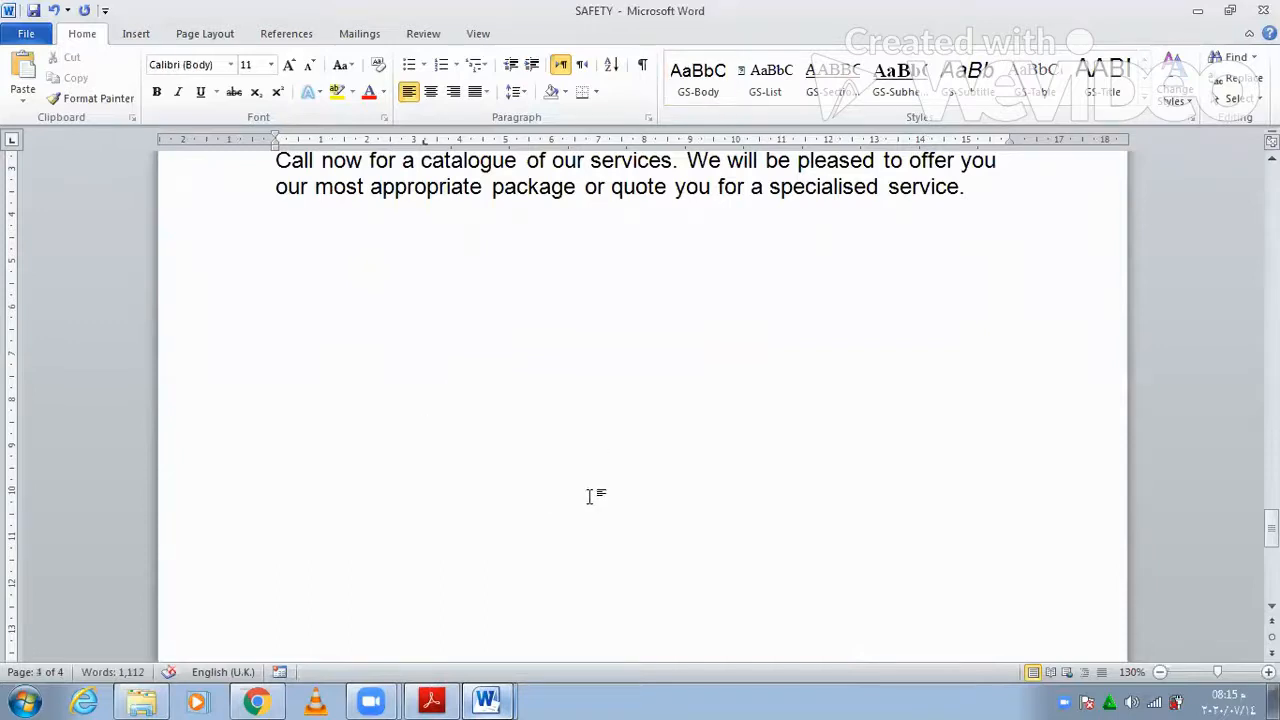
{"action": "left_click", "coordinate": [432, 700]}
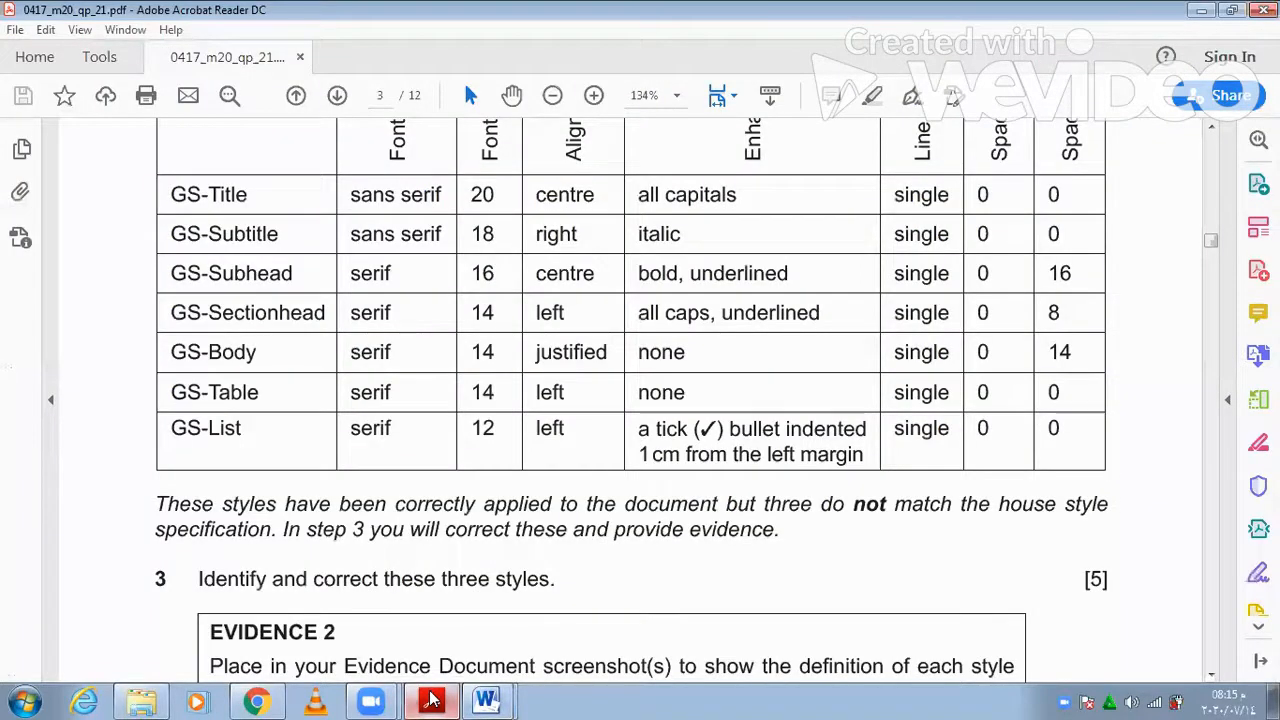
{"action": "left_click", "coordinate": [432, 700]}
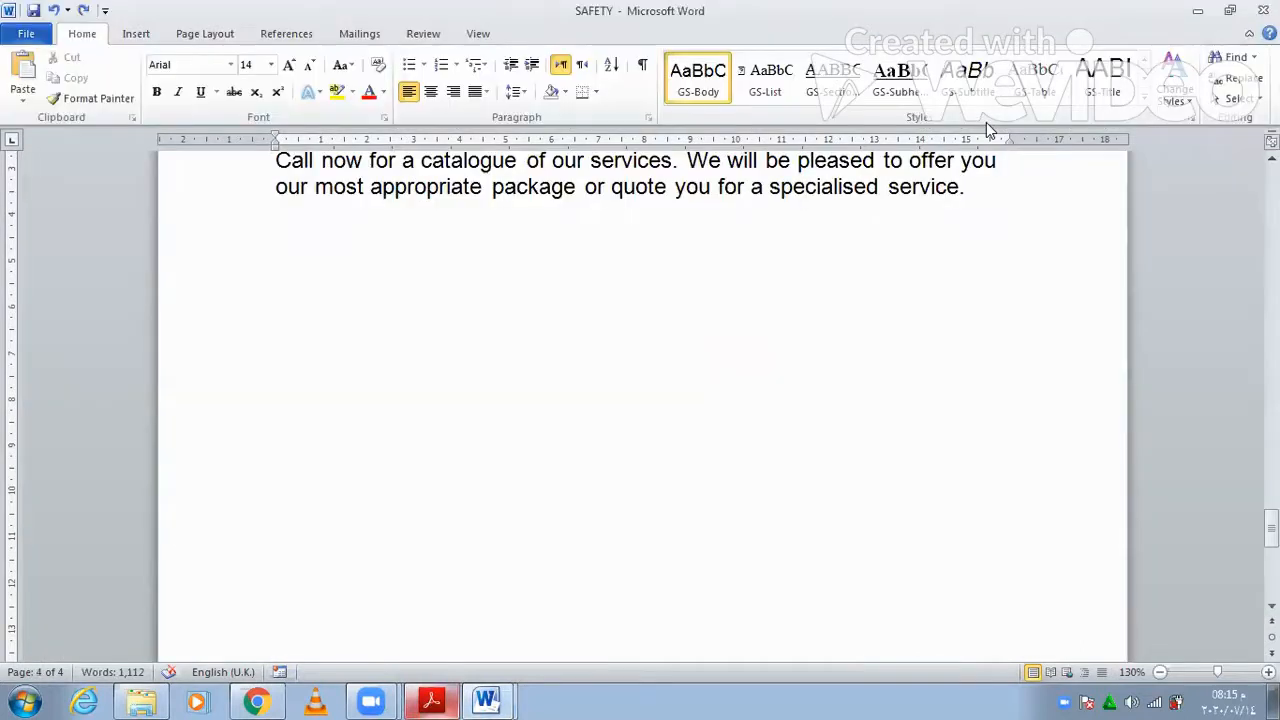
{"action": "right_click", "coordinate": [985, 96]}
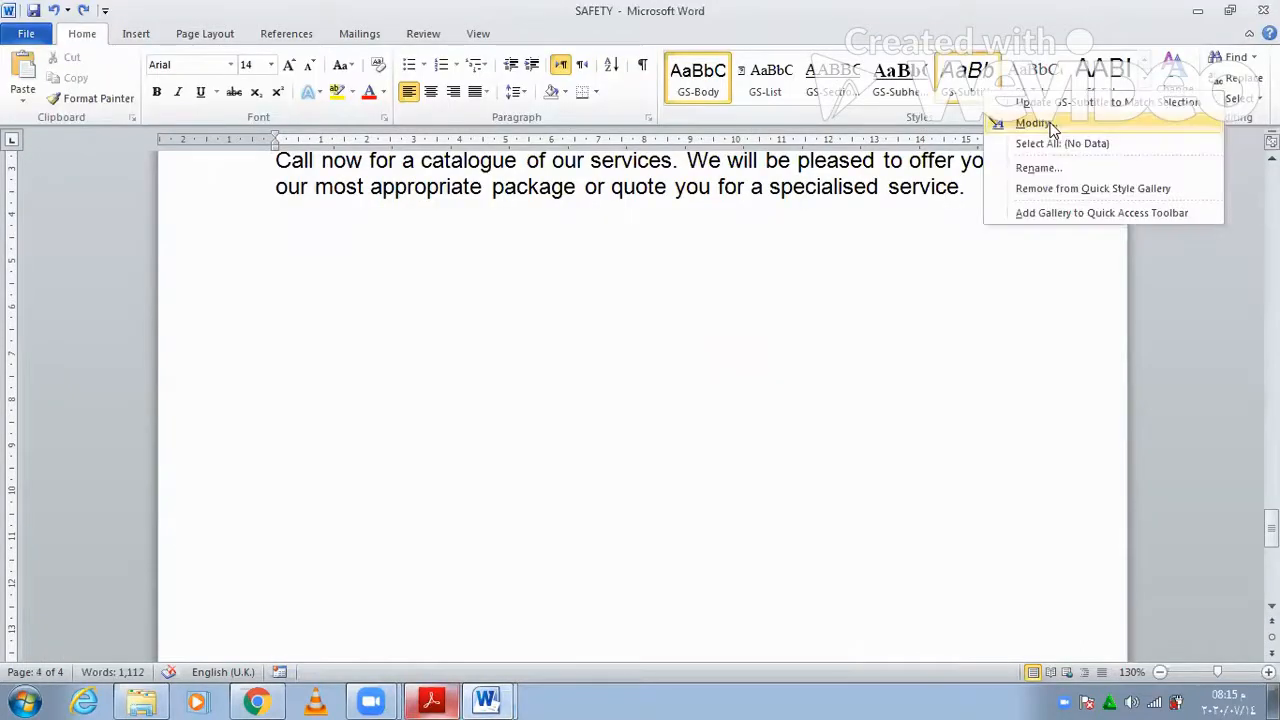
{"action": "left_click", "coordinate": [1034, 123]}
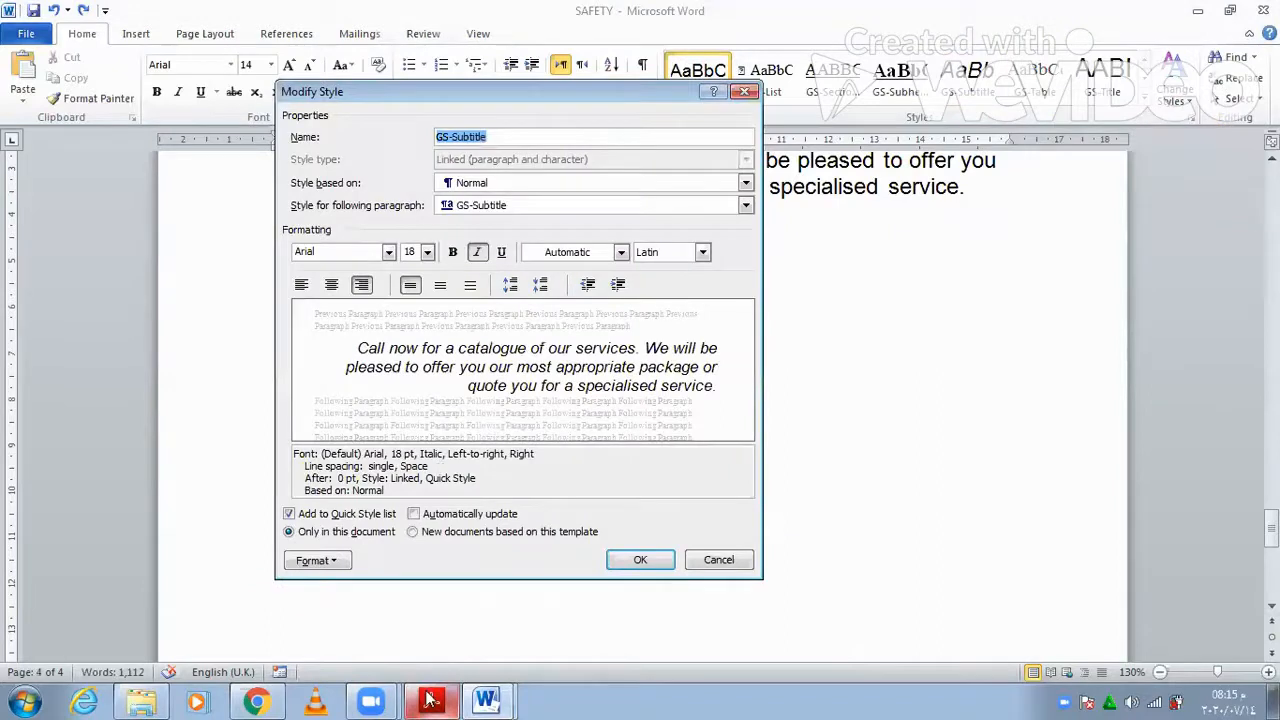
{"action": "key", "text": "alt+Tab"}
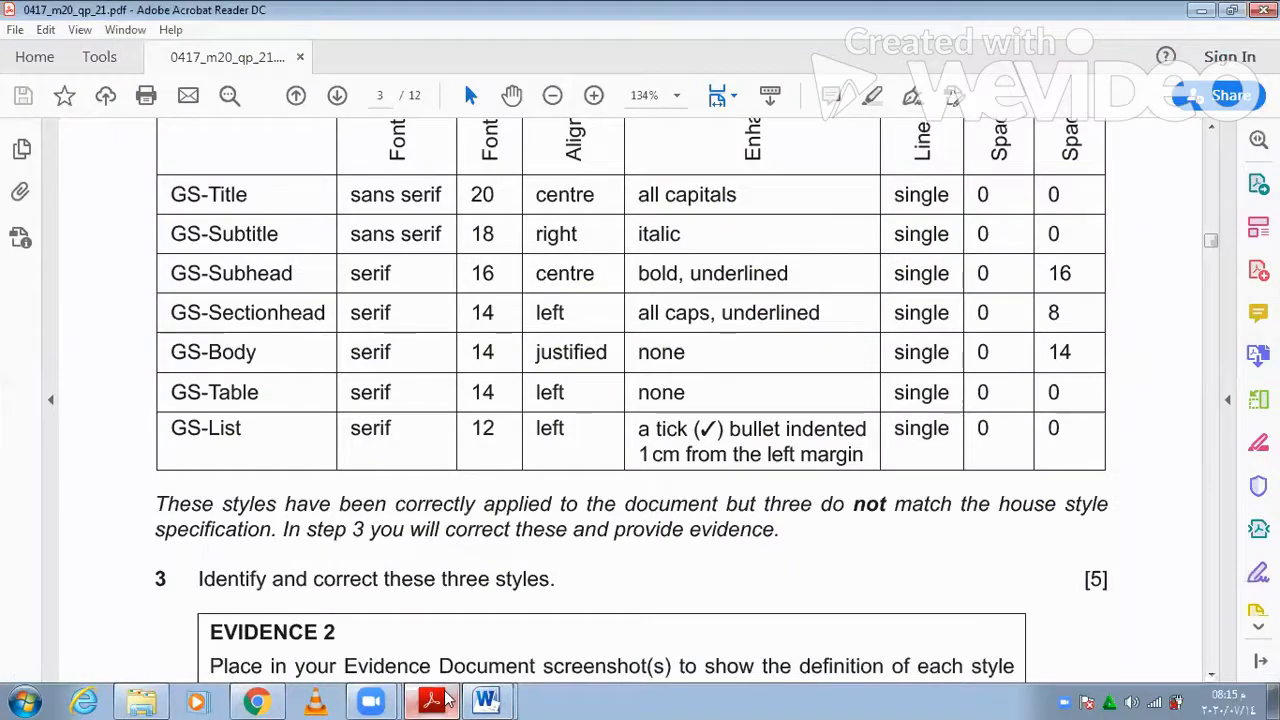
{"action": "key", "text": "alt+Tab"}
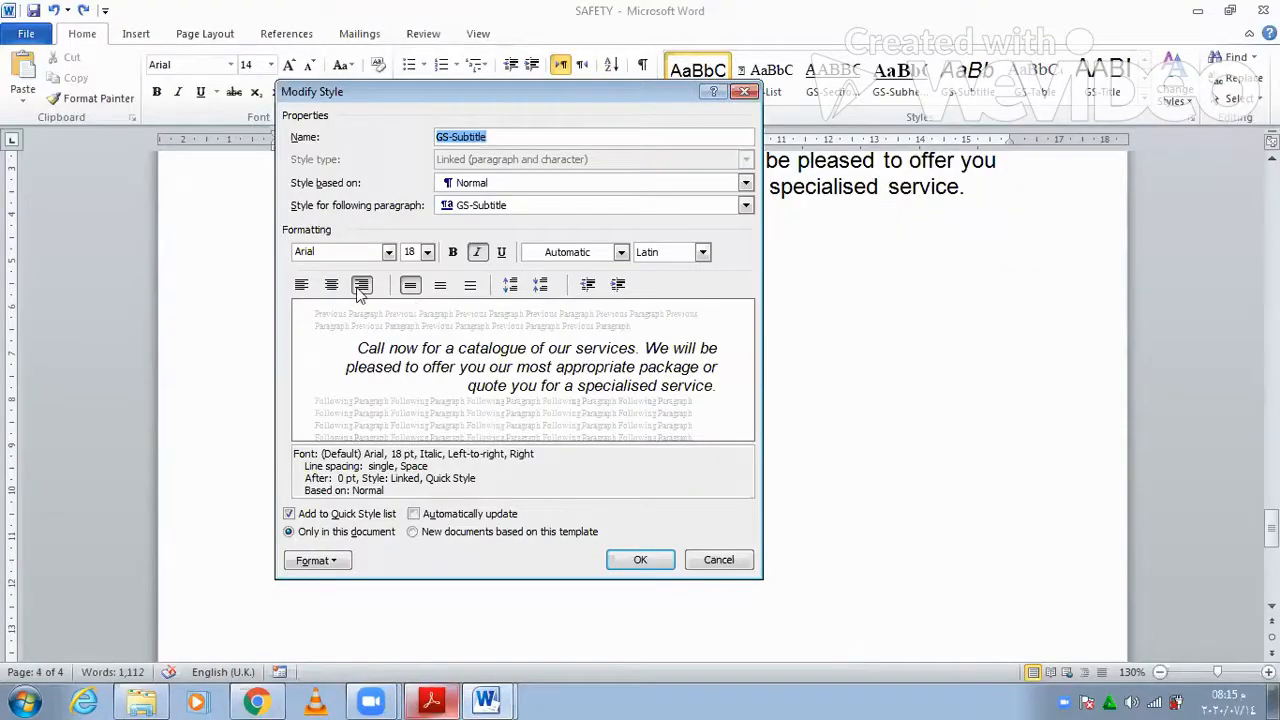
{"action": "left_click", "coordinate": [430, 700]}
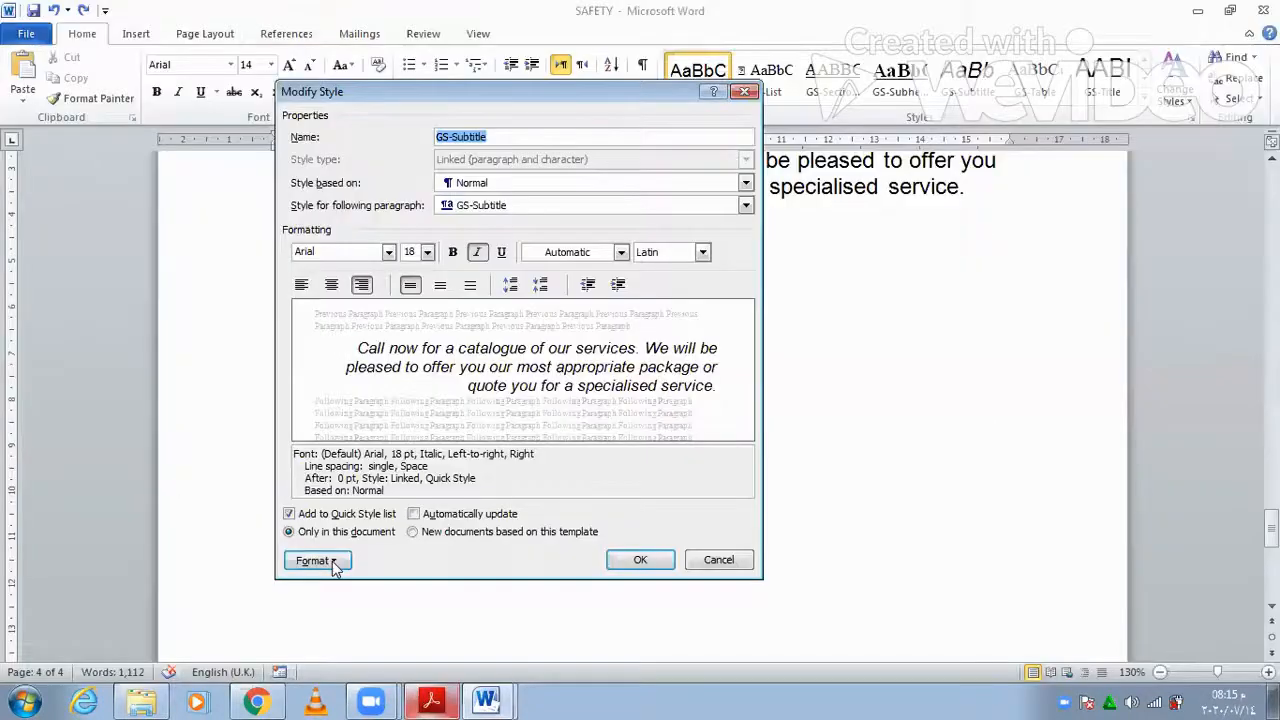
{"action": "left_click", "coordinate": [335, 566]}
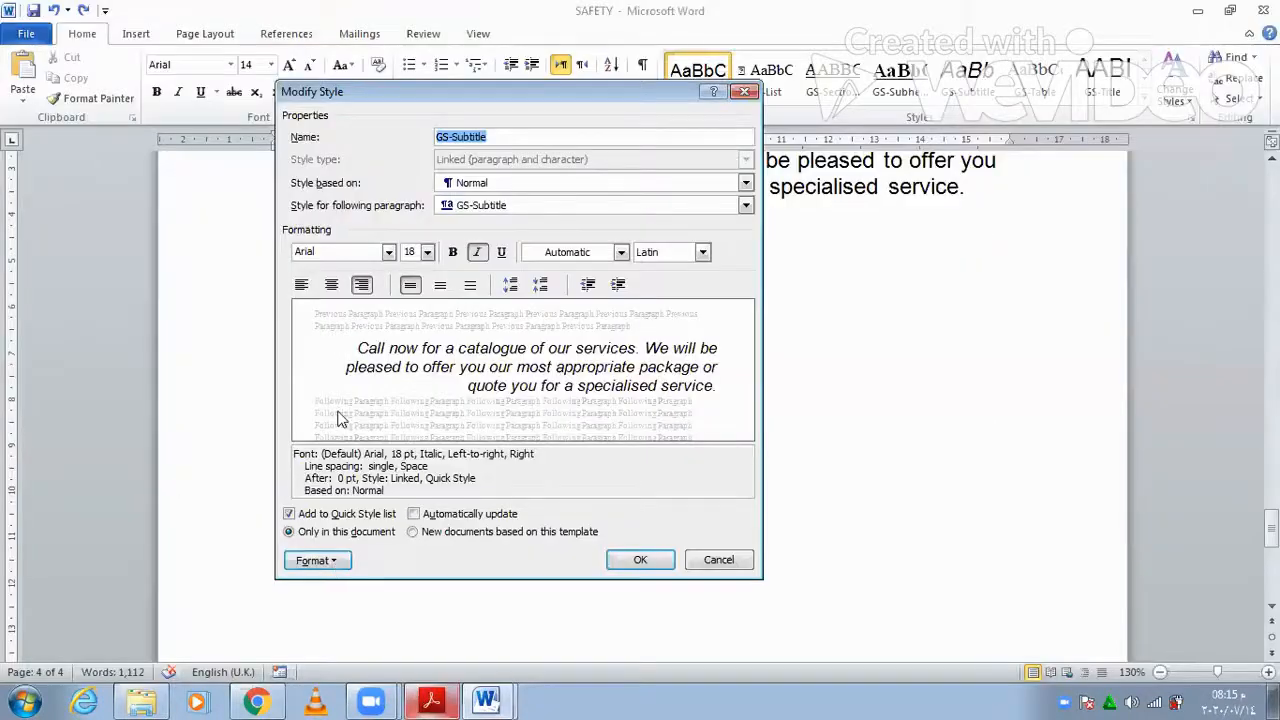
{"action": "left_click", "coordinate": [590, 396]}
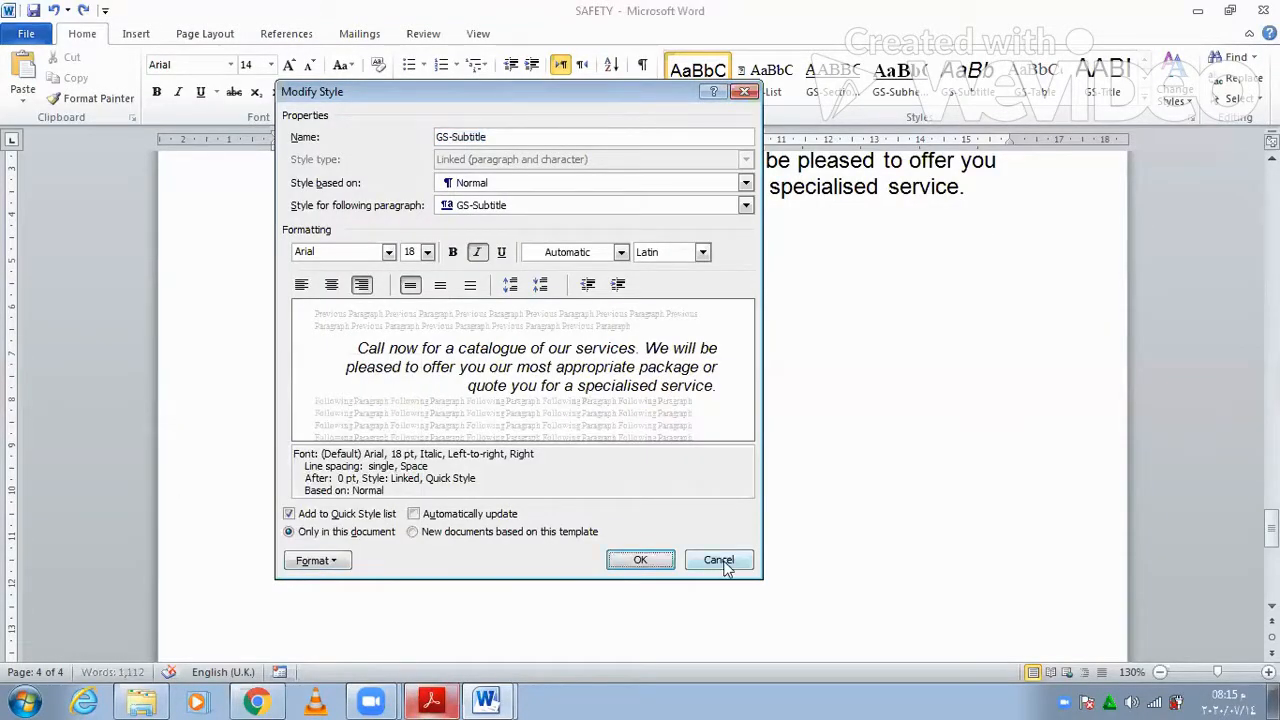
{"action": "left_click", "coordinate": [431, 699]}
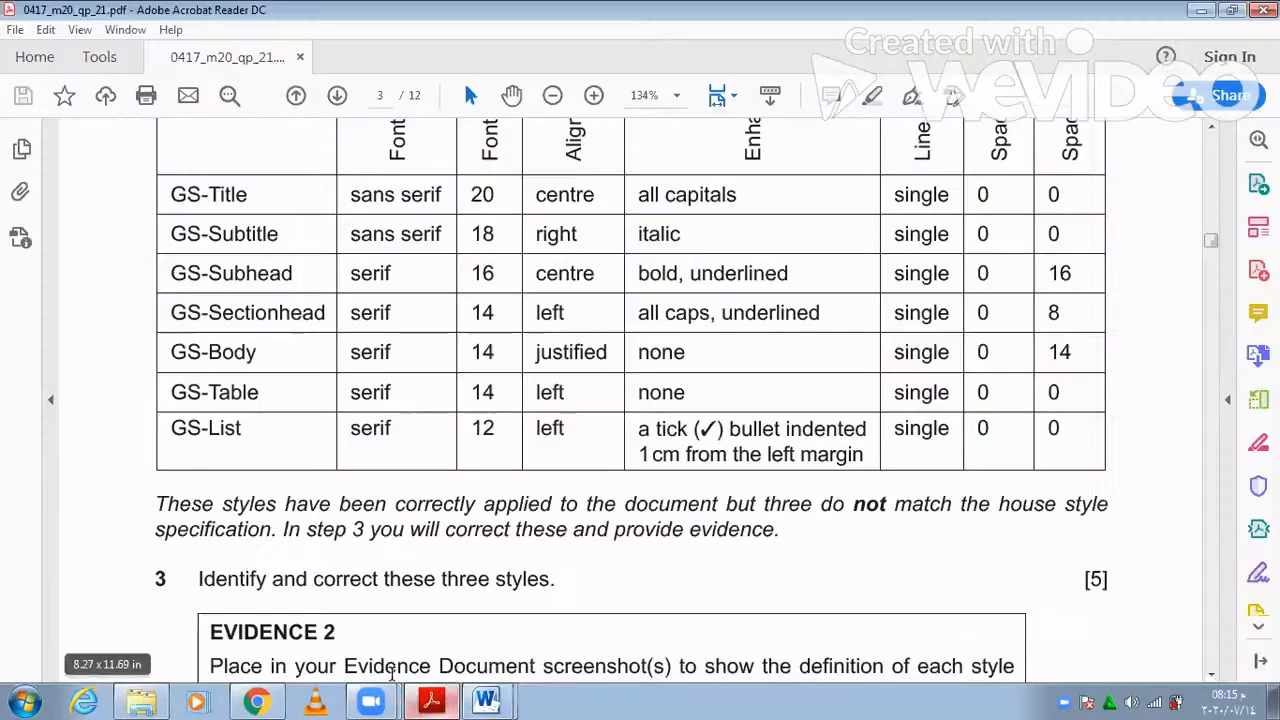
{"action": "left_click", "coordinate": [486, 700]}
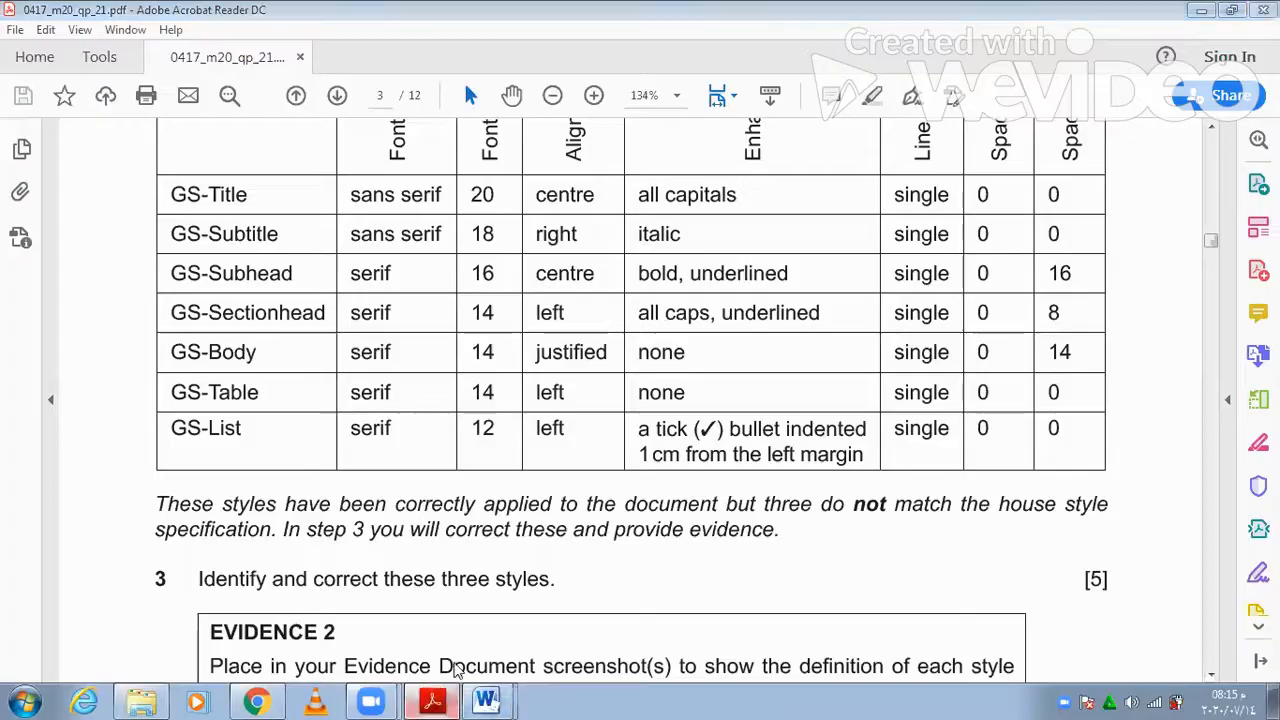
{"action": "left_click", "coordinate": [440, 431]}
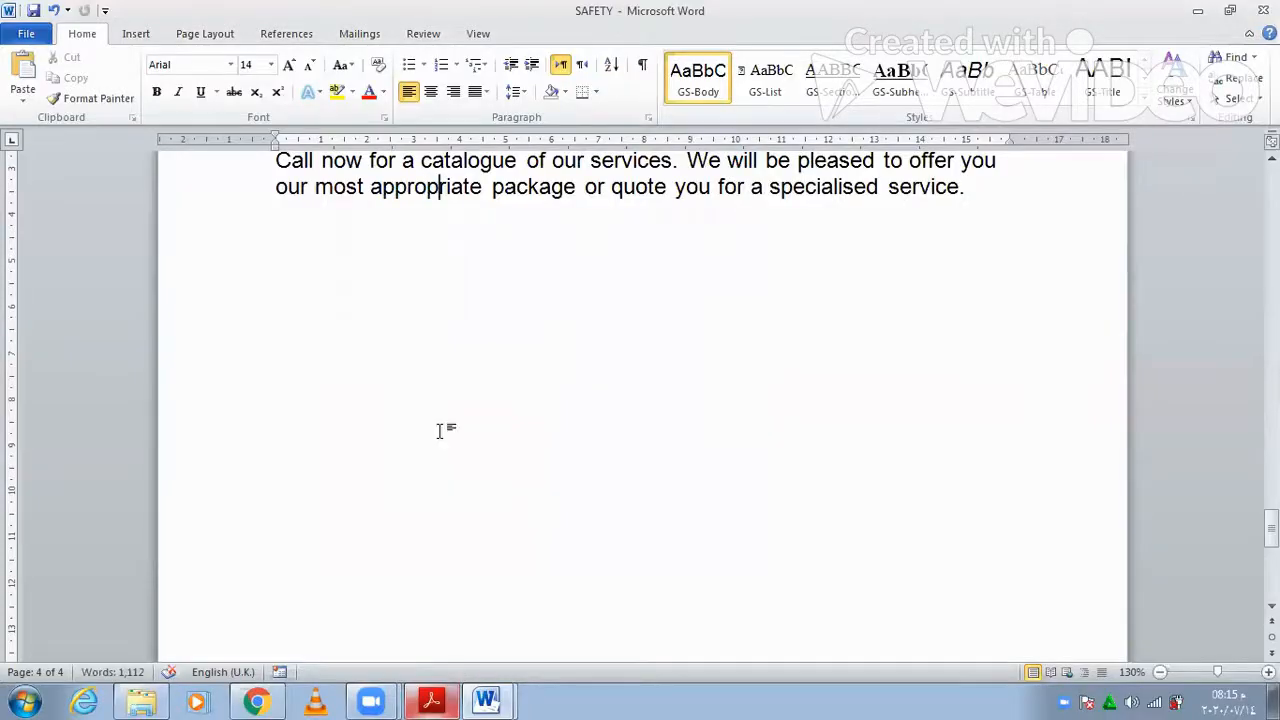
- Check GS-Subhead against the house style table and accept it unchanged
{"action": "right_click", "coordinate": [897, 79]}
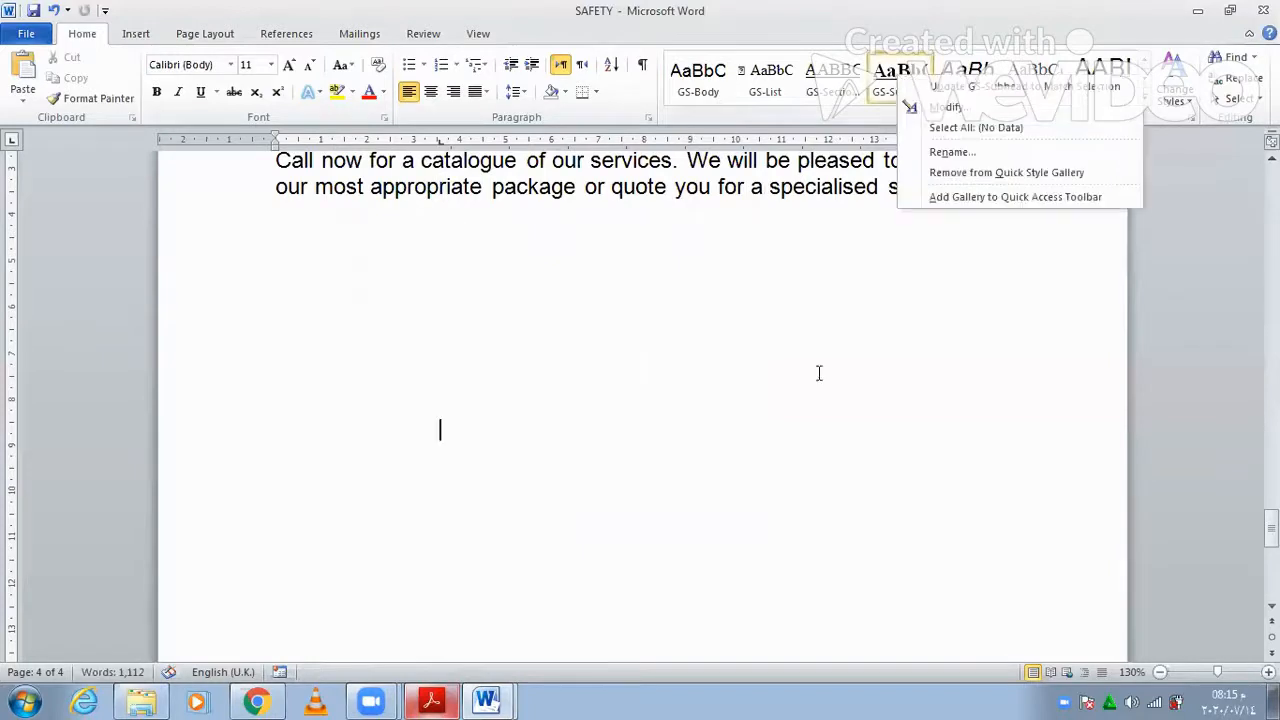
{"action": "left_click", "coordinate": [910, 76]}
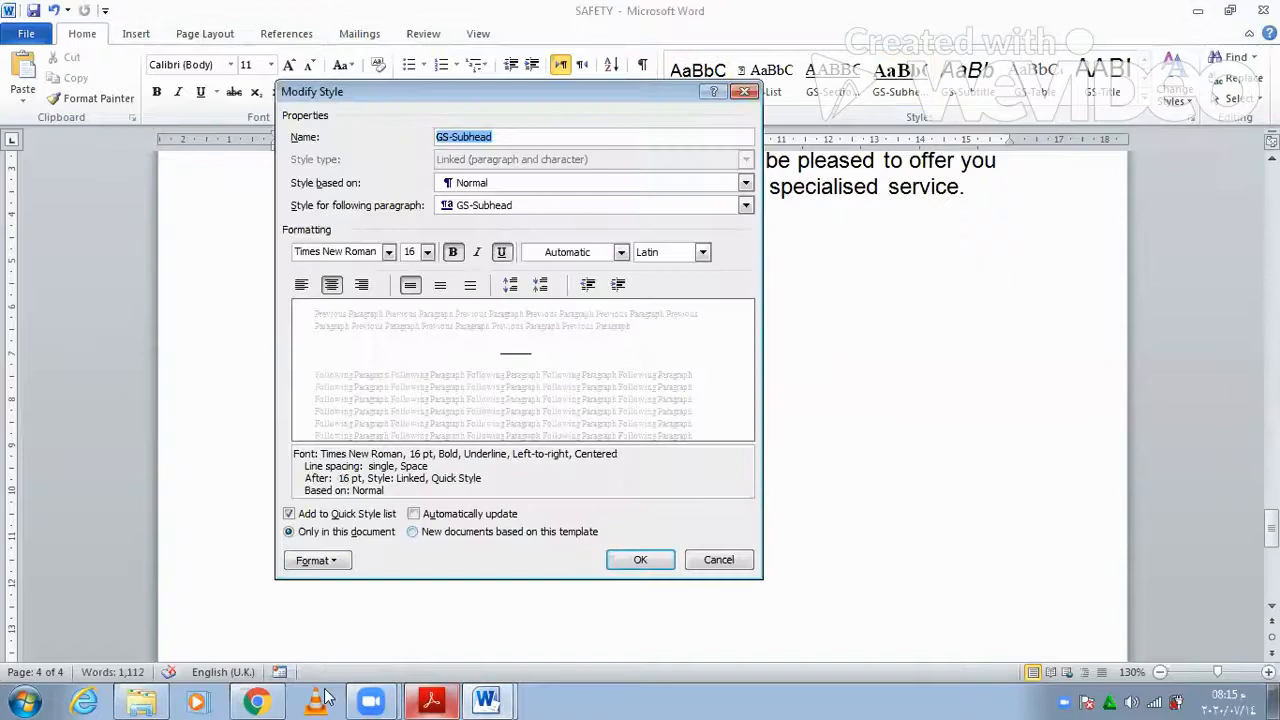
{"action": "left_click", "coordinate": [428, 700]}
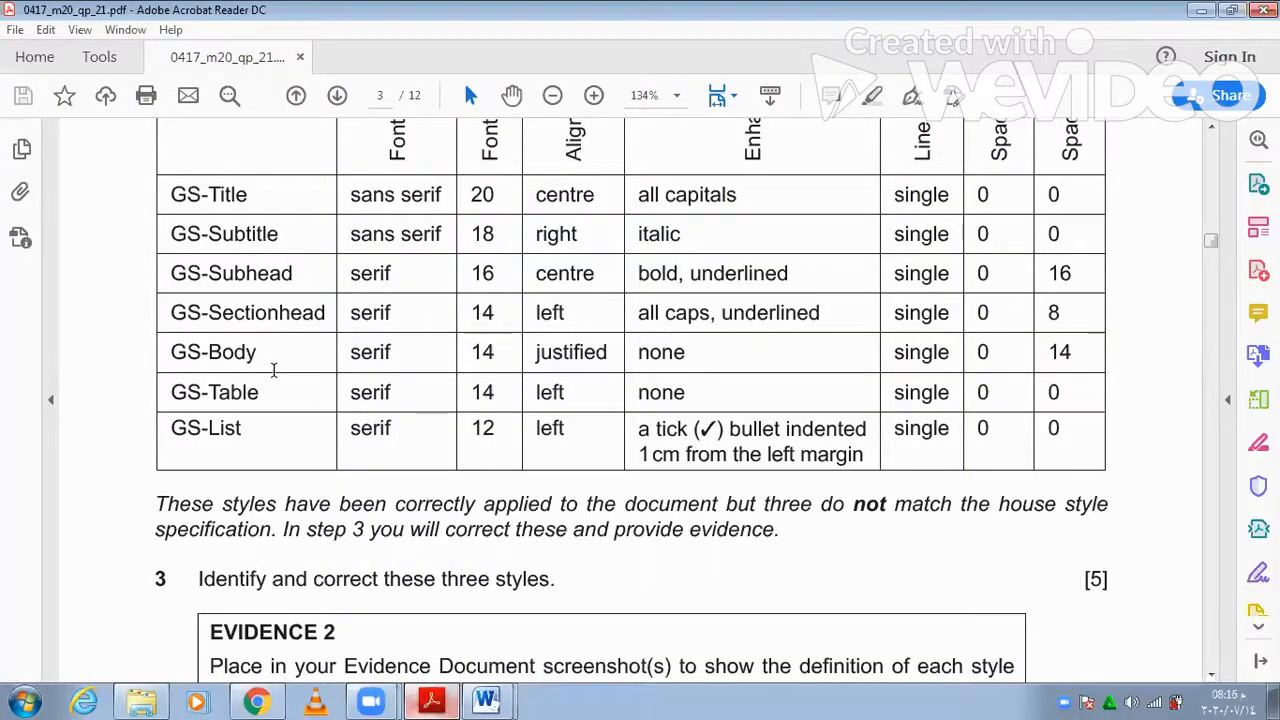
{"action": "left_click", "coordinate": [438, 697]}
{"action": "left_click", "coordinate": [437, 698]}
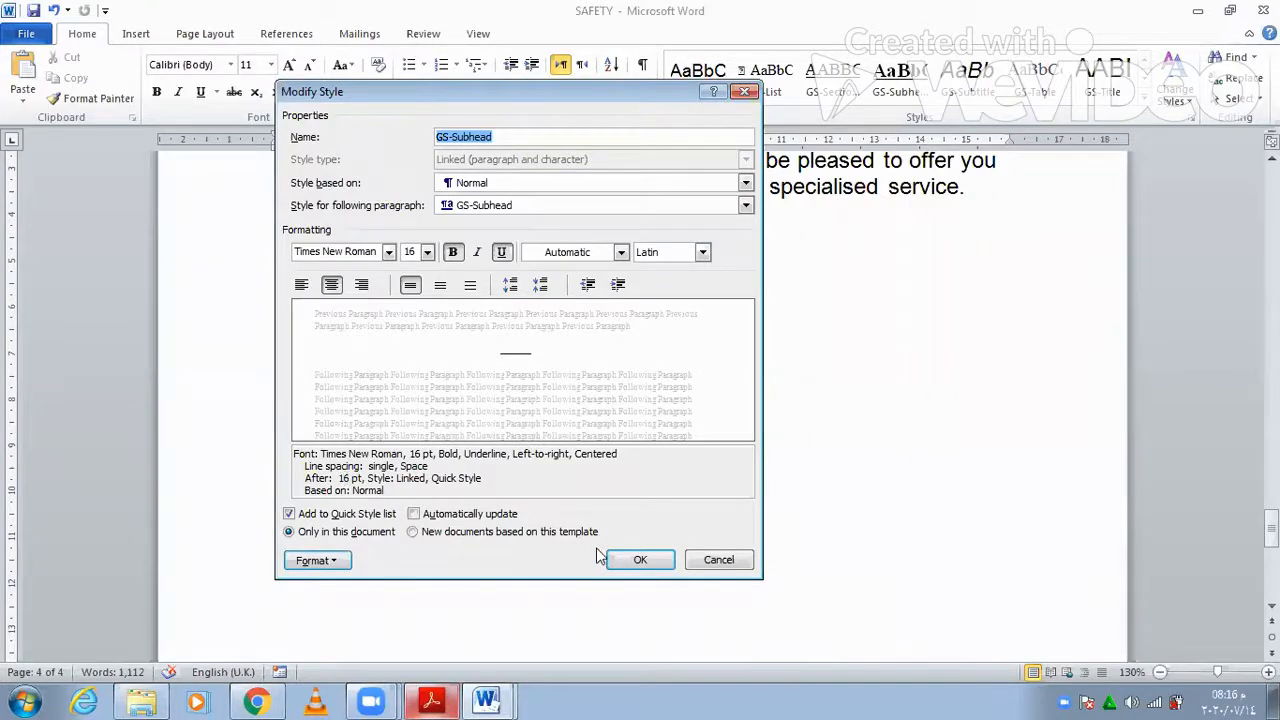
{"action": "left_click", "coordinate": [628, 560]}
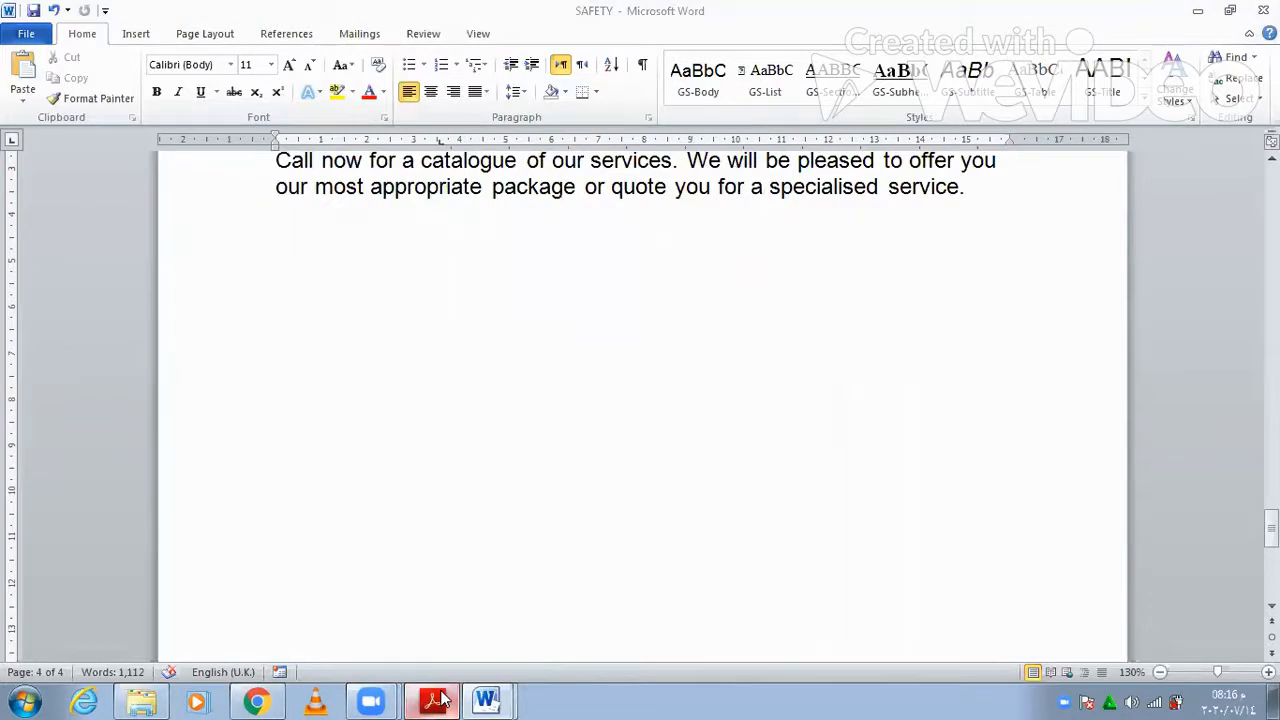
- Apply the GS-Sectionhead style to the empty paragraph in SAFETY
{"action": "left_click", "coordinate": [435, 700]}
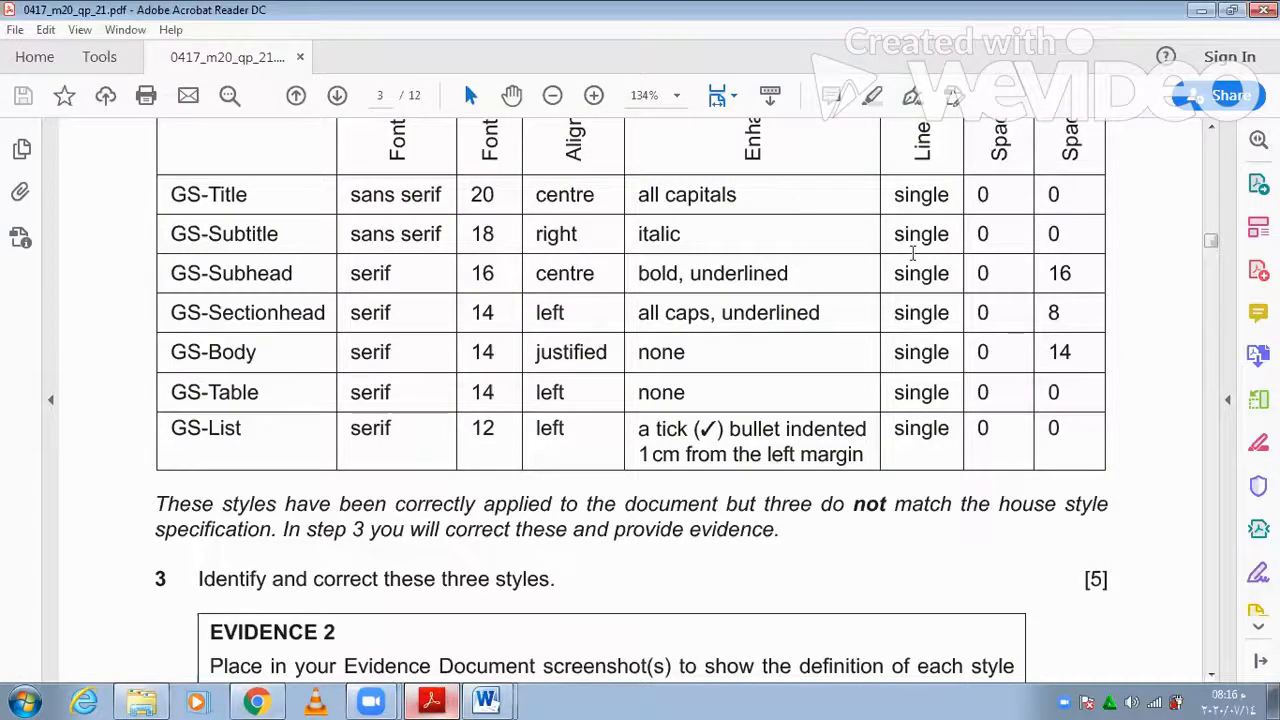
{"action": "key", "text": "alt+Tab"}
{"action": "left_click", "coordinate": [843, 92]}
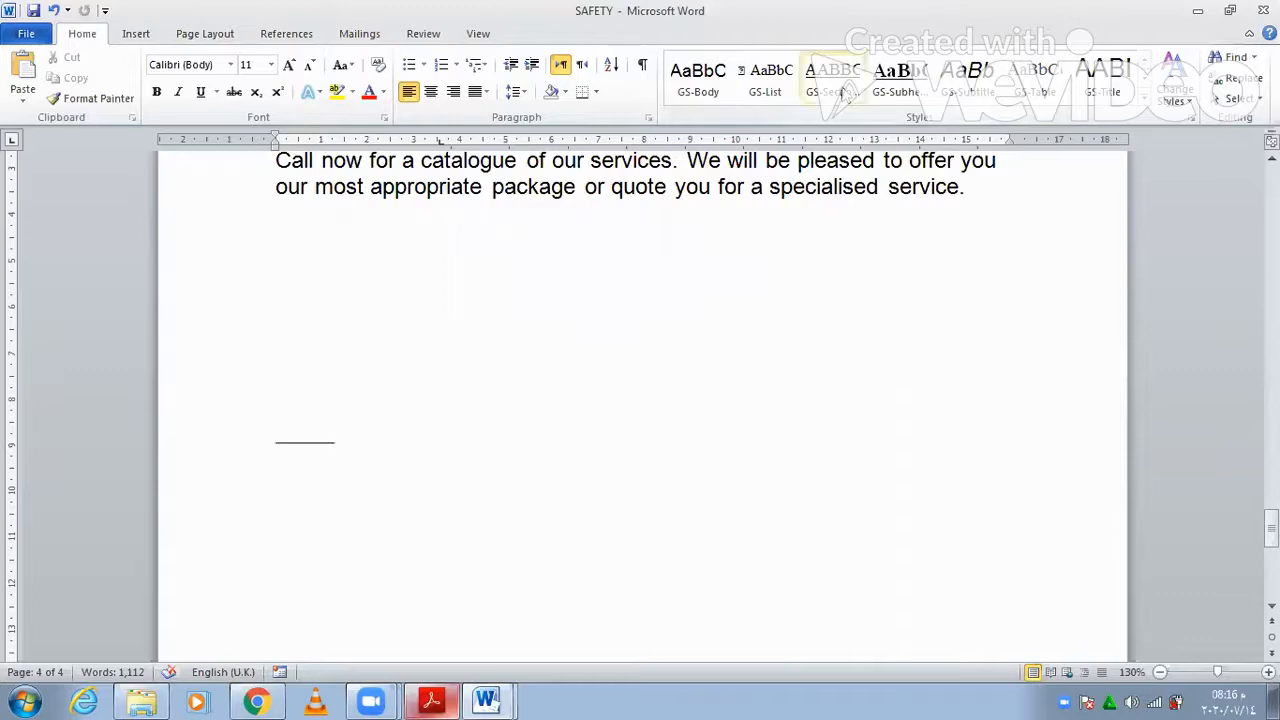
- Verify GS-Sectionhead's font and paragraph settings (Times New Roman 14 pt, left, 8 pt after) match the table, leaving it unchanged
{"action": "right_click", "coordinate": [862, 88]}
{"action": "left_click", "coordinate": [866, 122]}
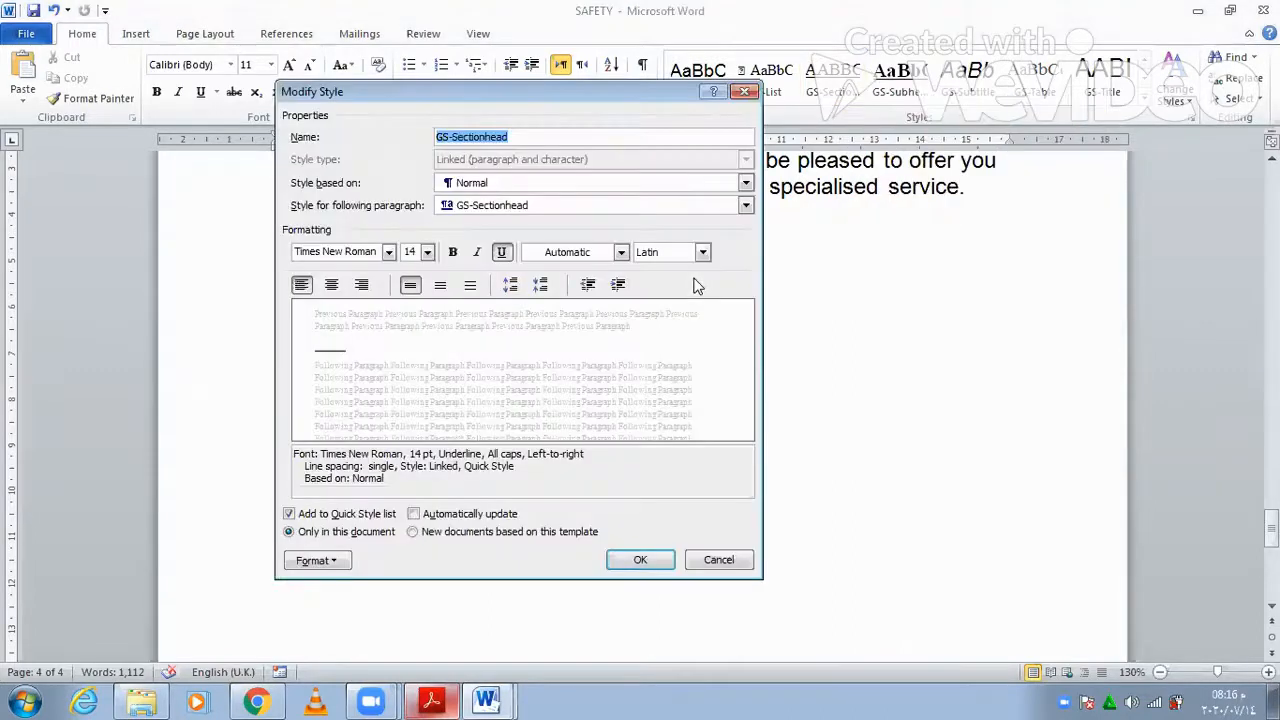
{"action": "left_click", "coordinate": [430, 699]}
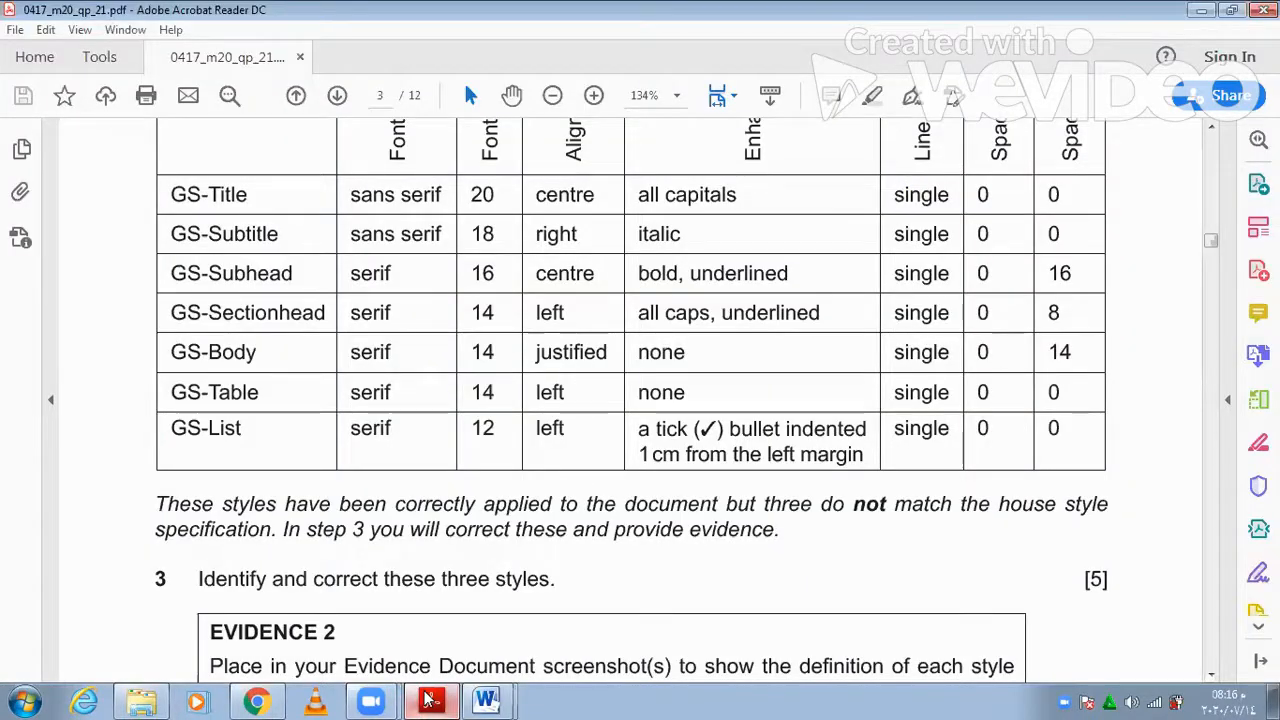
{"action": "left_click", "coordinate": [430, 699]}
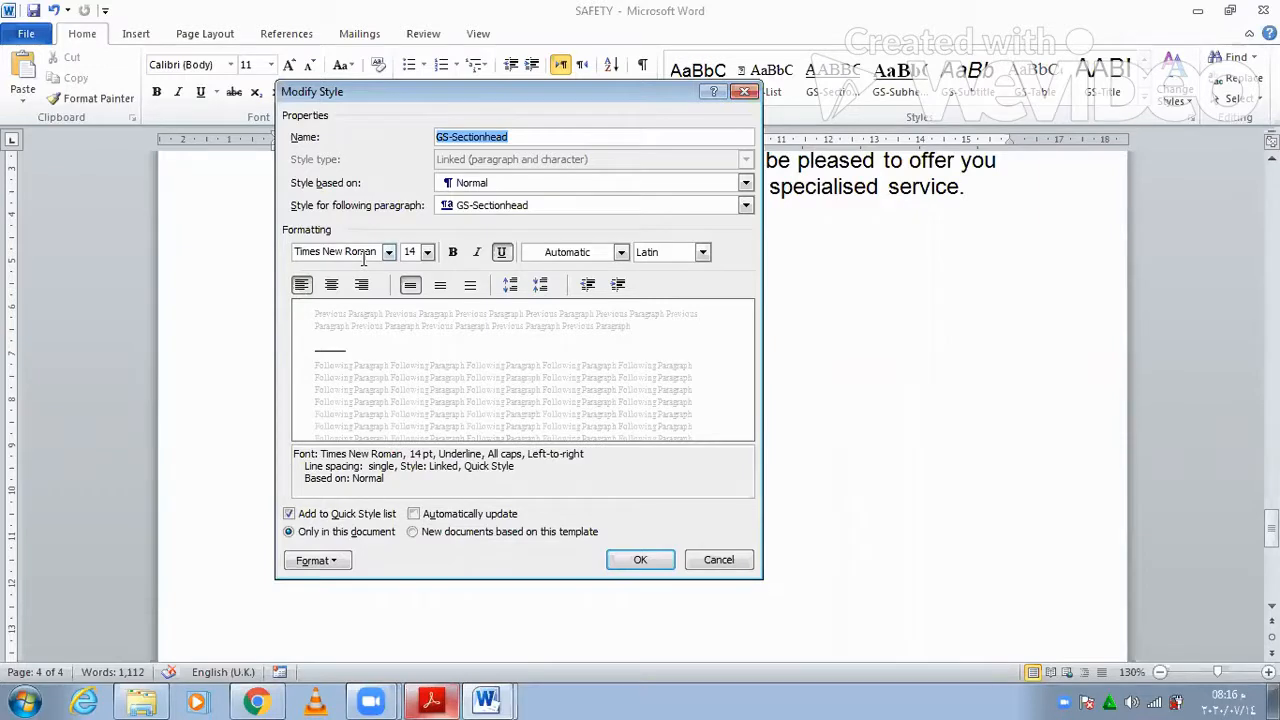
{"action": "left_click", "coordinate": [435, 694]}
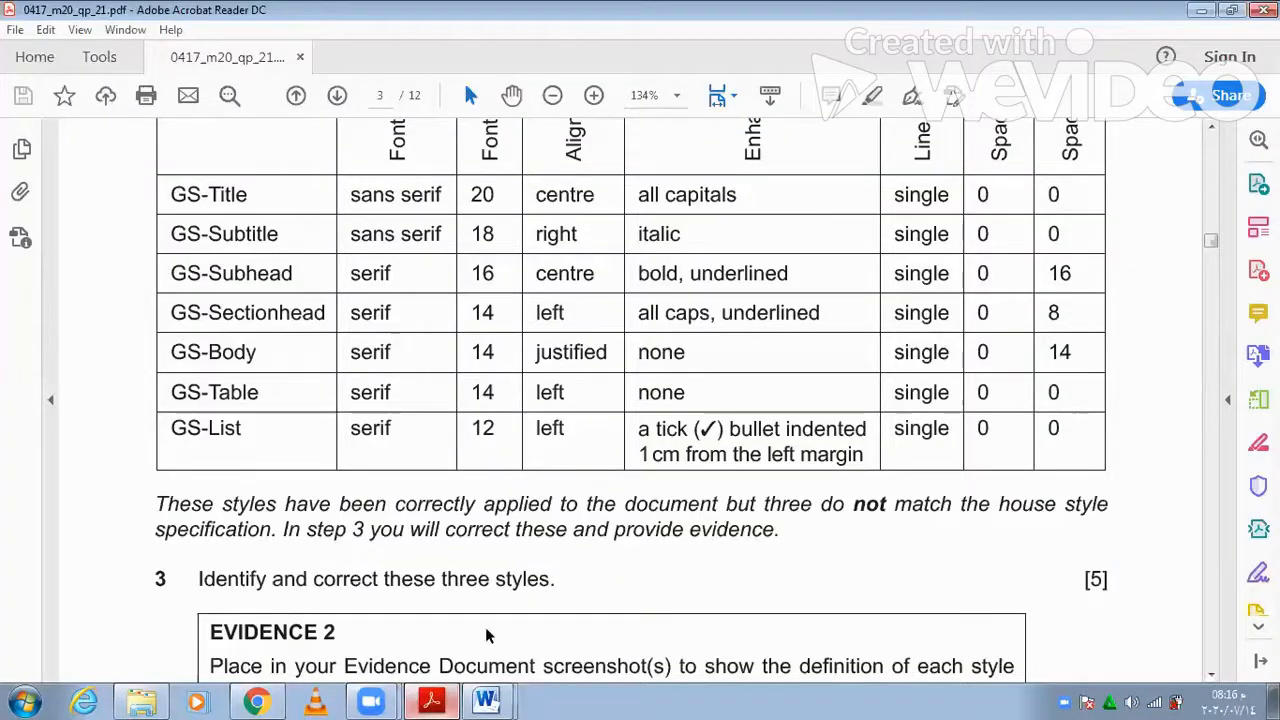
{"action": "key", "text": "alt+Tab"}
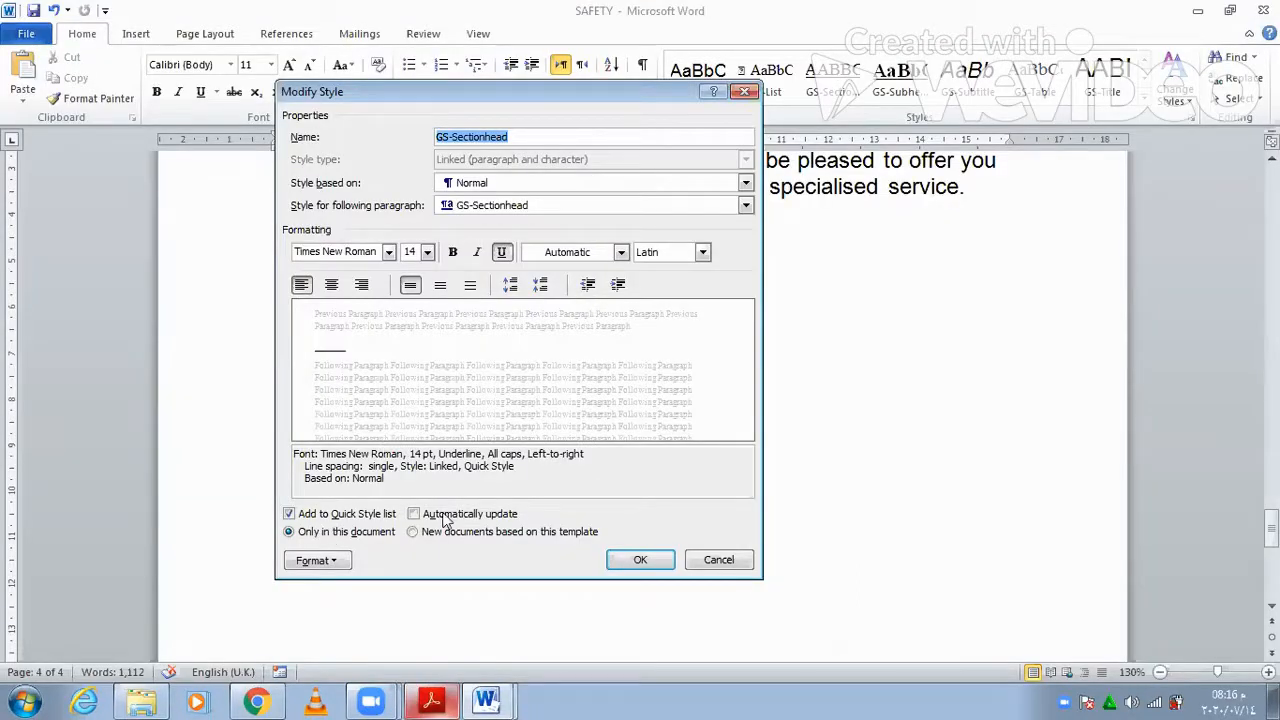
{"action": "left_click", "coordinate": [335, 561]}
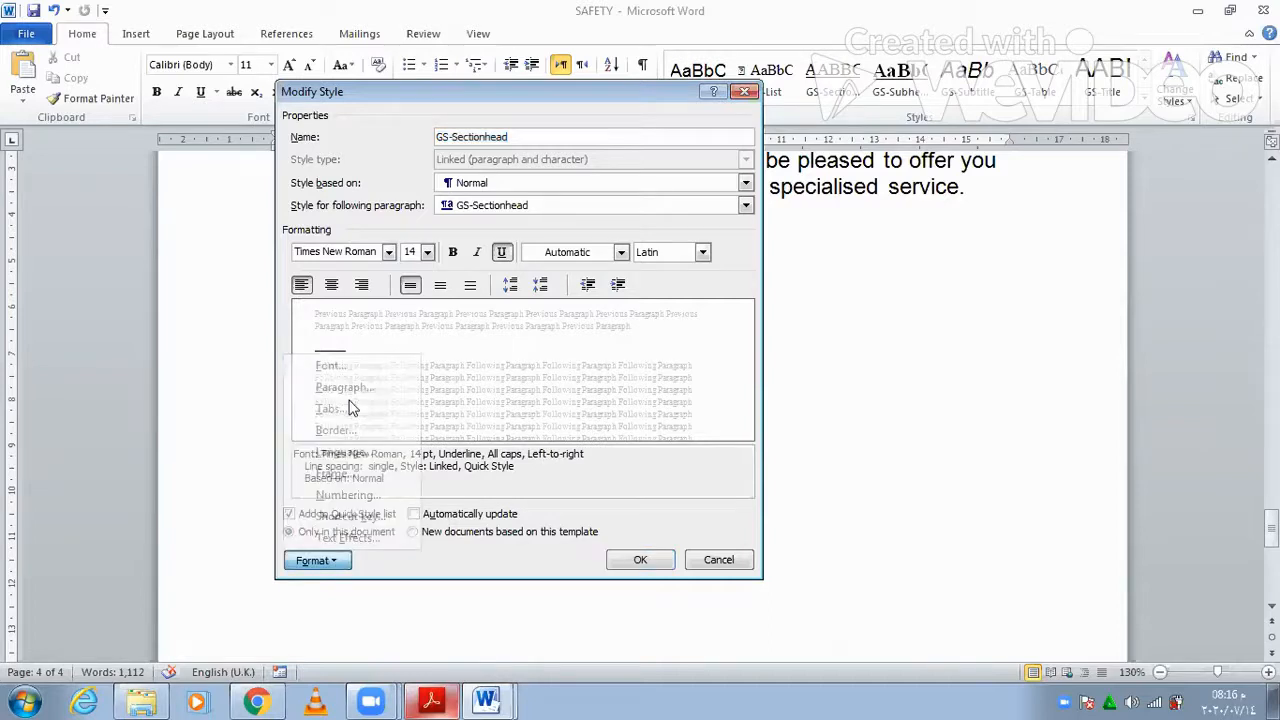
{"action": "left_click", "coordinate": [350, 388]}
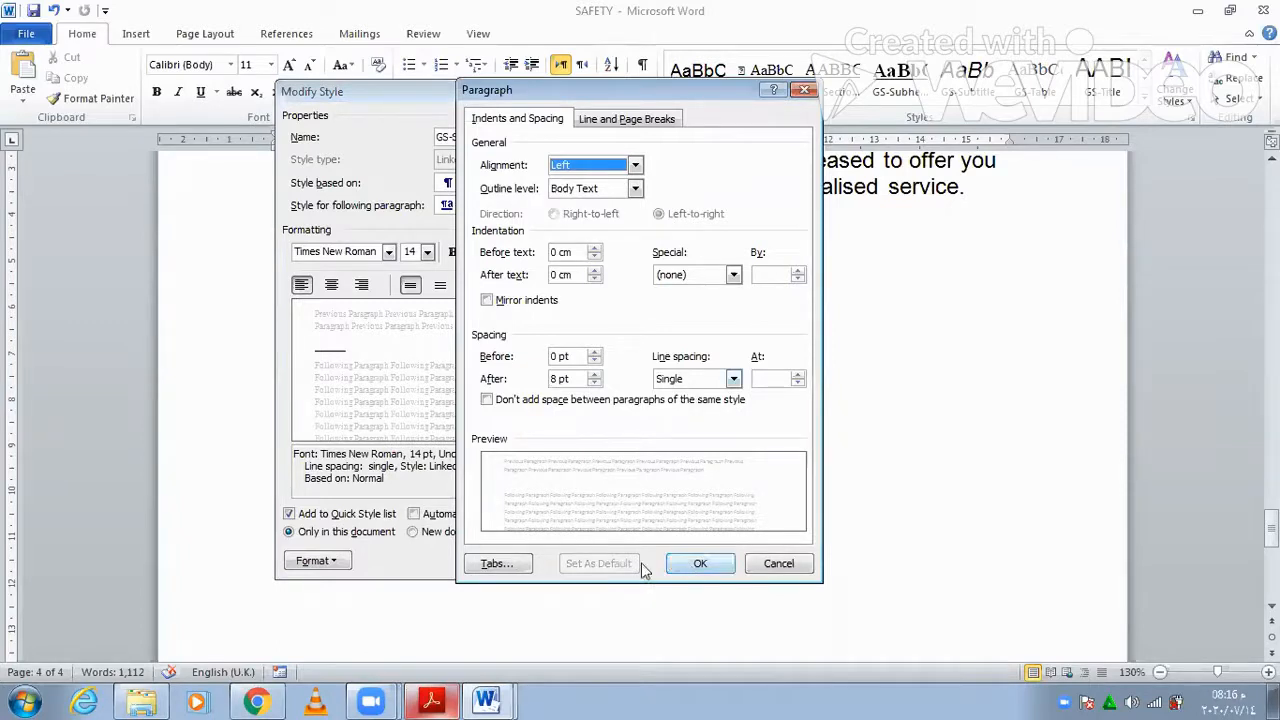
{"action": "key", "text": "Escape"}
{"action": "key", "text": "Escape"}
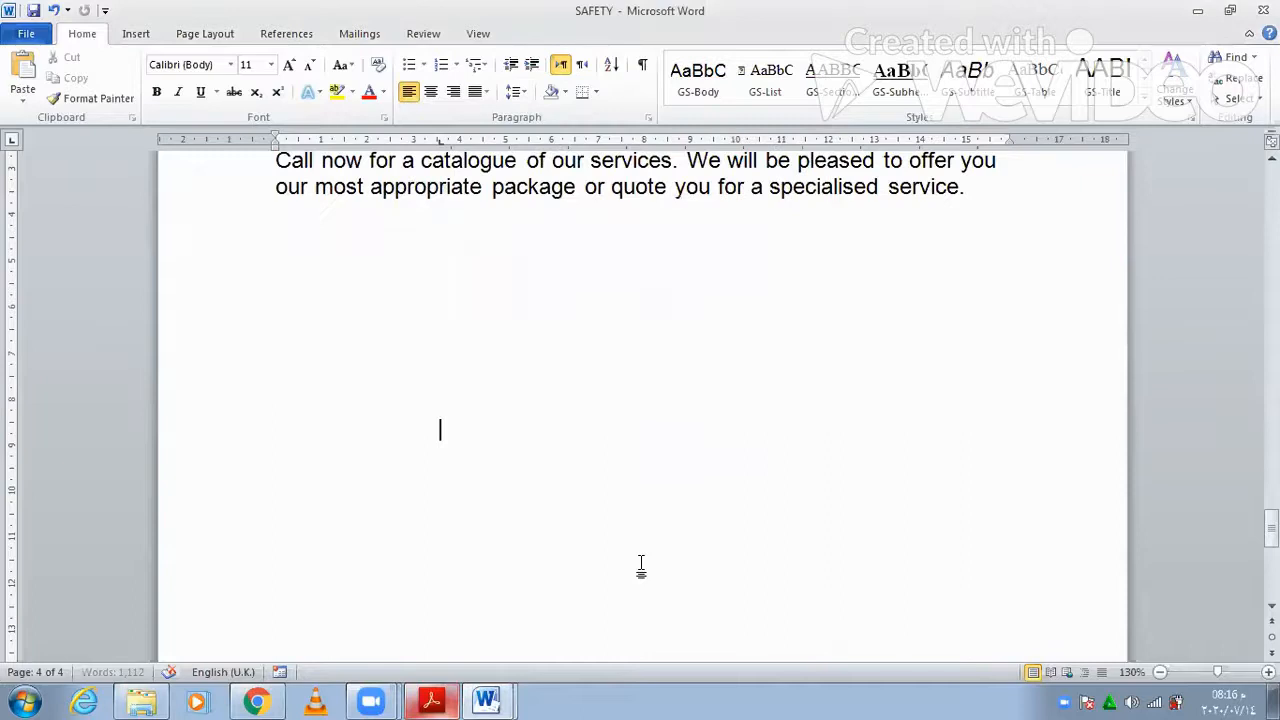
{"action": "left_click", "coordinate": [426, 699]}
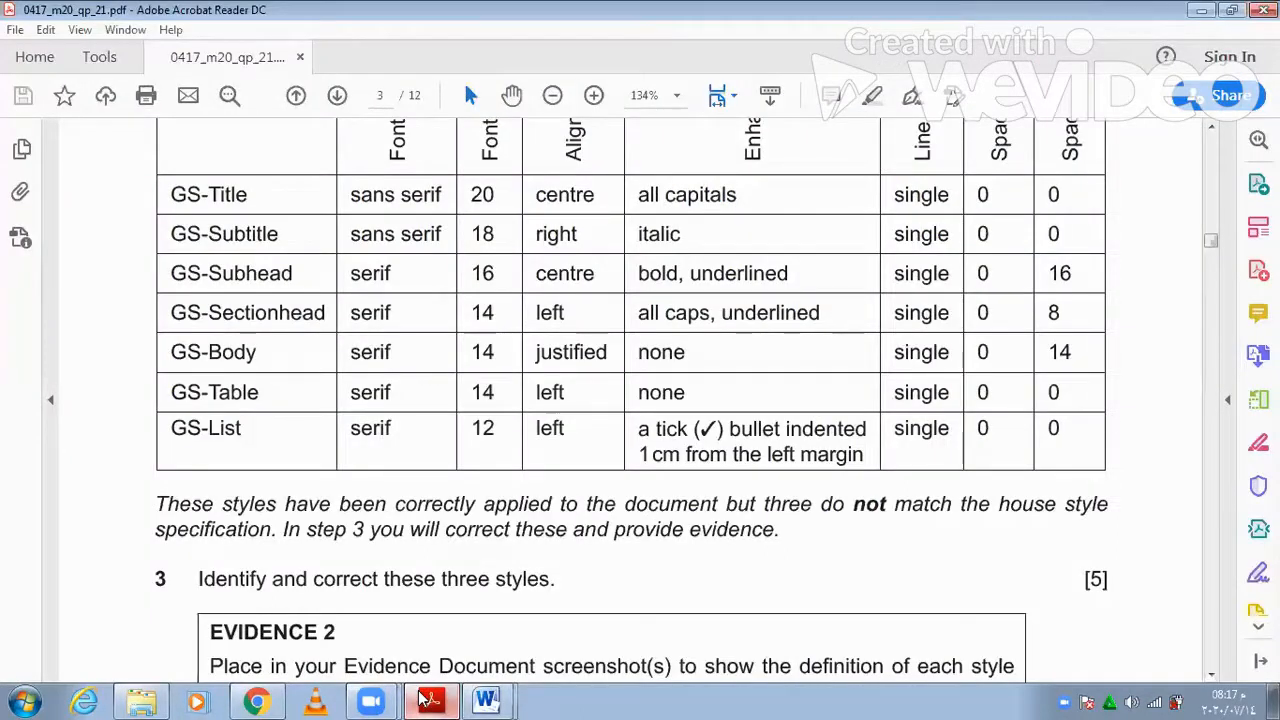
- Make the GS-Body style's paragraphs justified
{"action": "left_click", "coordinate": [426, 699]}
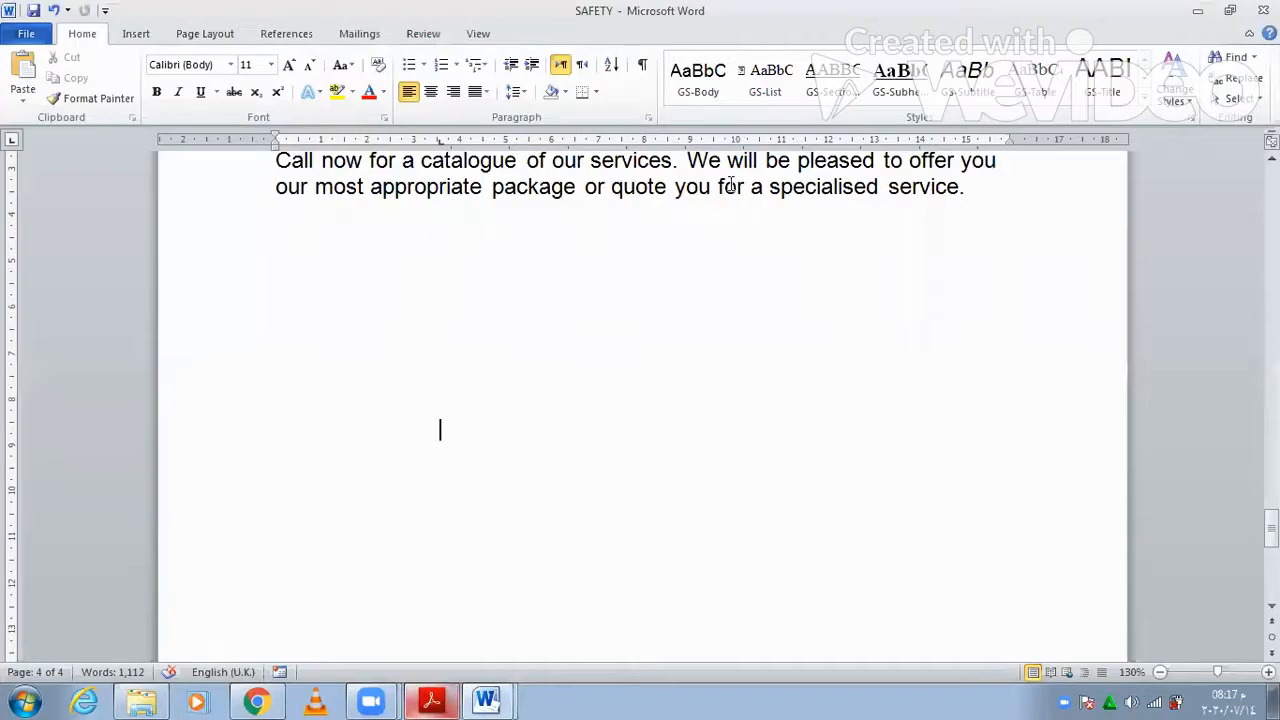
{"action": "left_click", "coordinate": [738, 134]}
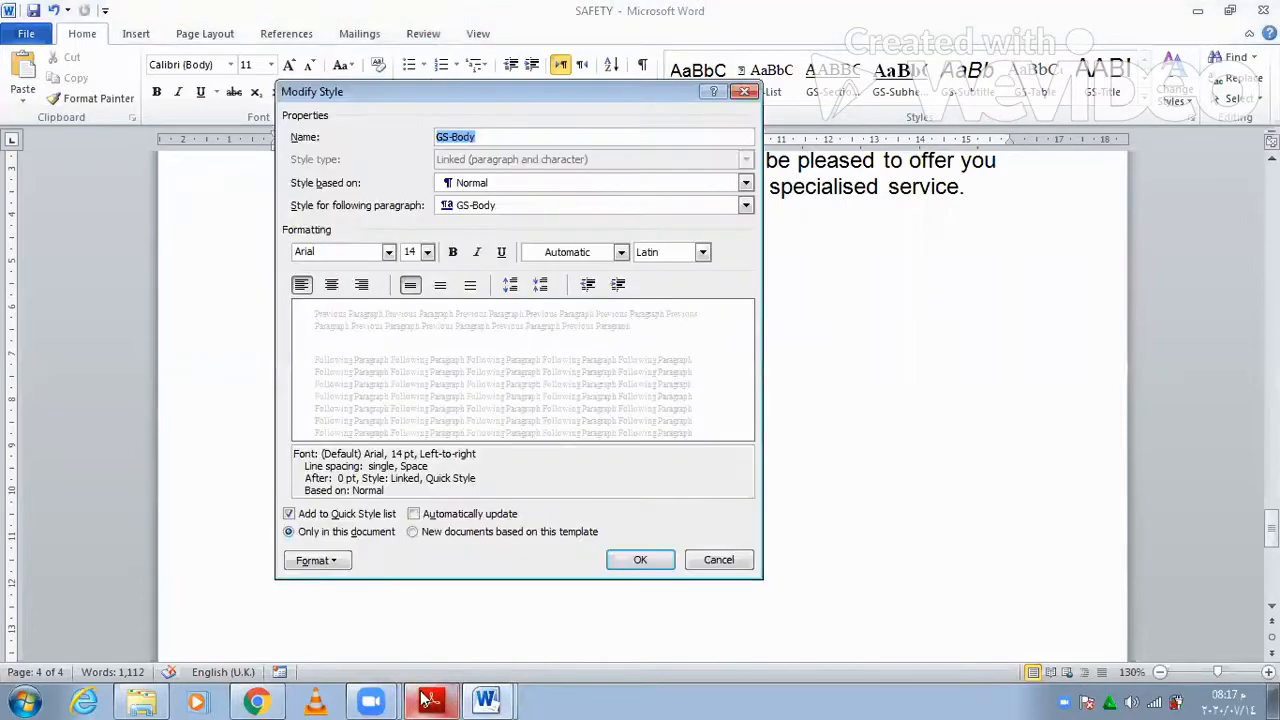
{"action": "left_click", "coordinate": [428, 699]}
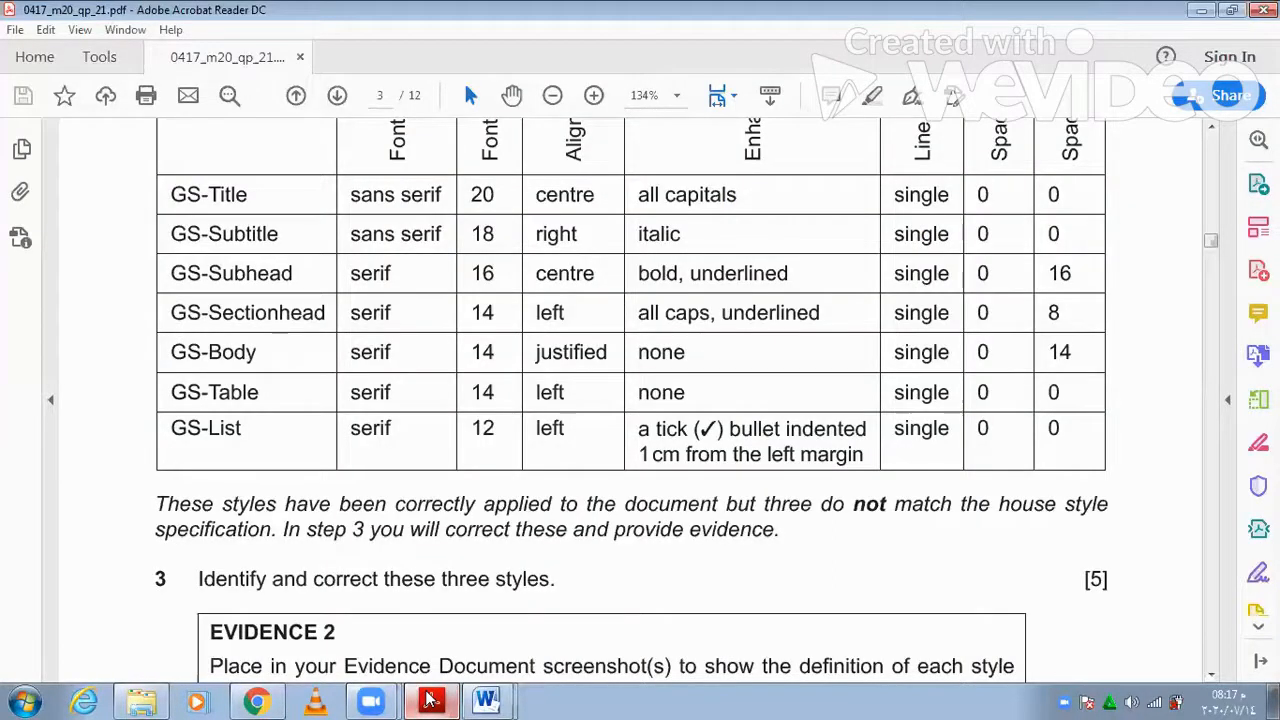
{"action": "left_click", "coordinate": [428, 699]}
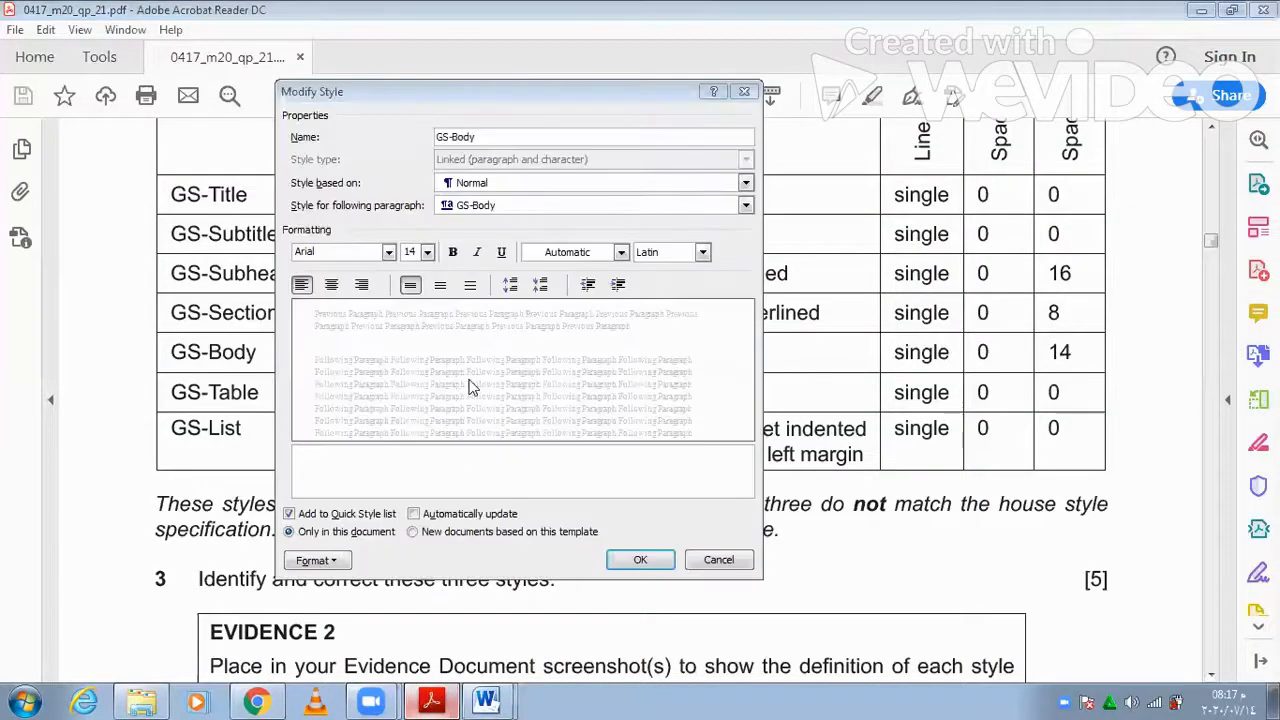
{"action": "left_click", "coordinate": [470, 385]}
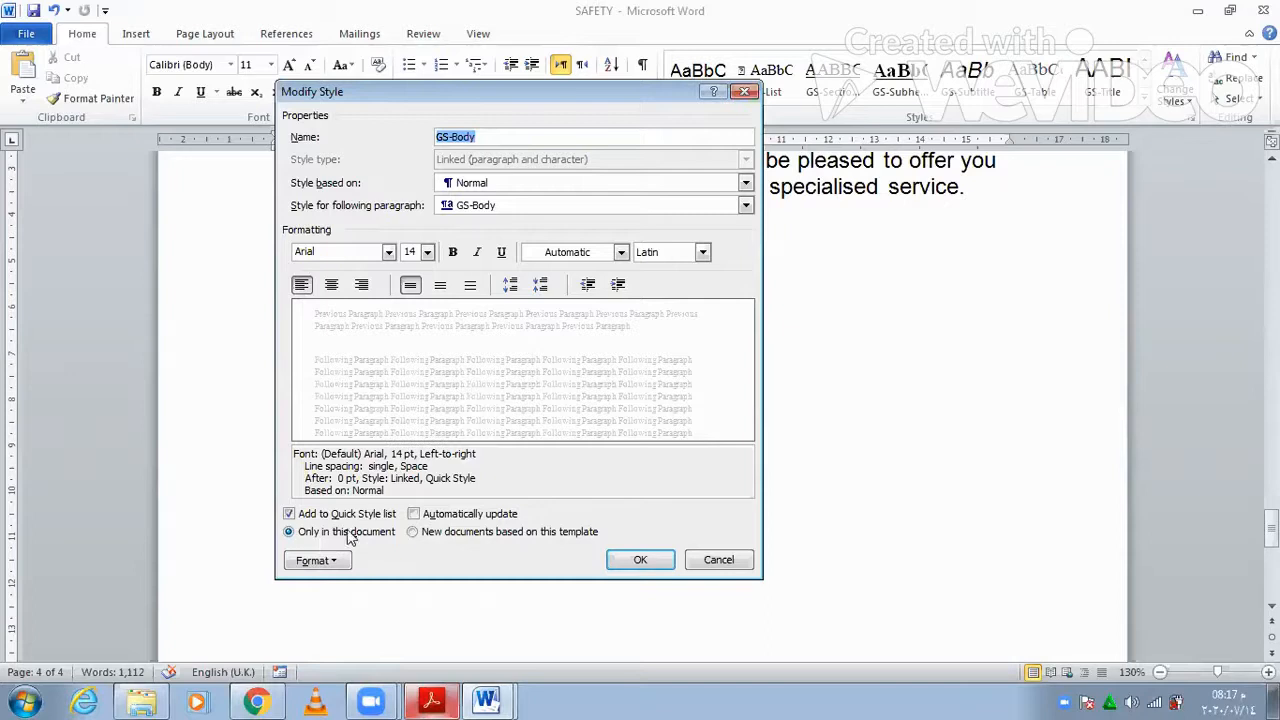
{"action": "left_click", "coordinate": [315, 560]}
{"action": "left_click", "coordinate": [371, 393]}
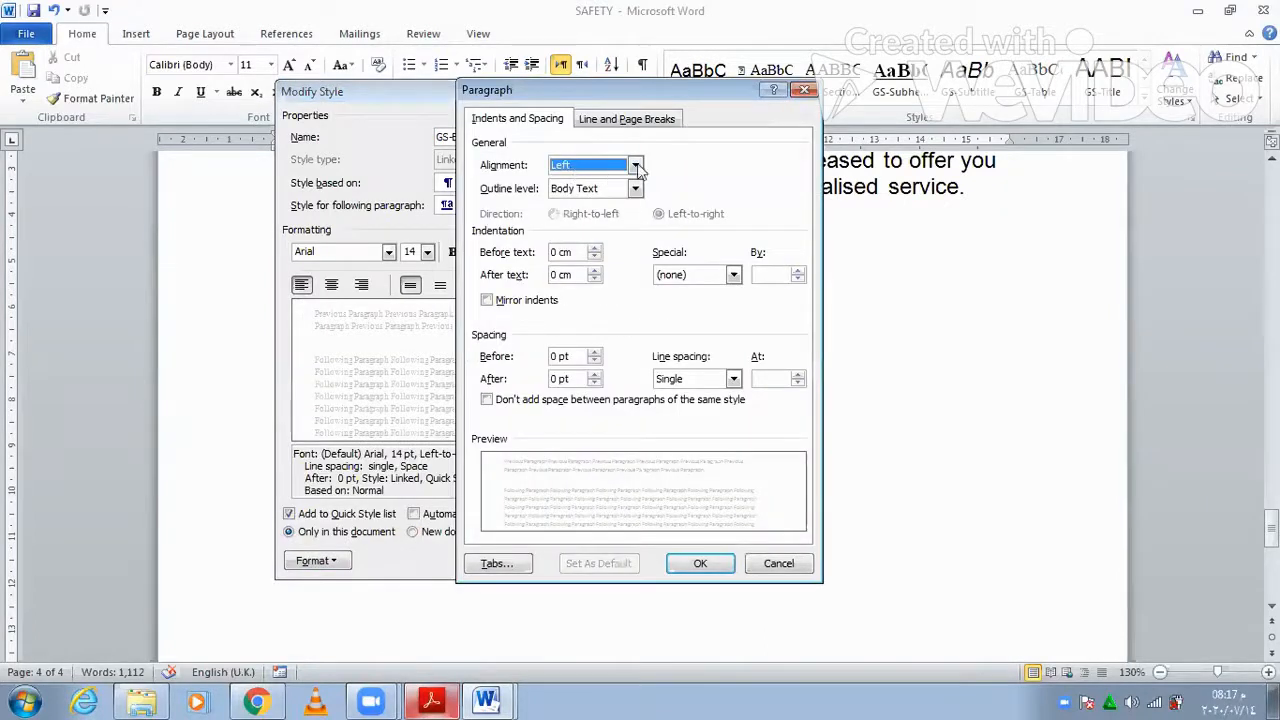
{"action": "left_click", "coordinate": [636, 166]}
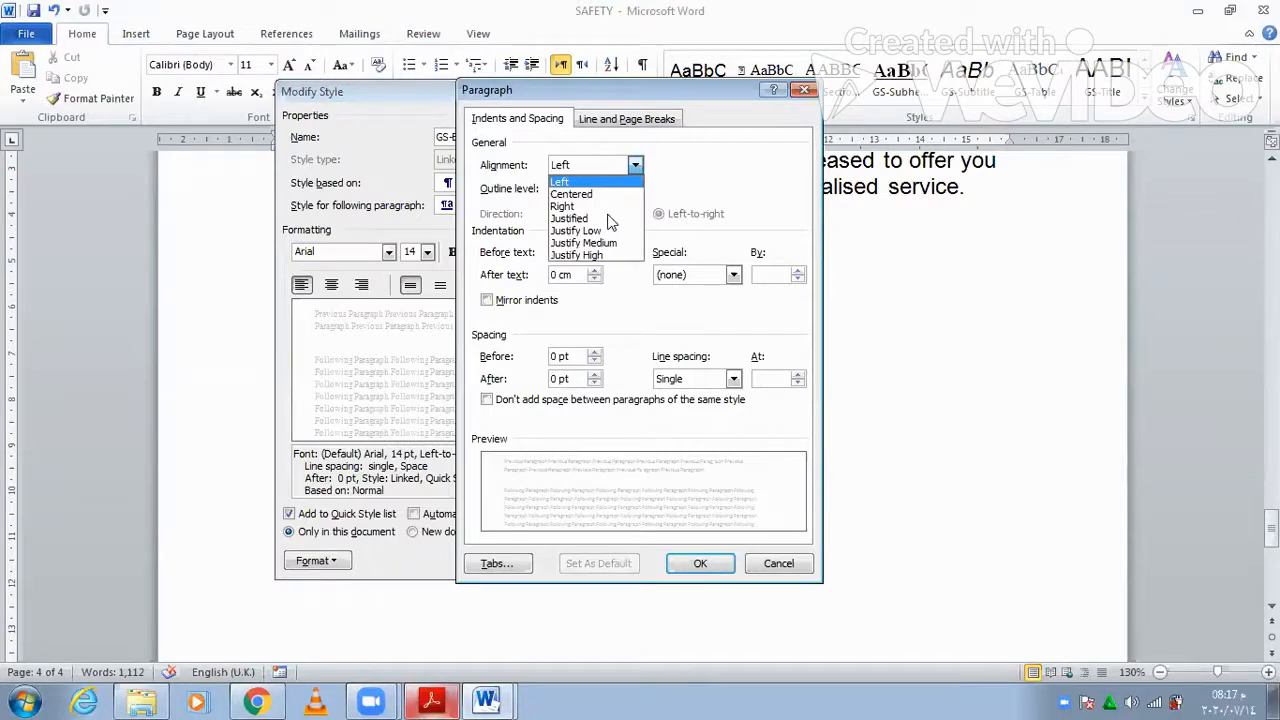
{"action": "left_click", "coordinate": [608, 220]}
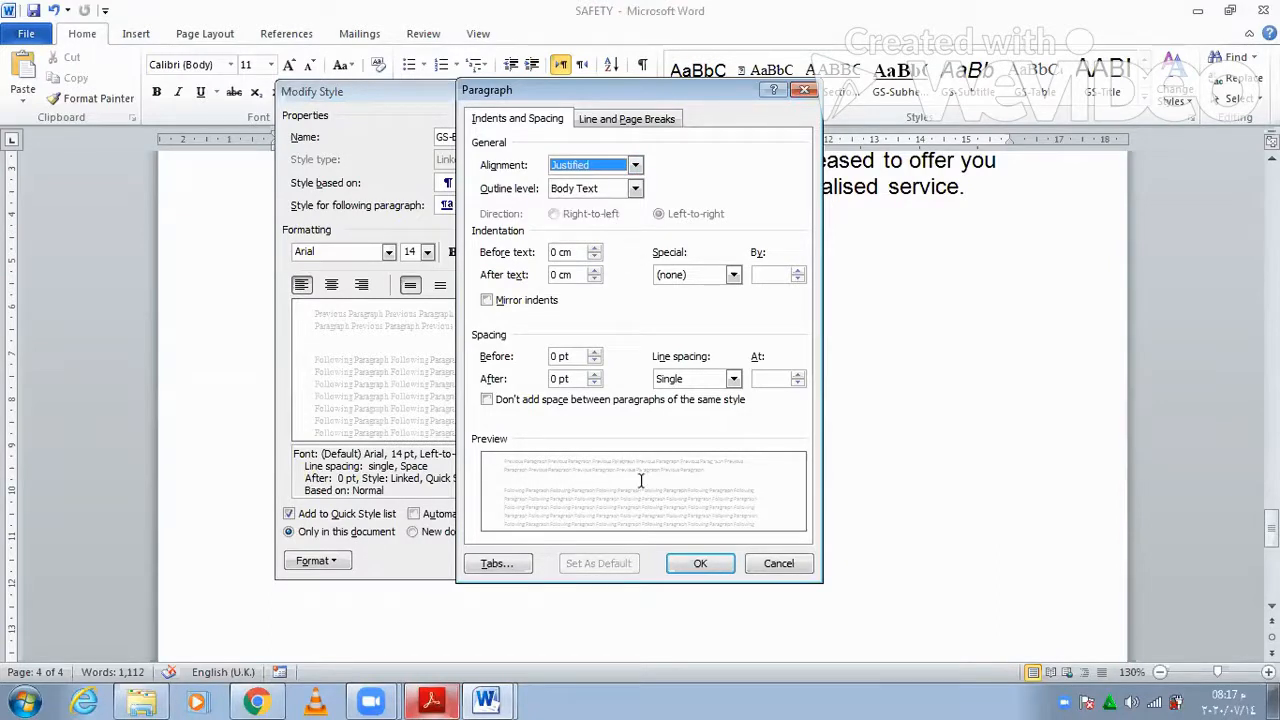
- Set GS-Body's spacing after to 14 pt and save the style
{"action": "left_click", "coordinate": [440, 700]}
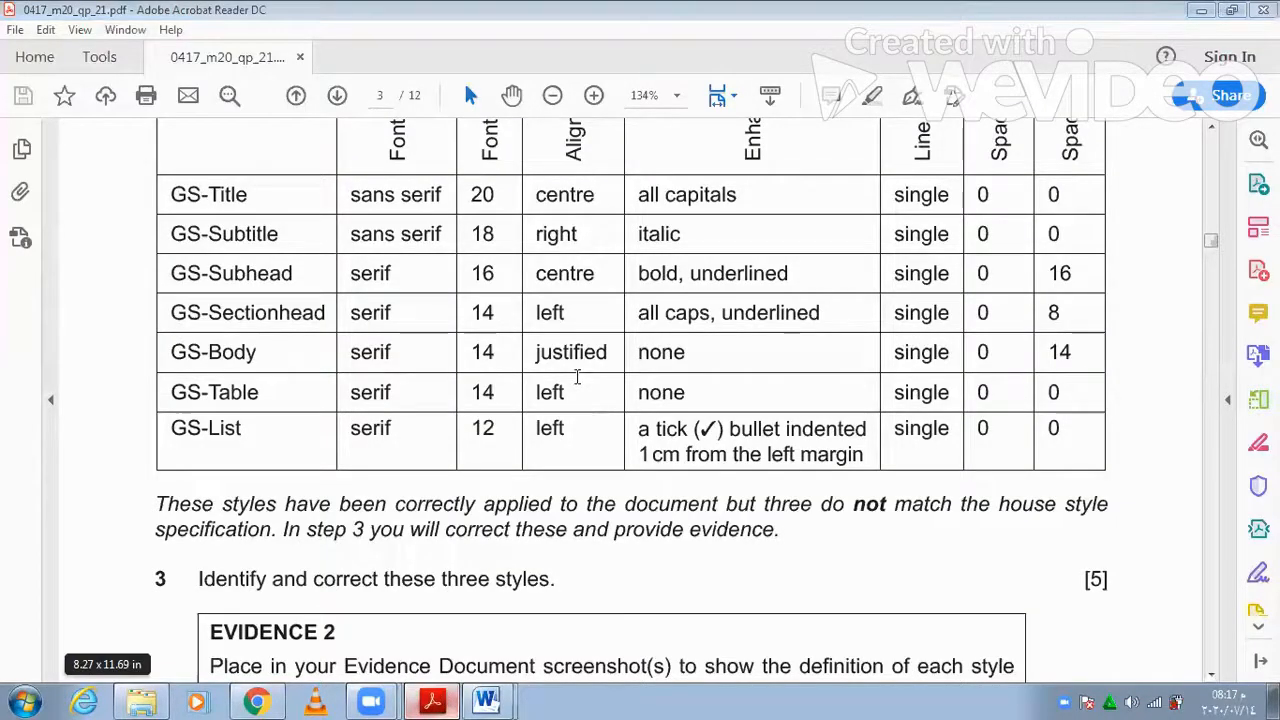
{"action": "key", "text": "alt+Tab"}
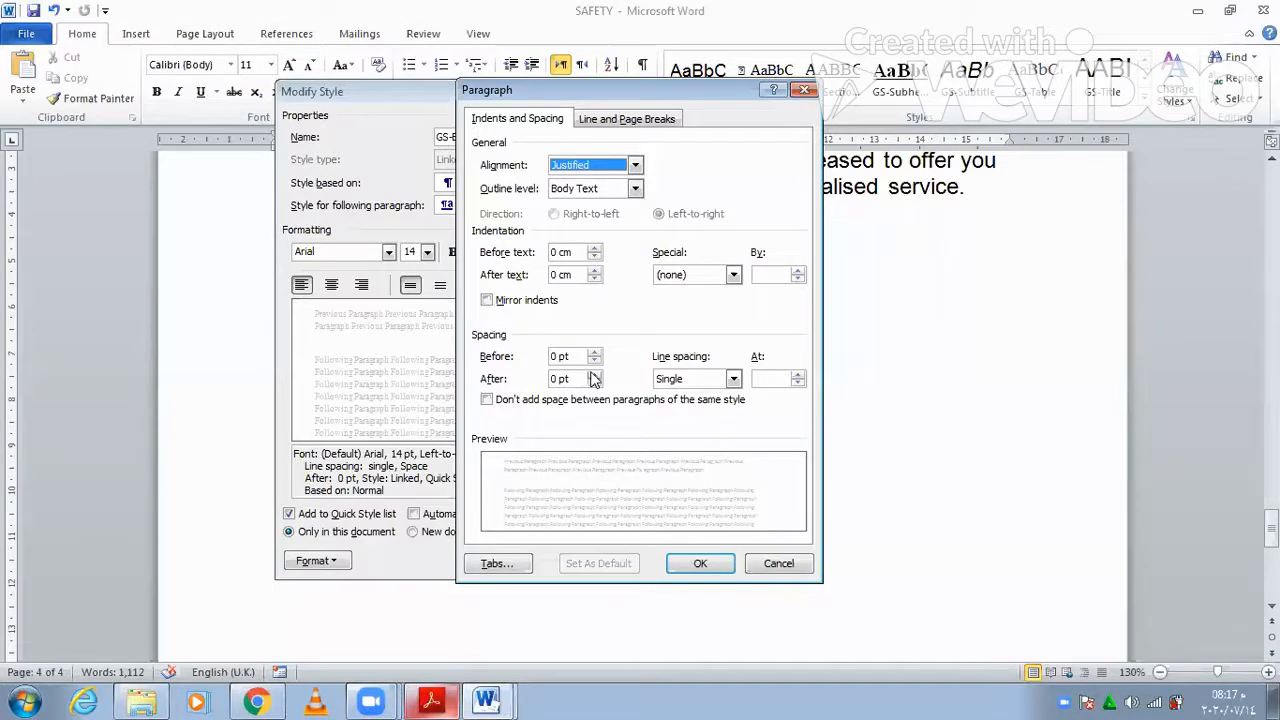
{"action": "left_click", "coordinate": [594, 374]}
{"action": "left_click", "coordinate": [594, 374]}
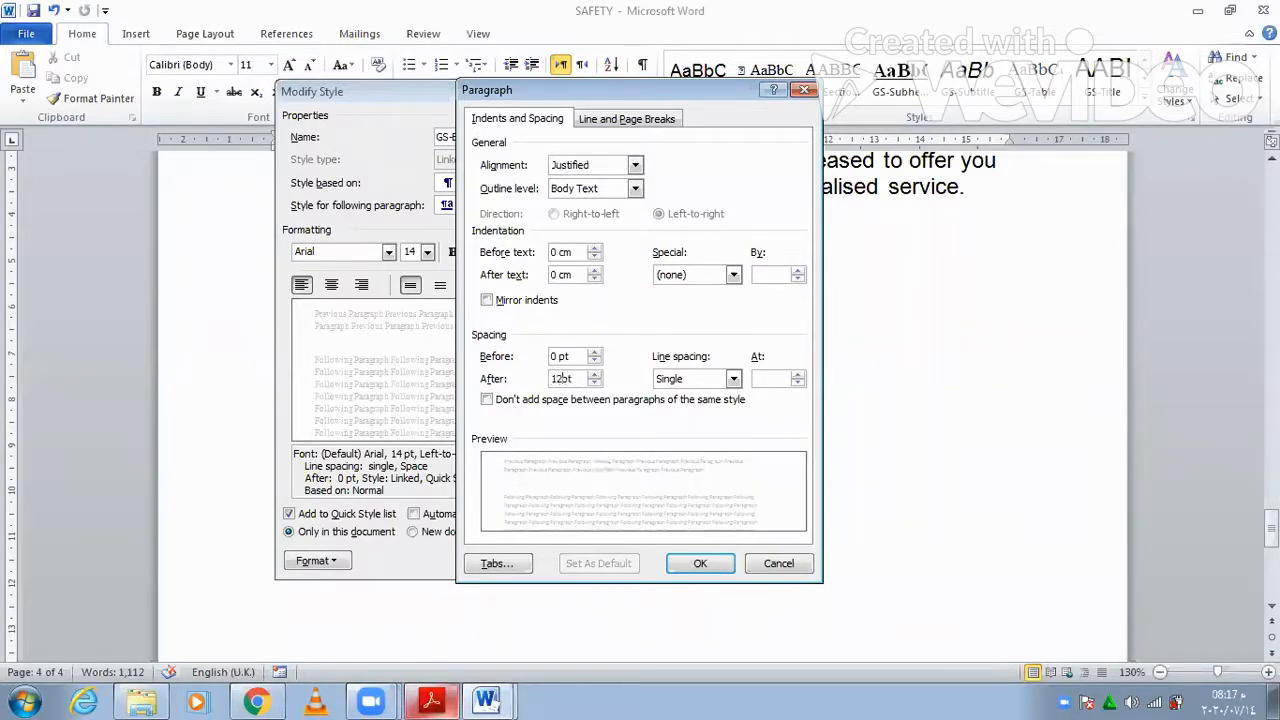
{"action": "key", "text": "BackSpace"}
{"action": "type", "text": "4"}
{"action": "key", "text": "Return"}
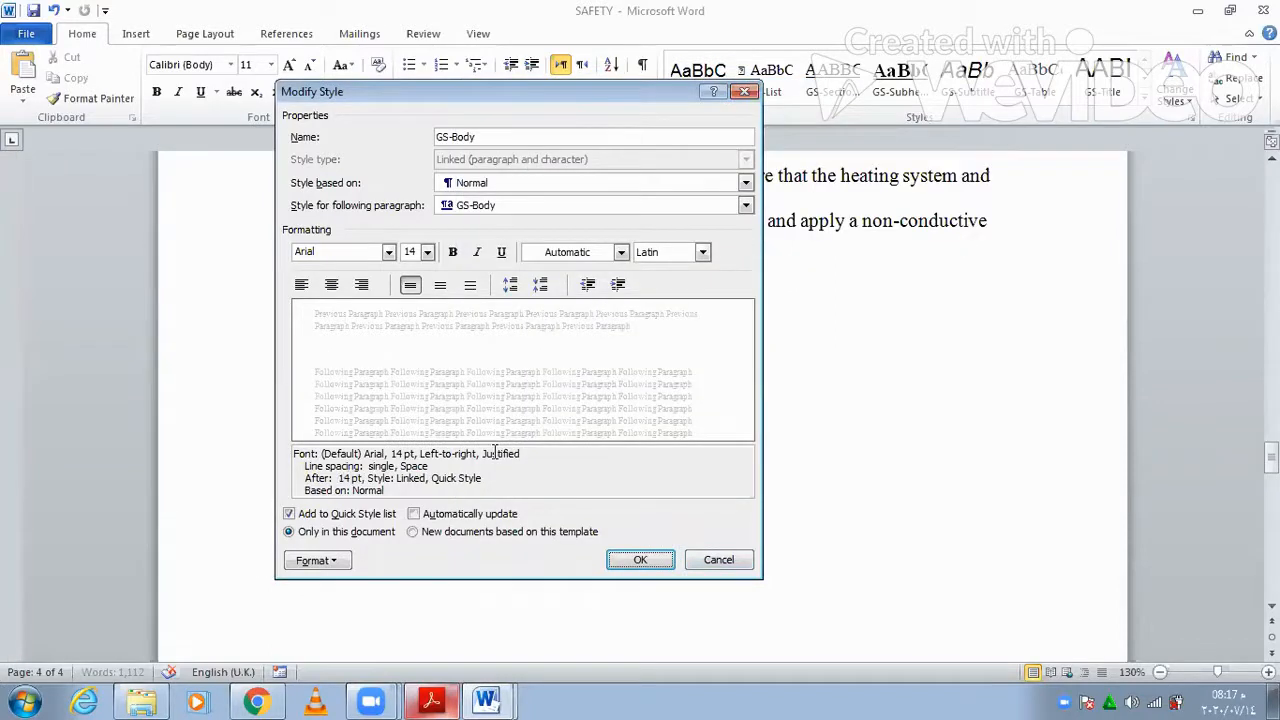
{"action": "left_click", "coordinate": [641, 560]}
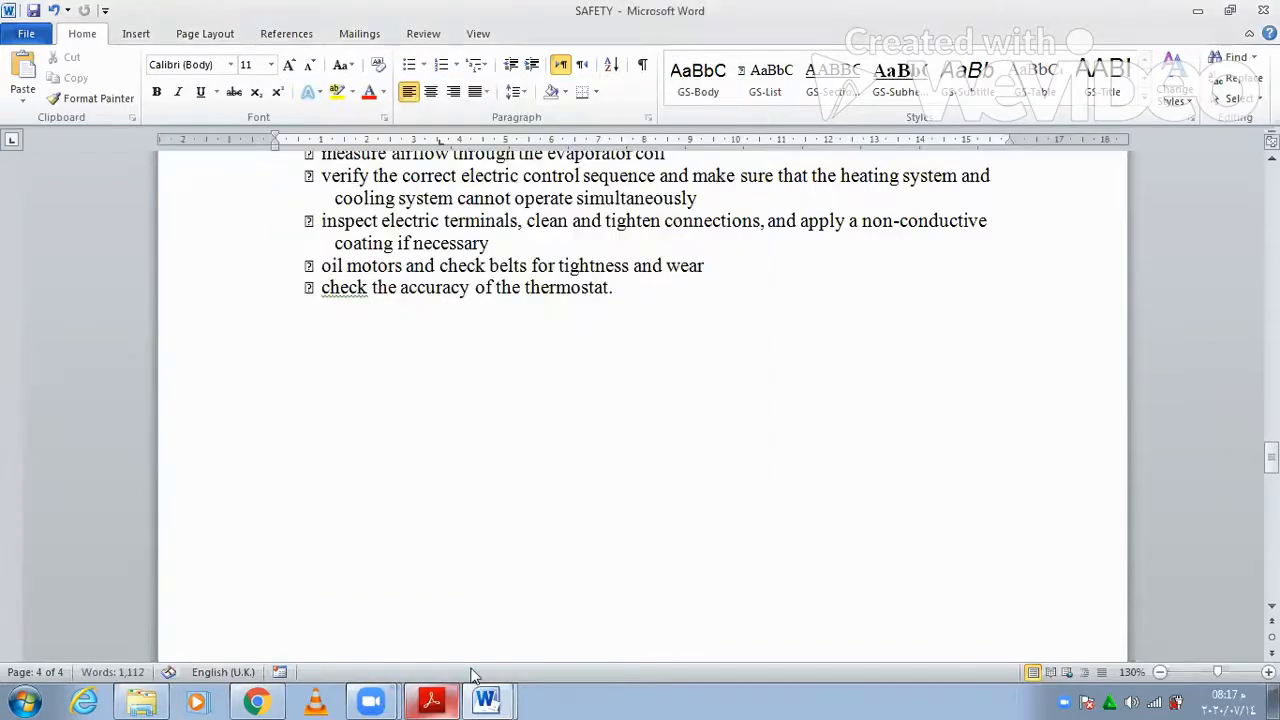
{"action": "left_click", "coordinate": [485, 700]}
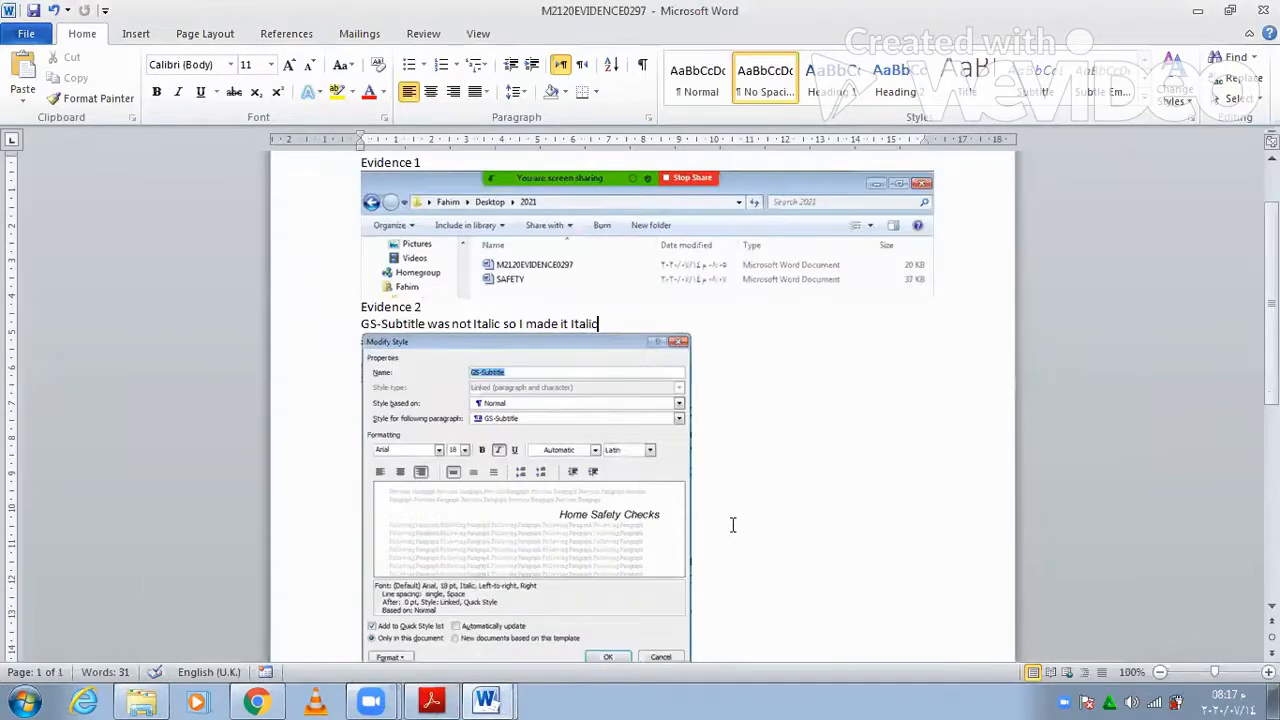
- Paste the GS-Body style screenshot on a new line above Evidence 3 and select it
{"action": "scroll", "coordinate": [732, 524], "scroll_direction": "down", "scroll_amount": 2}
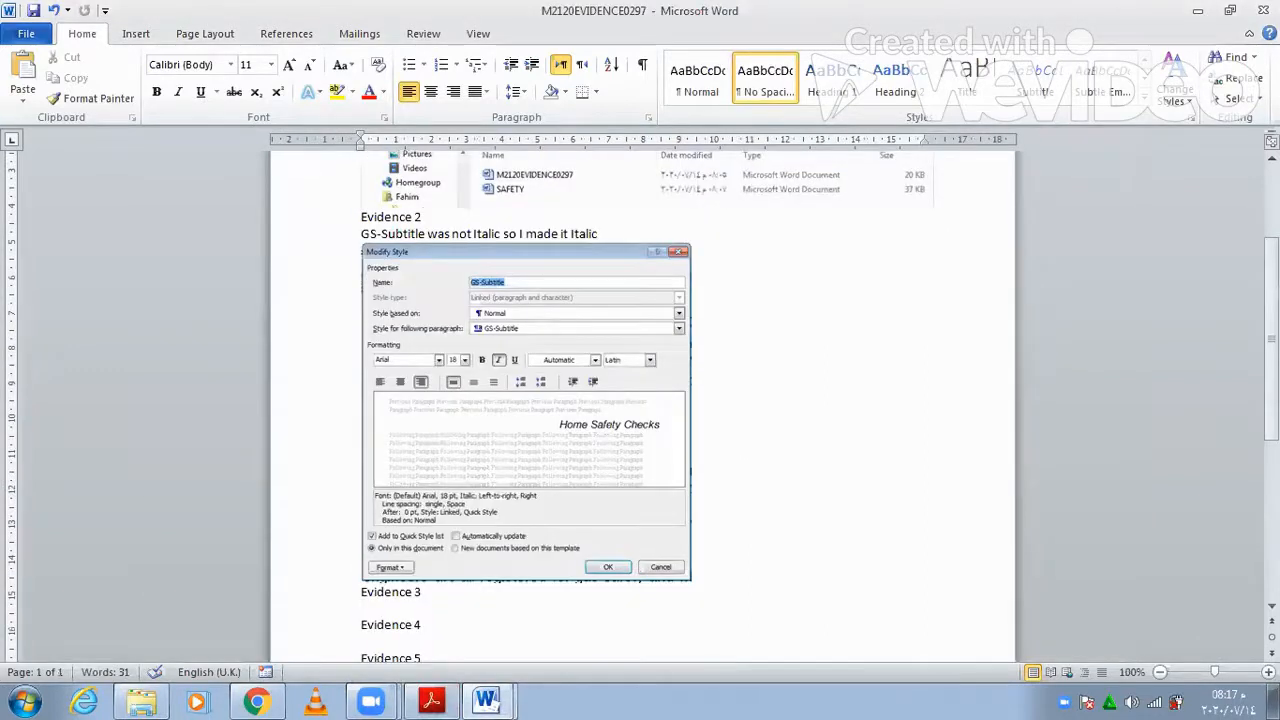
{"action": "key", "text": "Return"}
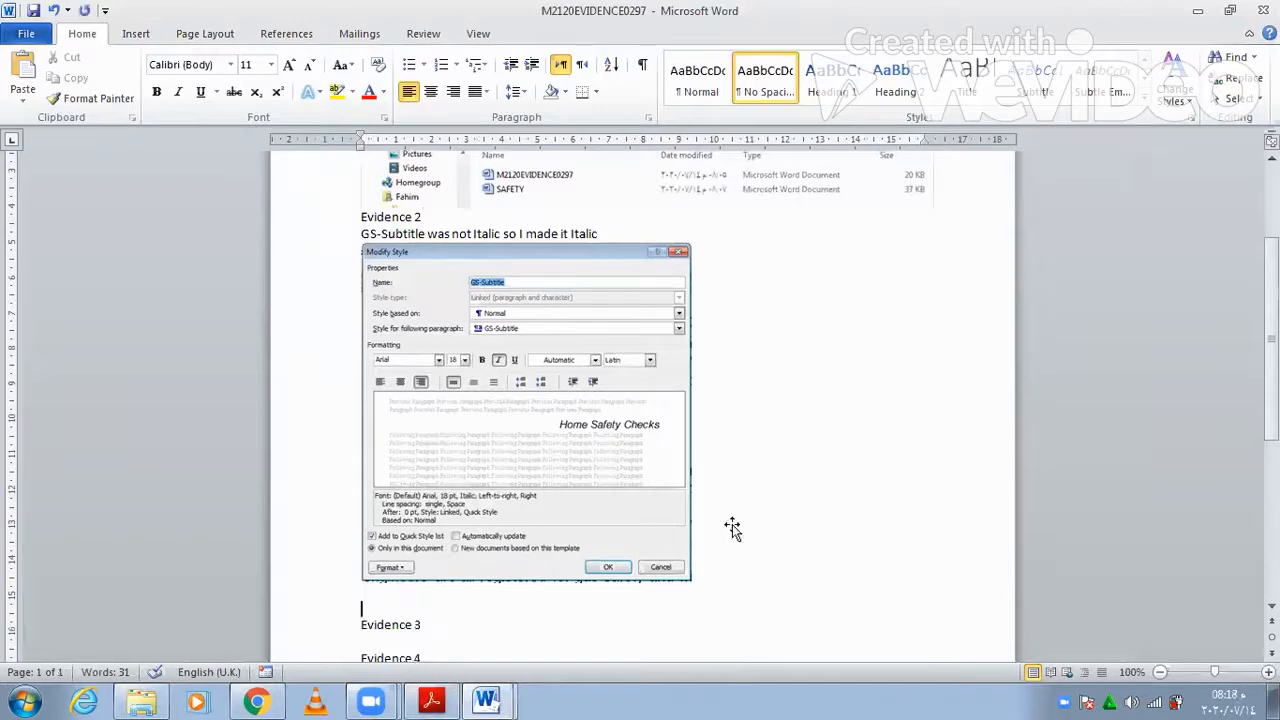
{"action": "key", "text": "ctrl+v"}
{"action": "left_click", "coordinate": [664, 392]}
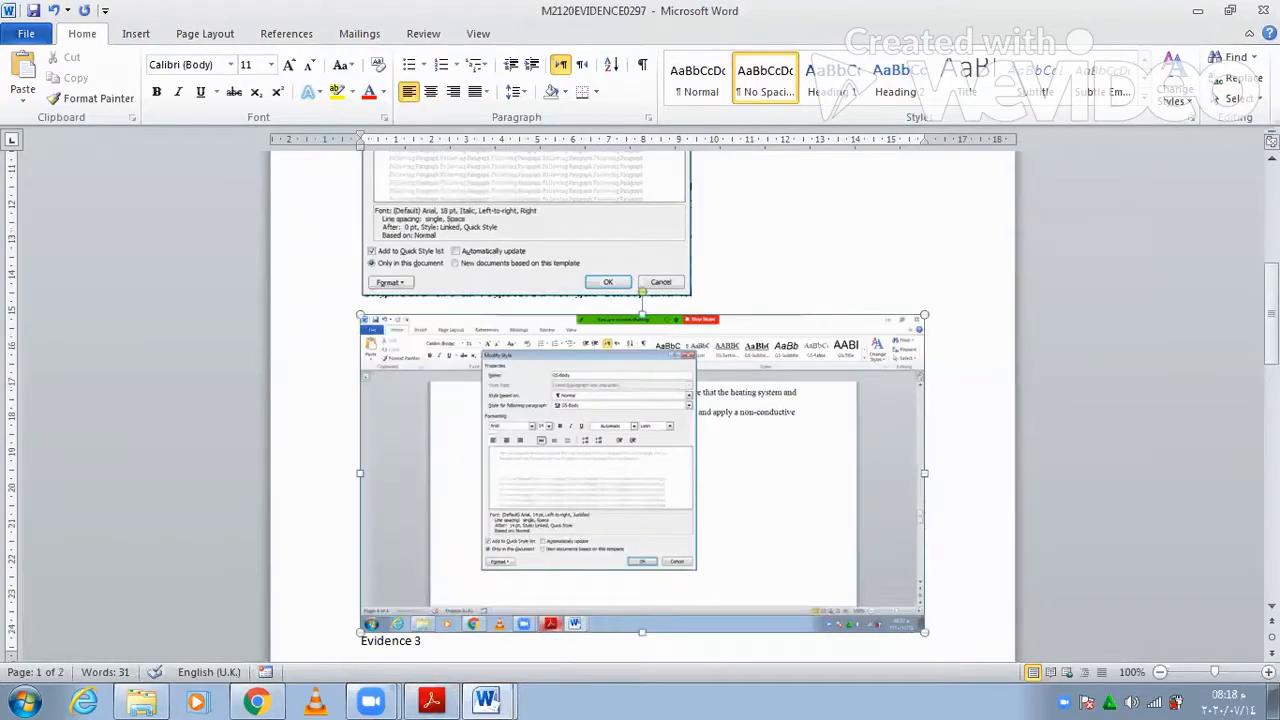
{"action": "left_click", "coordinate": [935, 418]}
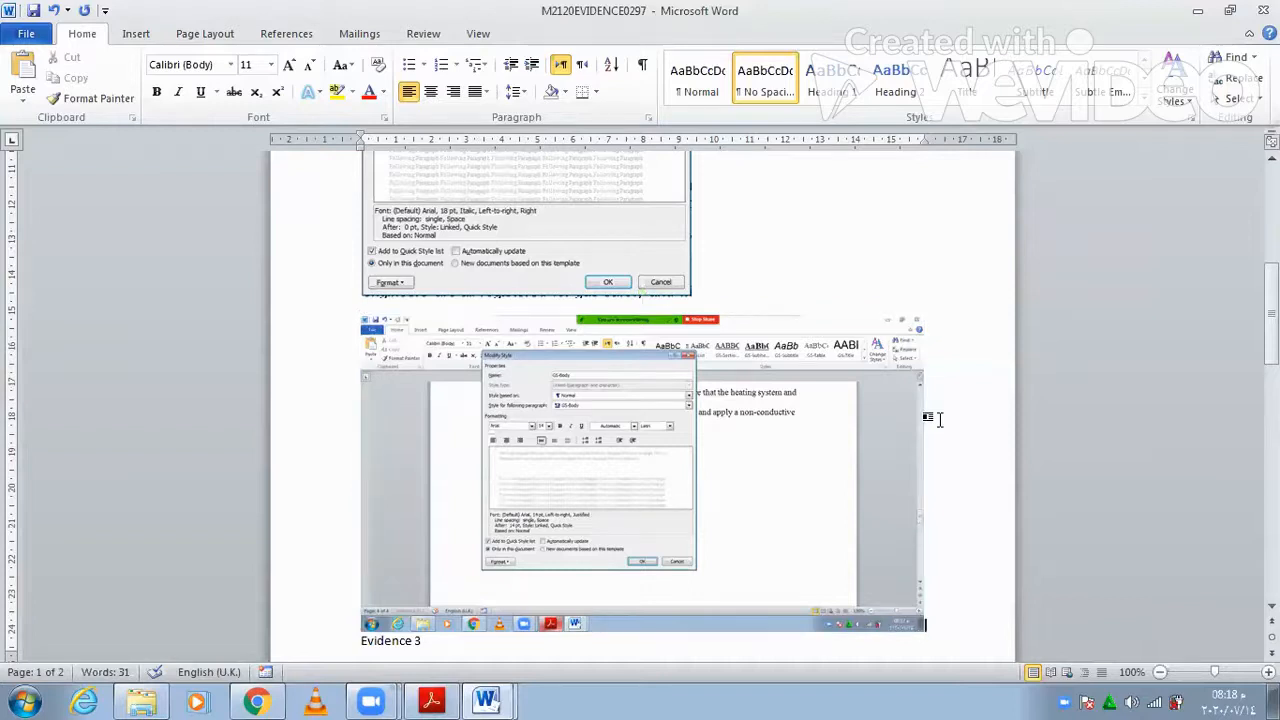
{"action": "scroll", "coordinate": [939, 418], "scroll_direction": "up", "scroll_amount": 1}
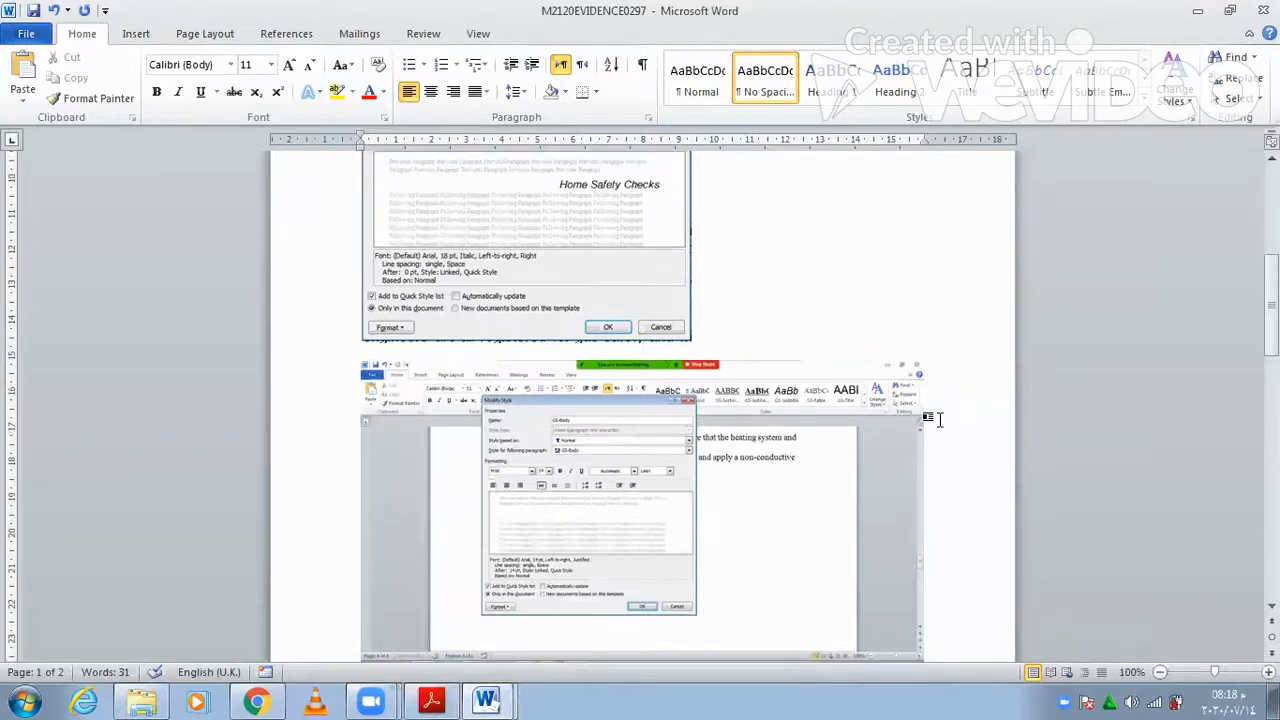
{"action": "left_click", "coordinate": [865, 480]}
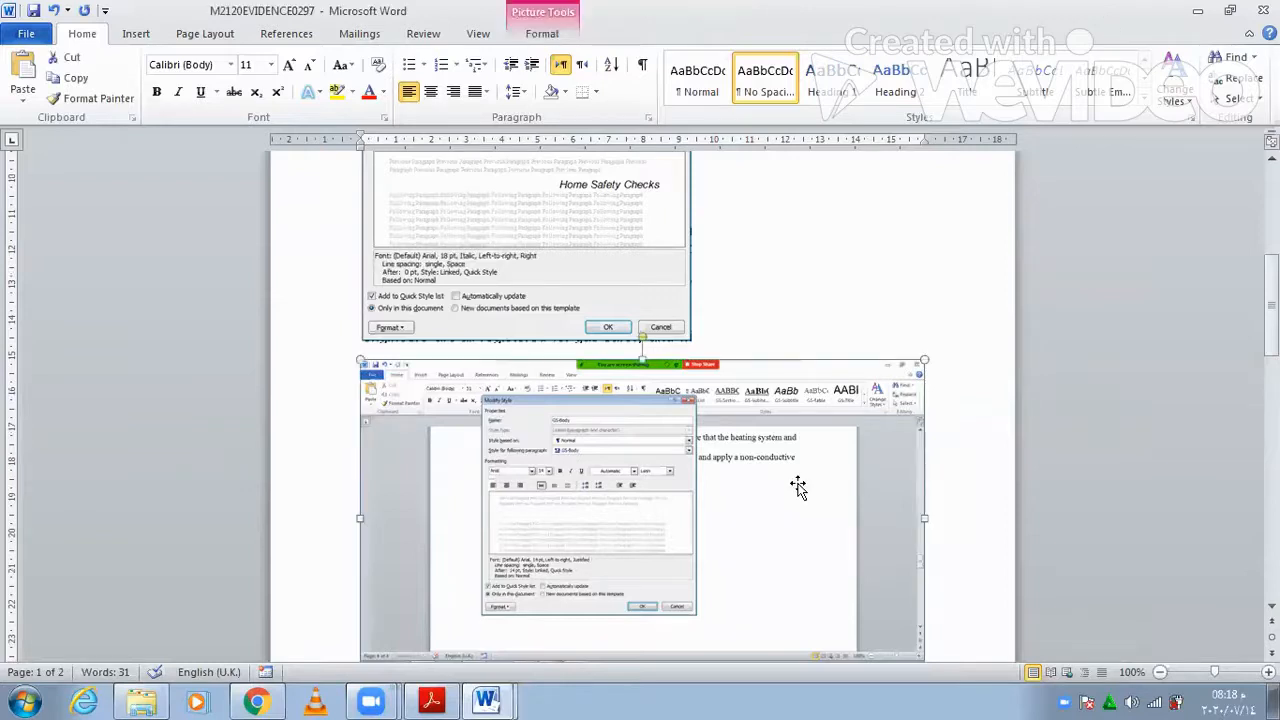
{"action": "left_click", "coordinate": [693, 346]}
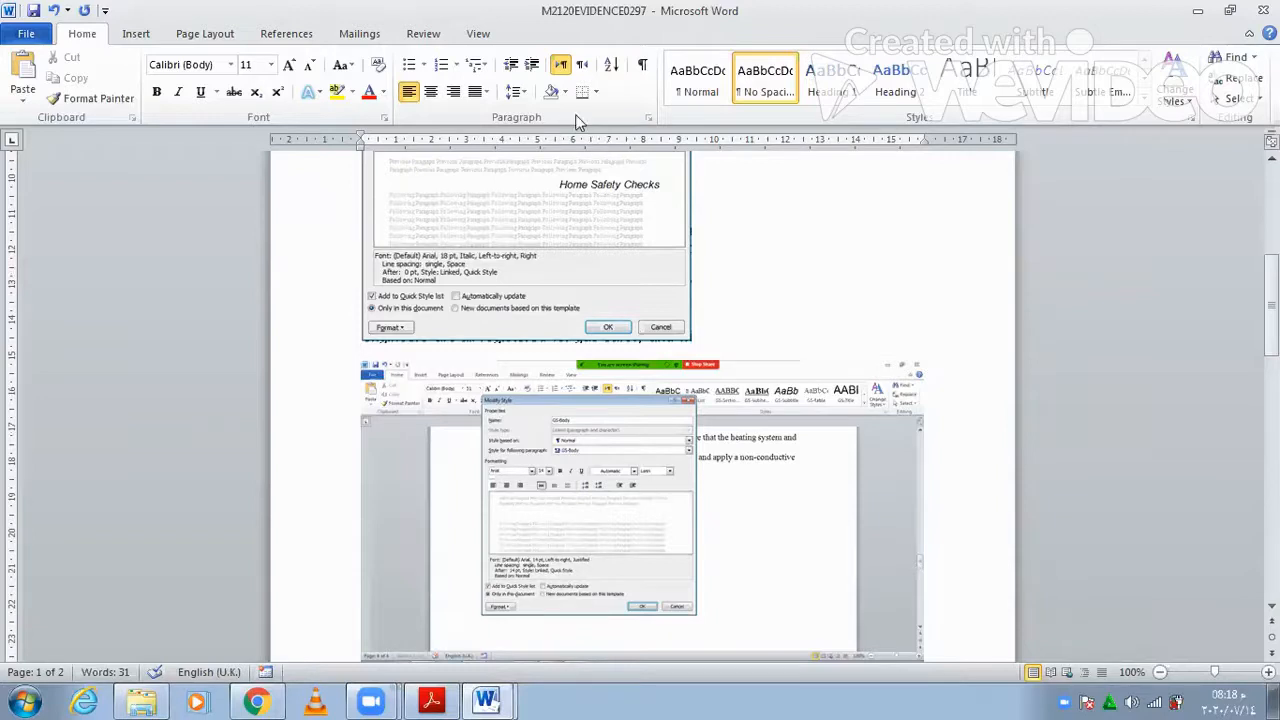
{"action": "left_click", "coordinate": [546, 38]}
- Crop the GS-Body screenshot down to just the style dialog
{"action": "left_click", "coordinate": [1120, 85]}
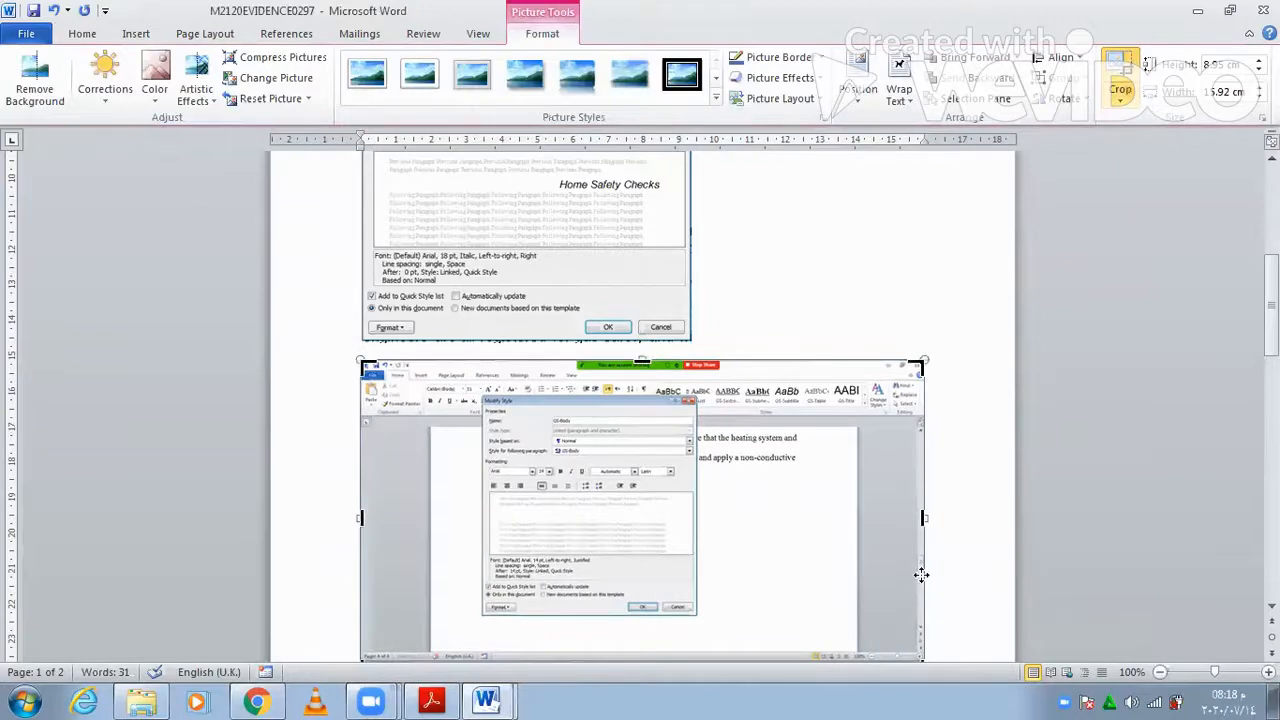
{"action": "scroll", "coordinate": [920, 574], "scroll_direction": "down", "scroll_amount": 1}
{"action": "left_click_drag", "start_coordinate": [912, 622], "coordinate": [697, 573]}
{"action": "left_click_drag", "start_coordinate": [365, 322], "coordinate": [448, 351]}
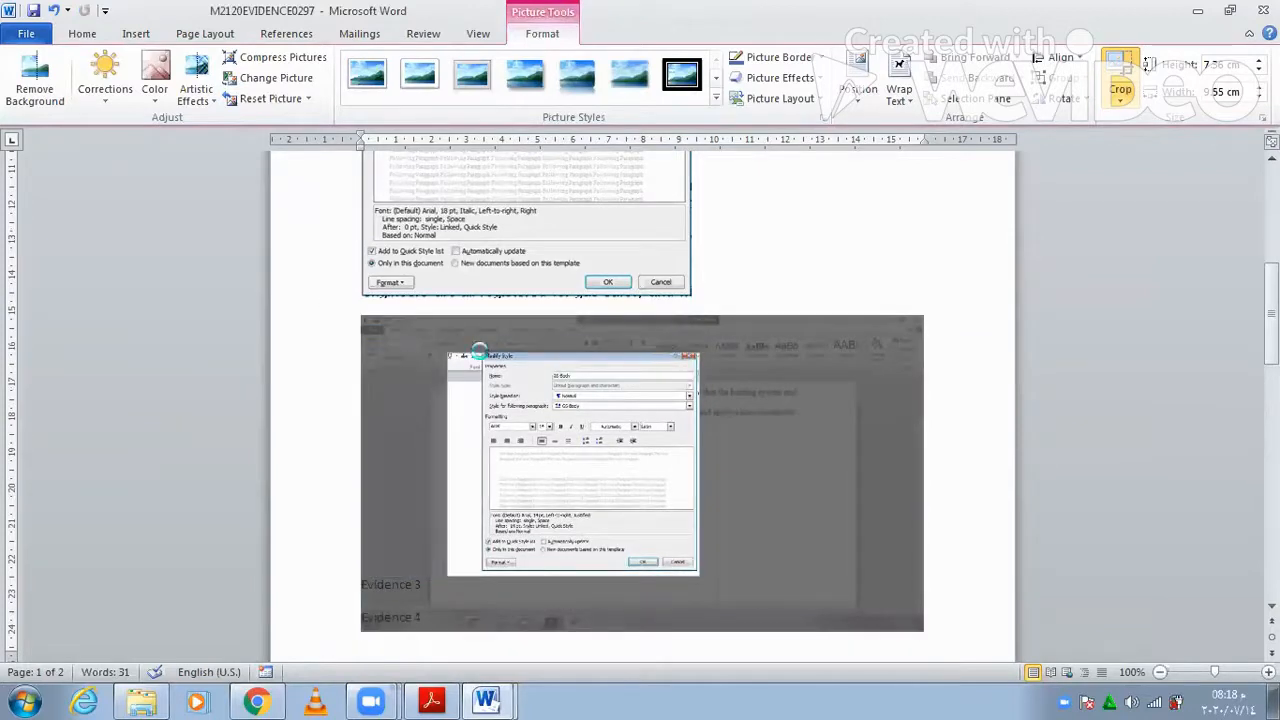
{"action": "left_click", "coordinate": [434, 451]}
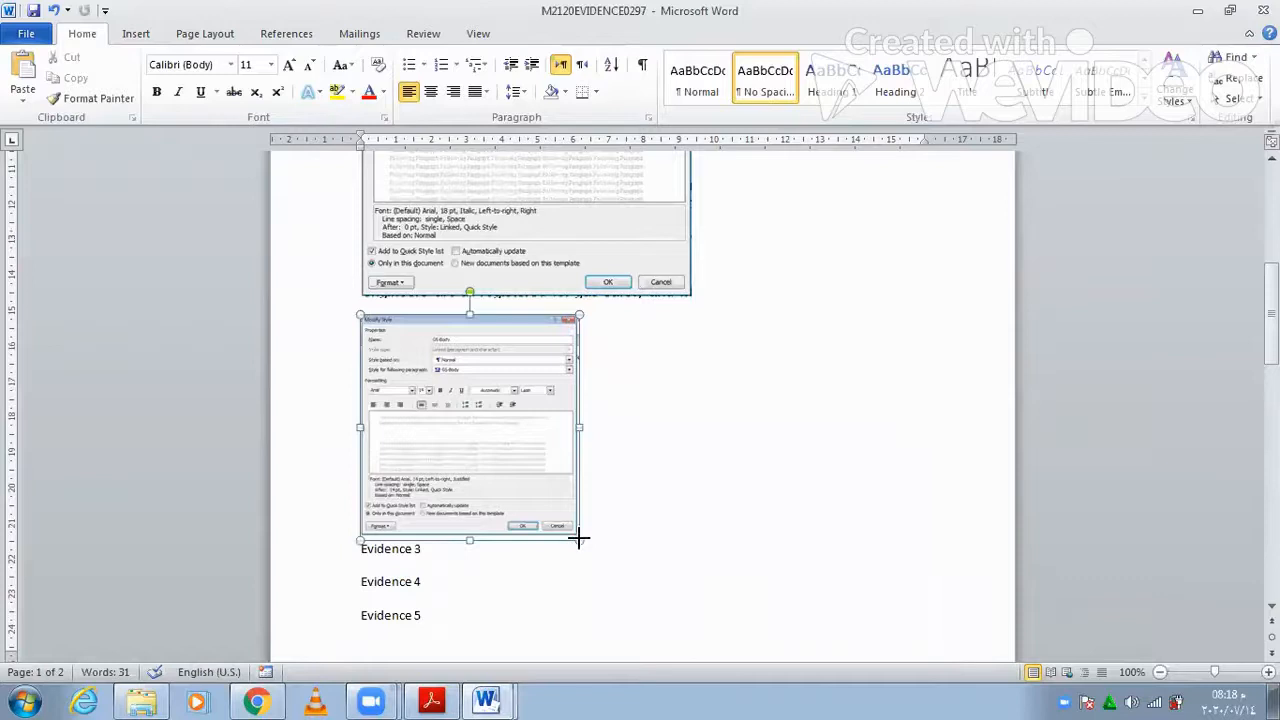
{"action": "left_click", "coordinate": [578, 538]}
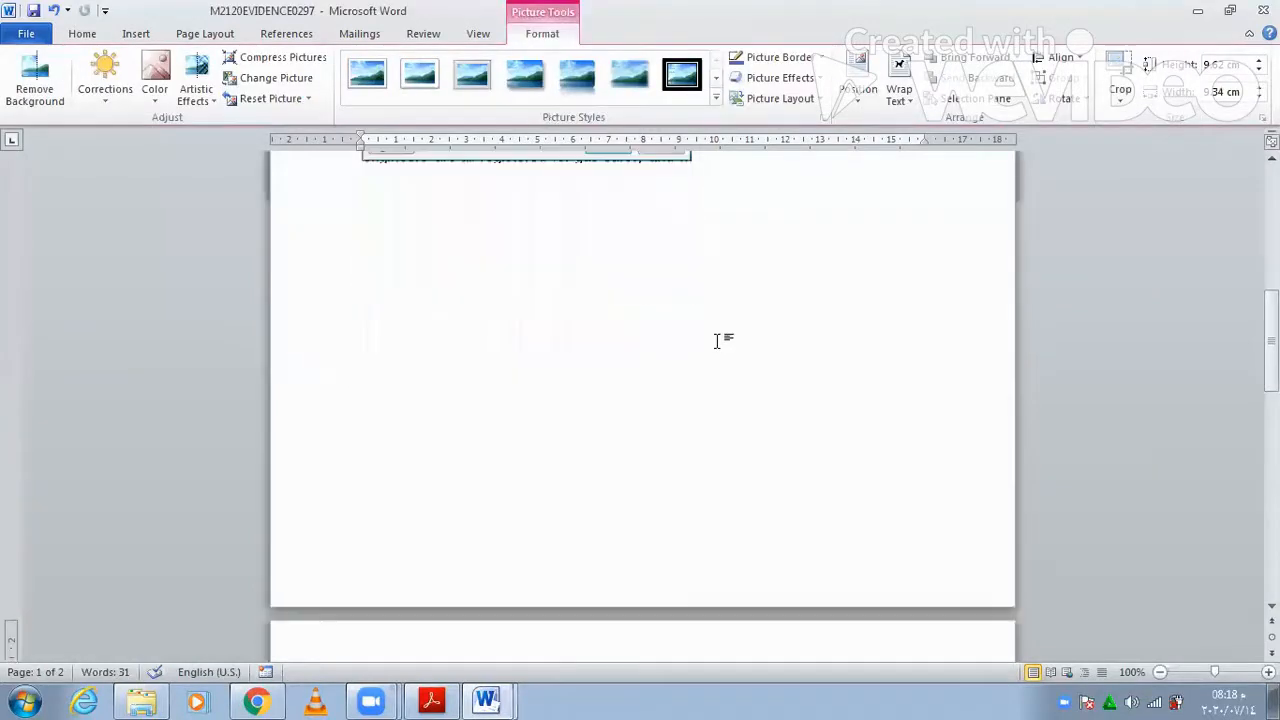
- Shrink the cropped GS-Body screenshot to match the earlier evidence image
{"action": "scroll", "coordinate": [717, 341], "scroll_direction": "down", "scroll_amount": 1}
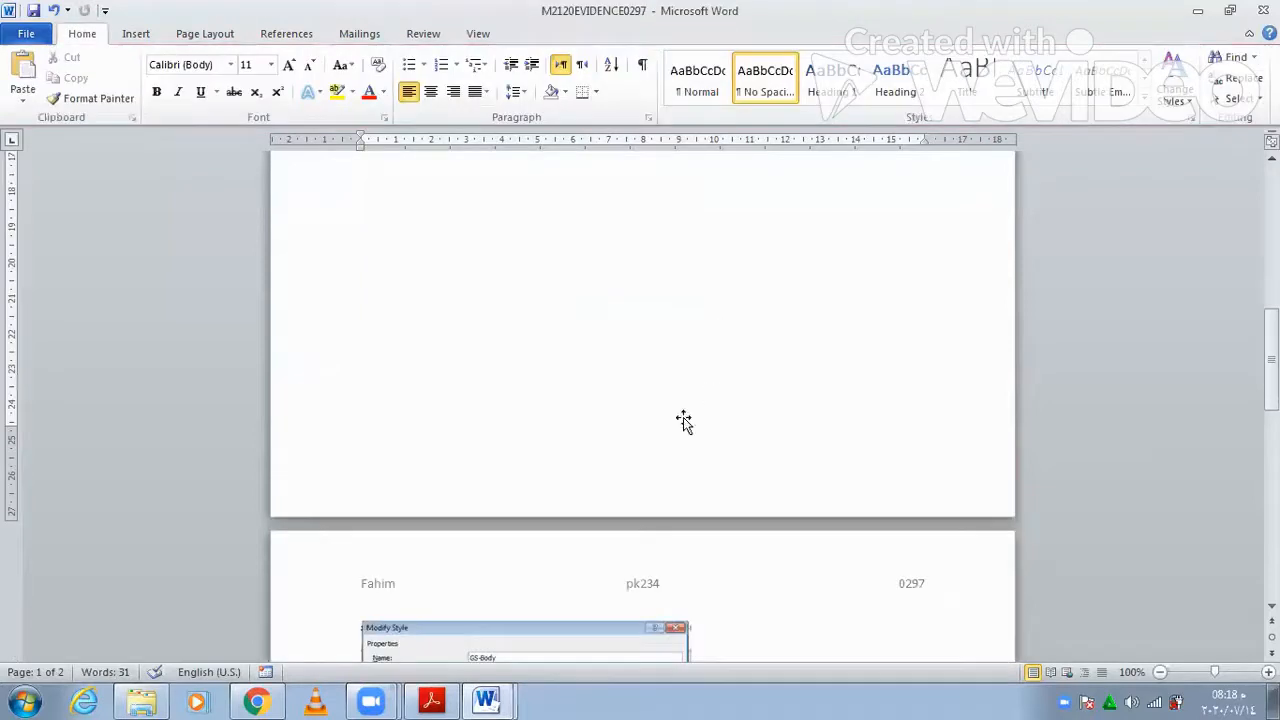
{"action": "scroll", "coordinate": [683, 420], "scroll_direction": "down", "scroll_amount": 10}
{"action": "left_click", "coordinate": [648, 443]}
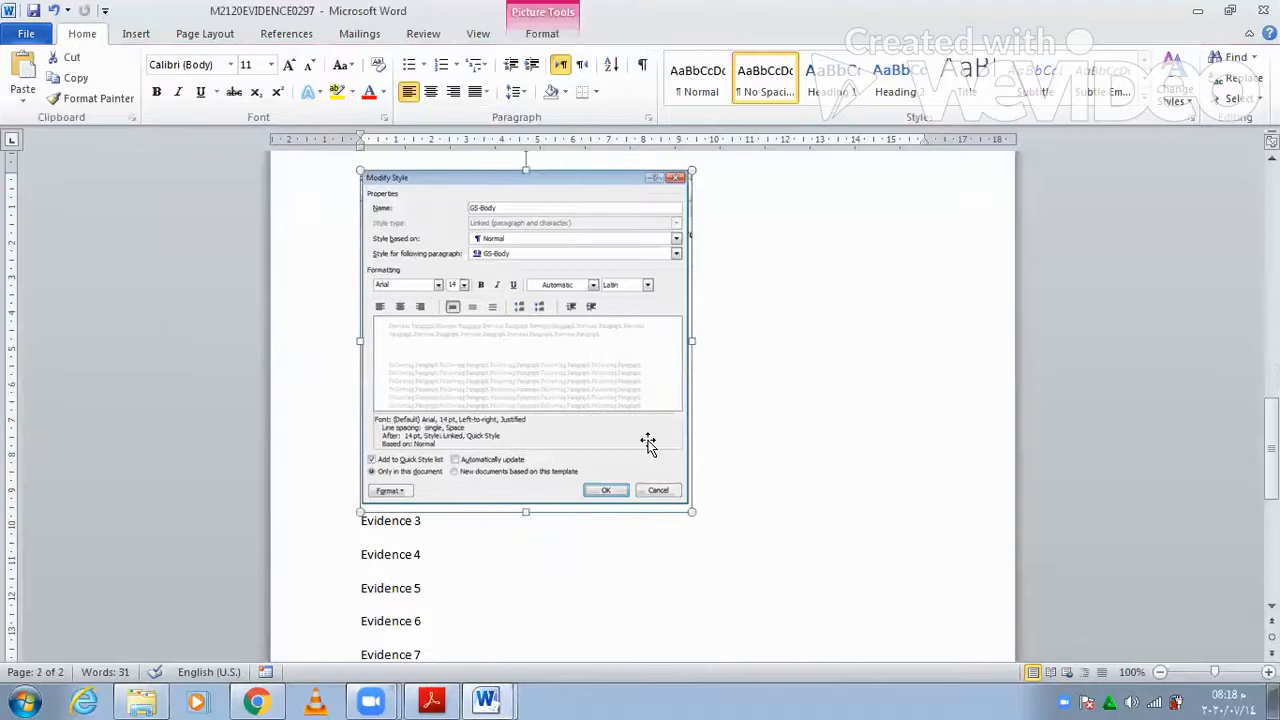
{"action": "scroll", "coordinate": [648, 443], "scroll_direction": "up", "scroll_amount": 3}
{"action": "scroll", "coordinate": [648, 443], "scroll_direction": "up", "scroll_amount": 2}
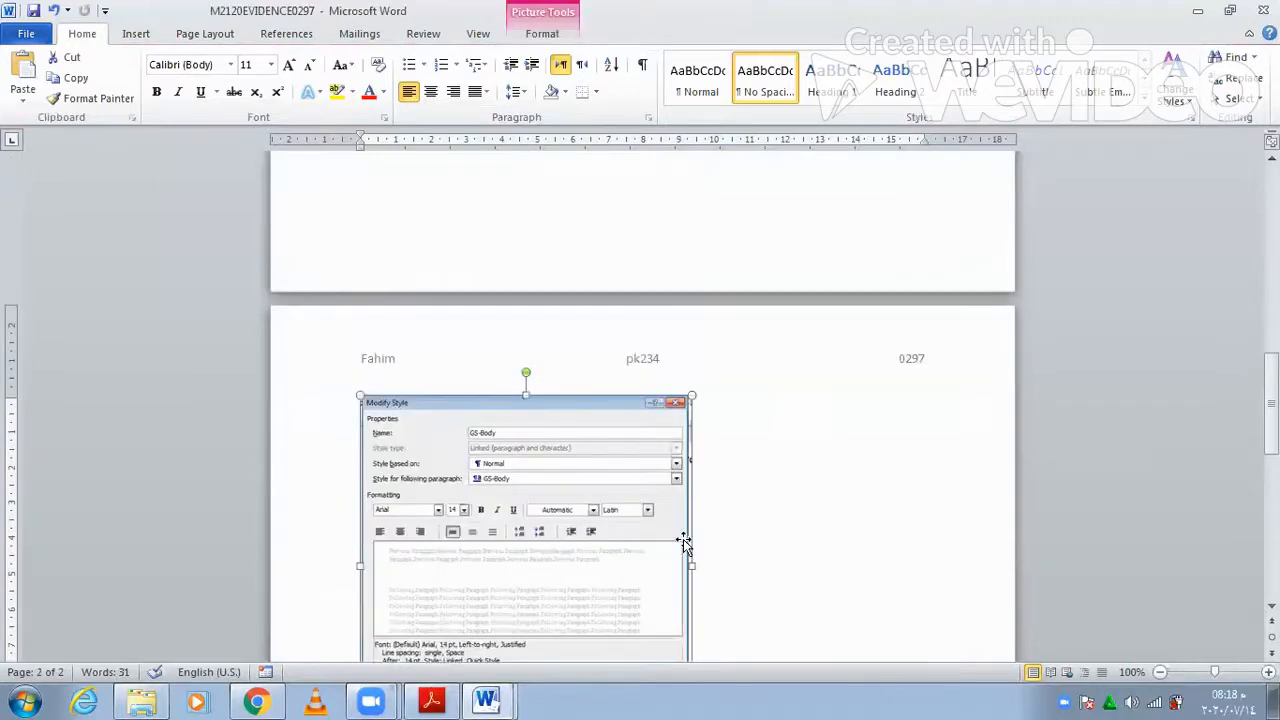
{"action": "scroll", "coordinate": [690, 545], "scroll_direction": "down", "scroll_amount": 4}
{"action": "left_click_drag", "start_coordinate": [690, 556], "coordinate": [671, 520]}
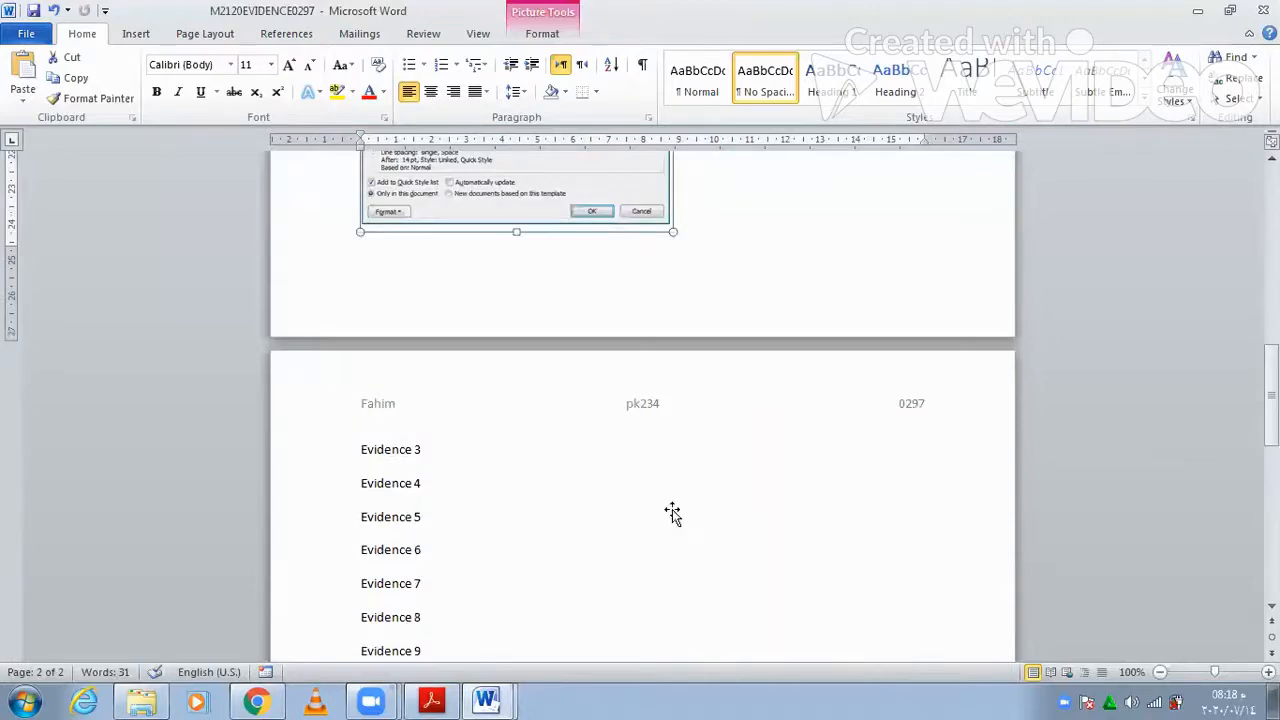
{"action": "scroll", "coordinate": [671, 514], "scroll_direction": "up", "scroll_amount": 4}
{"action": "scroll", "coordinate": [701, 361], "scroll_direction": "up", "scroll_amount": 6}
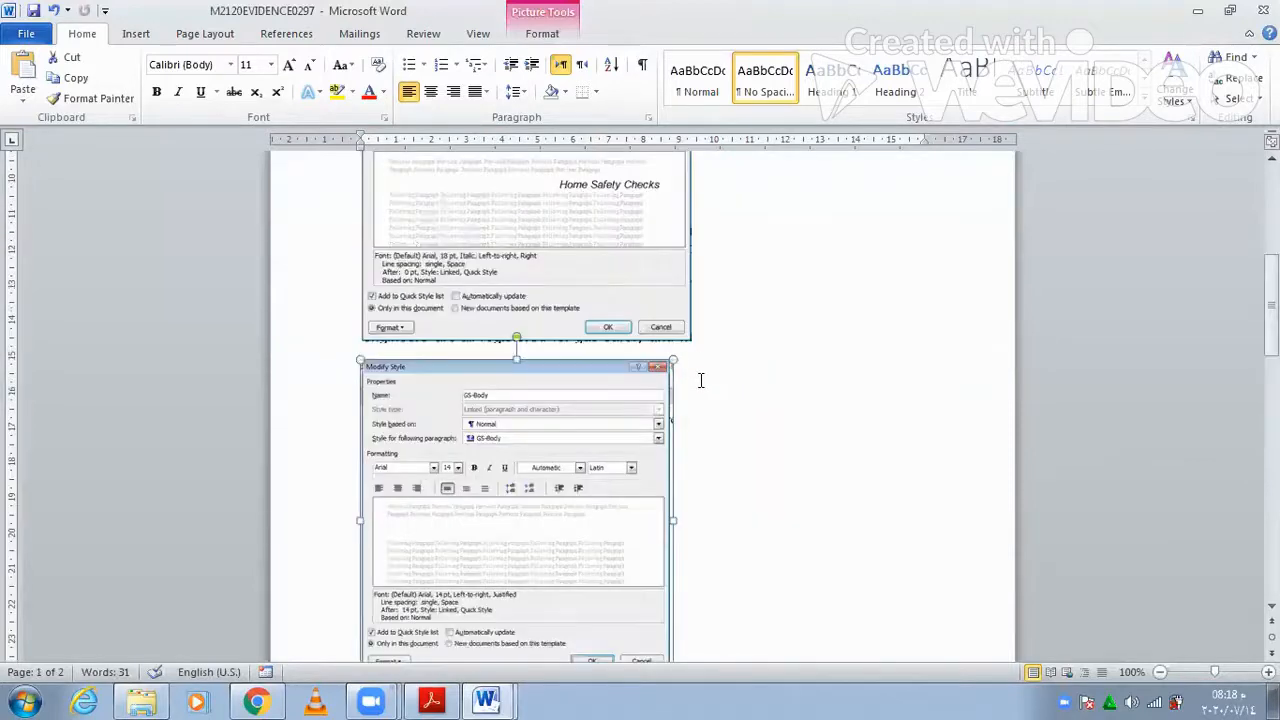
- Set the GS-Body screenshot's text wrapping so text sits beside it
{"action": "left_click", "coordinate": [554, 40]}
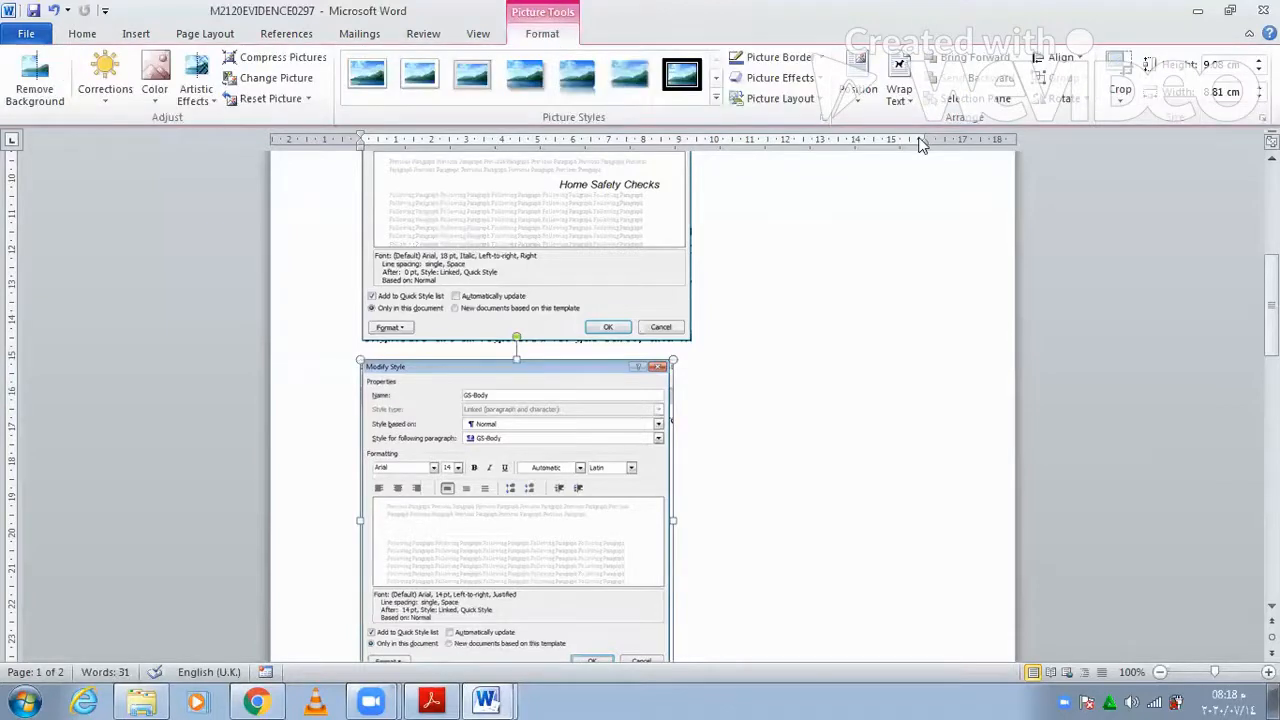
{"action": "left_click", "coordinate": [899, 92]}
{"action": "left_click", "coordinate": [923, 149]}
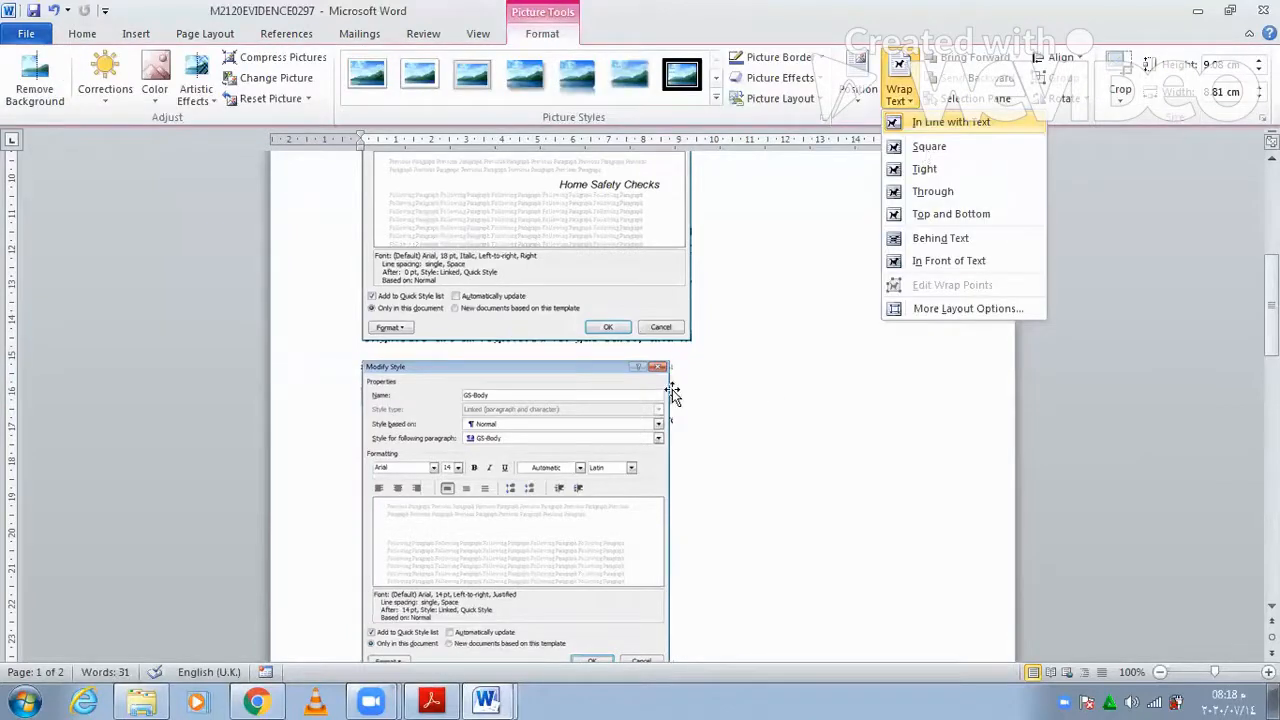
{"action": "left_click", "coordinate": [706, 368]}
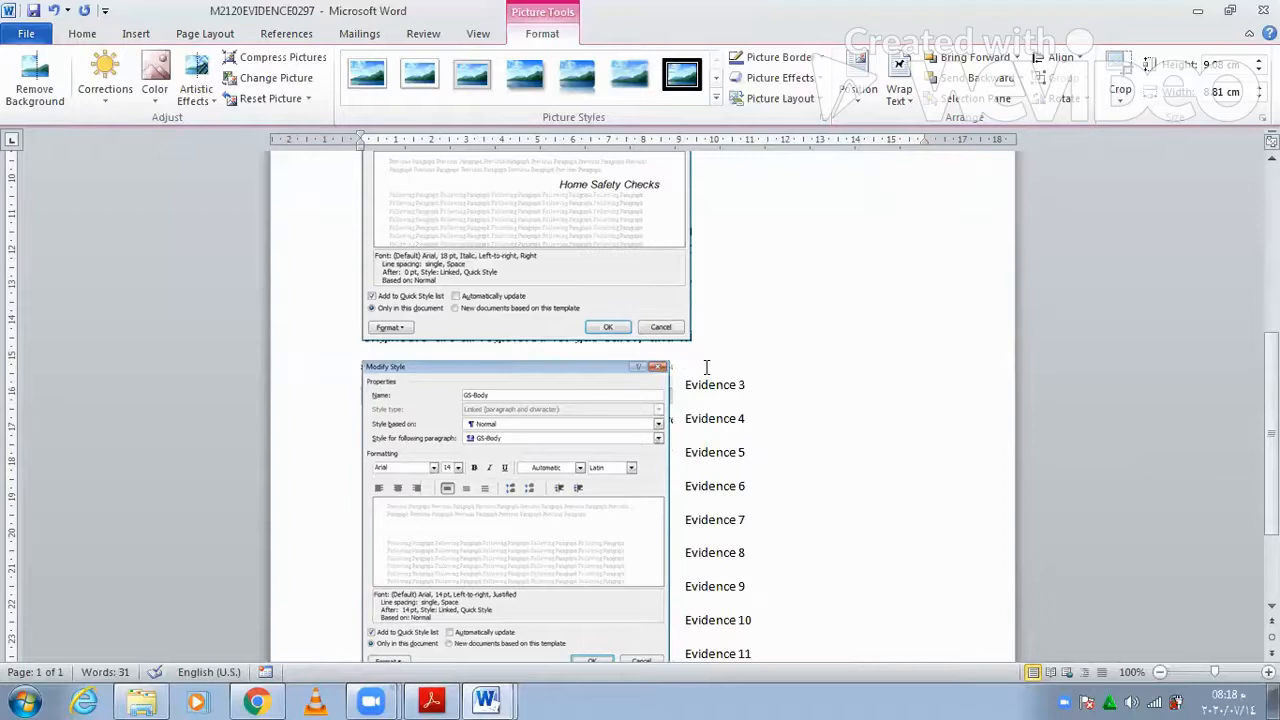
{"action": "left_click", "coordinate": [706, 368]}
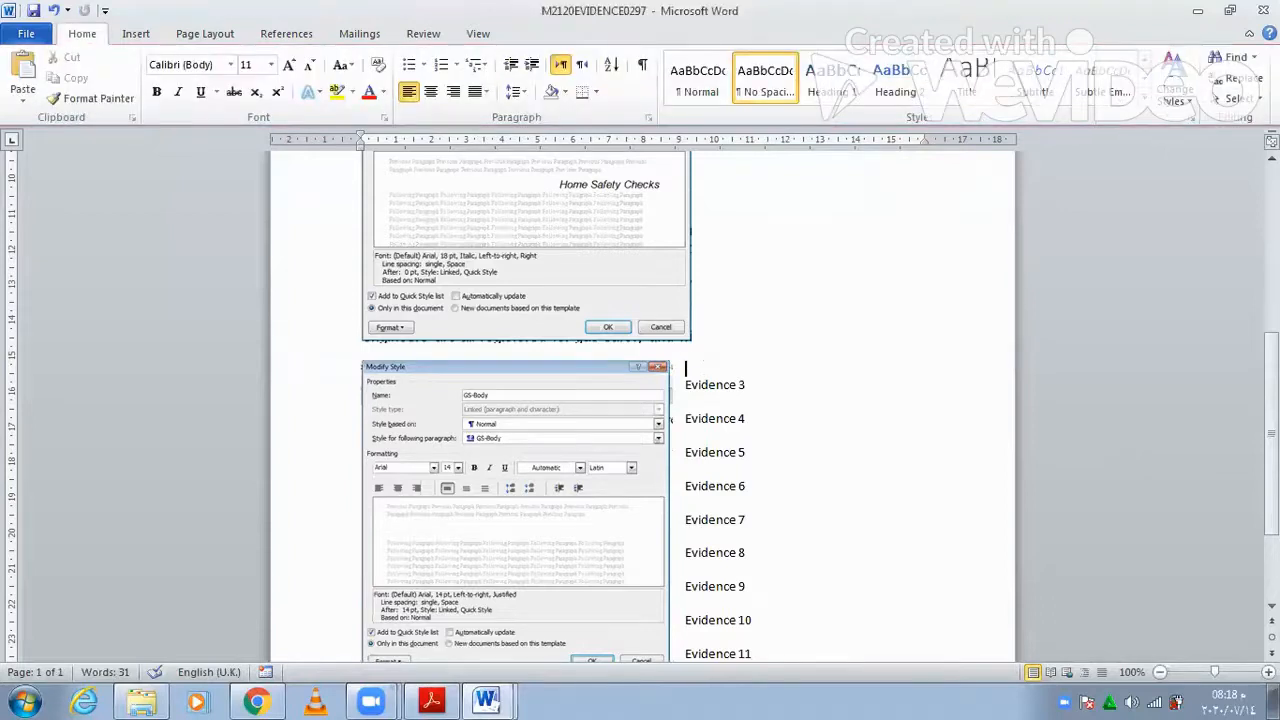
- Caption it 'GS-Body style is updated according to the house style specification justified after spacing is 14pt'
{"action": "type", "text": "G"}
{"action": "type", "text": "S"}
{"action": "type", "text": " -"}
{"action": "type", "text": "Body"}
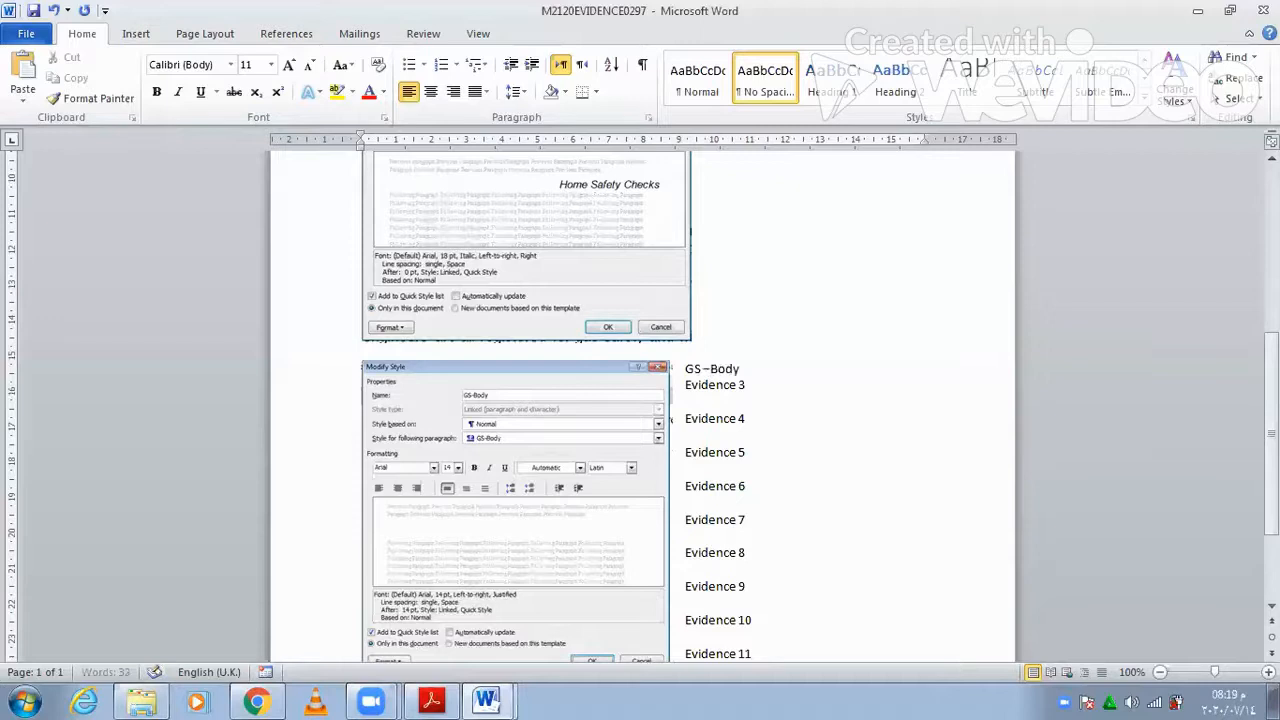
{"action": "type", "text": " style is updated acco"}
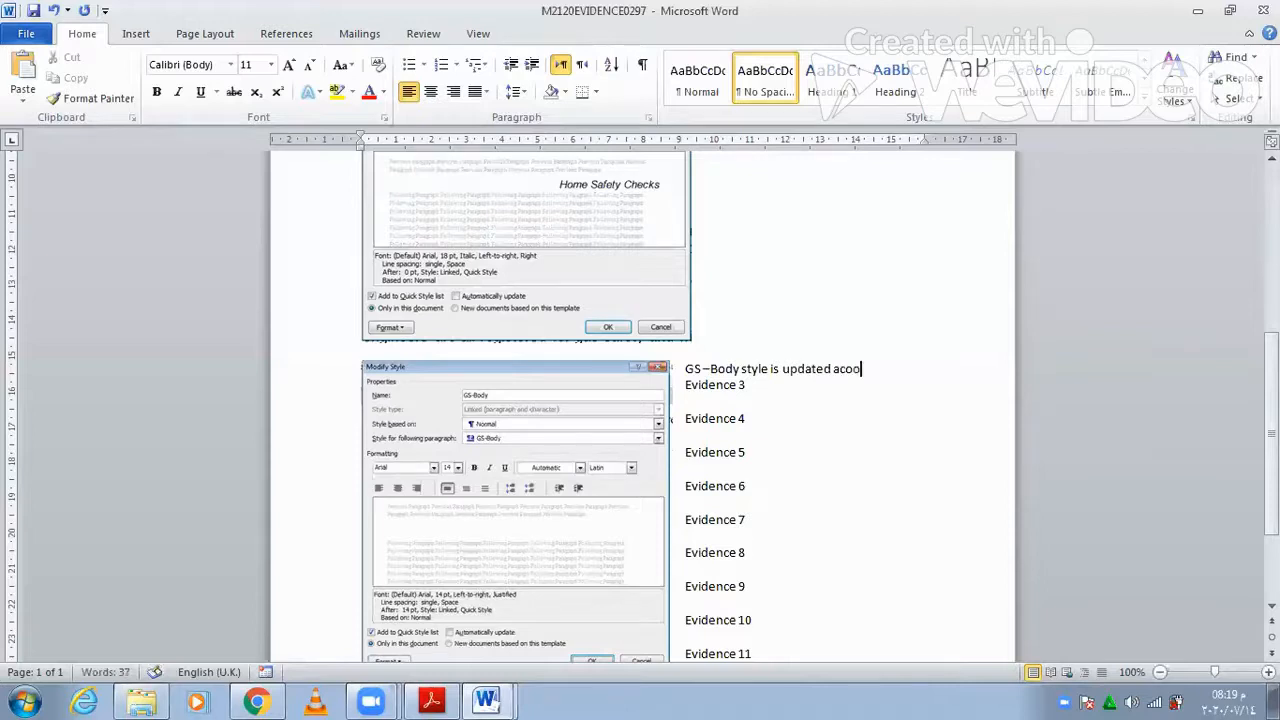
{"action": "key", "text": "BackSpace"}
{"action": "key", "text": "BackSpace"}
{"action": "type", "text": "cording to the house sty"}
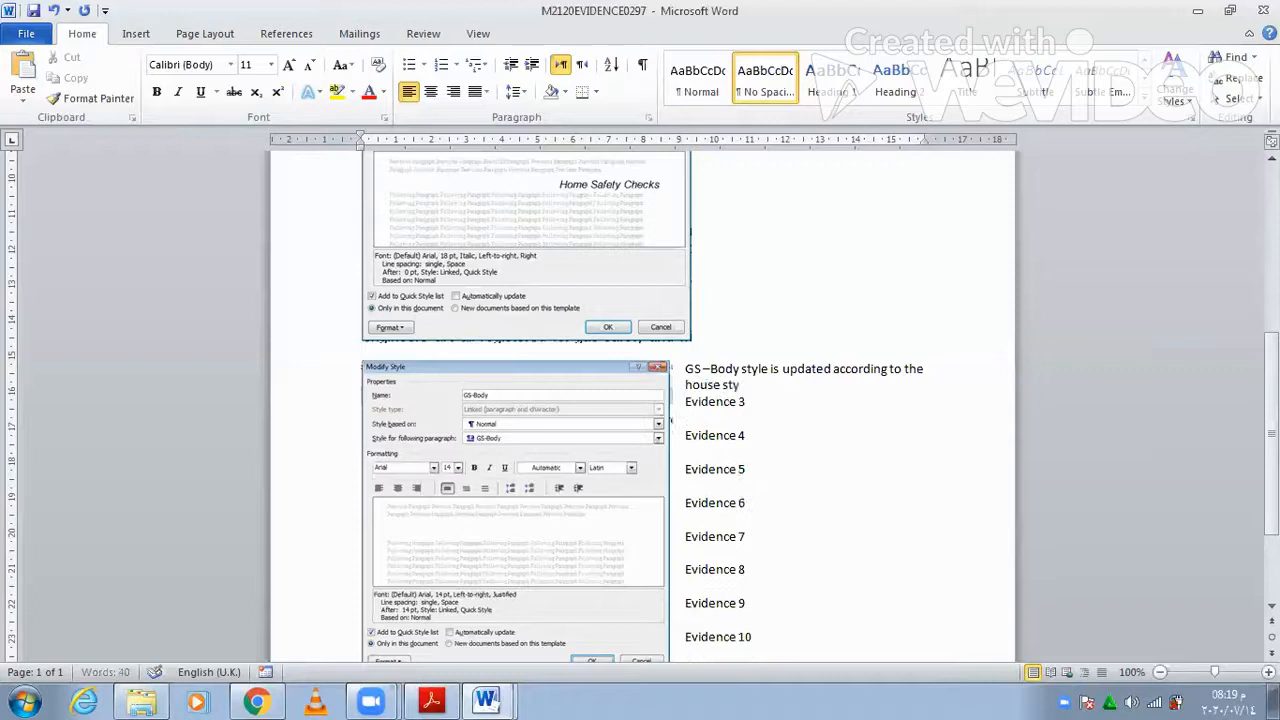
{"action": "type", "text": "le specification"}
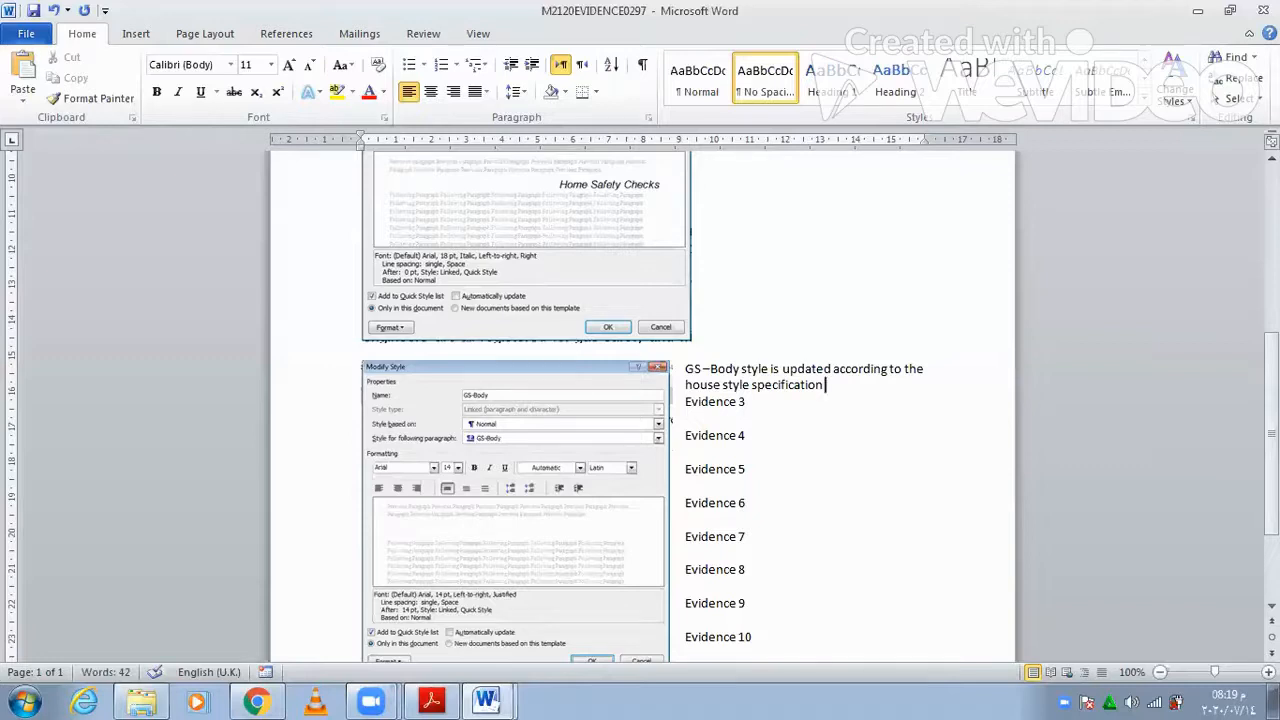
{"action": "type", "text": "justified after spa"}
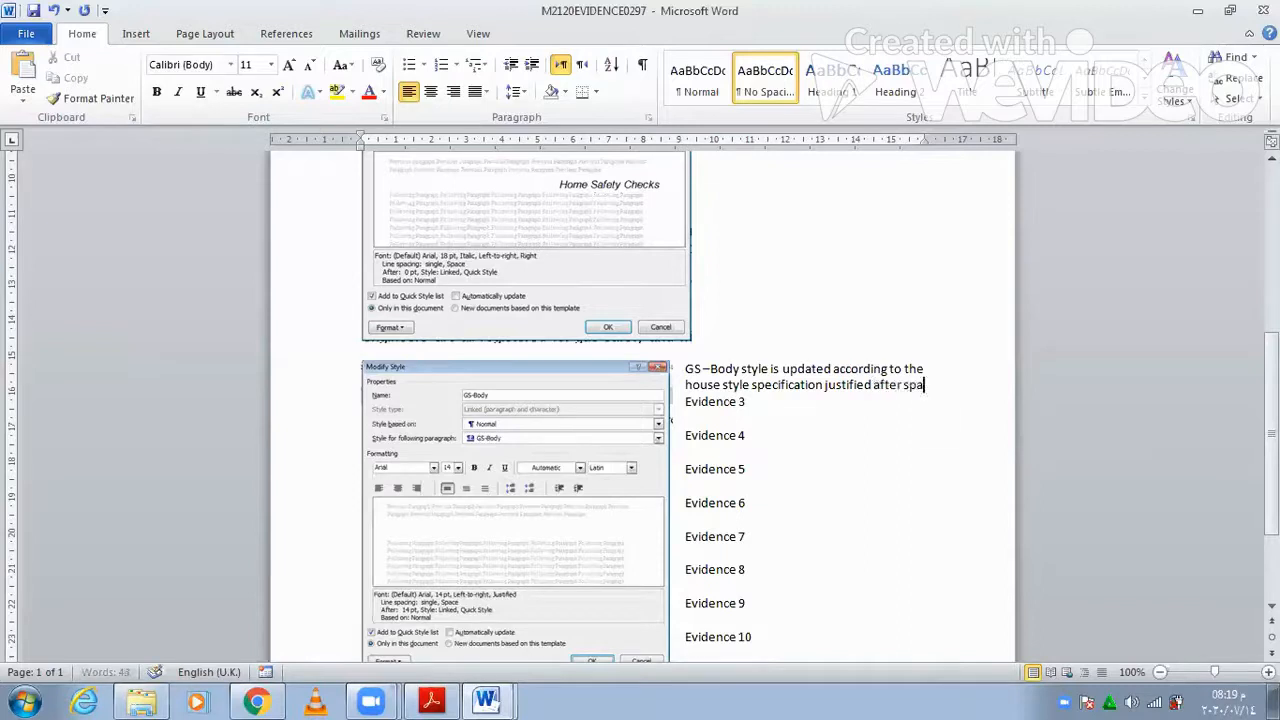
{"action": "type", "text": "cing "}
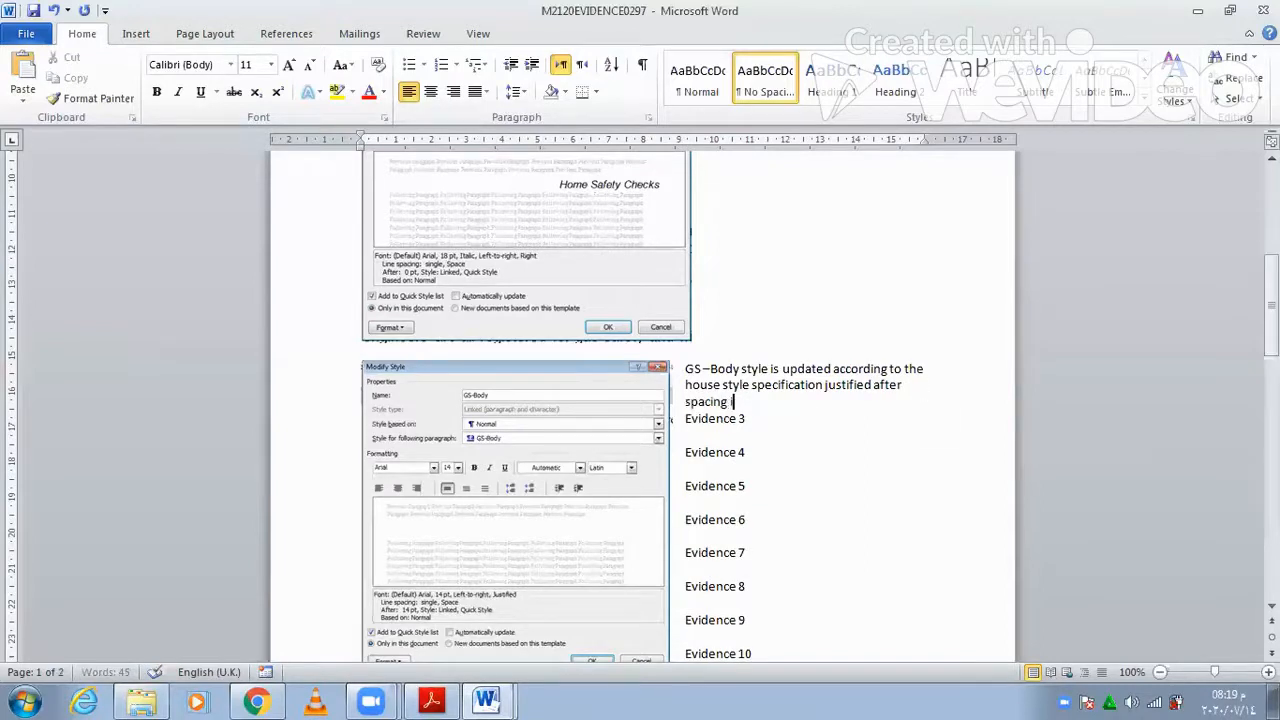
{"action": "type", "text": "is 14pt"}
- Add blank lines until Evidence 3 moves onto page 2
{"action": "key", "text": "Return"}
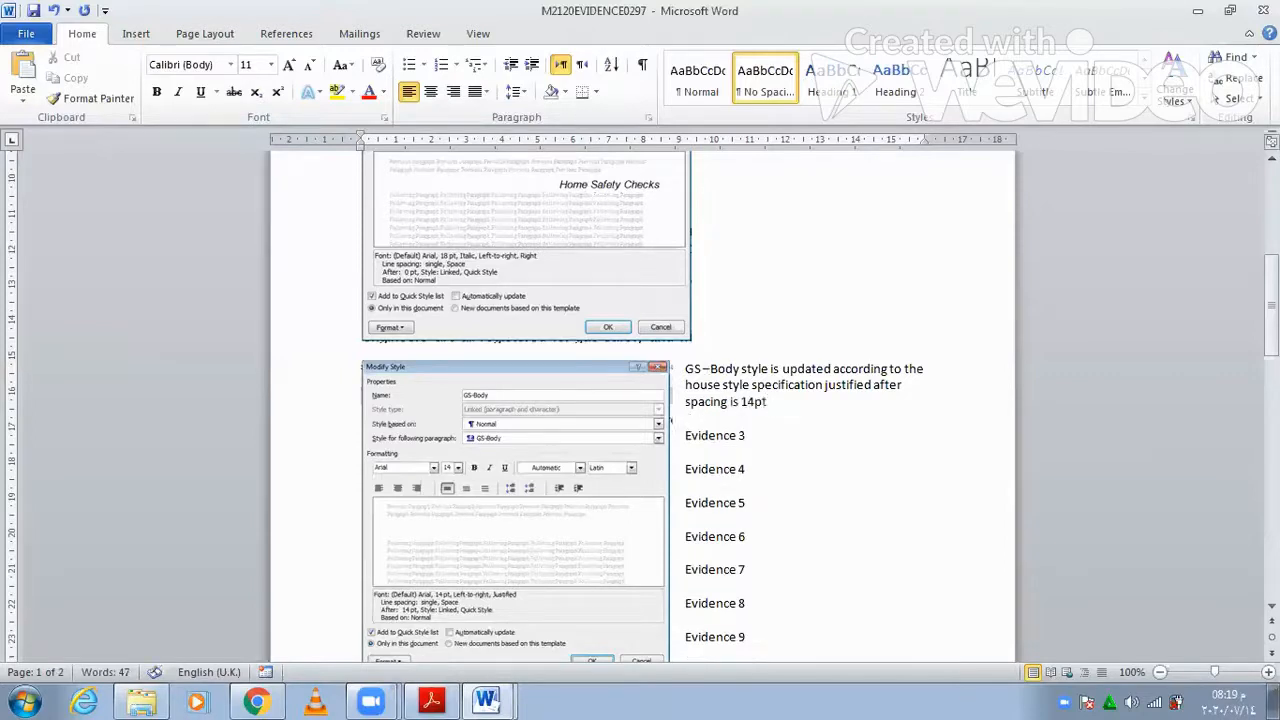
{"action": "key", "text": "Return"}
{"action": "key", "text": "Return"}
{"action": "key", "text": "Return"}
{"action": "key", "text": "Return"}
{"action": "key", "text": "Return"}
{"action": "key", "text": "Return"}
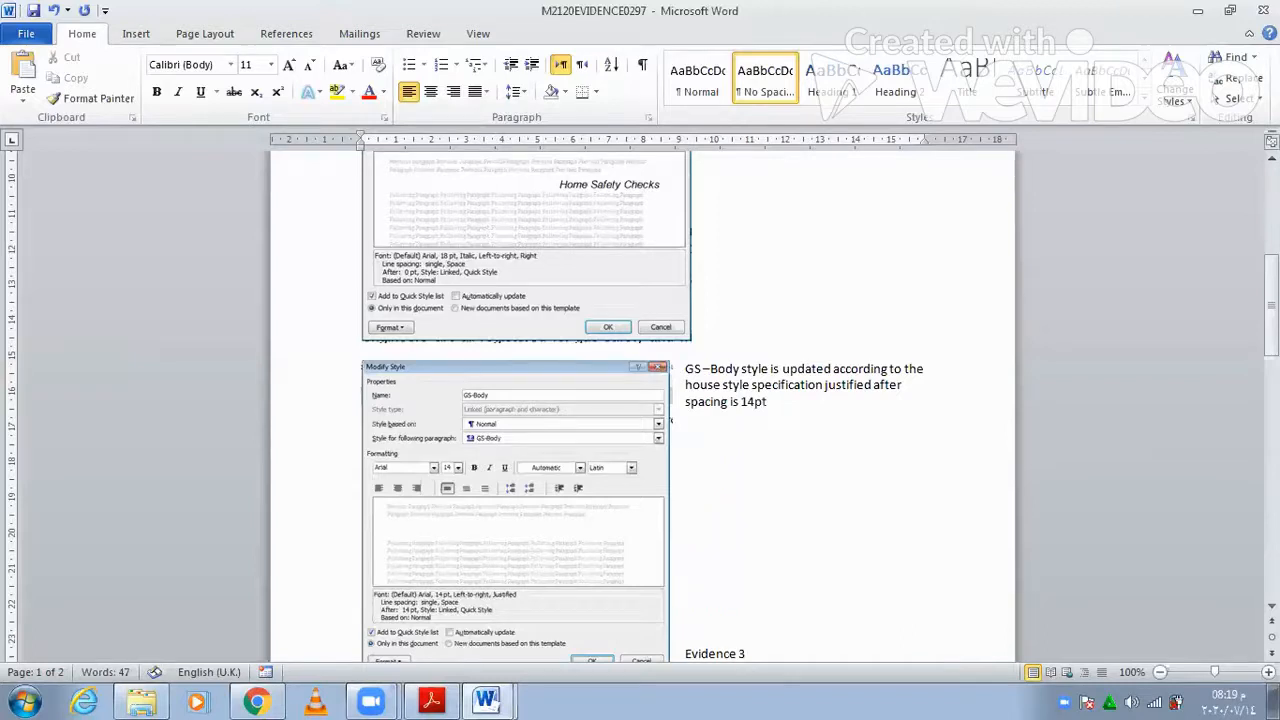
{"action": "key", "text": "Return"}
{"action": "key", "text": "Return"}
{"action": "key", "text": "Return"}
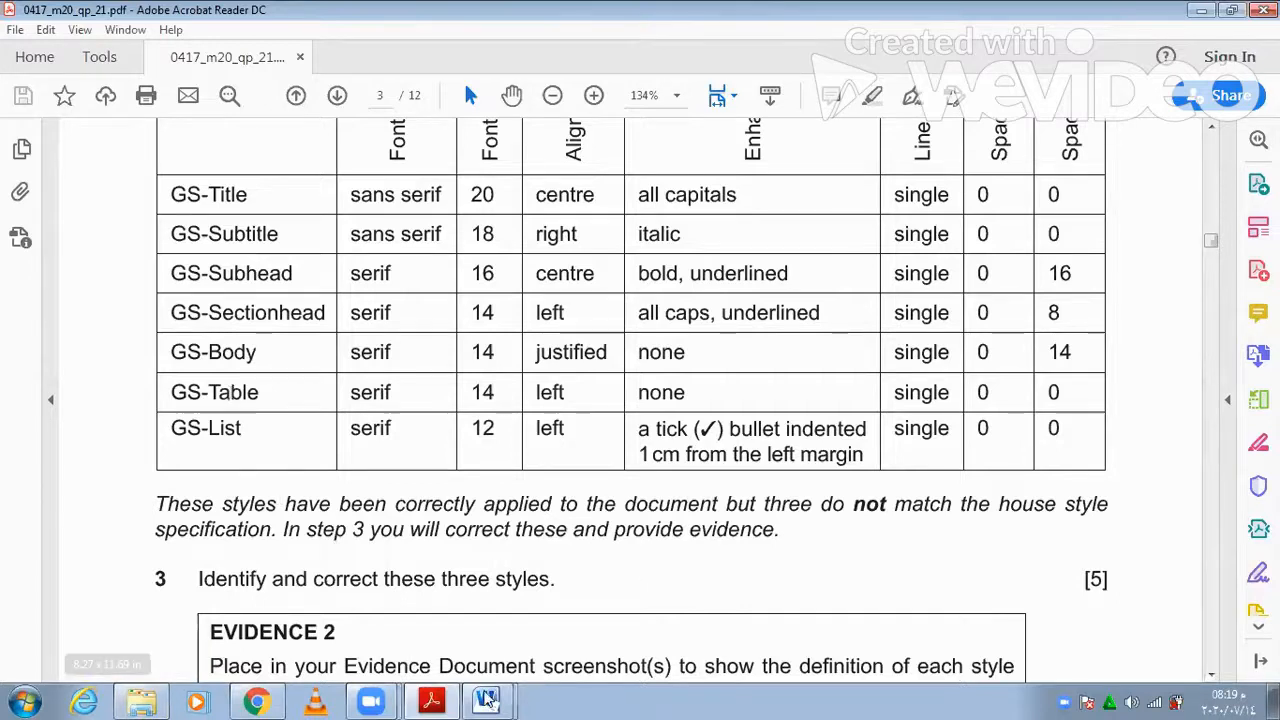
- Bring the SAFETY report forward in Word, at its end below the thermostat-check bullet
{"action": "mouse_move", "coordinate": [487, 700]}
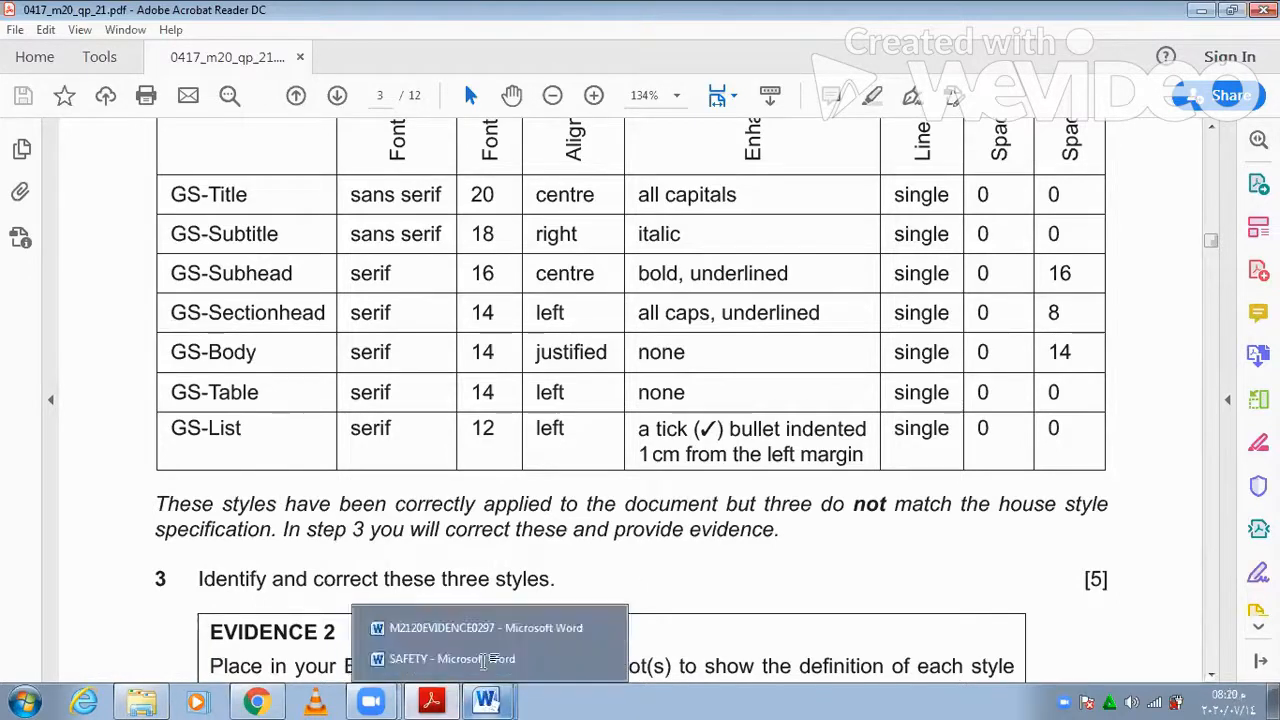
{"action": "left_click", "coordinate": [487, 659]}
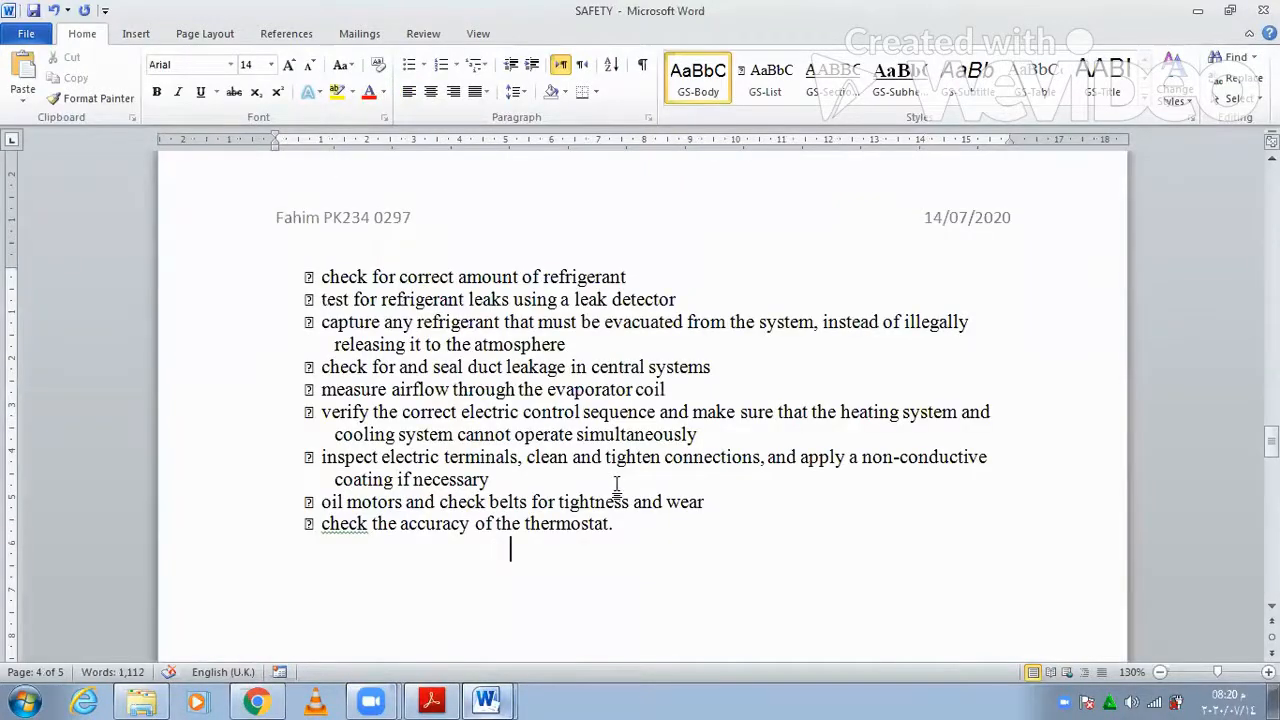
{"action": "scroll", "coordinate": [617, 488], "scroll_direction": "down", "scroll_amount": 5}
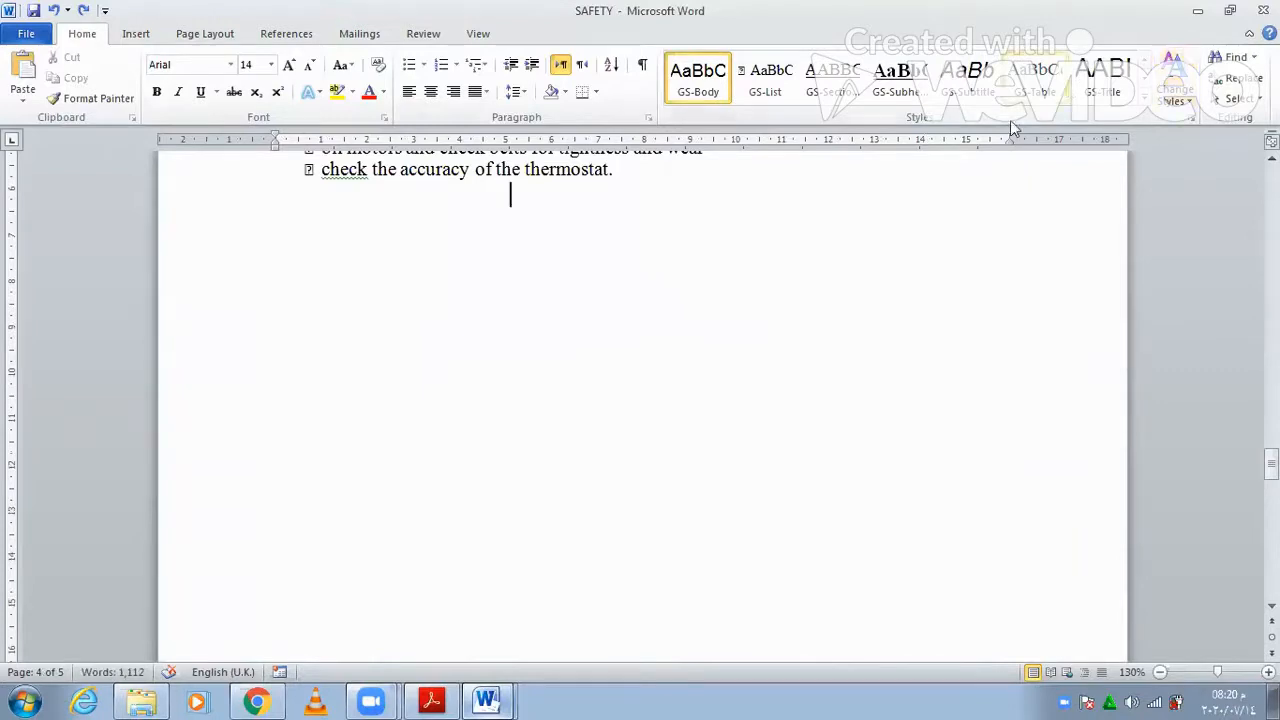
- Check GS-Table's definition against the house style table: Times New Roman 14 pt, left, 0 pt spacing
{"action": "right_click", "coordinate": [1035, 78]}
{"action": "left_click", "coordinate": [884, 108]}
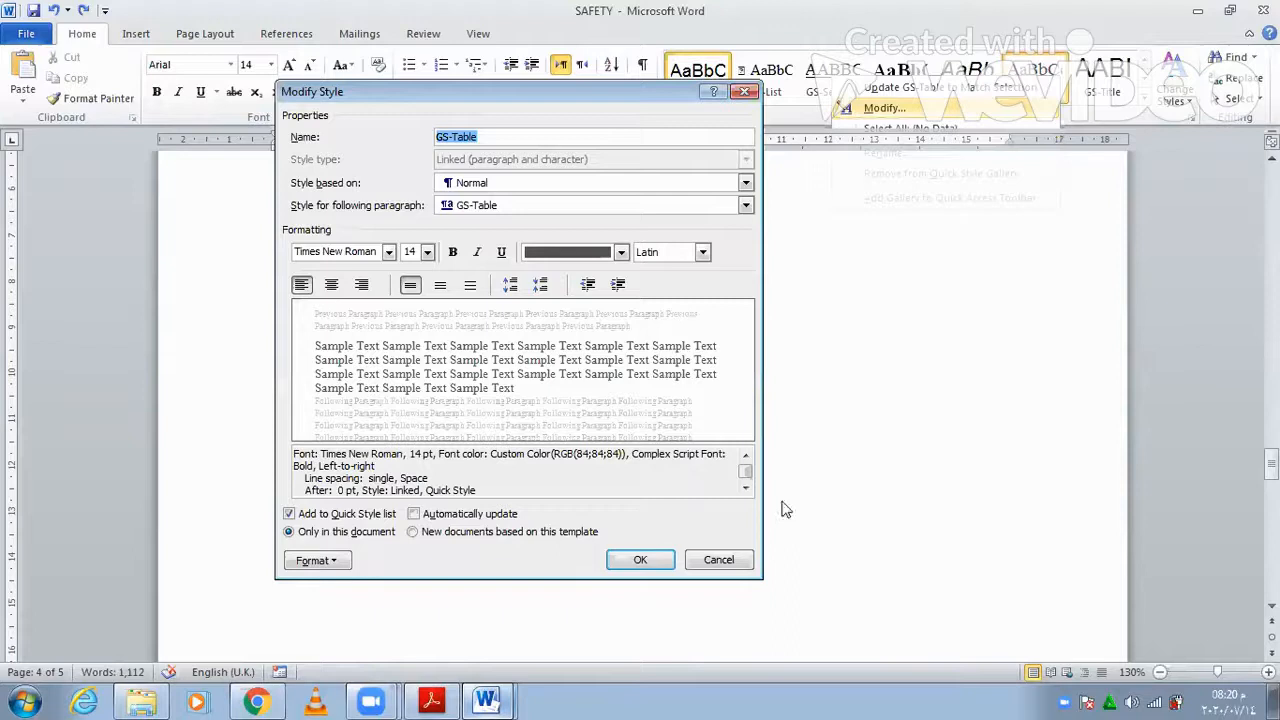
{"action": "left_click", "coordinate": [430, 700]}
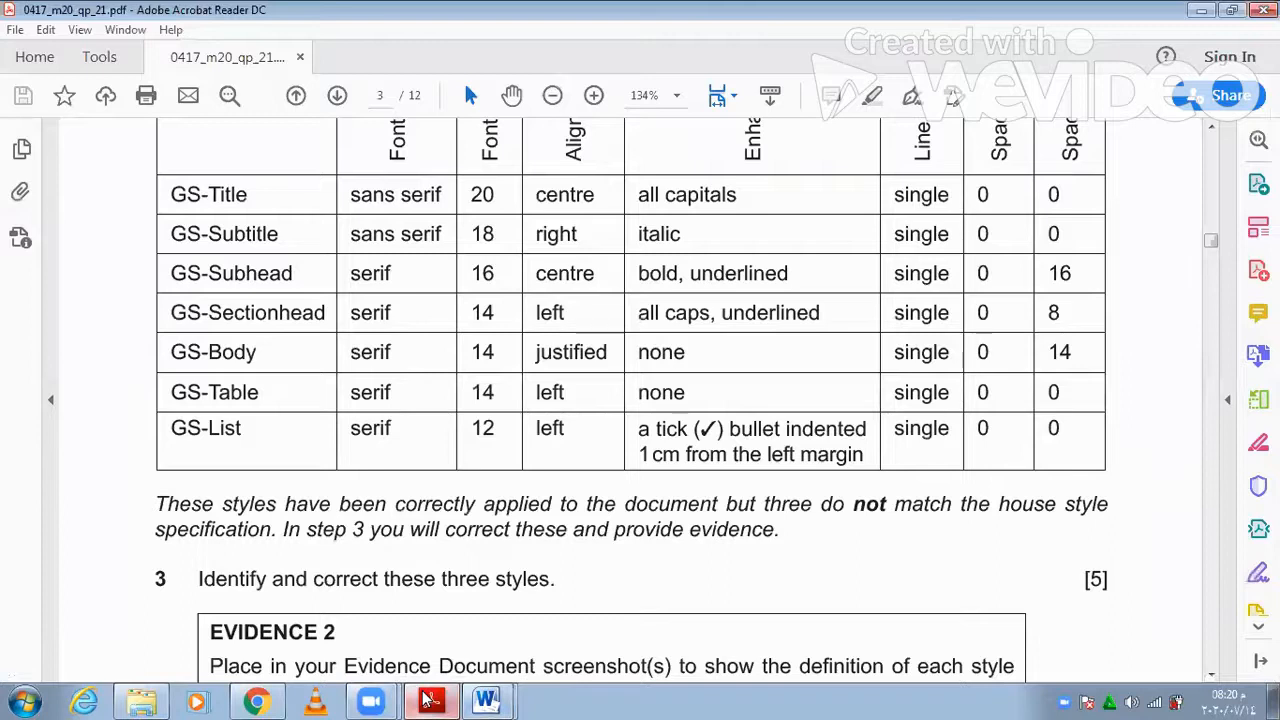
{"action": "left_click", "coordinate": [427, 700]}
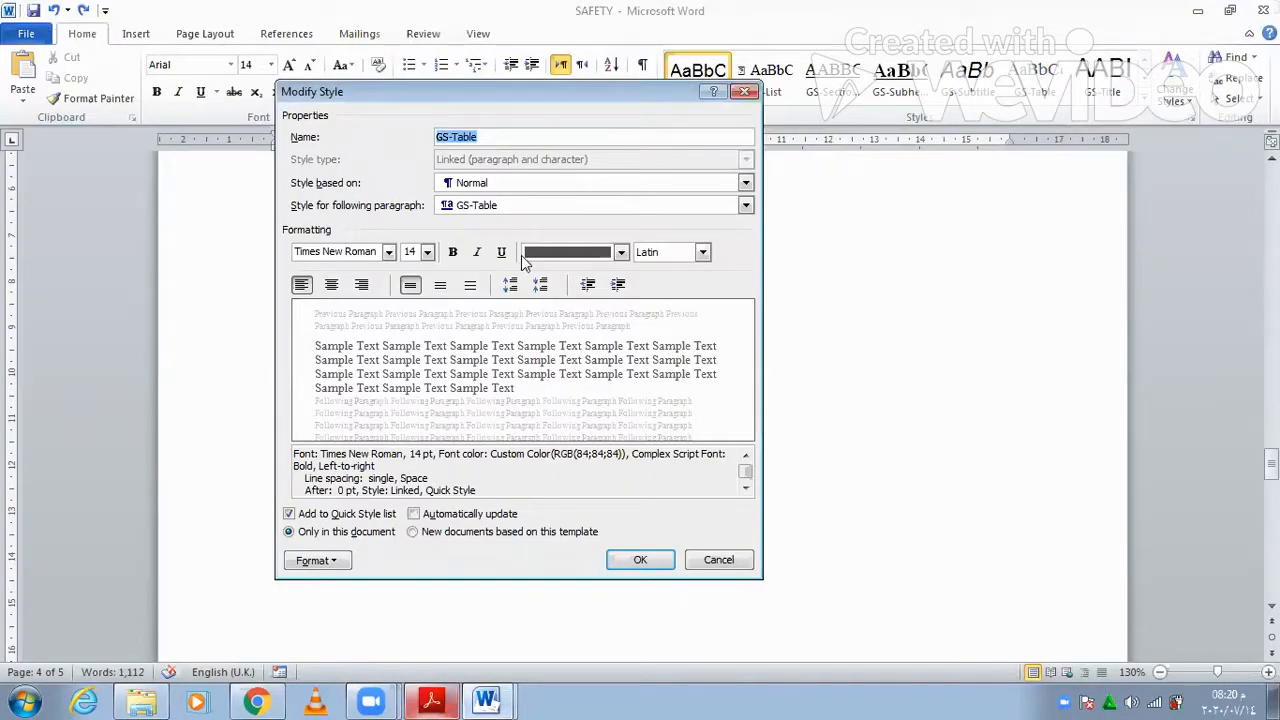
{"action": "left_click", "coordinate": [432, 700]}
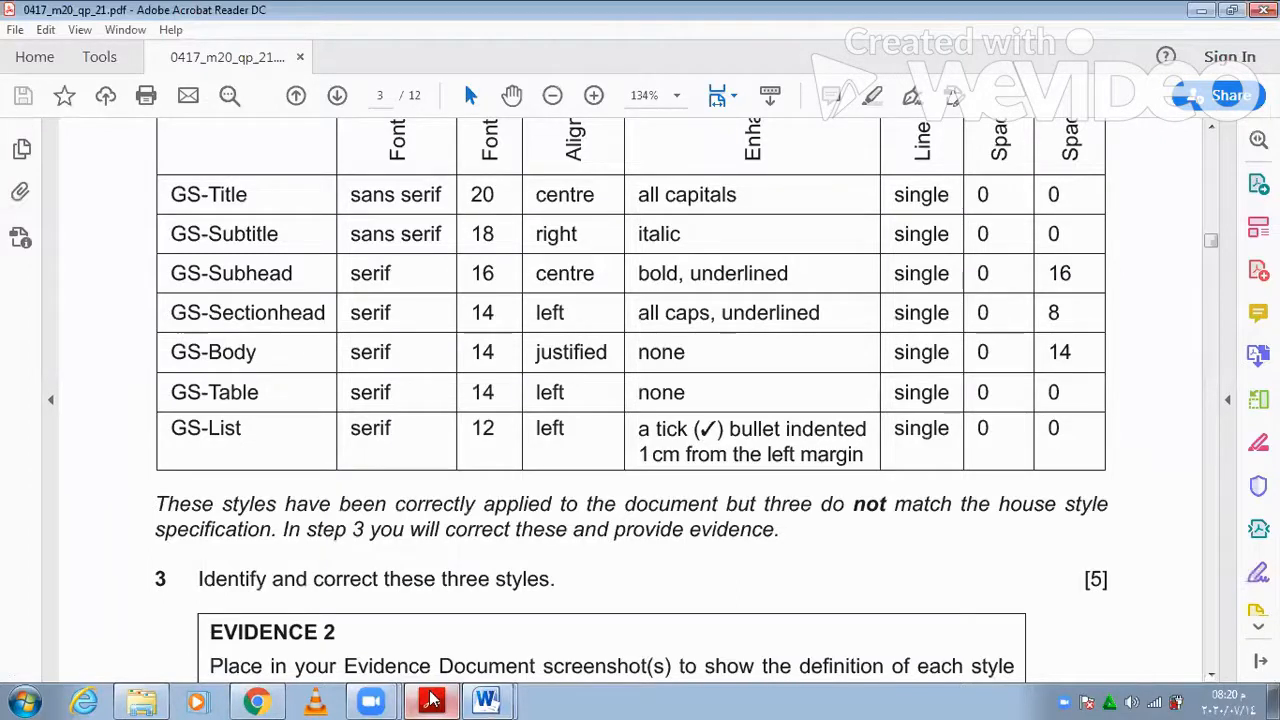
{"action": "left_click", "coordinate": [432, 700]}
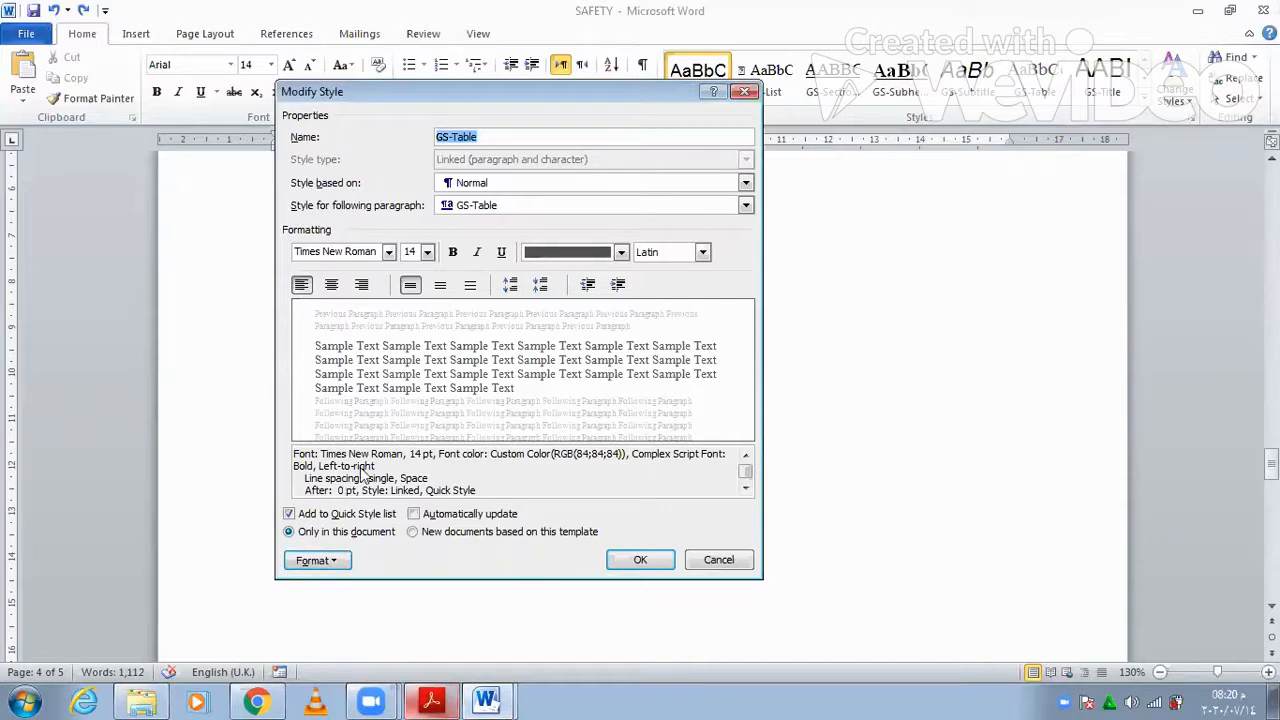
{"action": "left_click", "coordinate": [322, 561]}
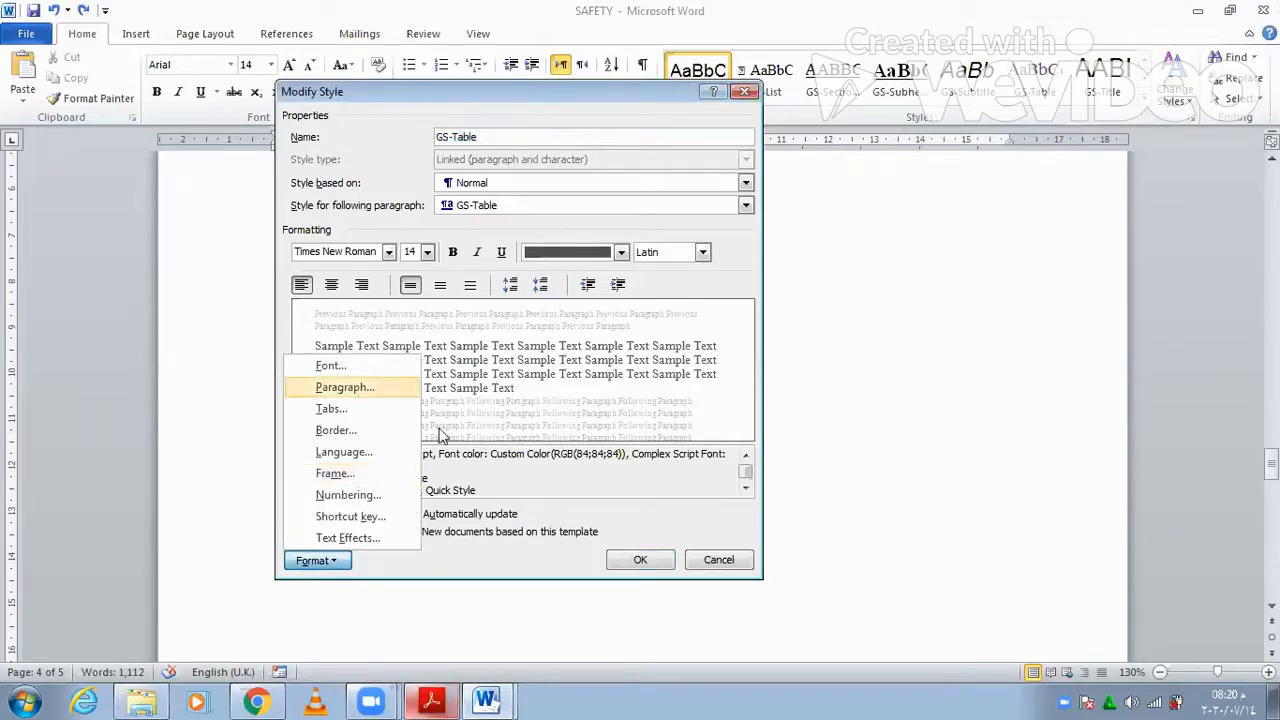
{"action": "left_click", "coordinate": [358, 388]}
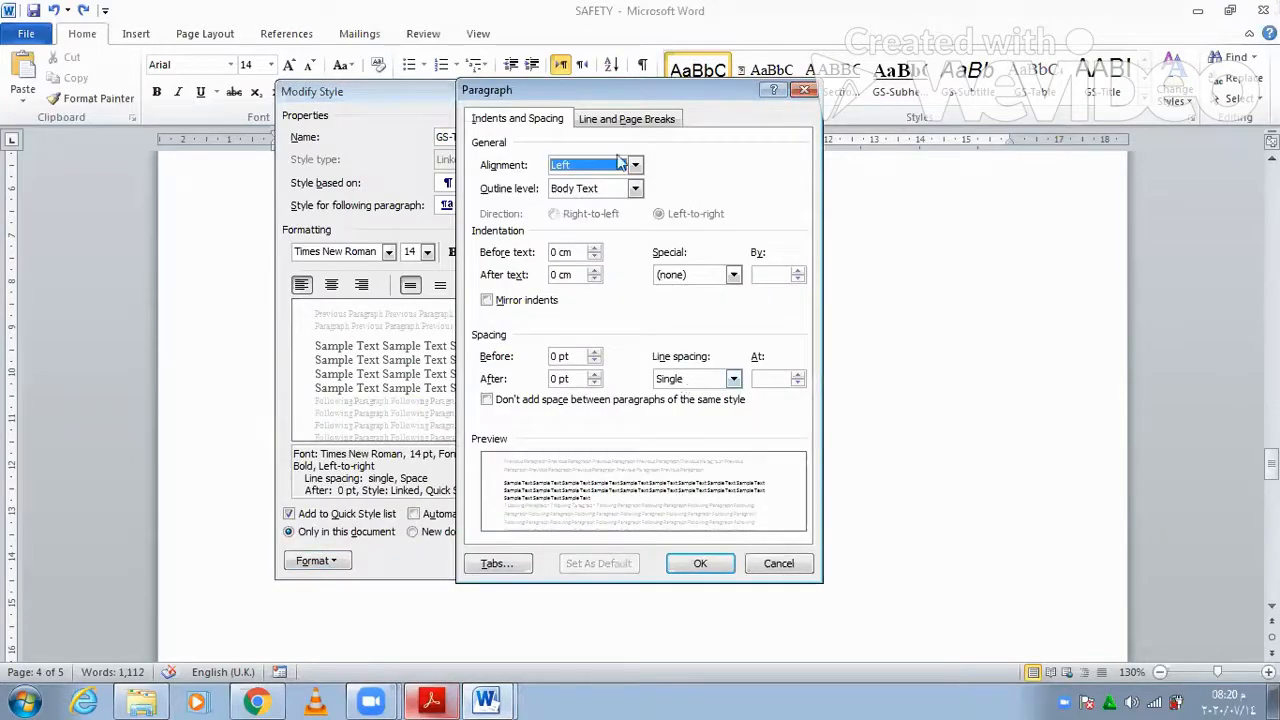
{"action": "left_click", "coordinate": [690, 565]}
{"action": "left_click", "coordinate": [641, 560]}
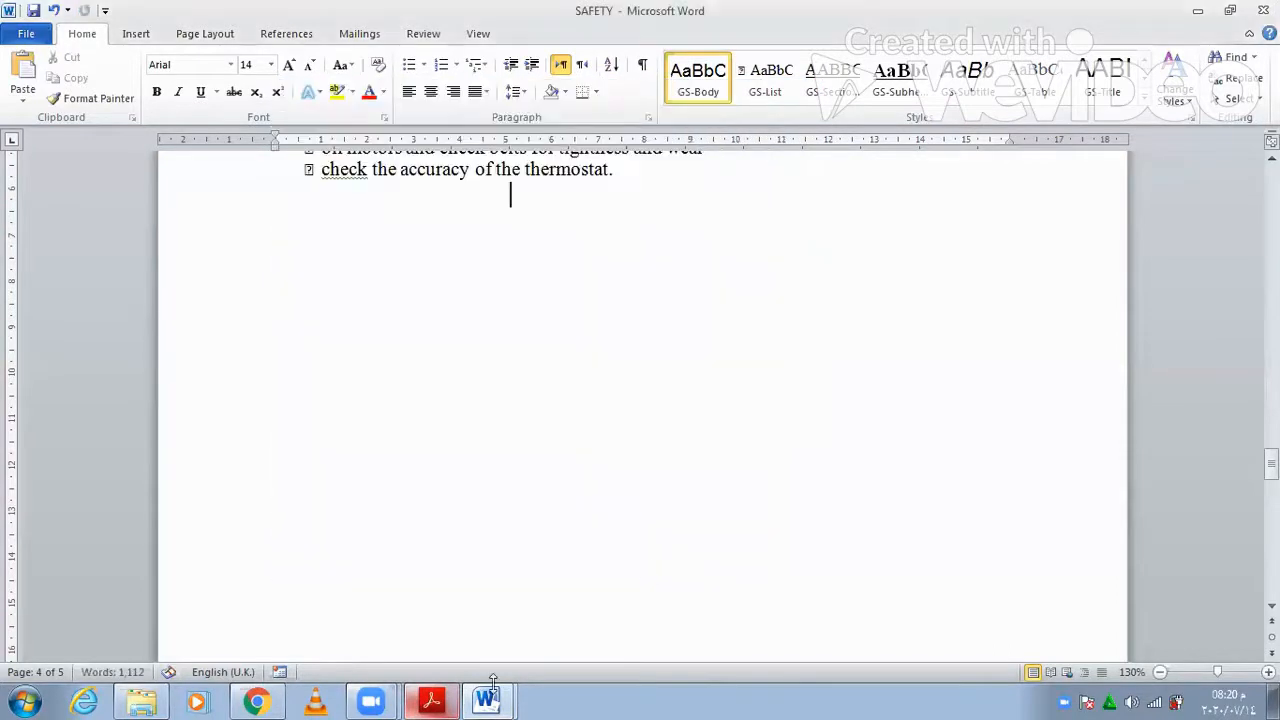
- Glance at the house style table, then open the GS-List style definition for editing
{"action": "left_click", "coordinate": [432, 700]}
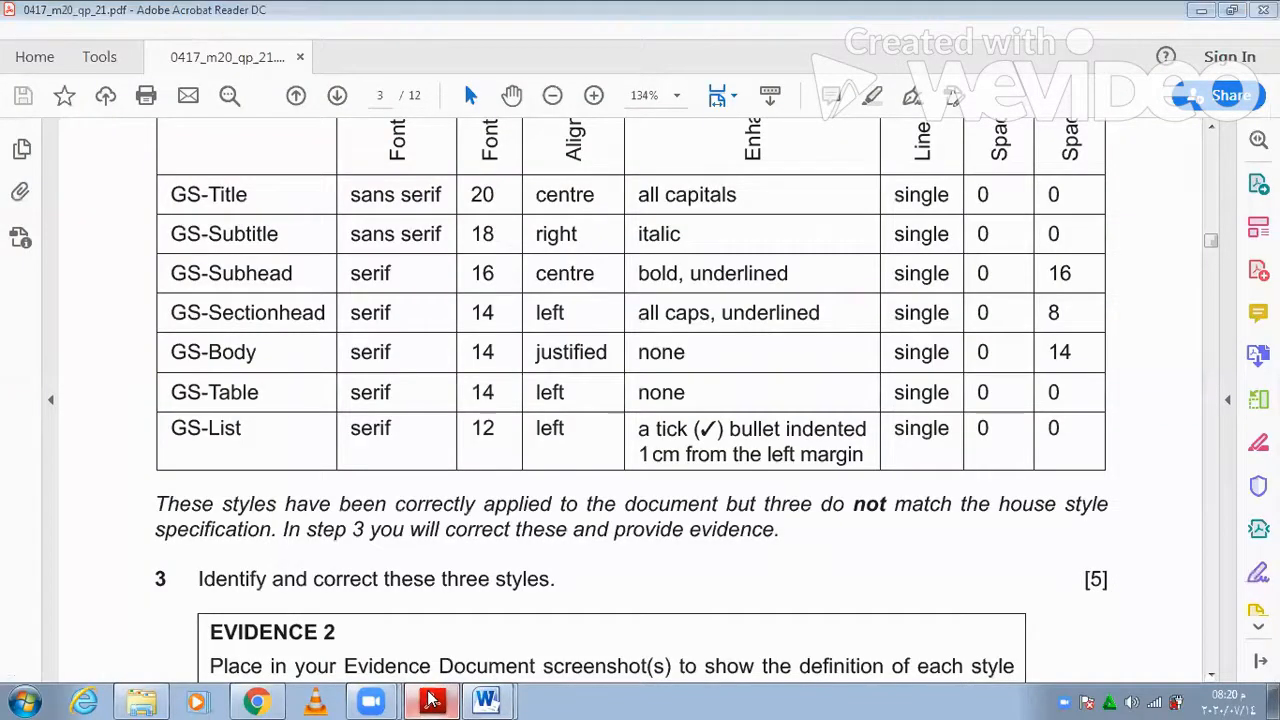
{"action": "left_click", "coordinate": [432, 700]}
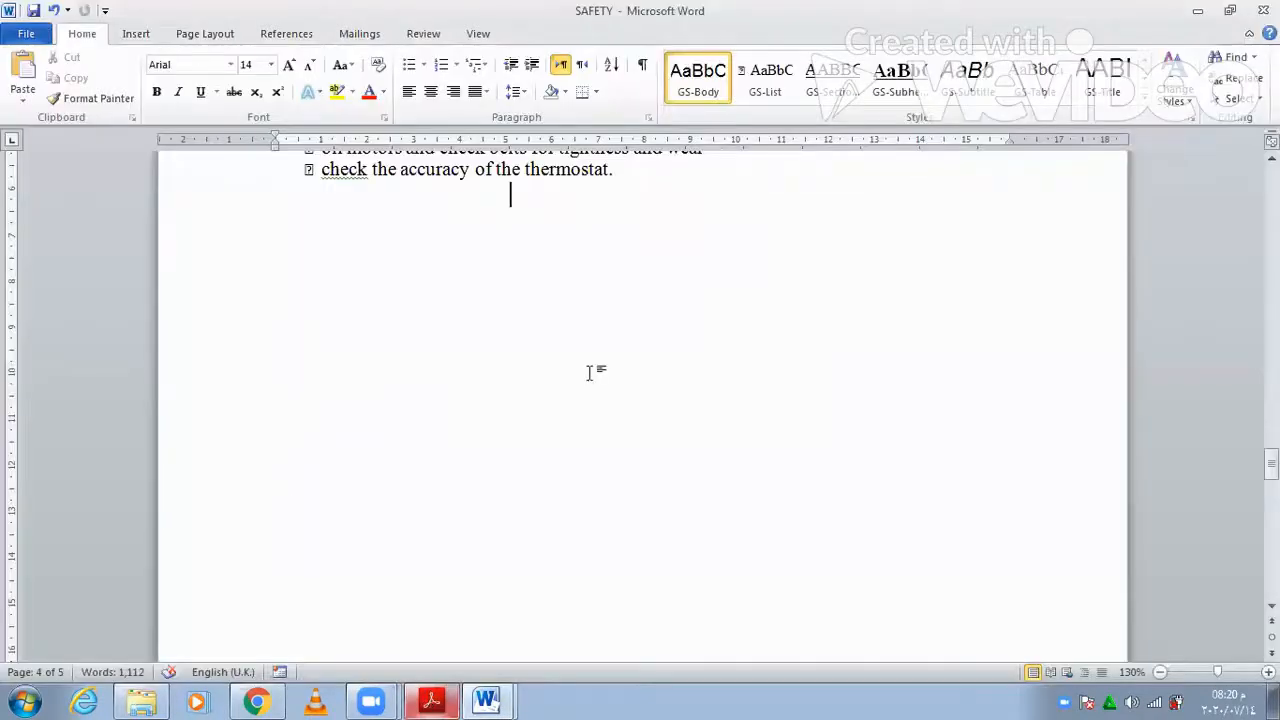
{"action": "right_click", "coordinate": [748, 80]}
{"action": "key", "text": "m"}
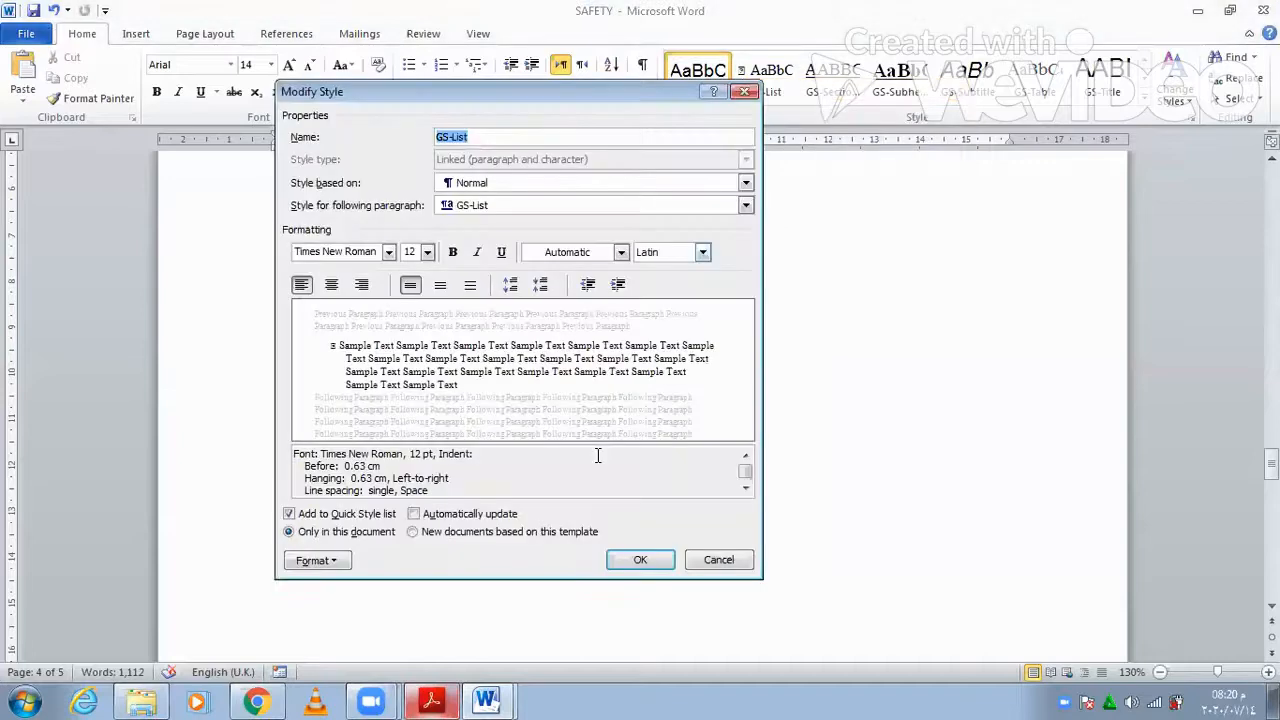
{"action": "left_click", "coordinate": [432, 700]}
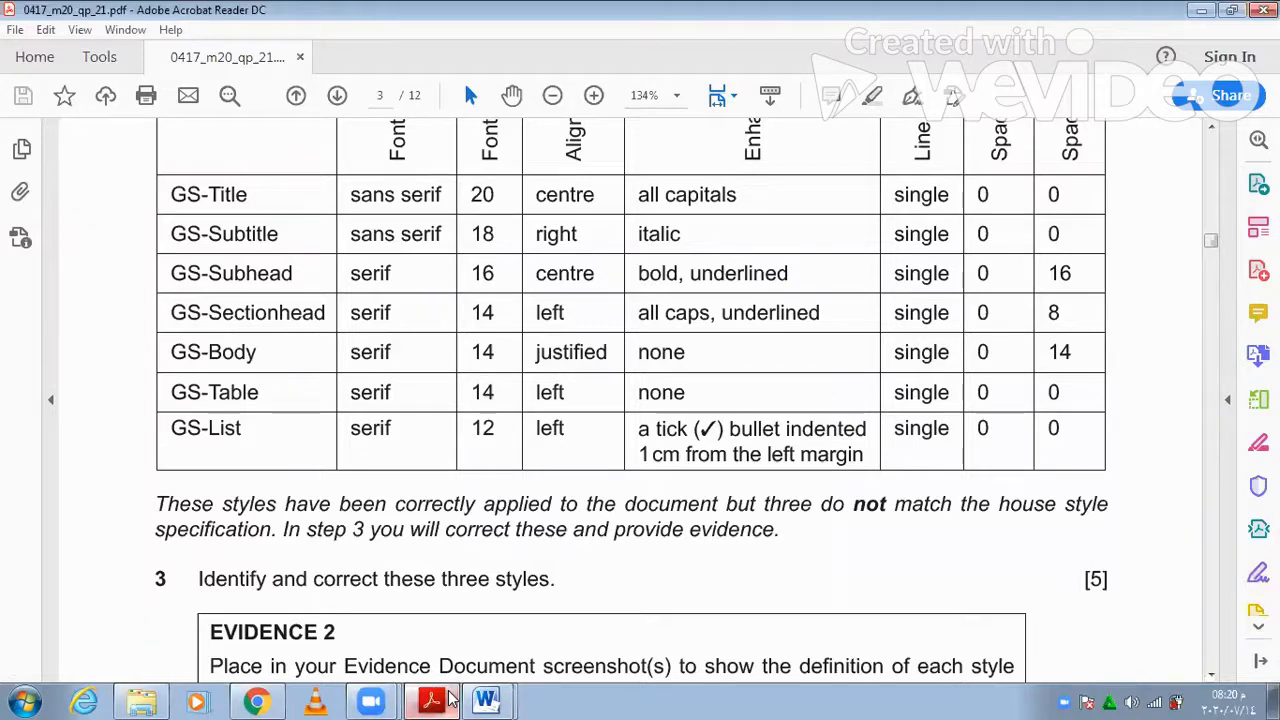
{"action": "left_click", "coordinate": [450, 700]}
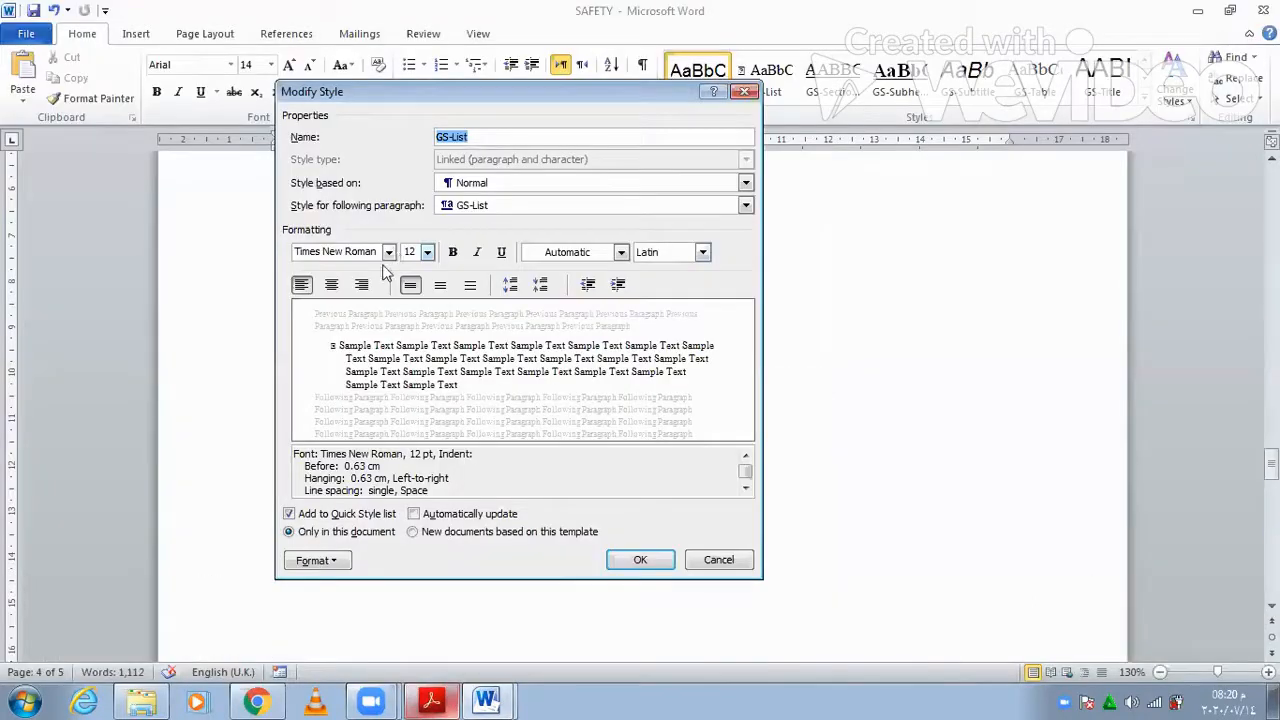
{"action": "left_click", "coordinate": [432, 700]}
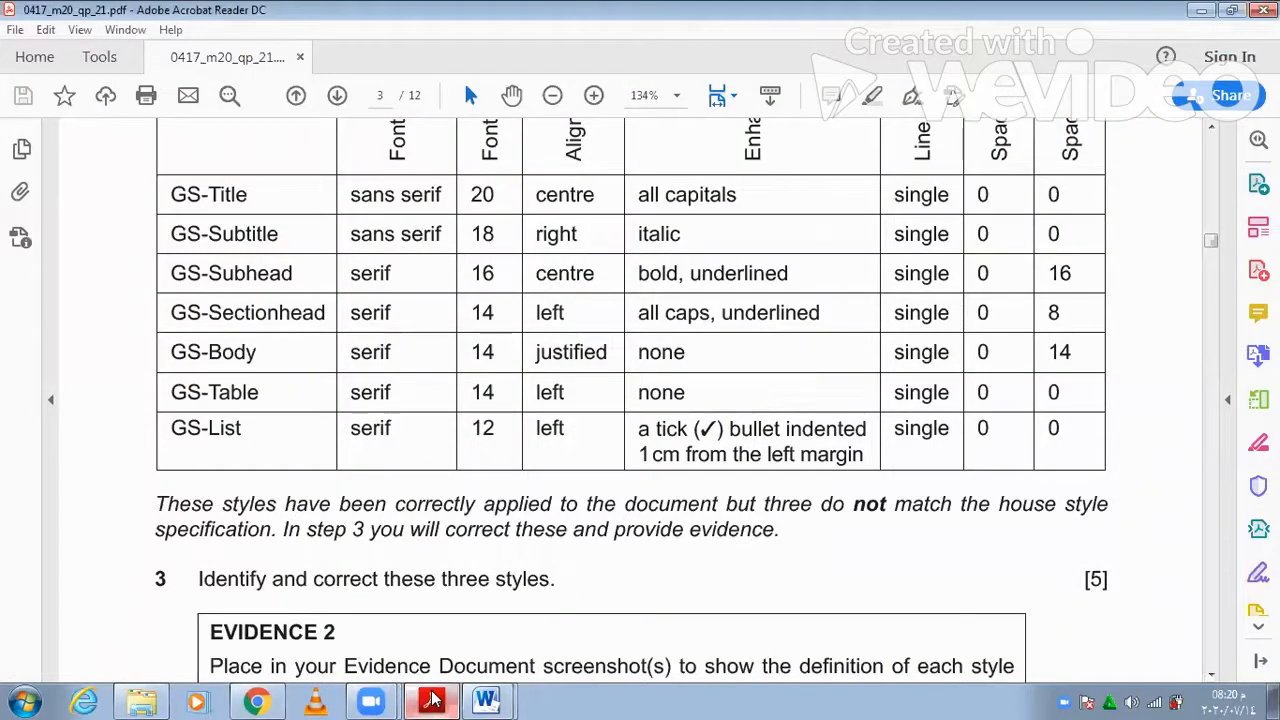
{"action": "left_click", "coordinate": [432, 696]}
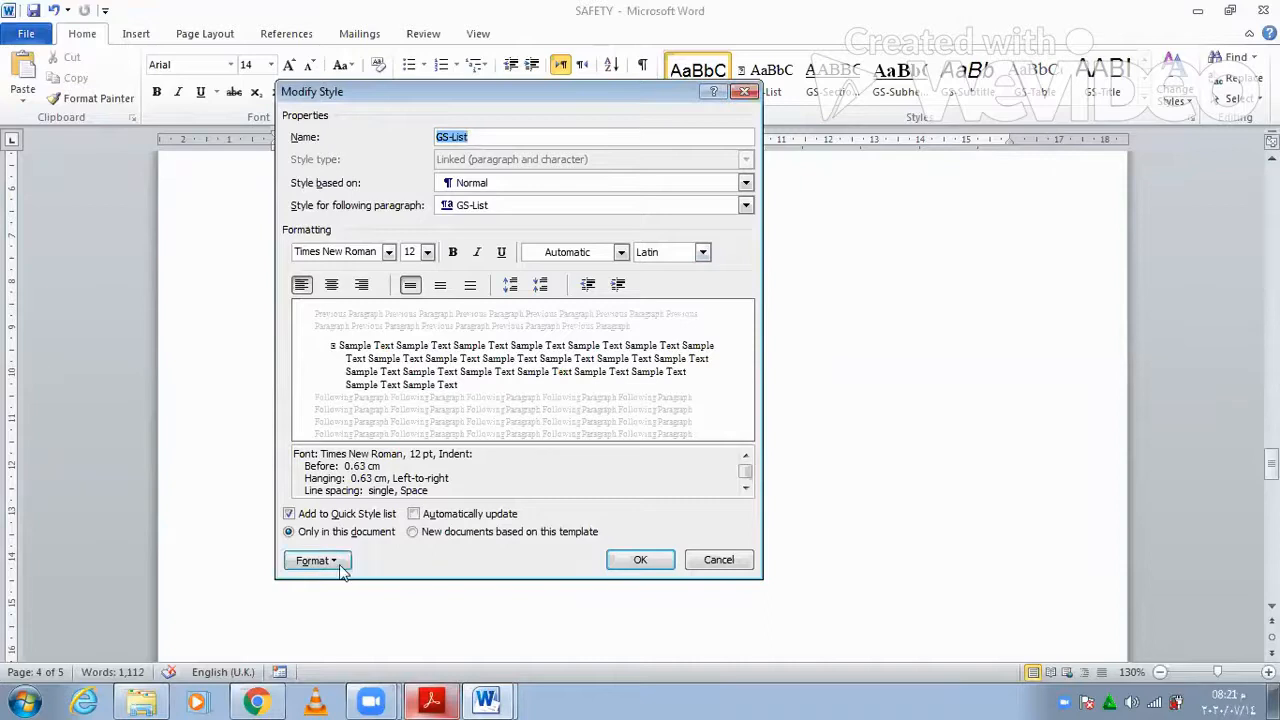
{"action": "left_click", "coordinate": [343, 567]}
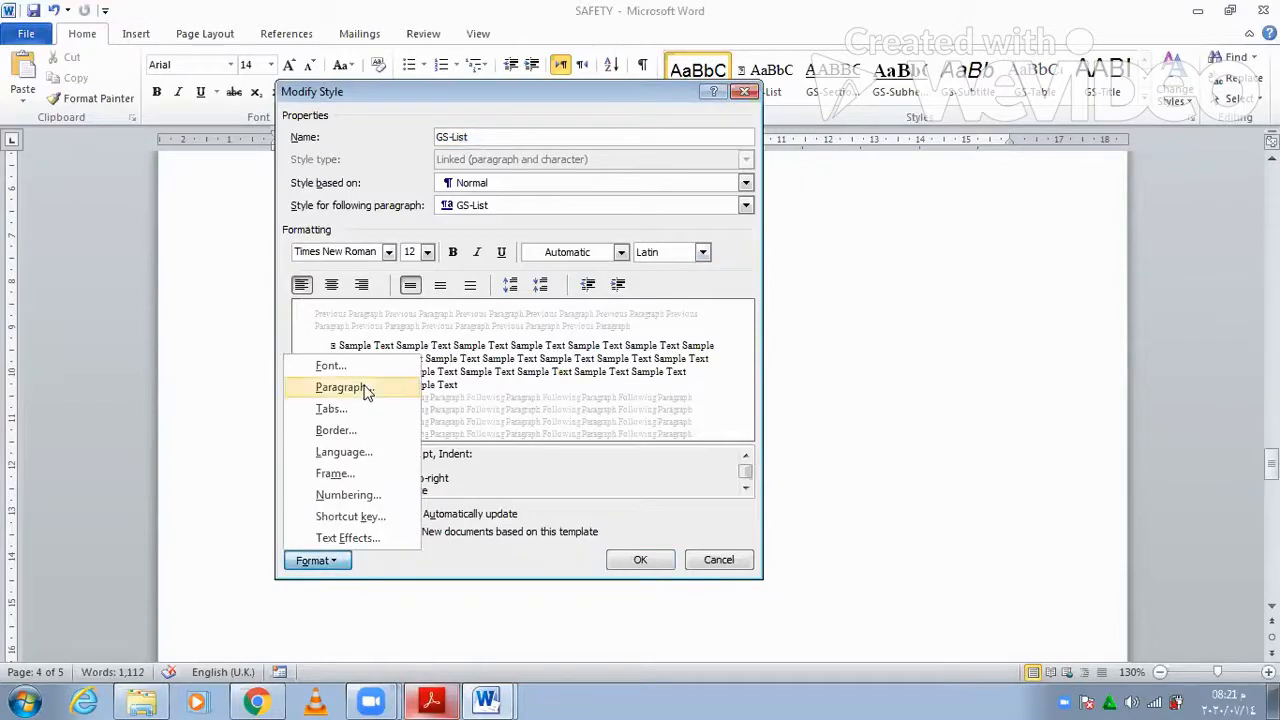
- Set GS-List's left indent to 1 cm, as the house style table specifies
{"action": "left_click", "coordinate": [364, 388]}
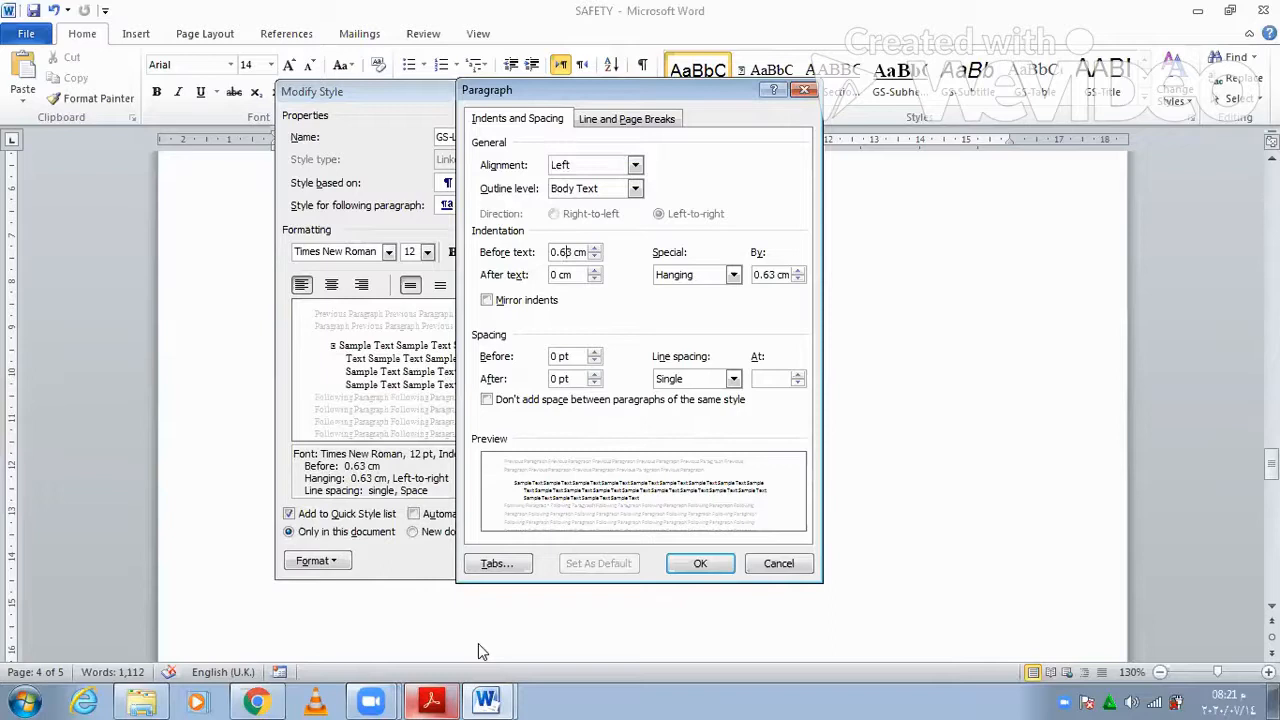
{"action": "left_click", "coordinate": [449, 699]}
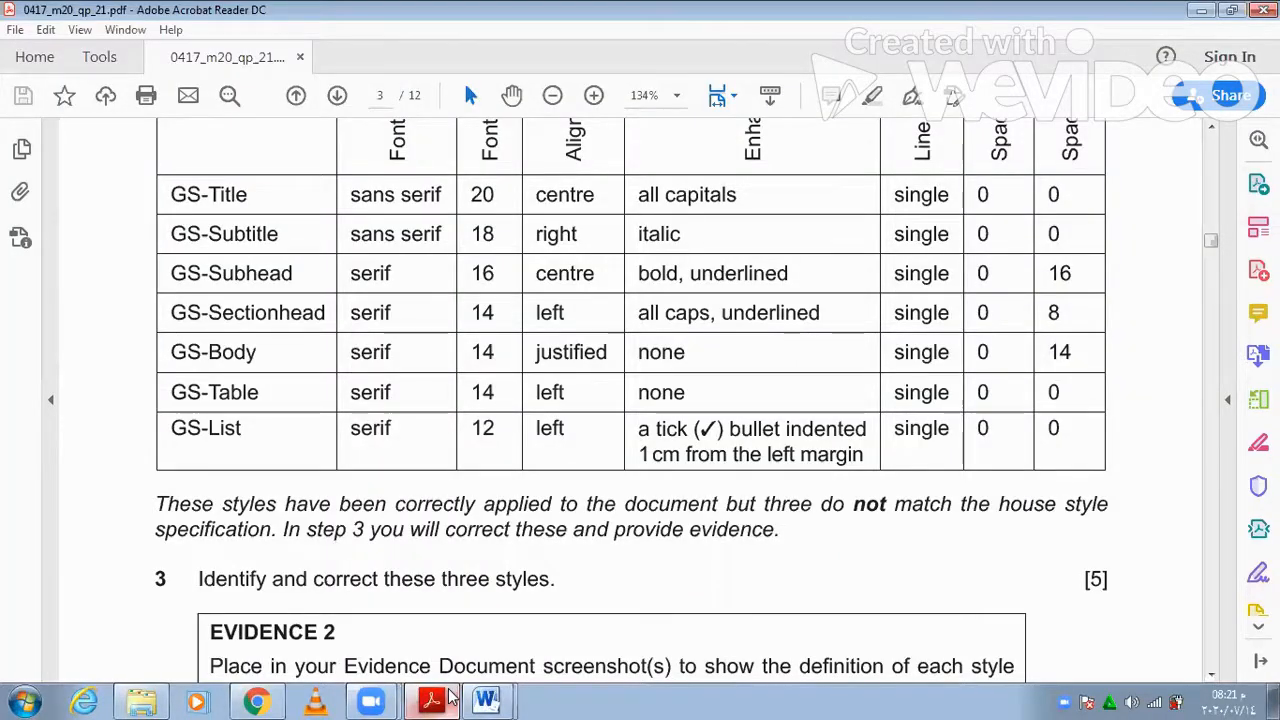
{"action": "left_click", "coordinate": [449, 699]}
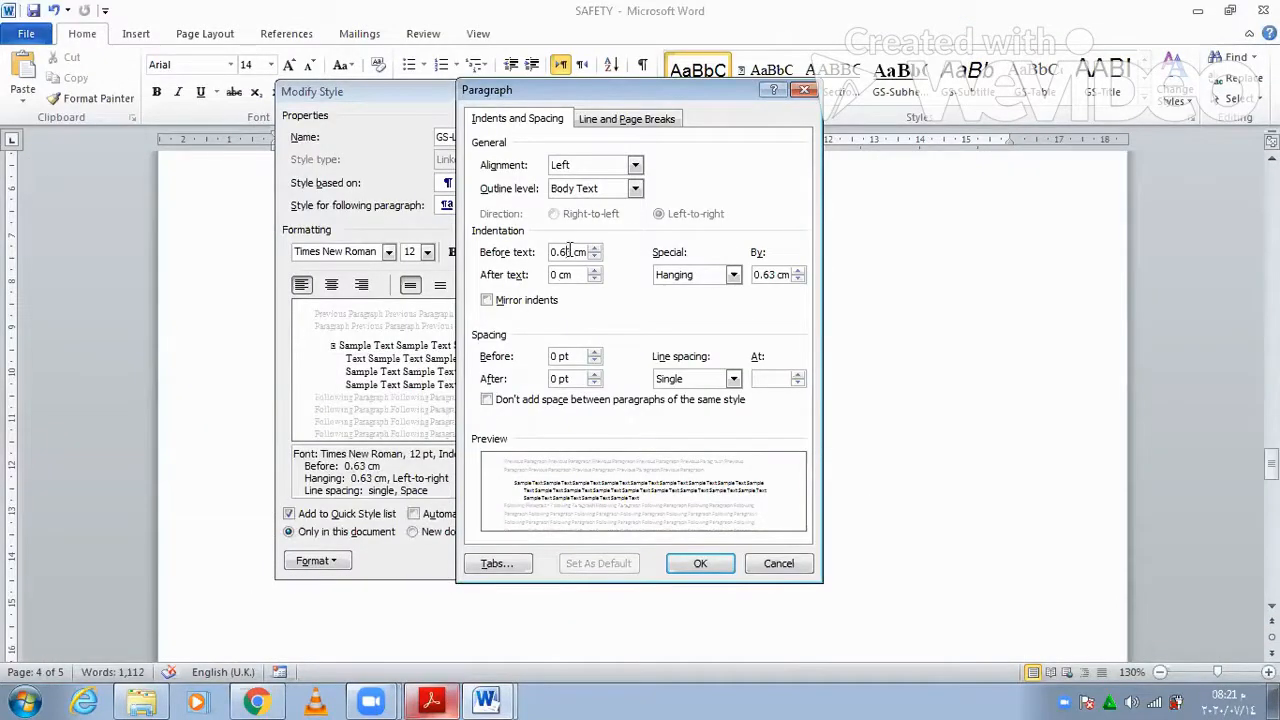
{"action": "double_click", "coordinate": [560, 252]}
{"action": "type", "text": "1"}
{"action": "left_click", "coordinate": [707, 564]}
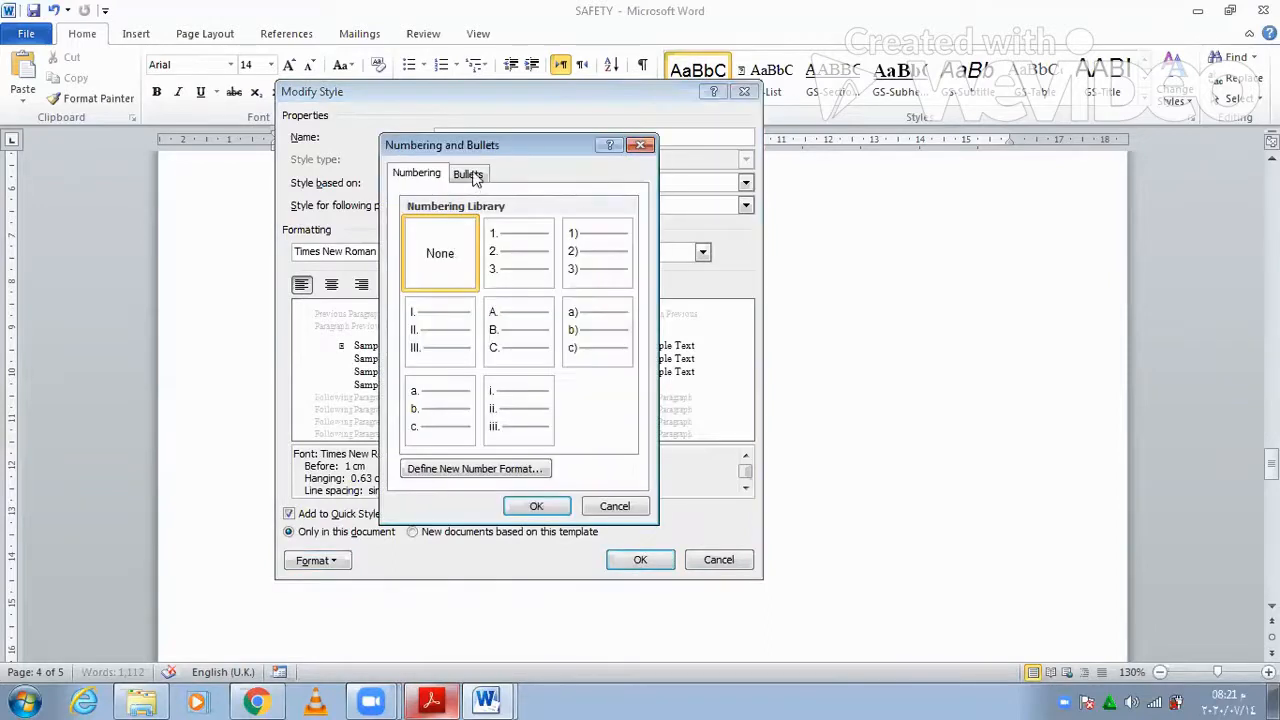
- Give GS-List a tick bullet and compare it with the house style table
{"action": "left_click", "coordinate": [468, 172]}
{"action": "left_click", "coordinate": [560, 506]}
{"action": "left_click", "coordinate": [436, 699]}
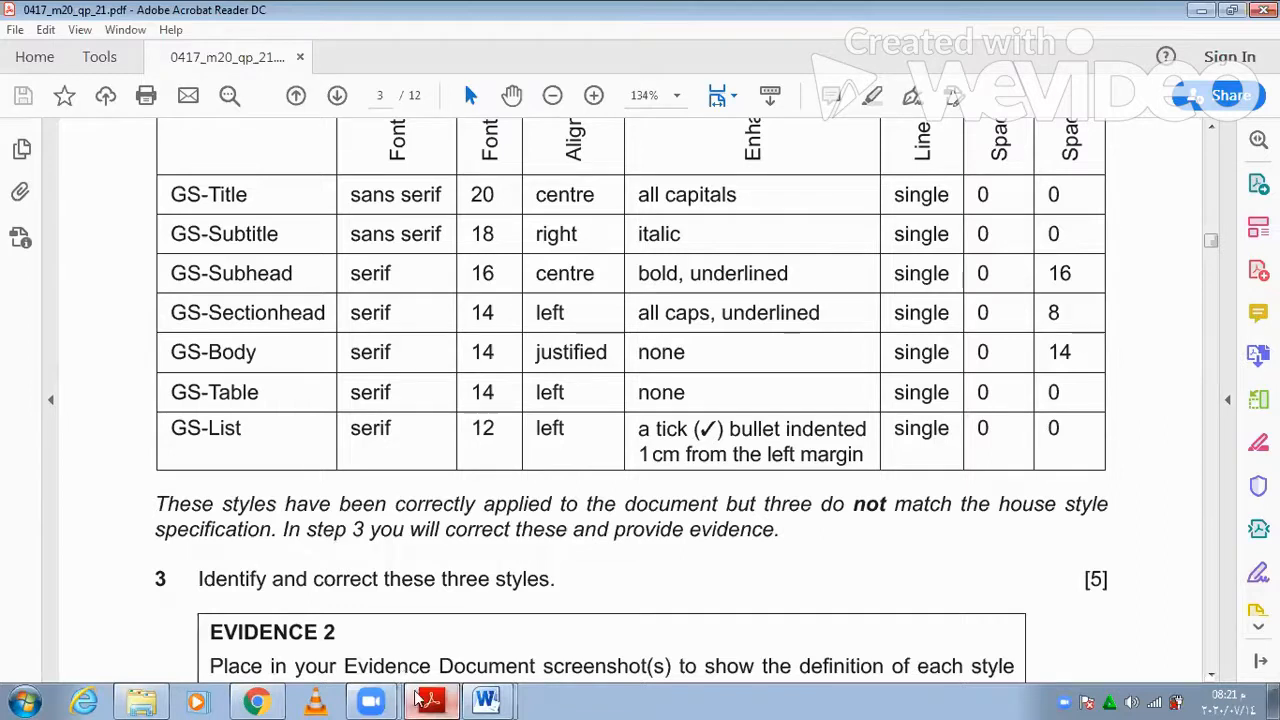
{"action": "key", "text": "alt+Tab"}
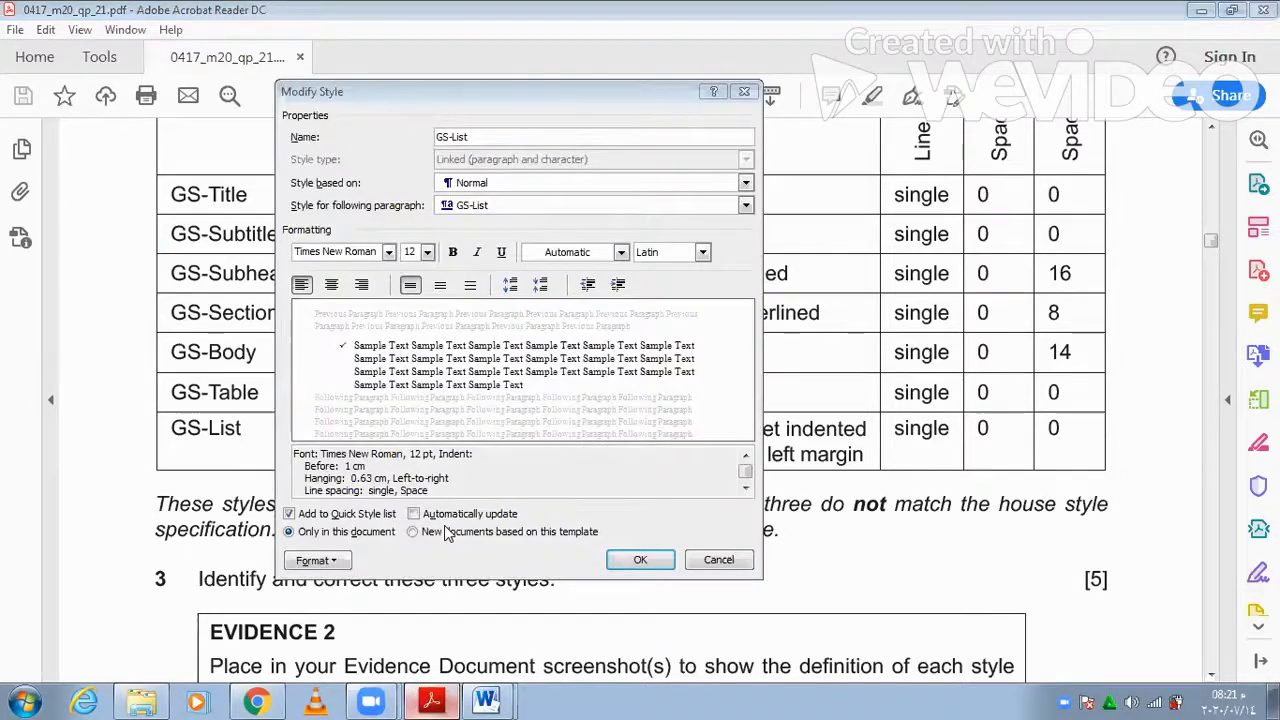
- Recheck GS-List's 1 cm left indent in its paragraph settings
{"action": "left_click", "coordinate": [337, 563]}
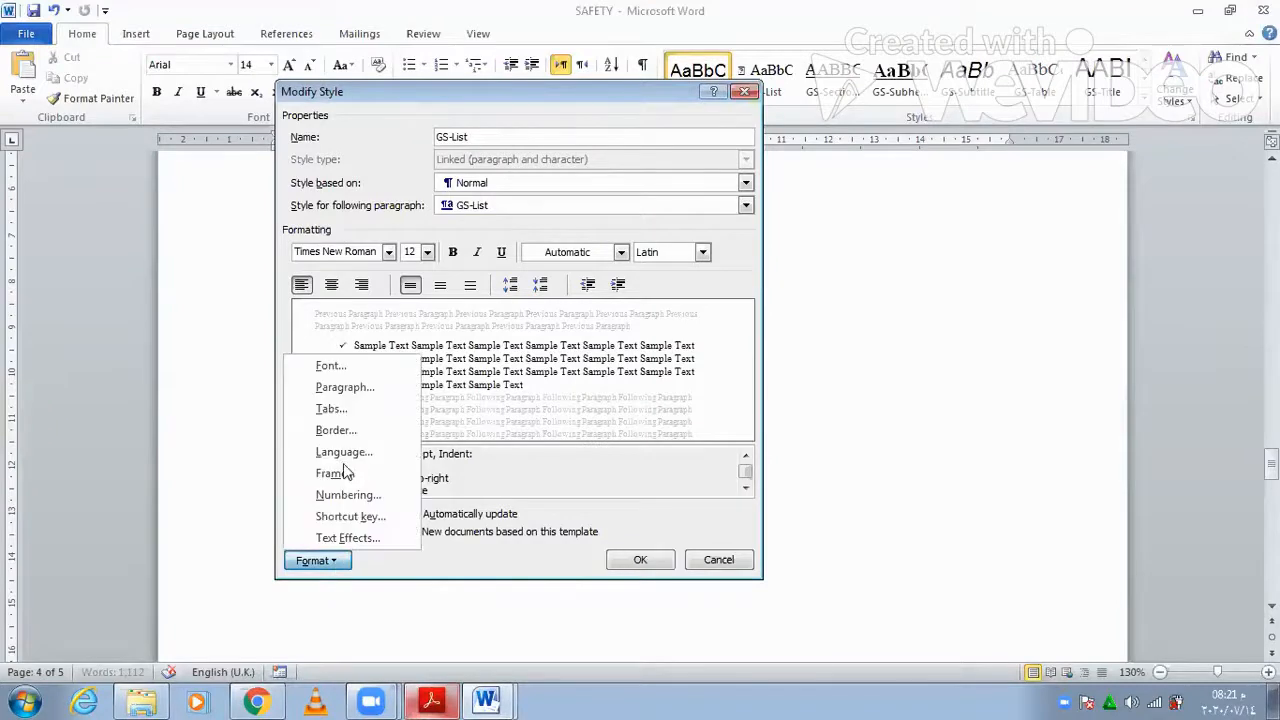
{"action": "left_click", "coordinate": [355, 390]}
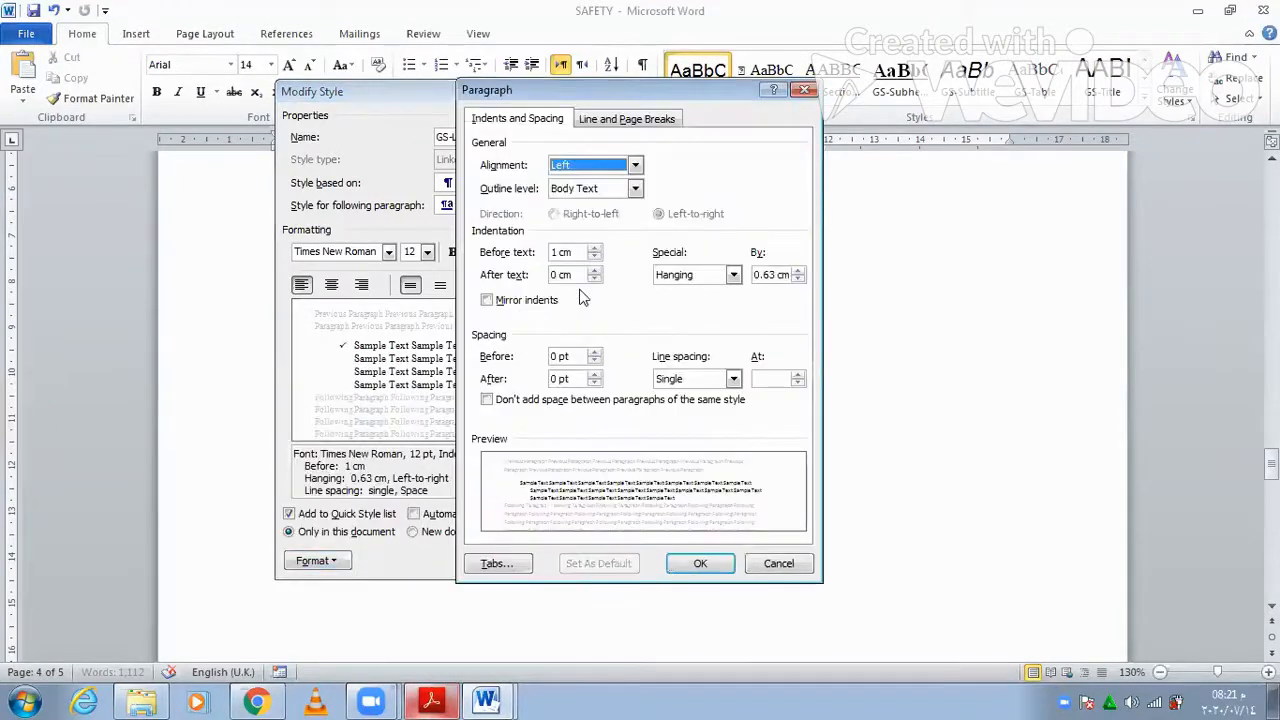
{"action": "left_click", "coordinate": [703, 566]}
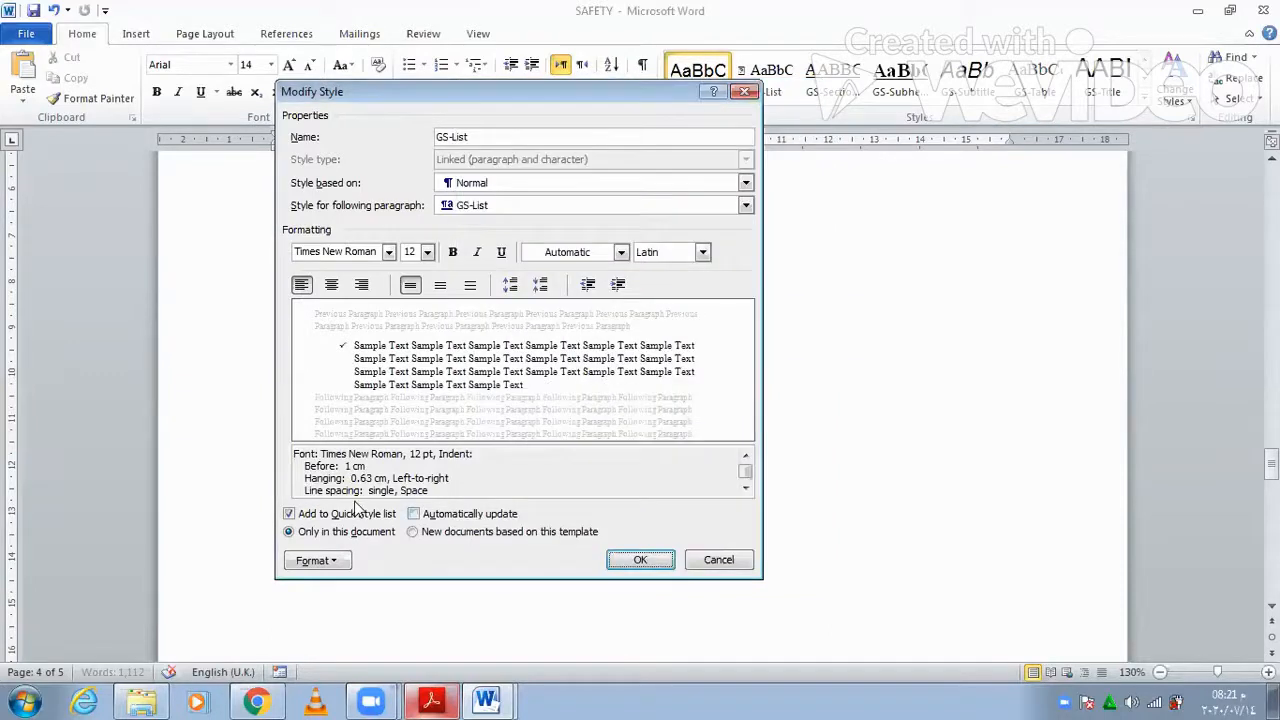
- Confirm the tick bullet in GS-List's numbering options and apply the updated style
{"action": "left_click", "coordinate": [342, 563]}
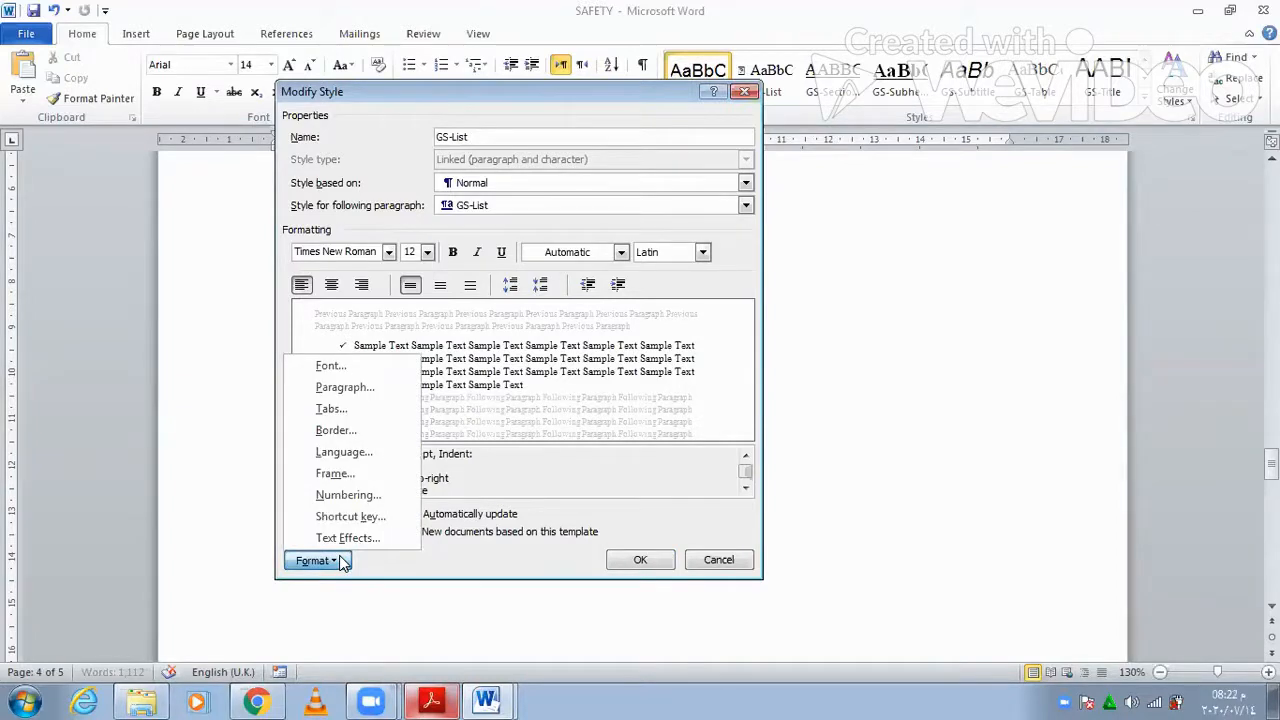
{"action": "key", "text": "n"}
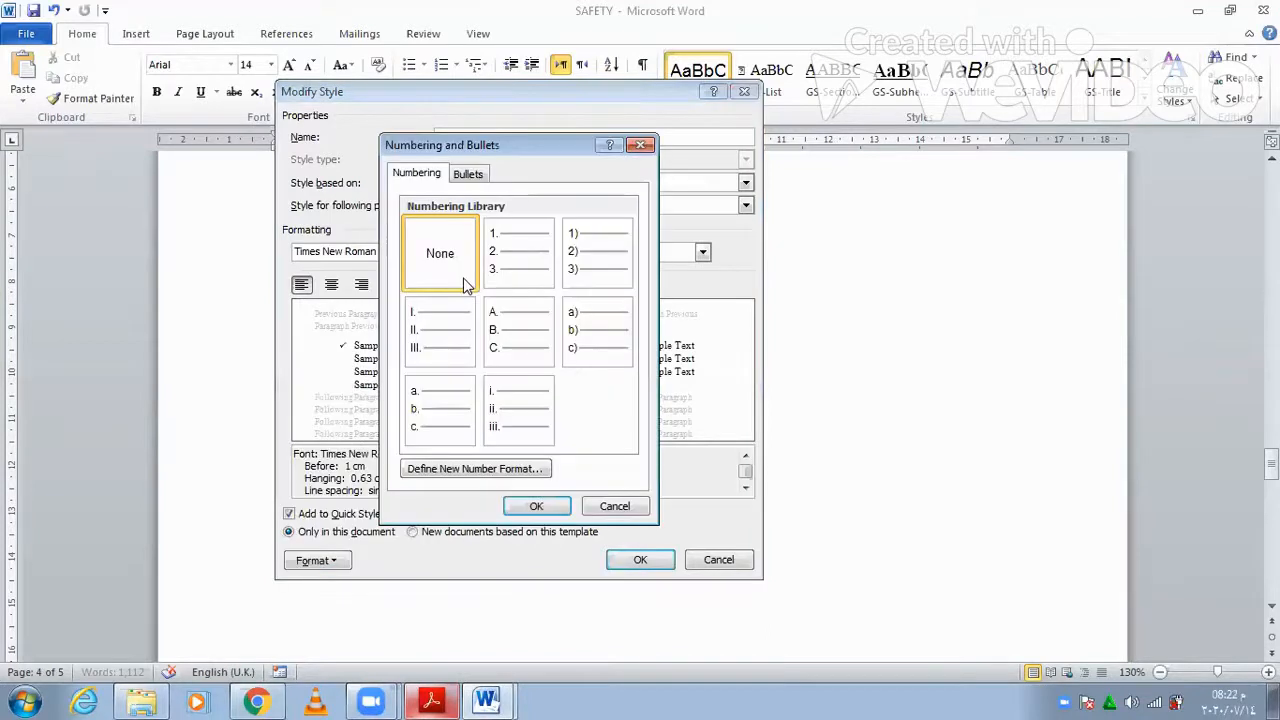
{"action": "left_click", "coordinate": [468, 174]}
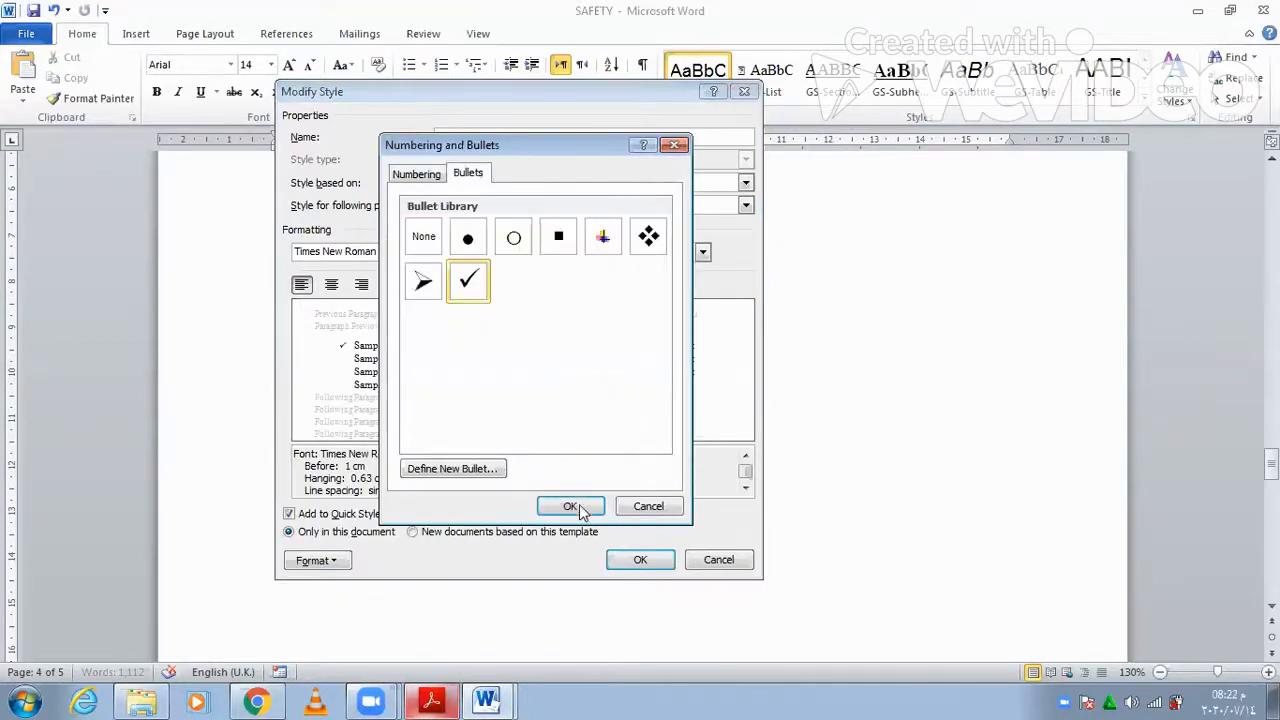
{"action": "key", "text": "Return"}
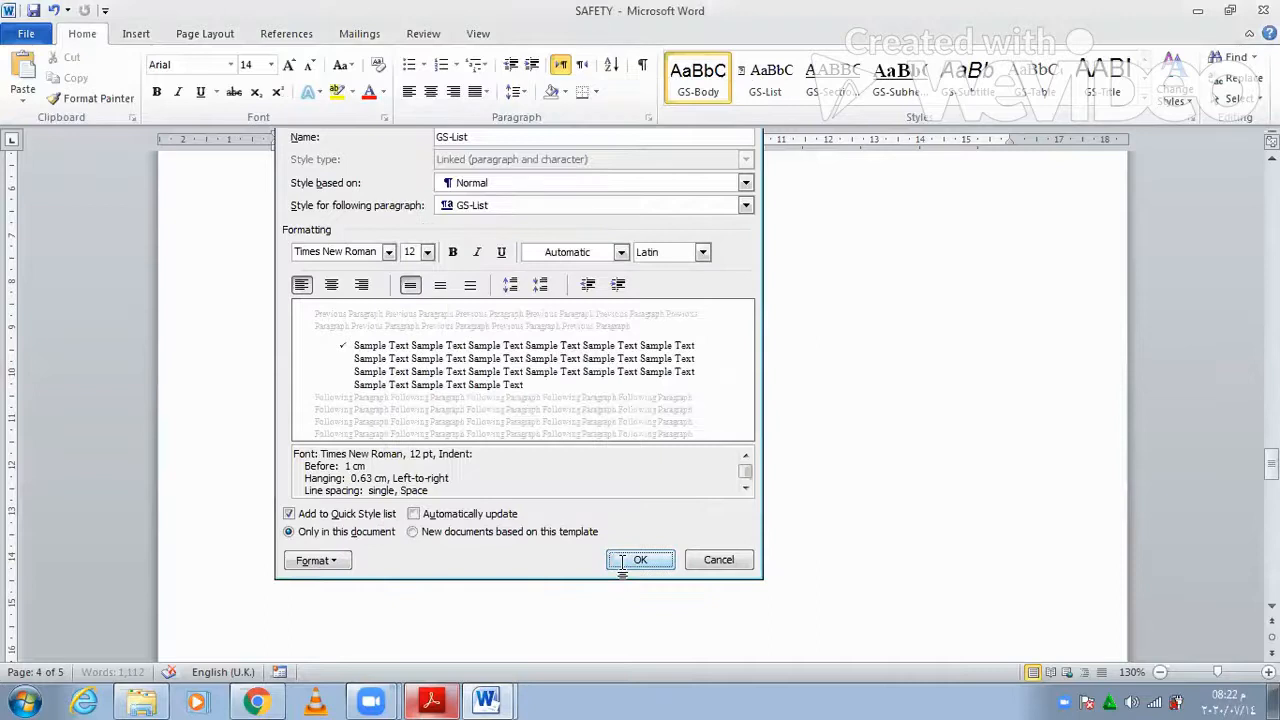
{"action": "key", "text": "Return"}
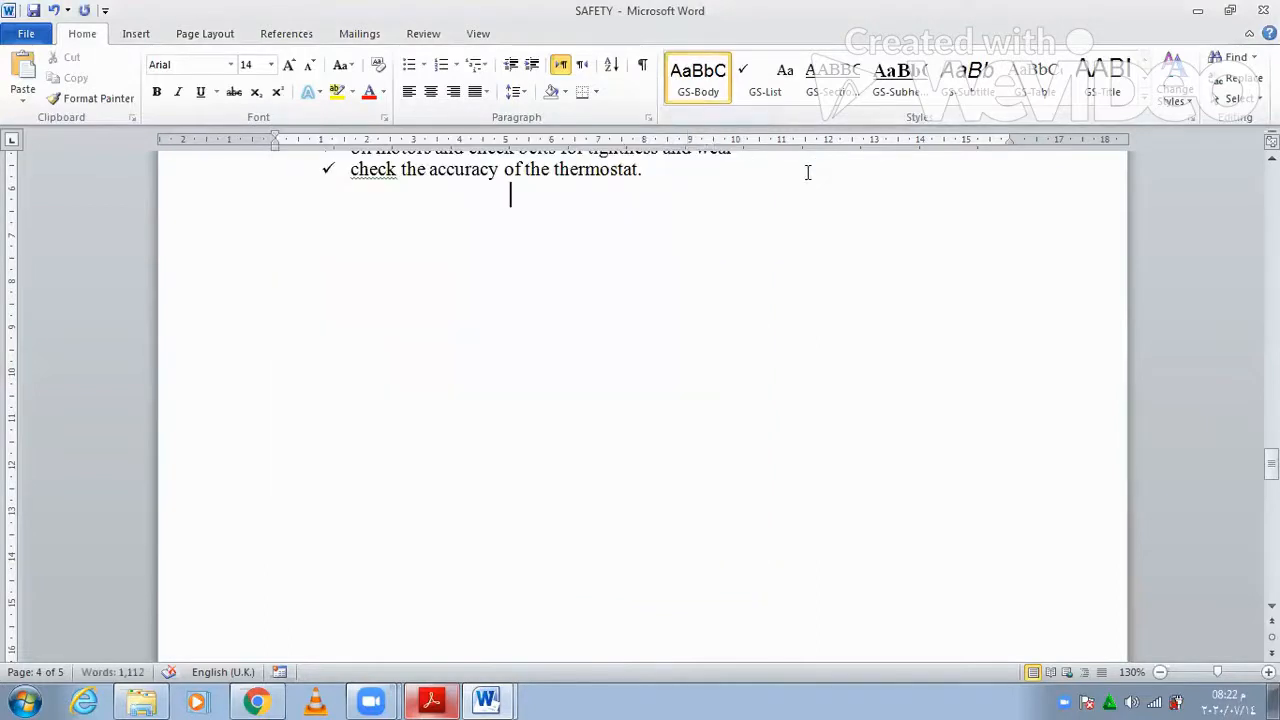
- Review GS-List: Times New Roman 12 pt, tick bullets, 1 cm indent, 0.63 cm hanging
{"action": "right_click", "coordinate": [760, 88]}
{"action": "left_click", "coordinate": [775, 120]}
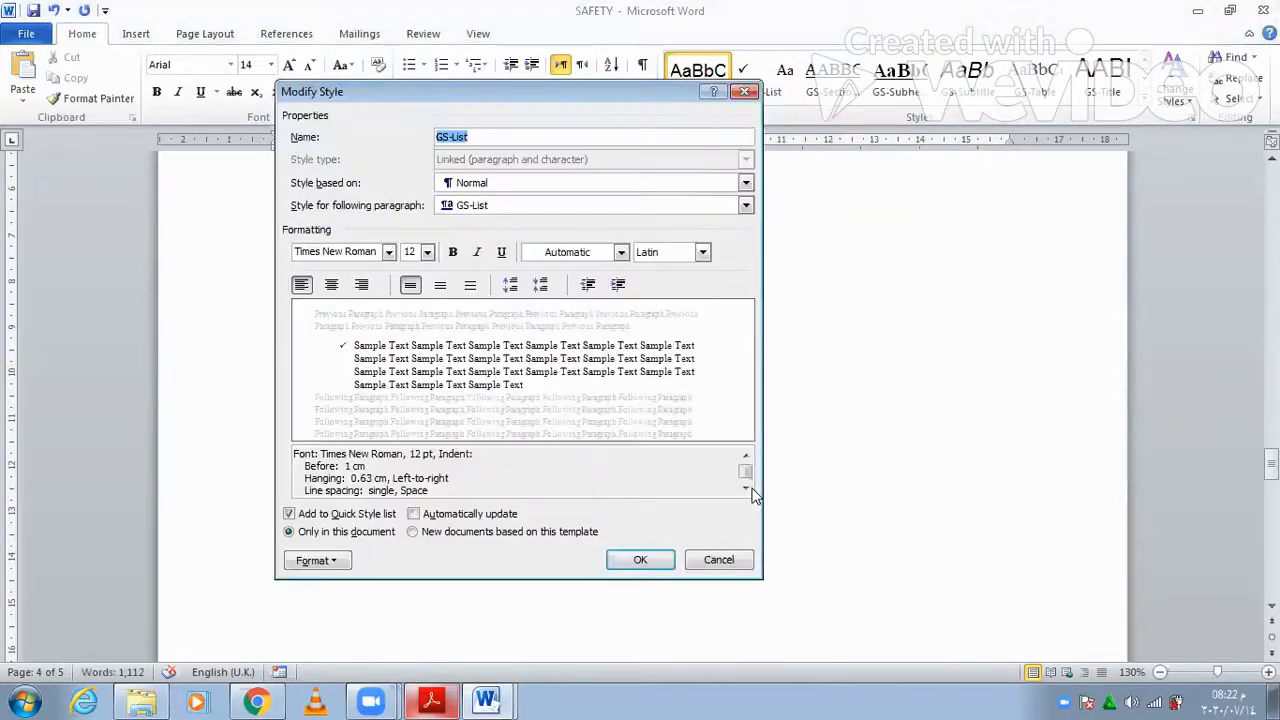
{"action": "left_click", "coordinate": [746, 488]}
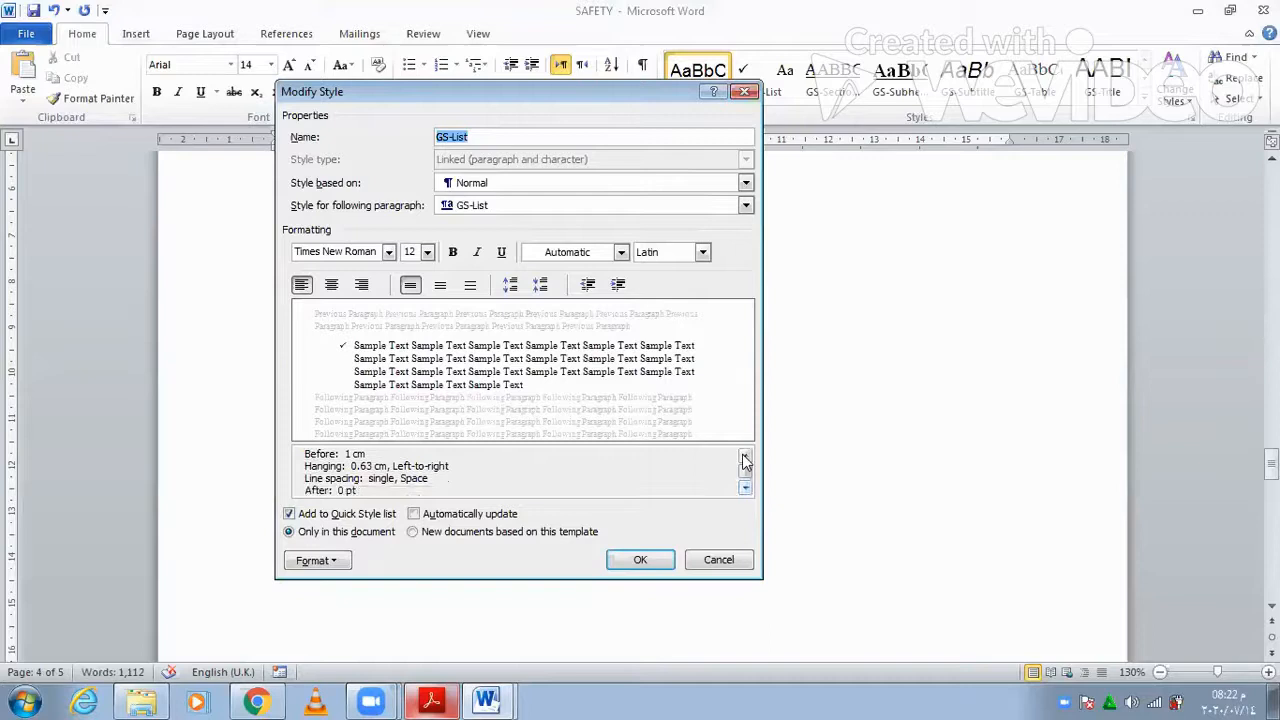
{"action": "left_click", "coordinate": [746, 456]}
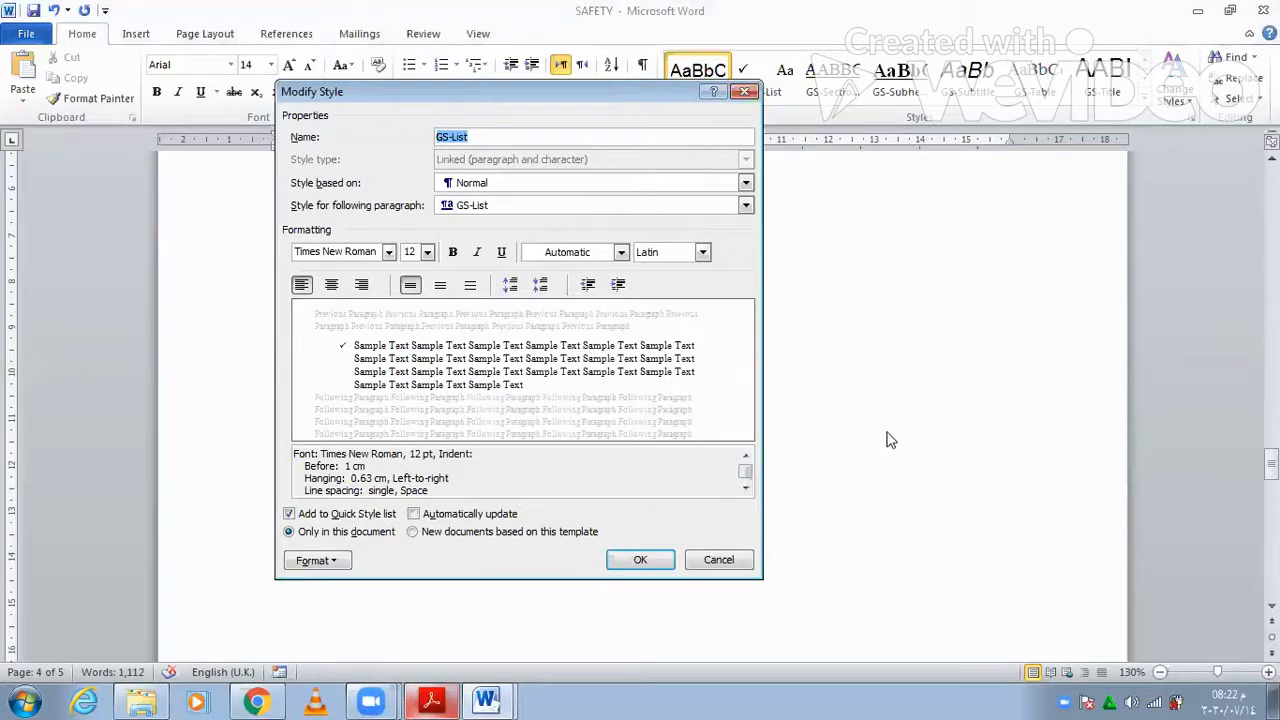
{"action": "left_click", "coordinate": [638, 559]}
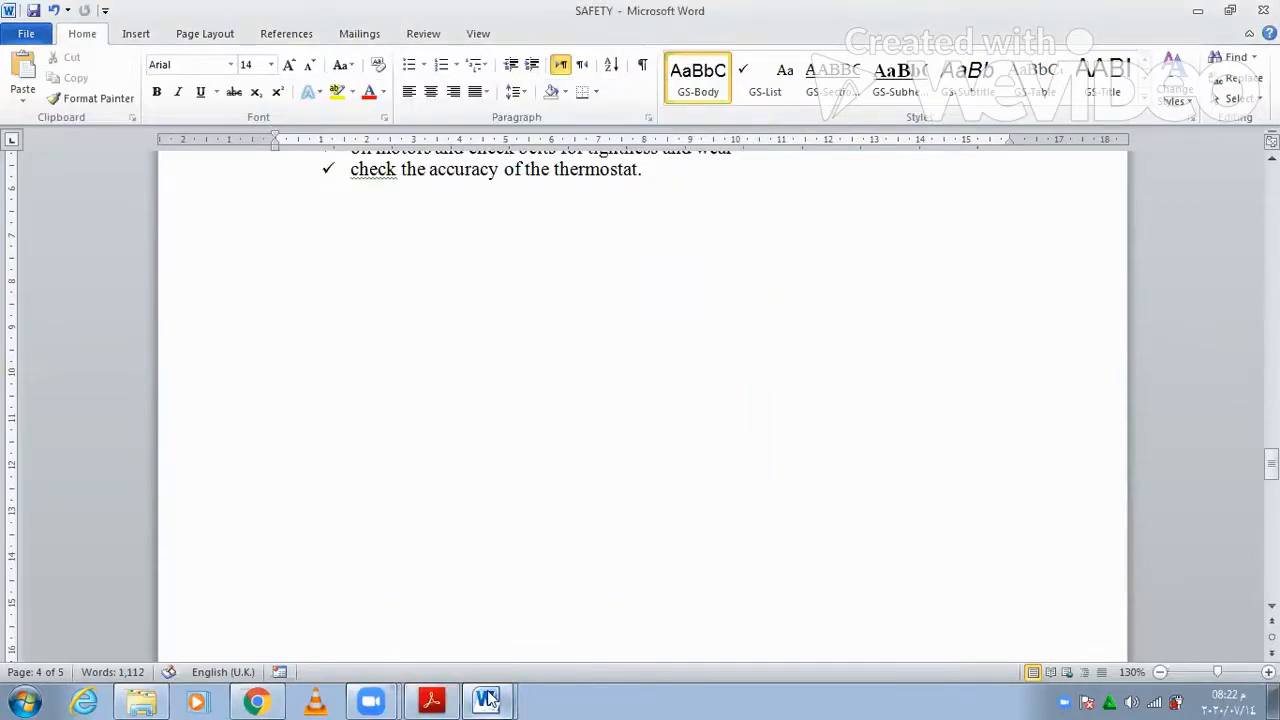
- Paste the GS-List style definition screenshot into the evidence document and crop it to the dialog
{"action": "key", "text": "alt+Tab"}
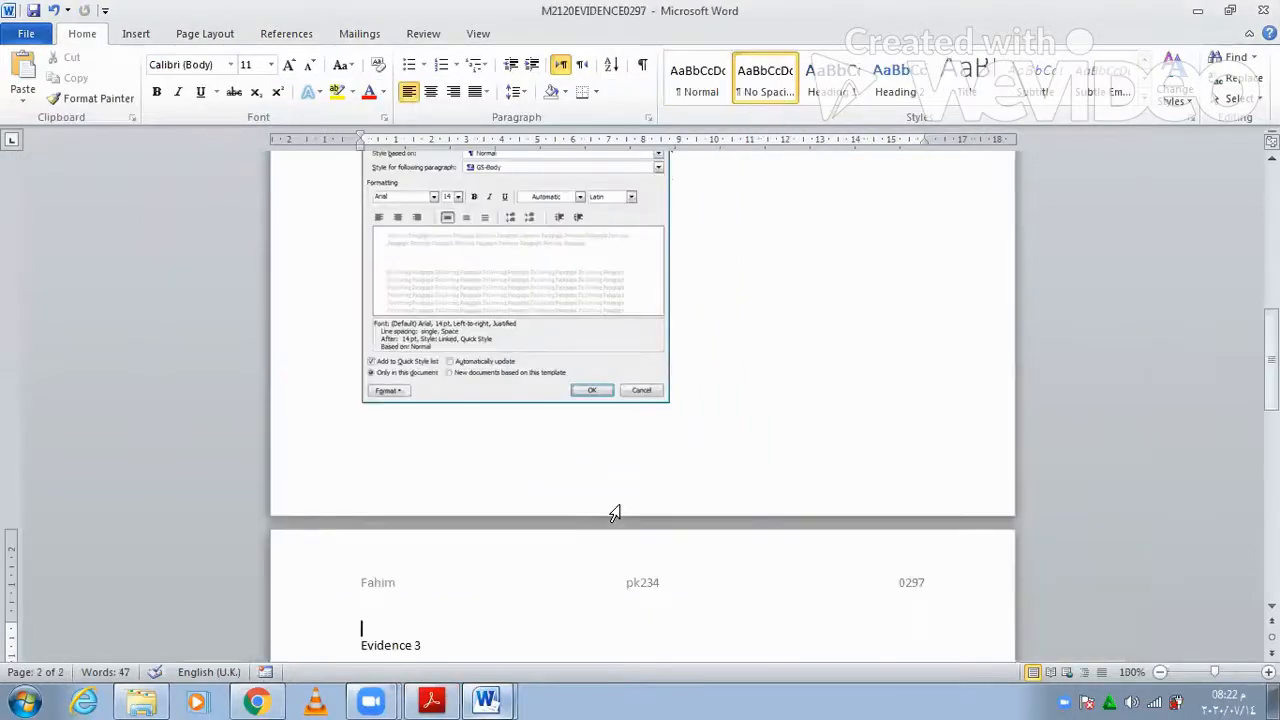
{"action": "key", "text": "ctrl+v"}
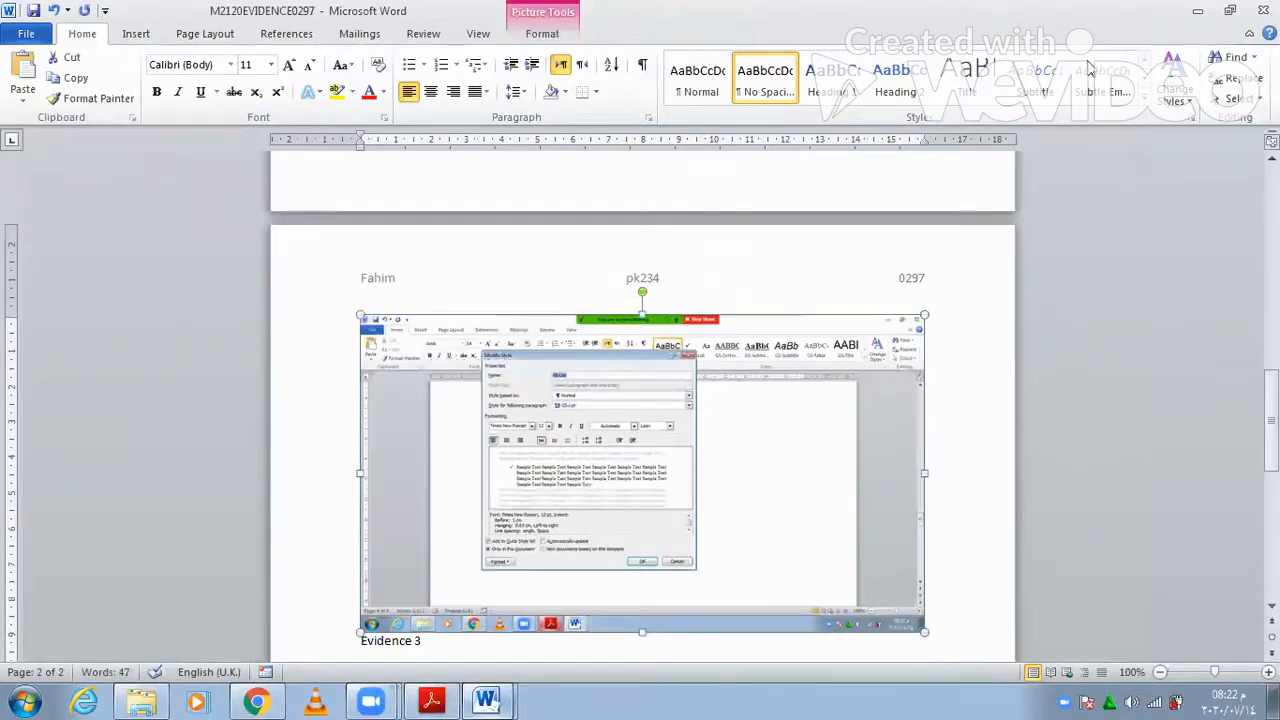
{"action": "double_click", "coordinate": [925, 624]}
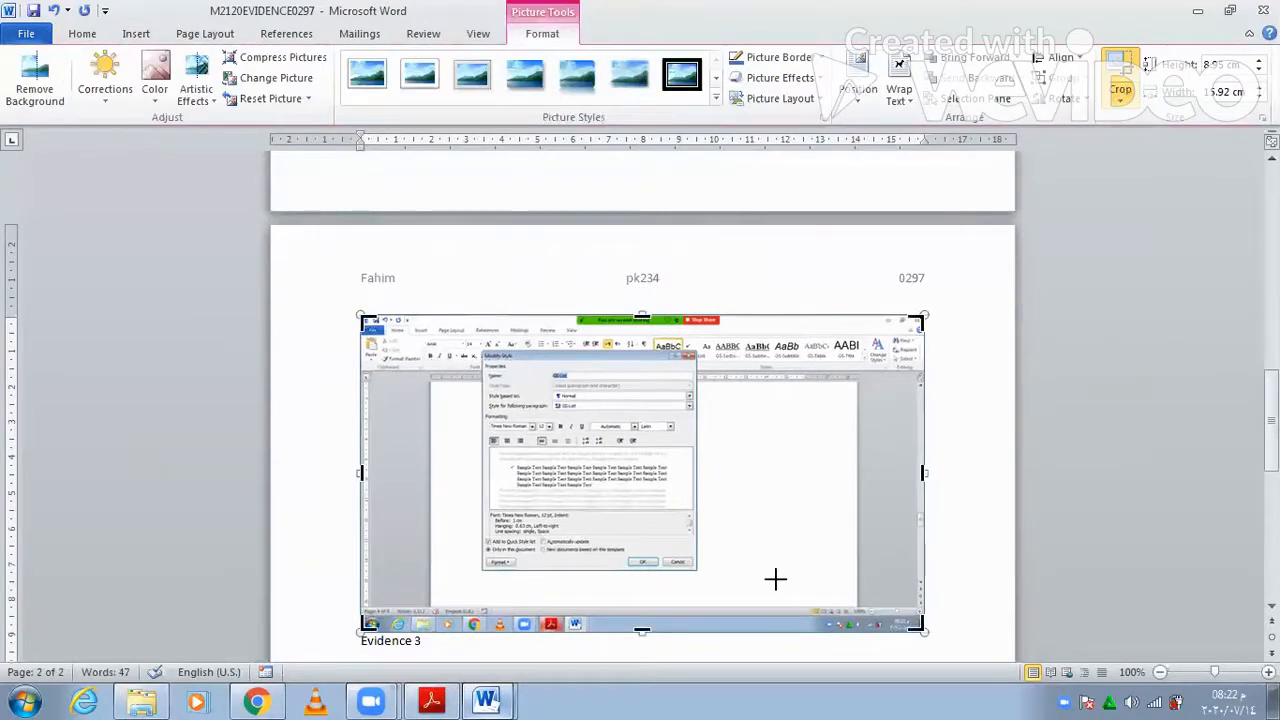
{"action": "left_click_drag", "start_coordinate": [775, 578], "coordinate": [699, 566]}
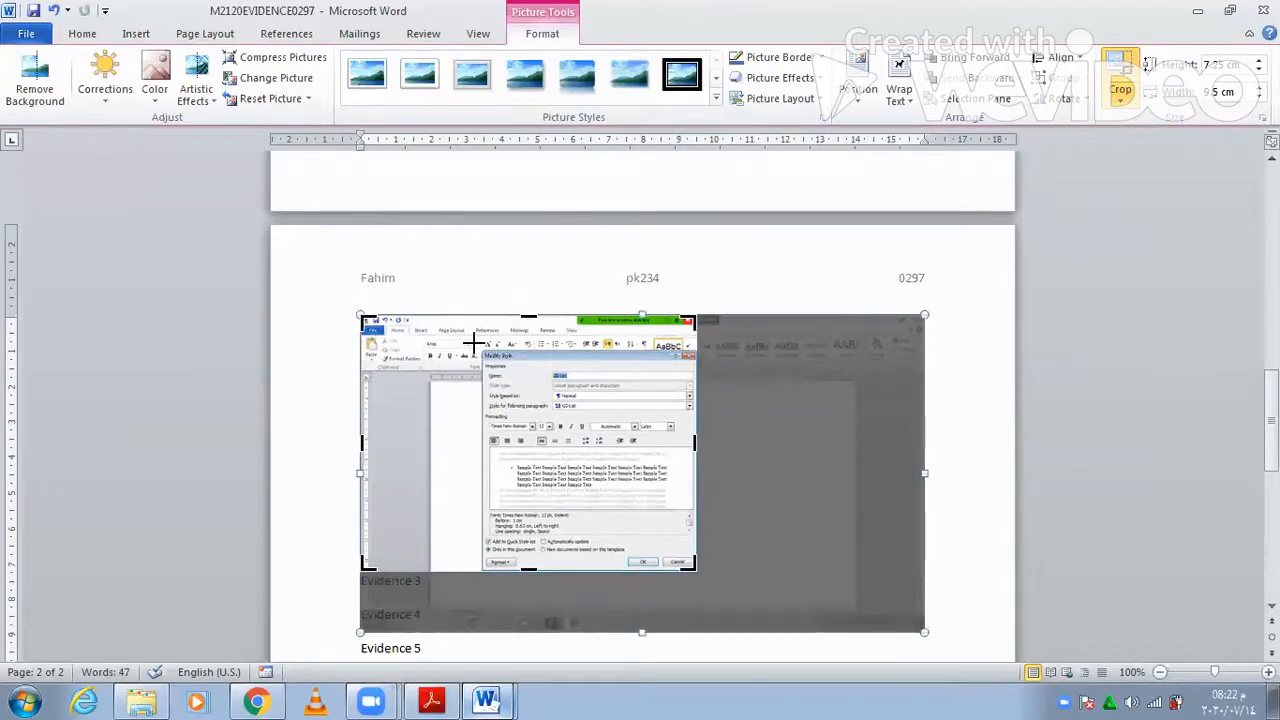
{"action": "left_click_drag", "start_coordinate": [474, 342], "coordinate": [477, 346]}
{"action": "left_click", "coordinate": [754, 359]}
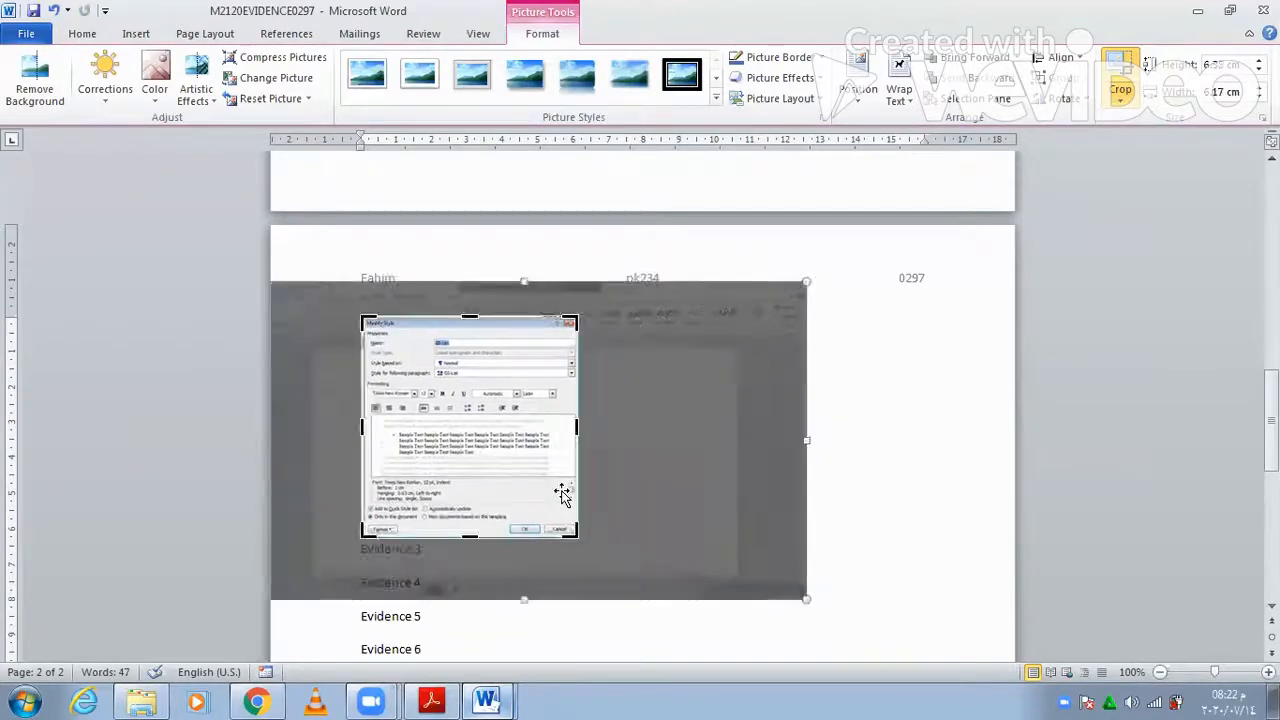
- Enlarge the cropped GS-List screenshot to about 8.1 cm wide
{"action": "left_click_drag", "start_coordinate": [595, 543], "coordinate": [594, 545]}
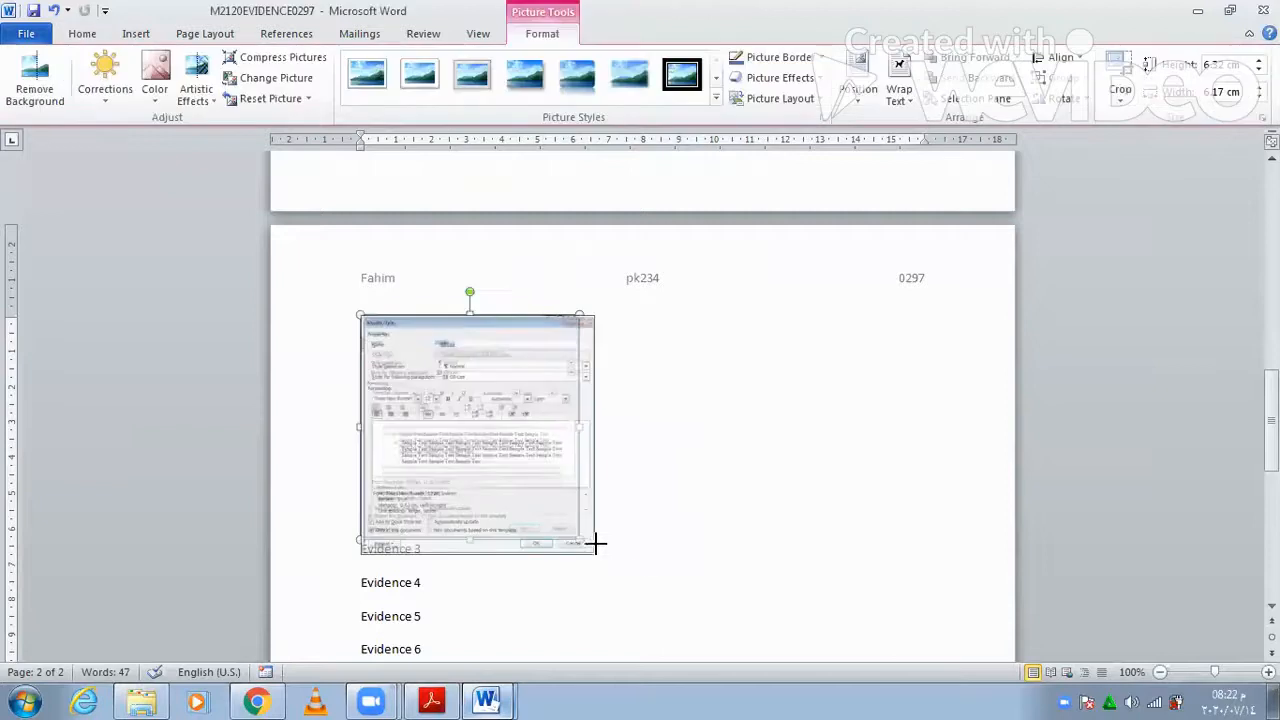
{"action": "left_click_drag", "start_coordinate": [652, 308], "coordinate": [653, 307]}
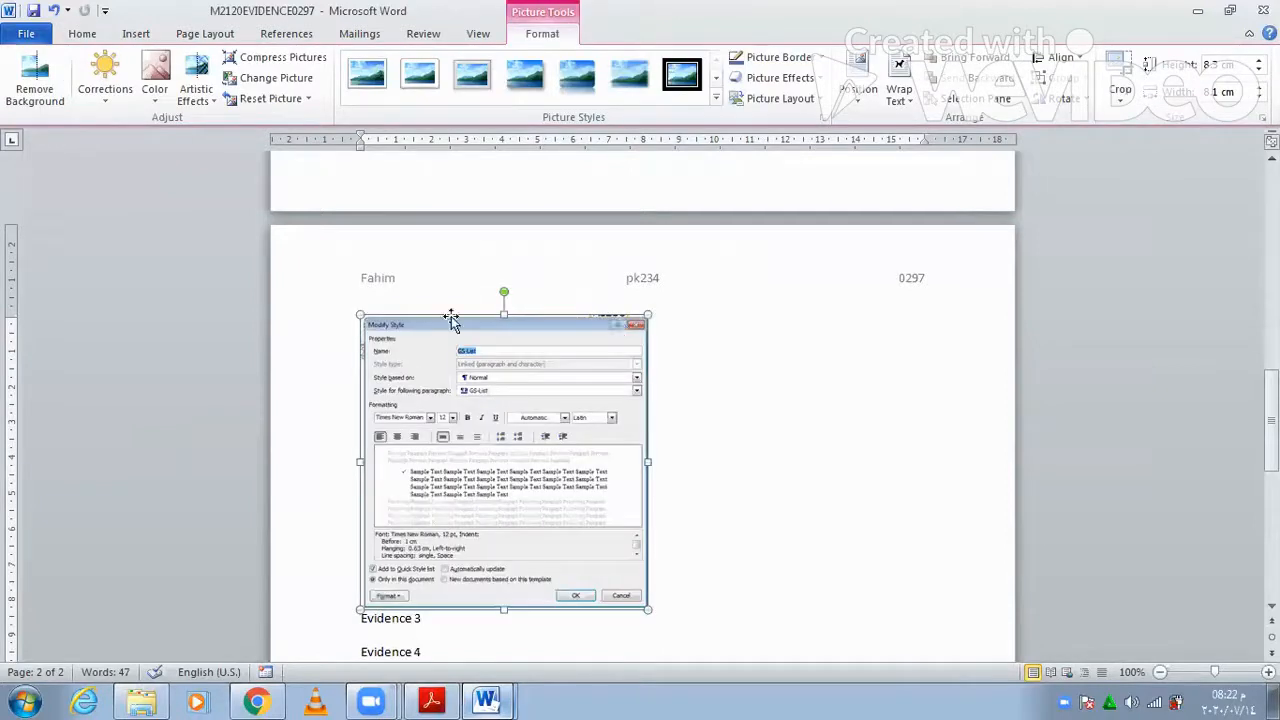
{"action": "scroll", "coordinate": [715, 227], "scroll_direction": "up", "scroll_amount": 3}
- Add a caption above the screenshot: 'GS-List was not indented by 1 cm from left and bullet style was not chosen as'
{"action": "left_click", "coordinate": [709, 237]}
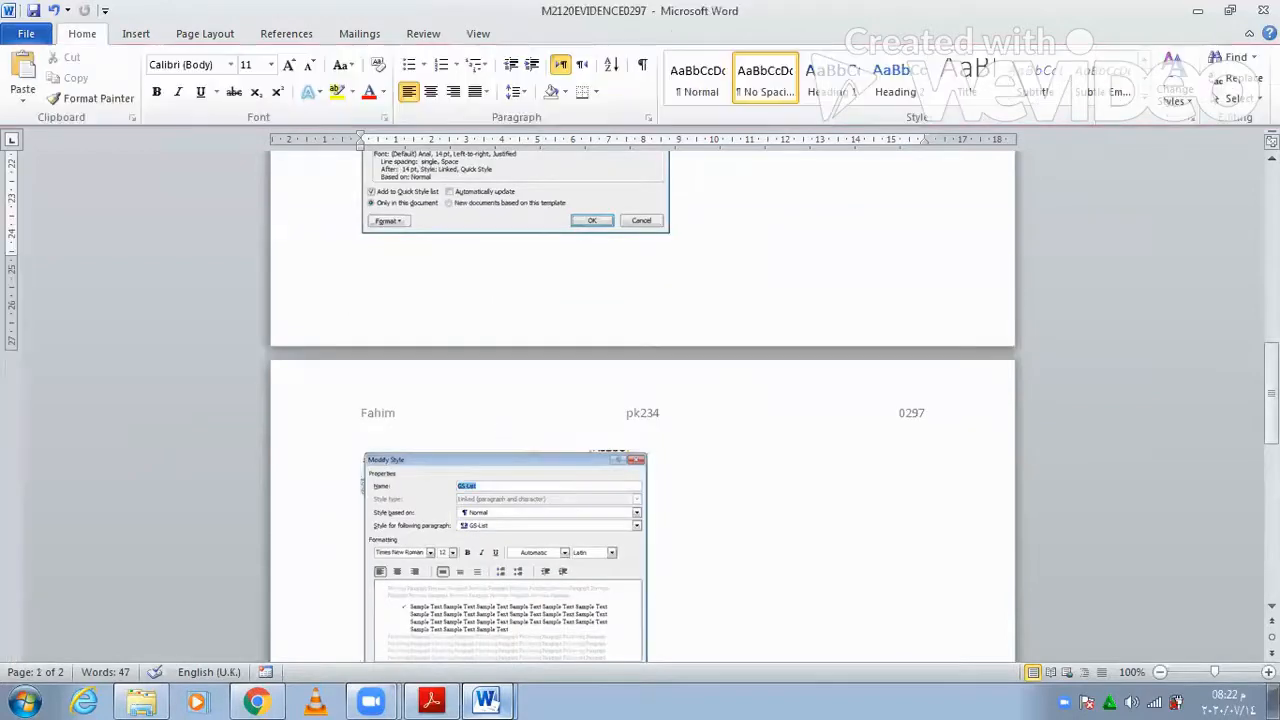
{"action": "key", "text": "Return"}
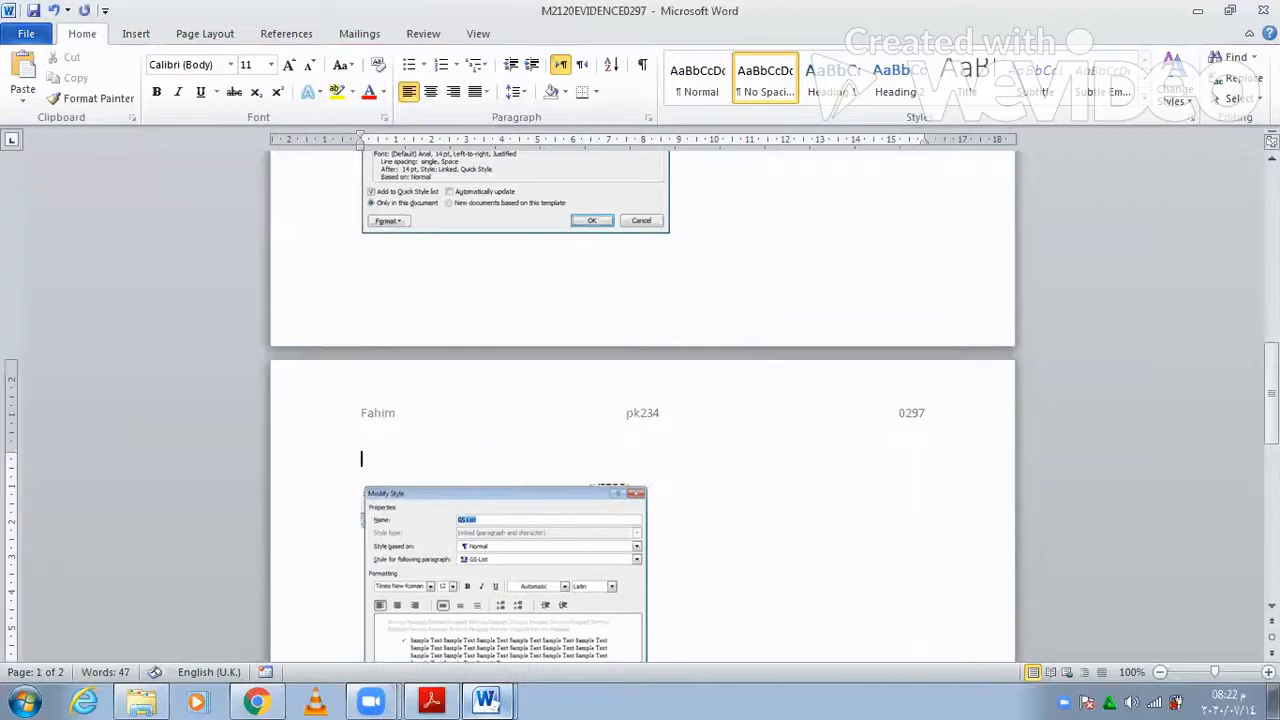
{"action": "type", "text": "GS-List was not ind"}
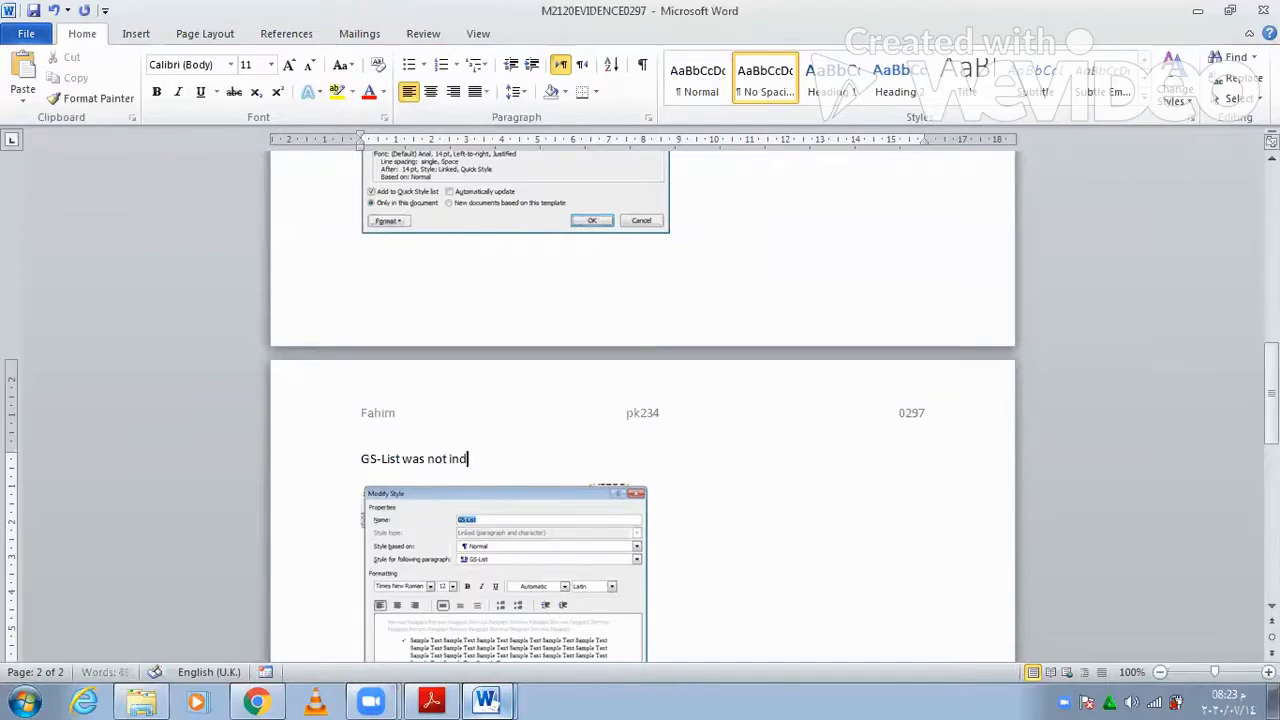
{"action": "type", "text": "ented by 1 cm from left and"}
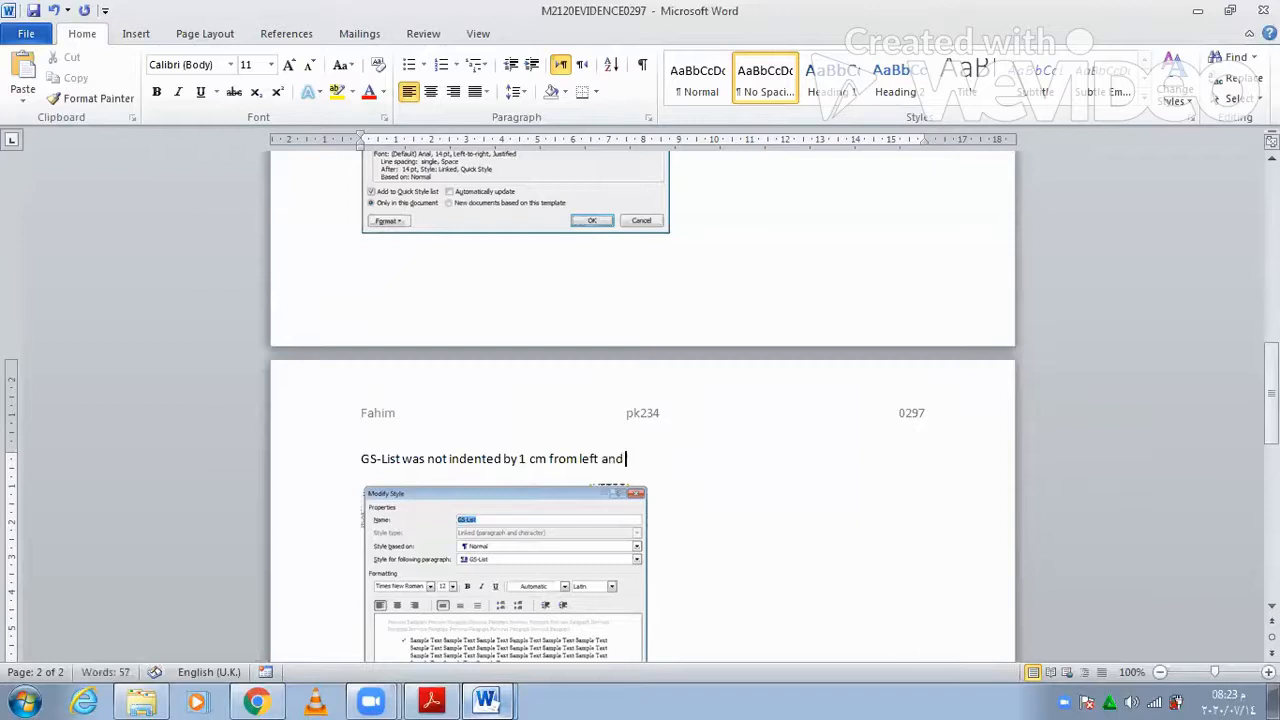
{"action": "type", "text": " bullet style was not chopssen as"}
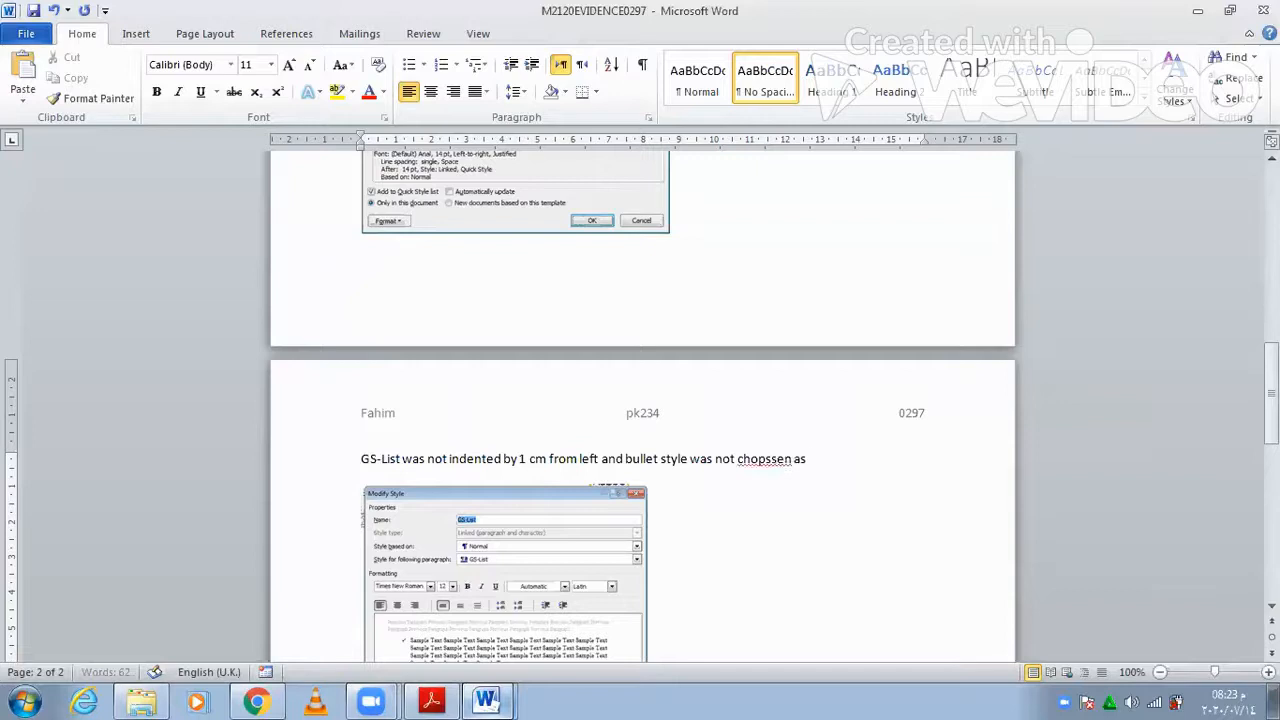
- Correct the misspelling to 'chosen' and end the caption with 'Tick'
{"action": "key", "text": "Left"}
{"action": "key", "text": "Left"}
{"action": "key", "text": "Left"}
{"action": "key", "text": "Left"}
{"action": "key", "text": "Left"}
{"action": "key", "text": "Left"}
{"action": "key", "text": "Left"}
{"action": "key", "text": "Left"}
{"action": "key", "text": "BackSpace"}
{"action": "key", "text": "Right"}
{"action": "key", "text": "Right"}
{"action": "key", "text": "Right"}
{"action": "key", "text": "End"}
{"action": "right_click", "coordinate": [781, 461]}
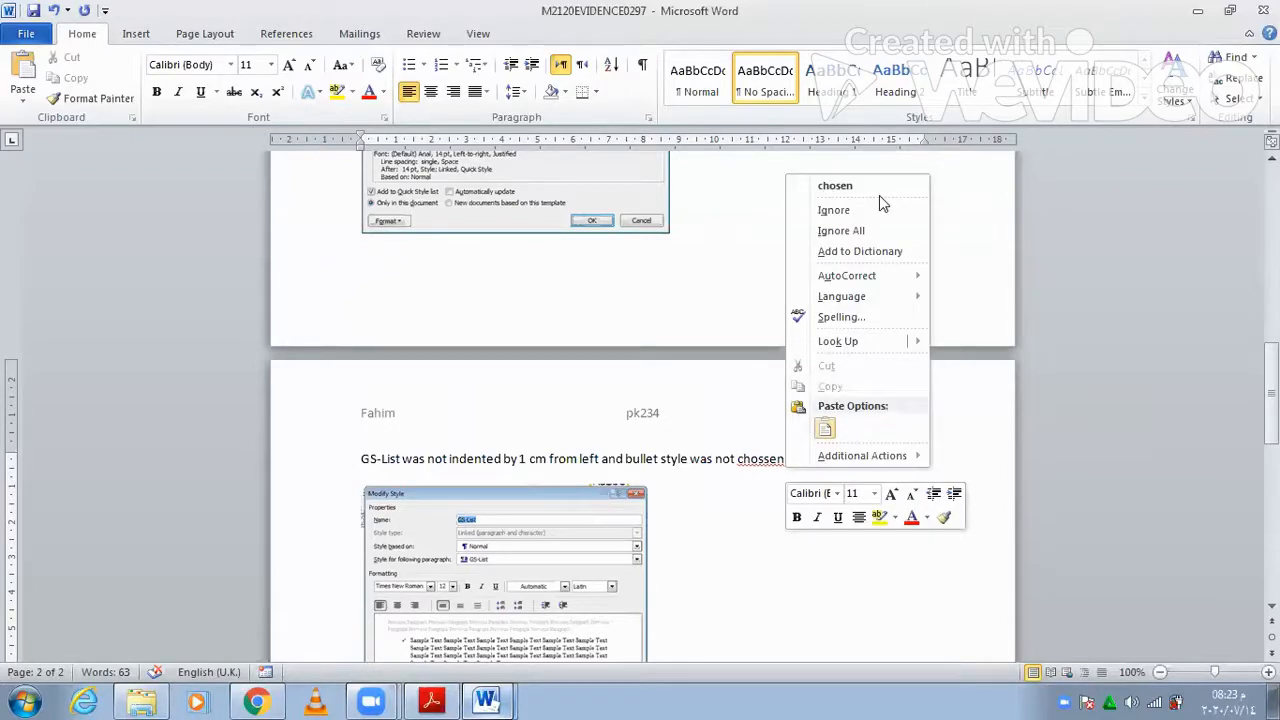
{"action": "left_click", "coordinate": [872, 188]}
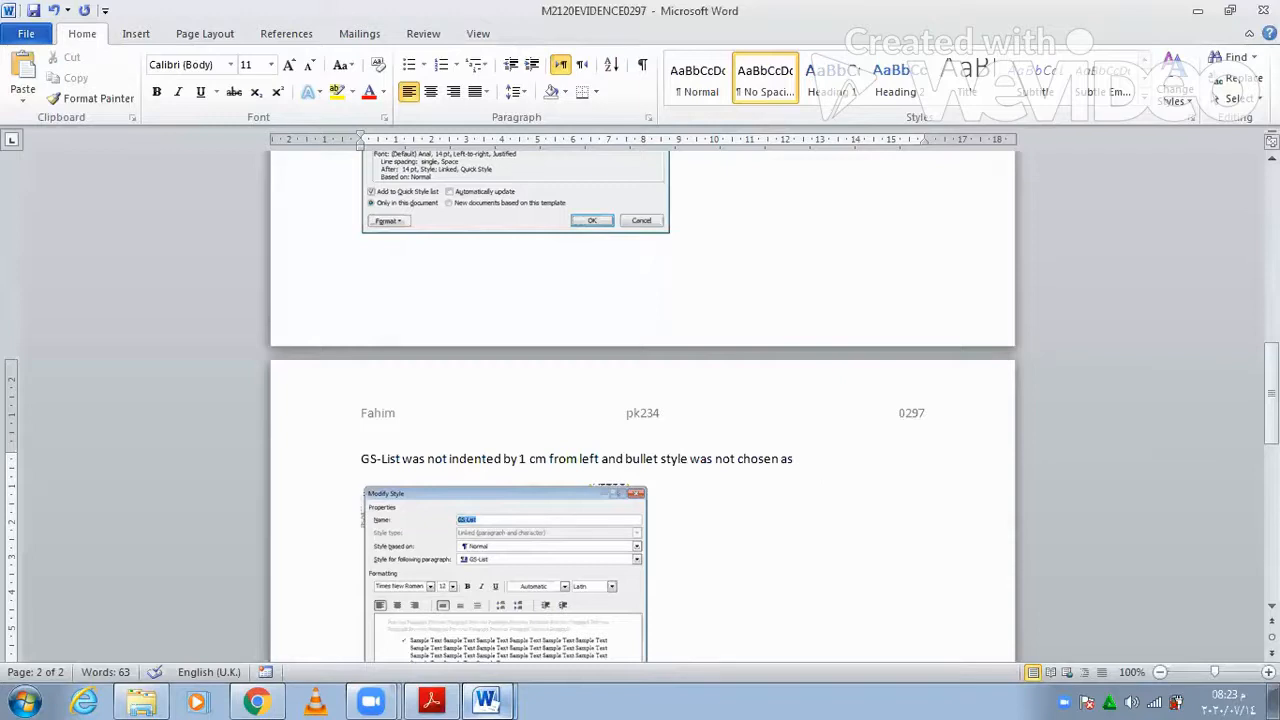
{"action": "type", "text": "t"}
{"action": "type", "text": "Tick"}
- Scroll the question paper to steps 4–6, covering two columns and importing an image
{"action": "left_click", "coordinate": [447, 699]}
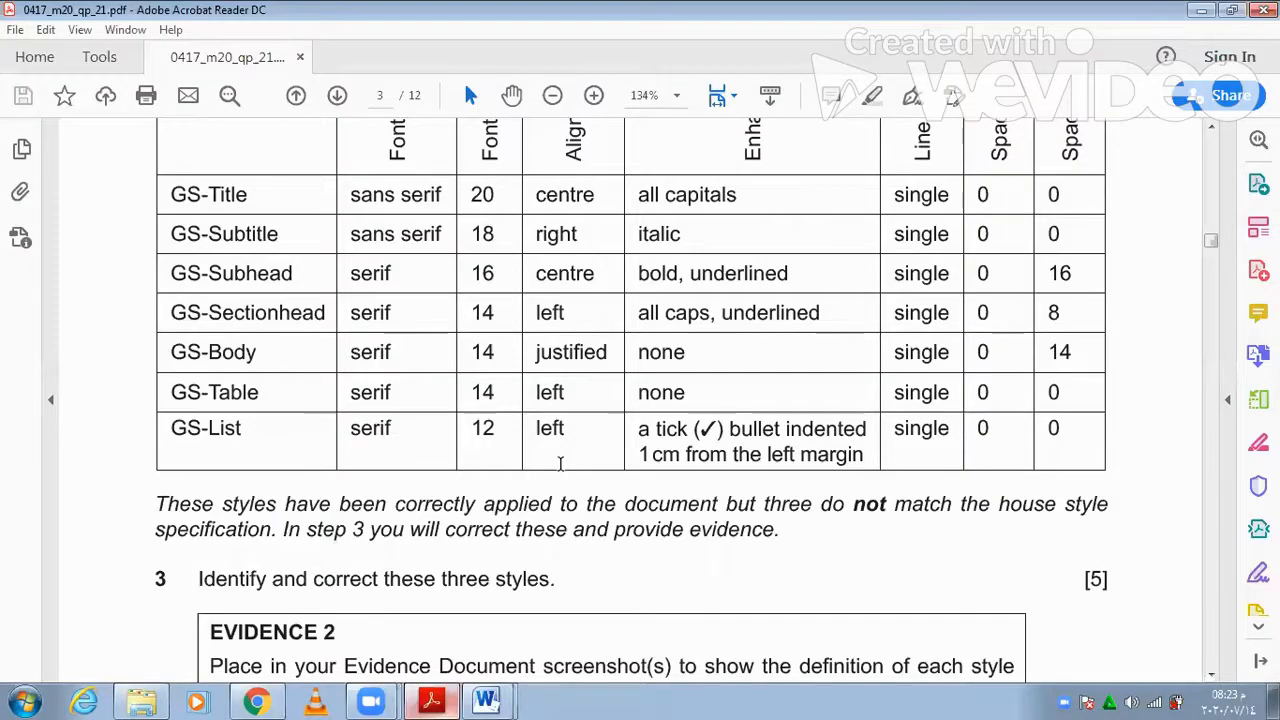
{"action": "scroll", "coordinate": [560, 463], "scroll_direction": "down", "scroll_amount": 3}
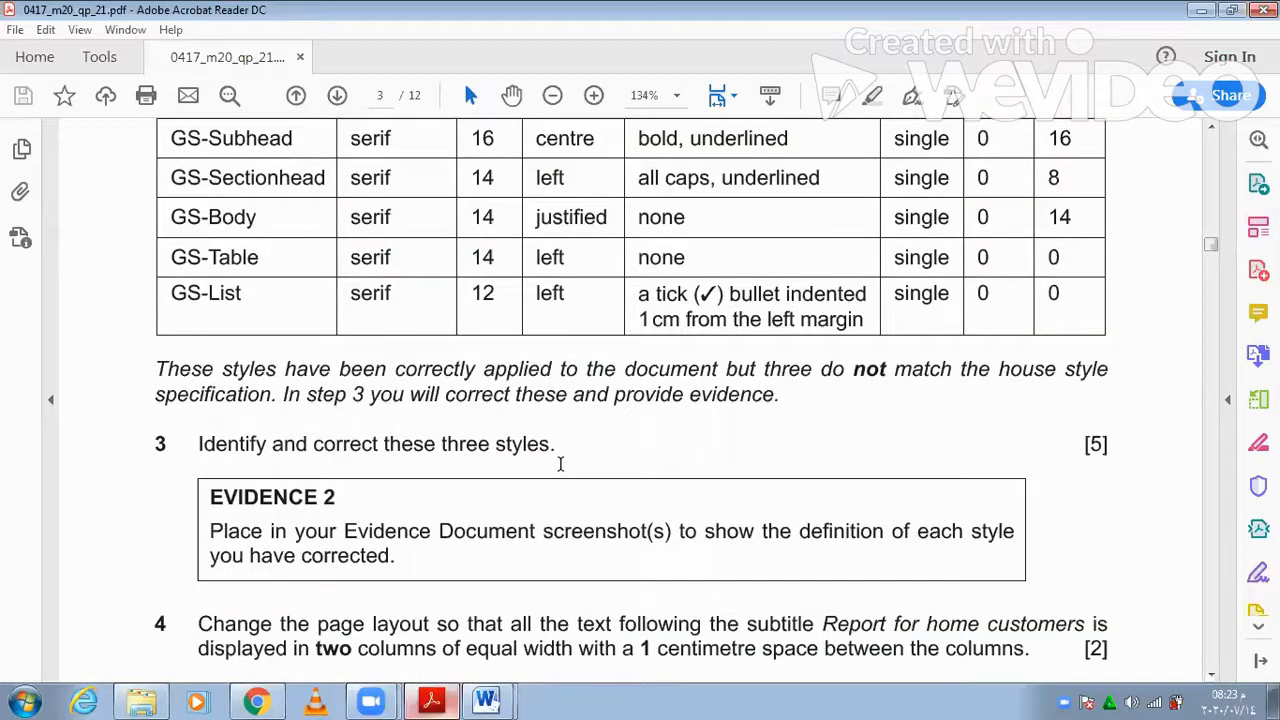
{"action": "scroll", "coordinate": [432, 540], "scroll_direction": "down", "scroll_amount": 2}
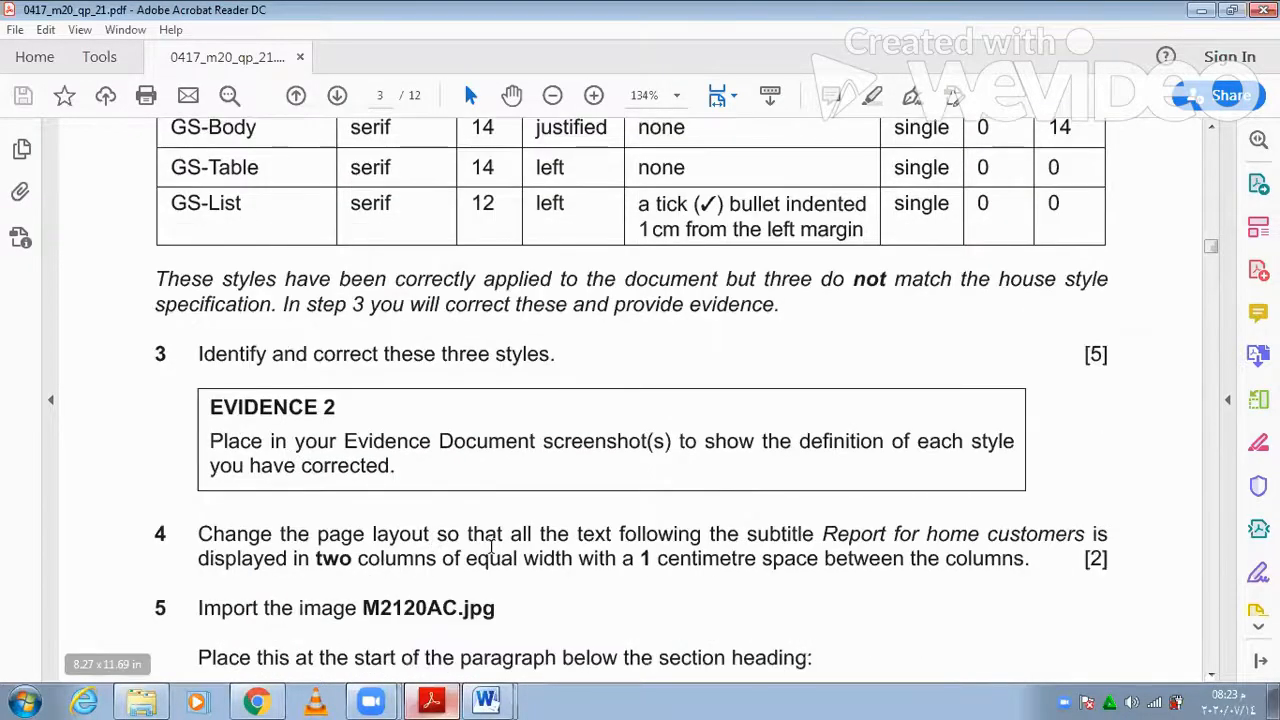
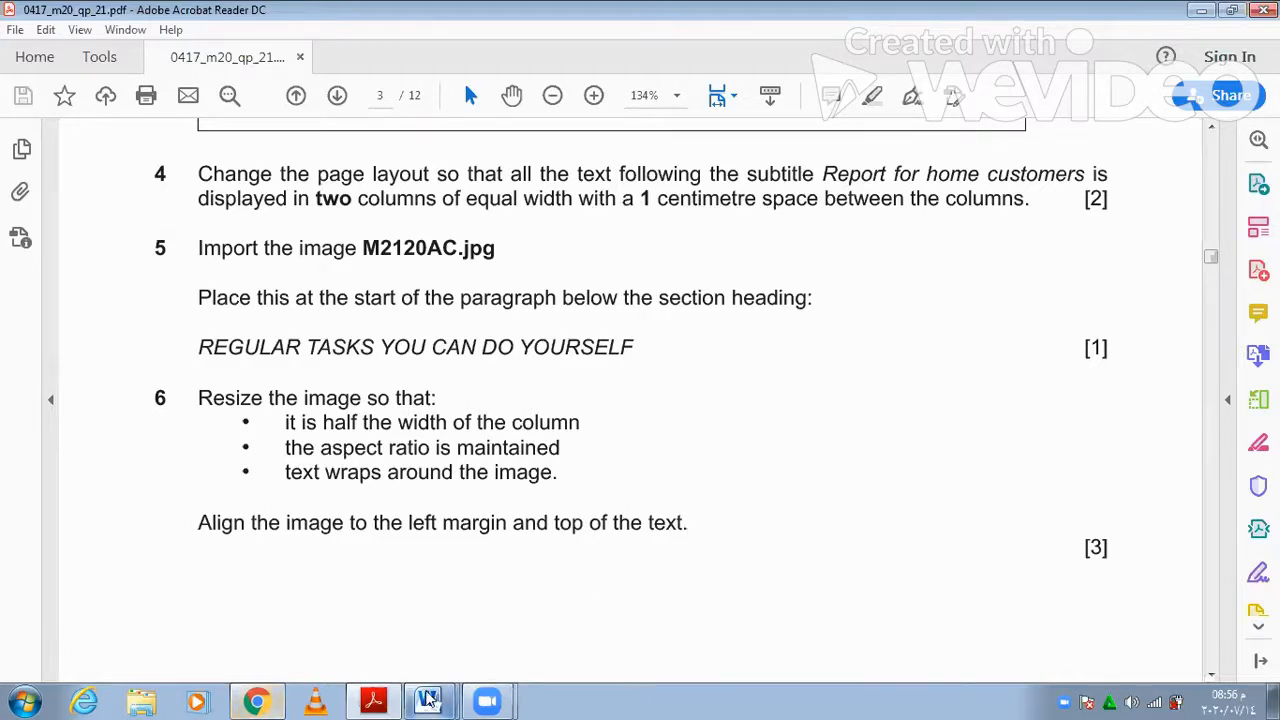
- Switch from the exam paper to the SAFETY document in Word
{"action": "left_click", "coordinate": [430, 700]}
{"action": "left_click", "coordinate": [443, 659]}
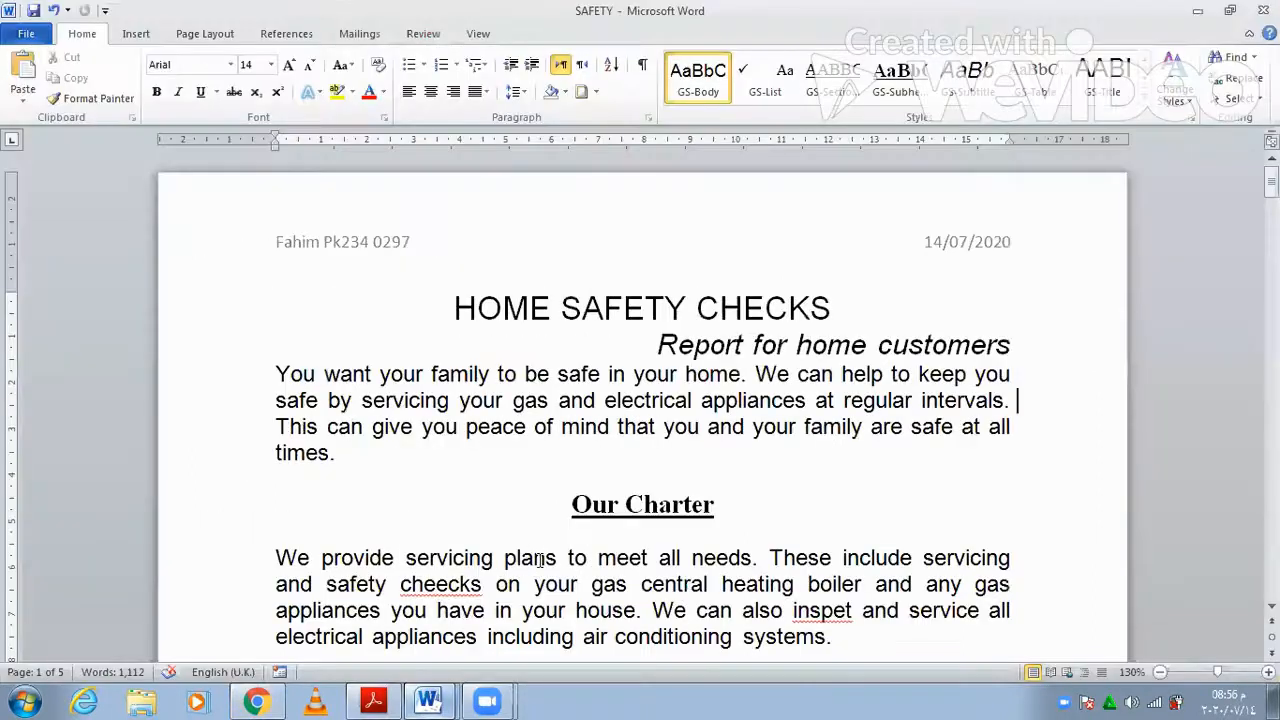
- Set the body text below 'Report for home customers' to Two columns spaced 1 cm apart
{"action": "left_click_drag", "start_coordinate": [279, 372], "coordinate": [970, 300]}
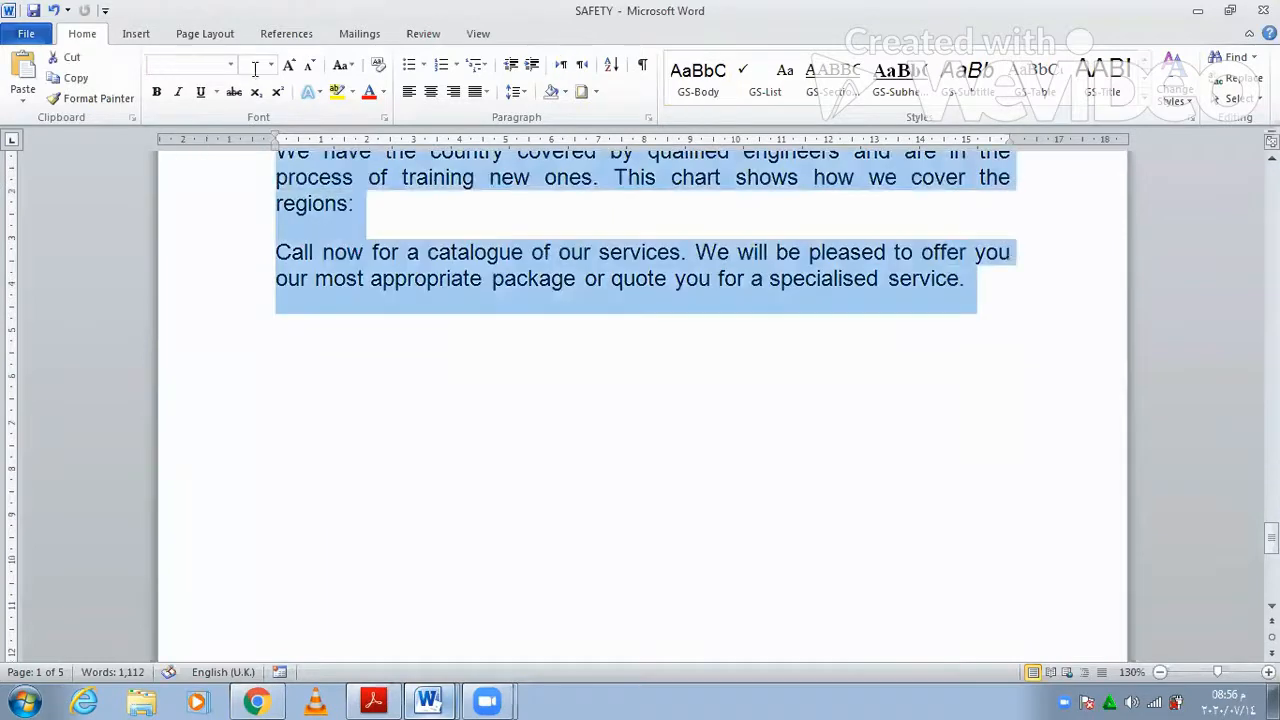
{"action": "left_click", "coordinate": [210, 34]}
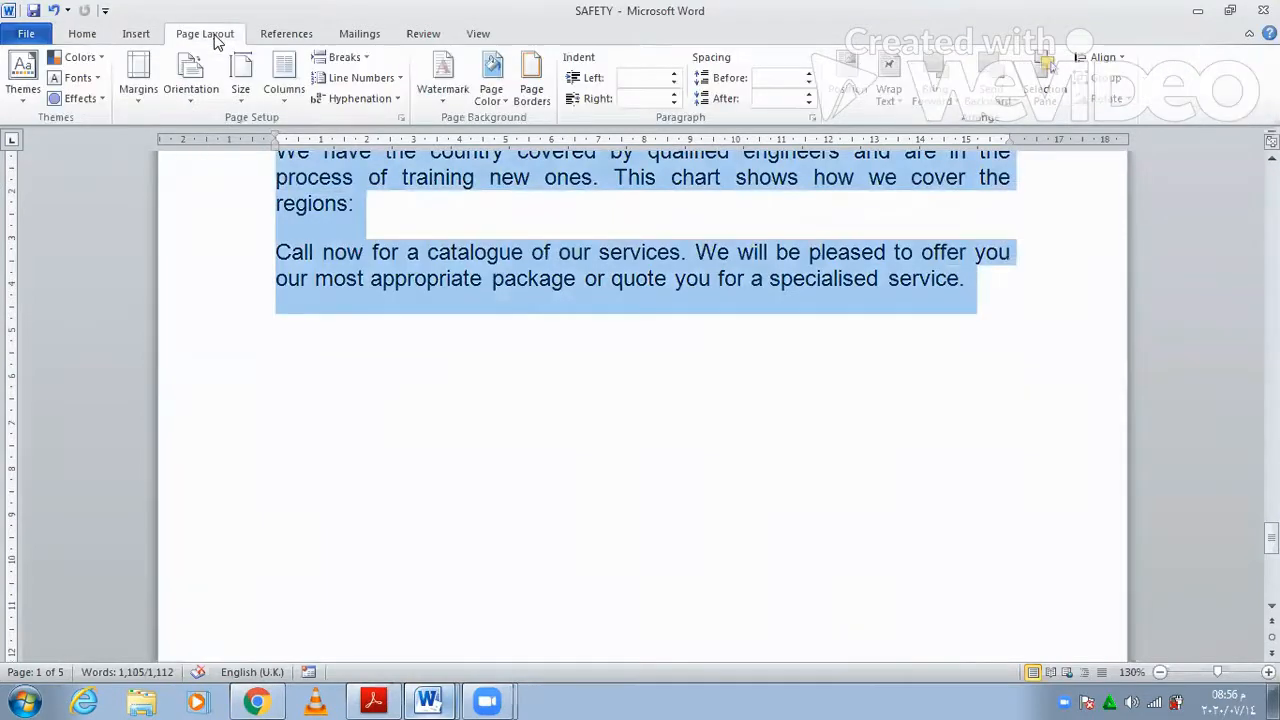
{"action": "left_click", "coordinate": [280, 100]}
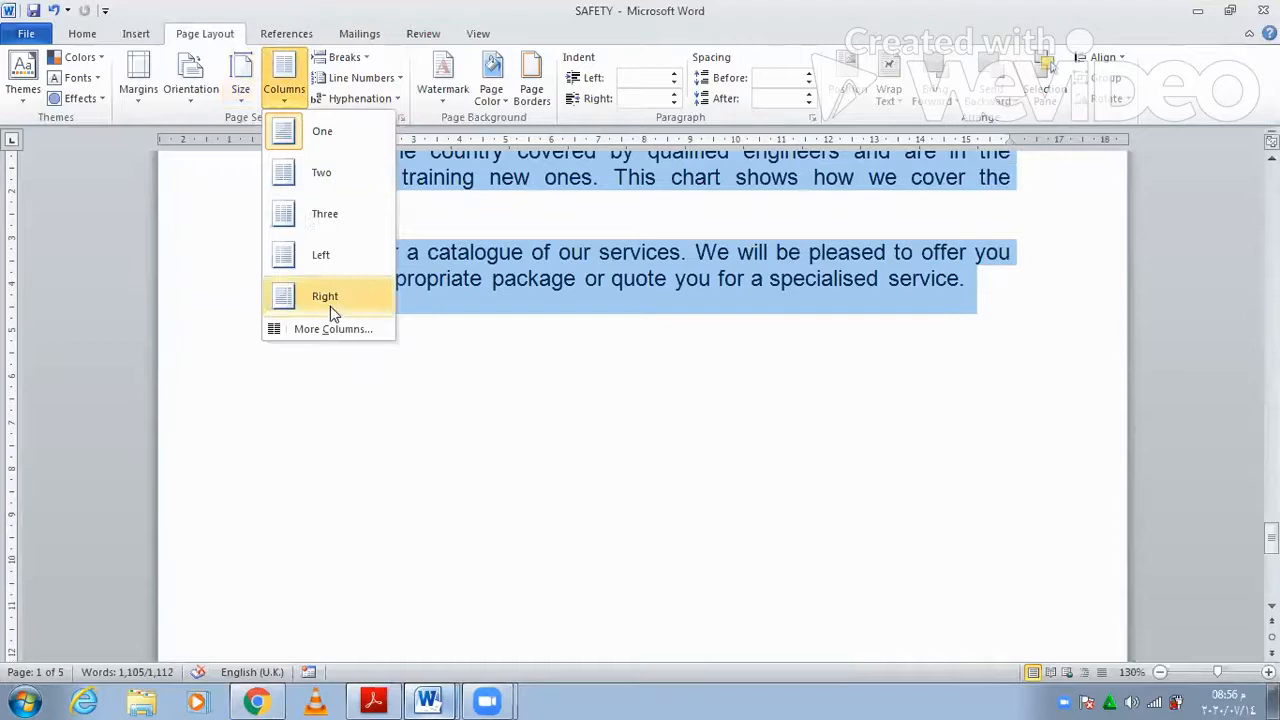
{"action": "key", "text": "Return"}
{"action": "left_click", "coordinate": [570, 230]}
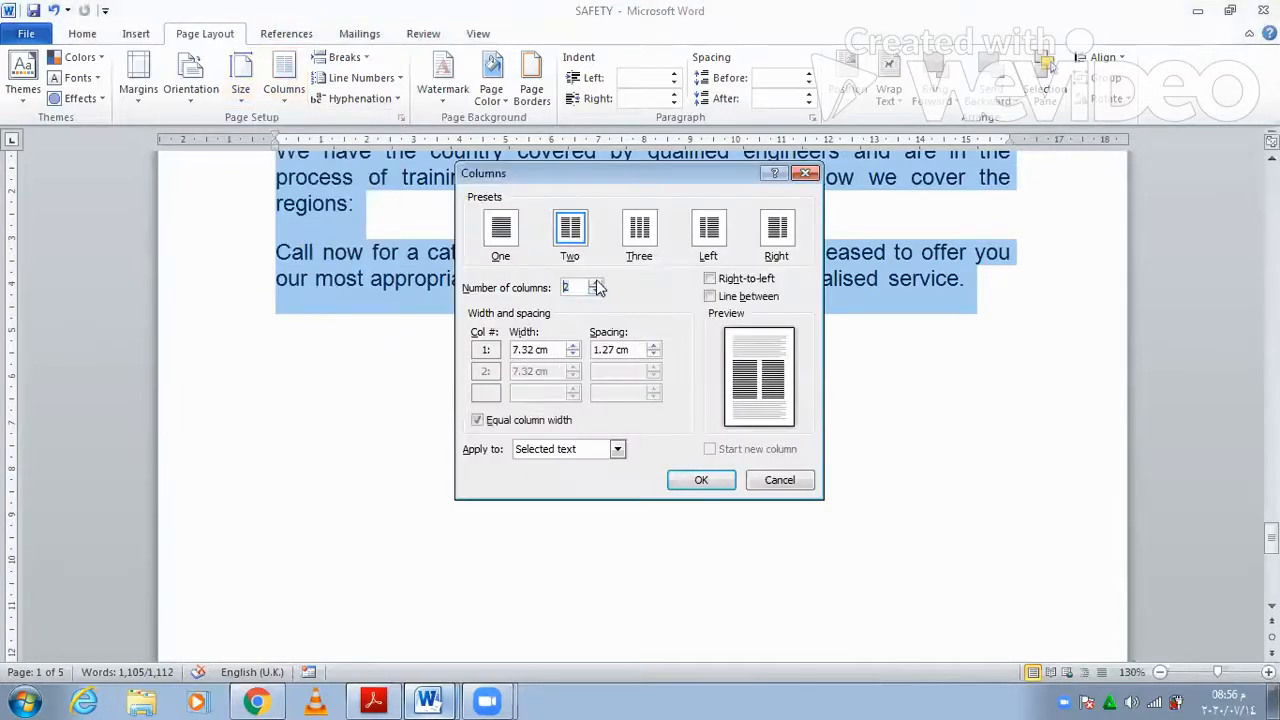
{"action": "left_click", "coordinate": [616, 350]}
{"action": "key", "text": "BackSpace"}
{"action": "key", "text": "BackSpace"}
{"action": "key", "text": "BackSpace"}
{"action": "key", "text": "BackSpace"}
{"action": "left_click", "coordinate": [718, 484]}
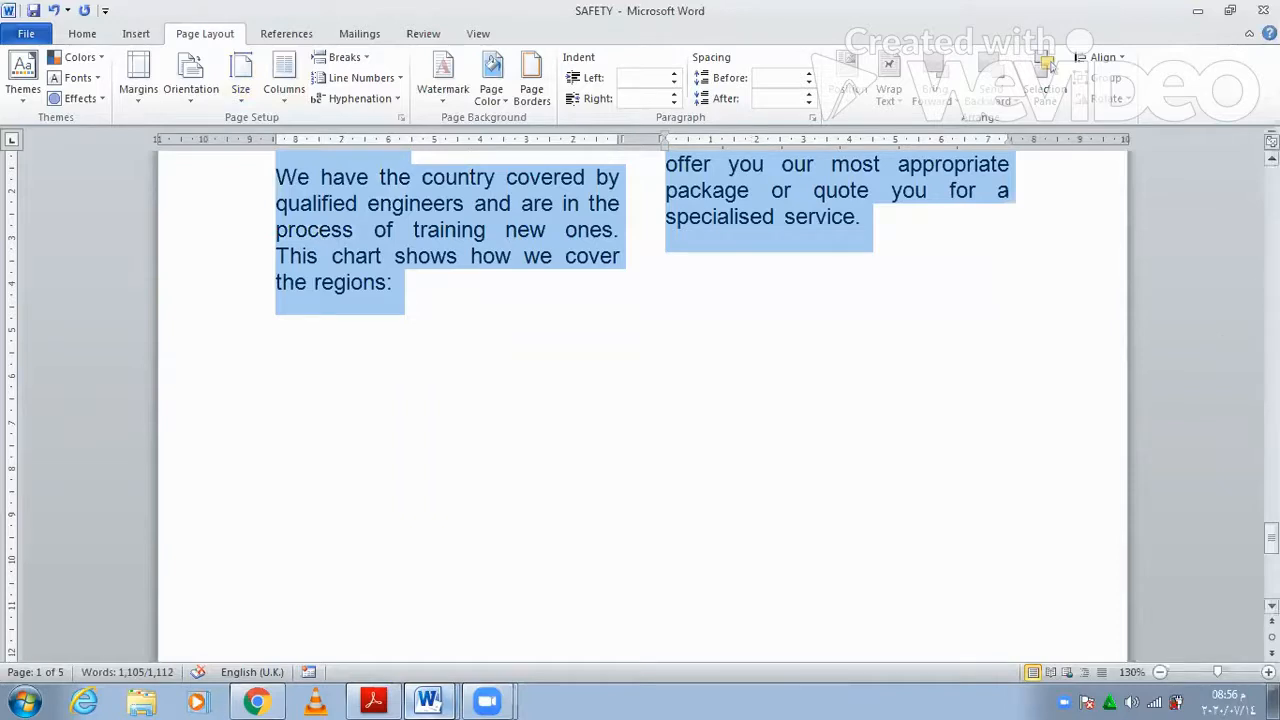
{"action": "left_click_drag", "start_coordinate": [1271, 540], "coordinate": [1271, 180]}
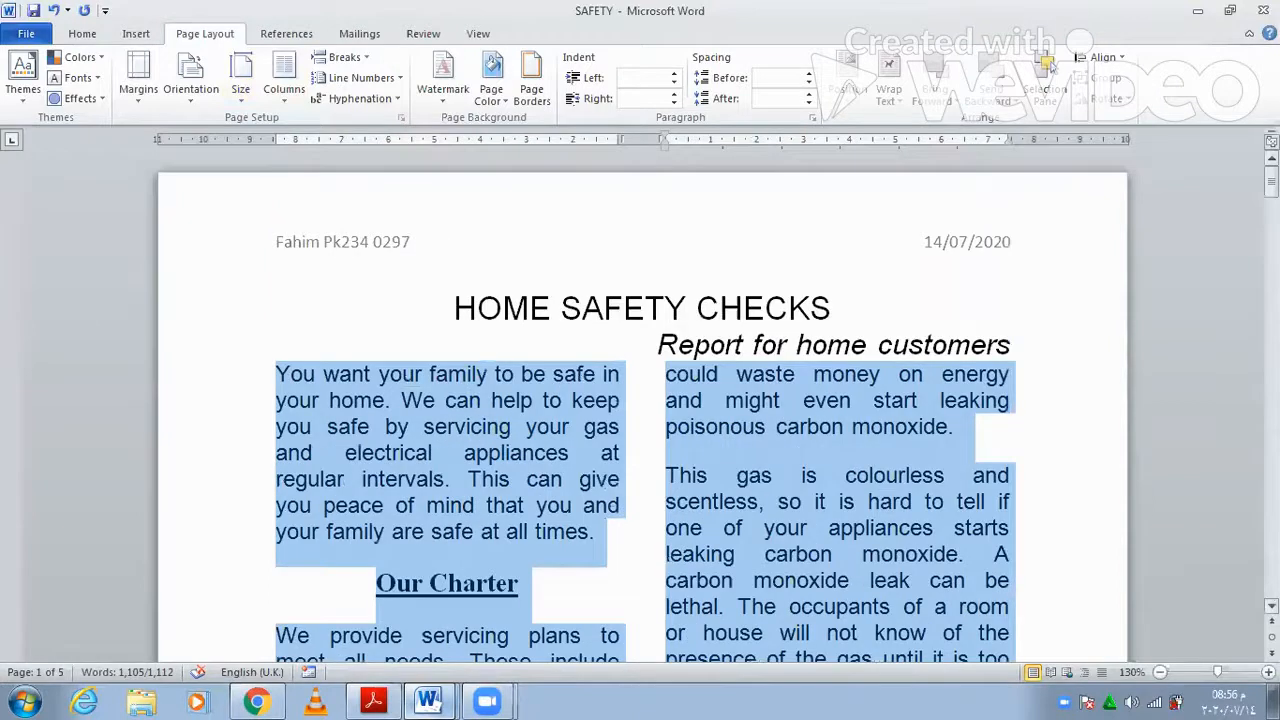
{"action": "left_click", "coordinate": [396, 700]}
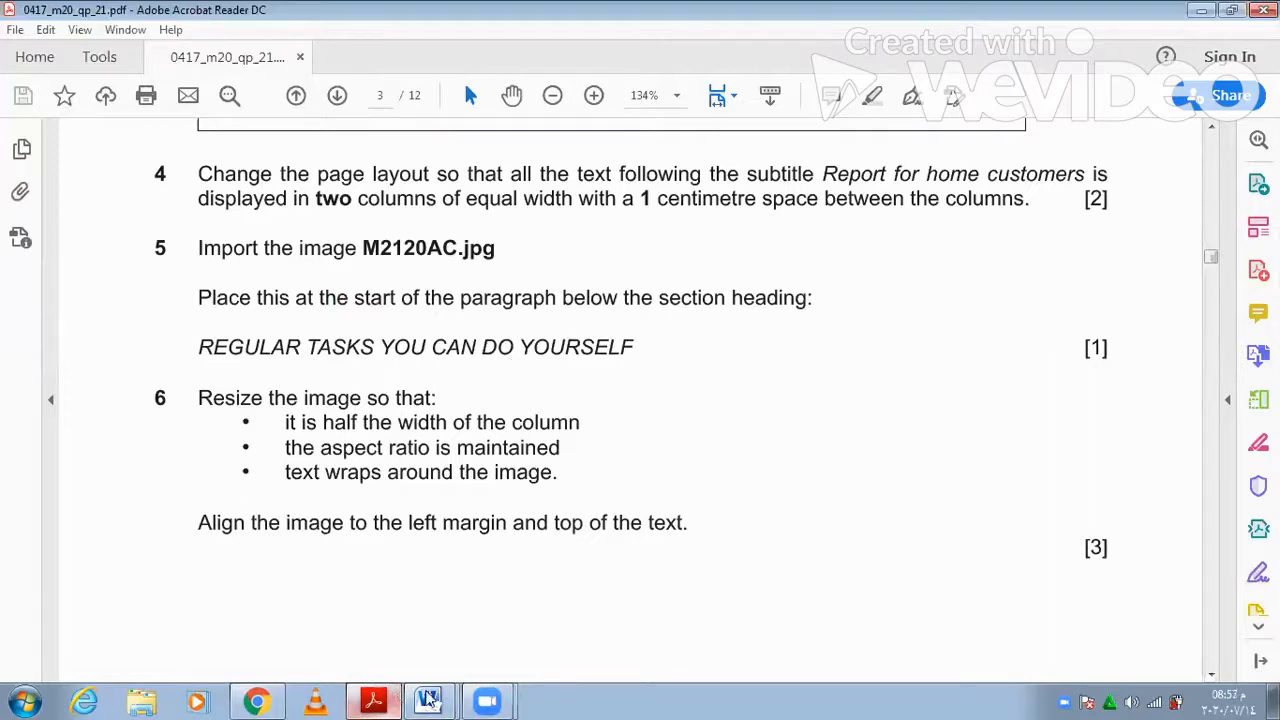
- Read task 5 on importing M2120AC.jpg, then switch back to the SAFETY document
{"action": "key", "text": "alt+Tab"}
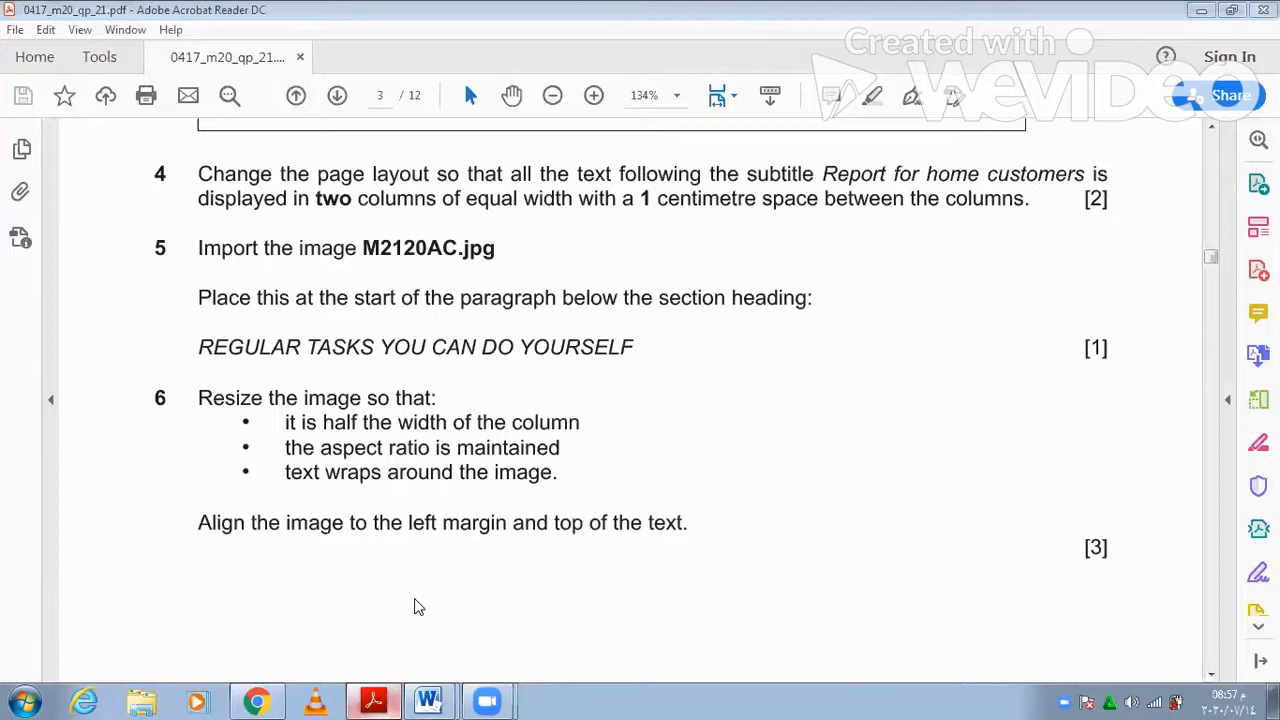
- Insert the M2120AC picture before 'An' under REGULAR TASKS YOU CAN DO YOURSELF
{"action": "scroll", "coordinate": [642, 420], "scroll_direction": "down", "scroll_amount": 13}
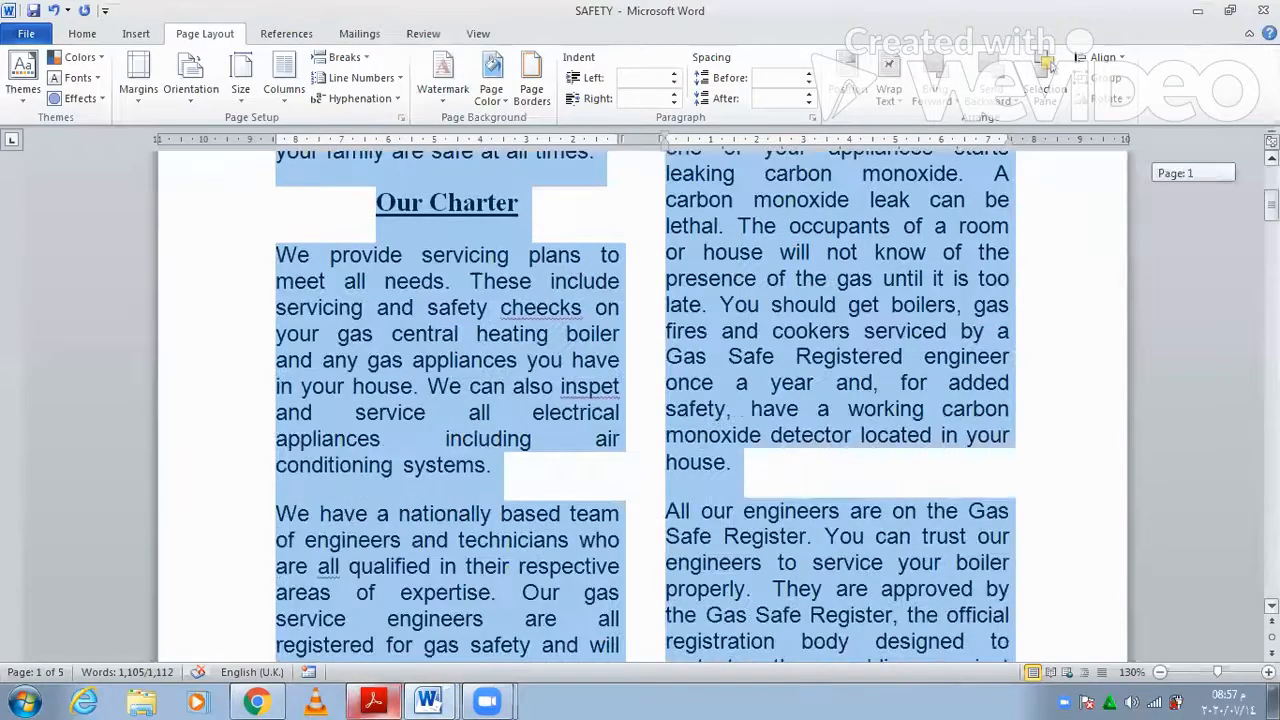
{"action": "scroll", "coordinate": [1052, 338], "scroll_direction": "down", "scroll_amount": 15}
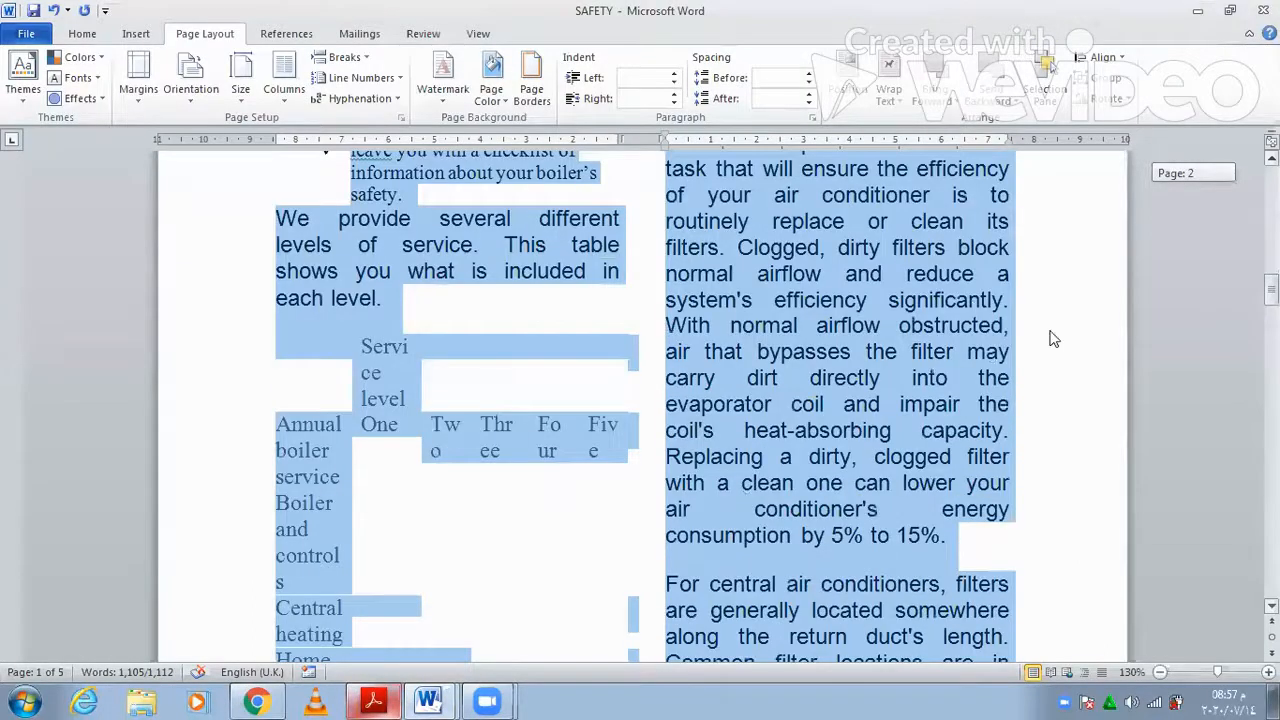
{"action": "left_click", "coordinate": [285, 287]}
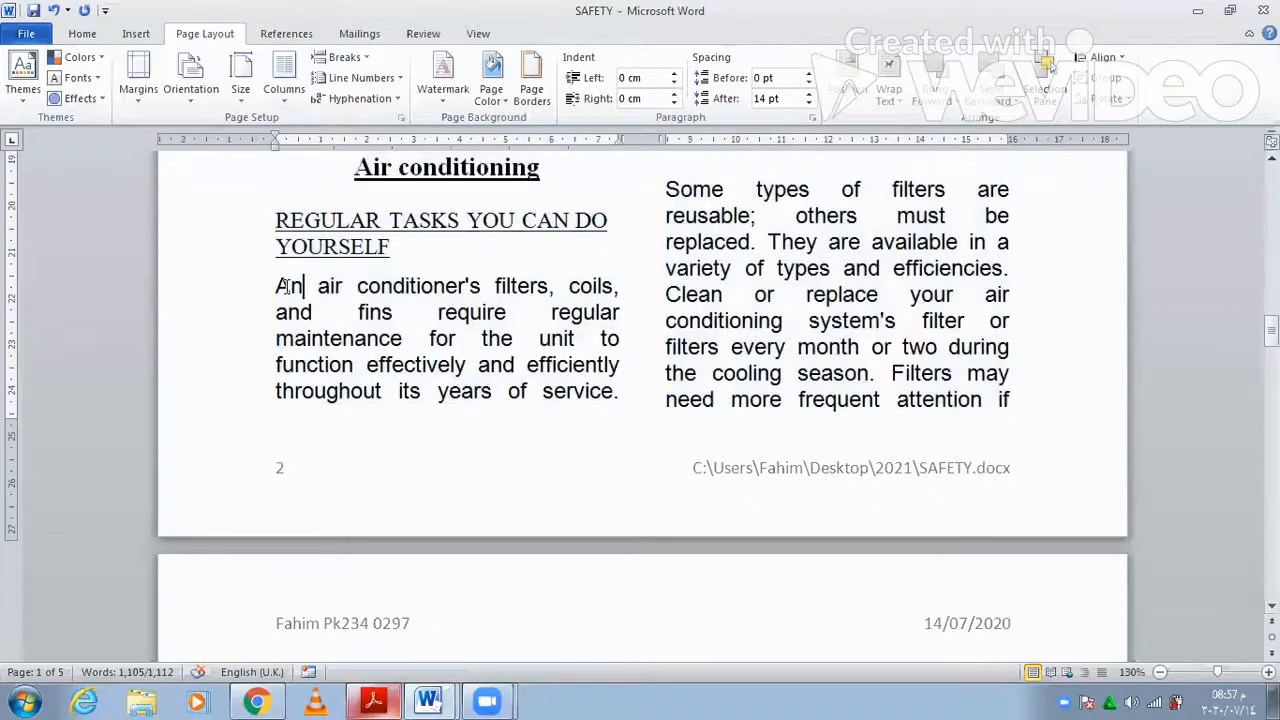
{"action": "left_click", "coordinate": [136, 34]}
{"action": "left_click", "coordinate": [199, 72]}
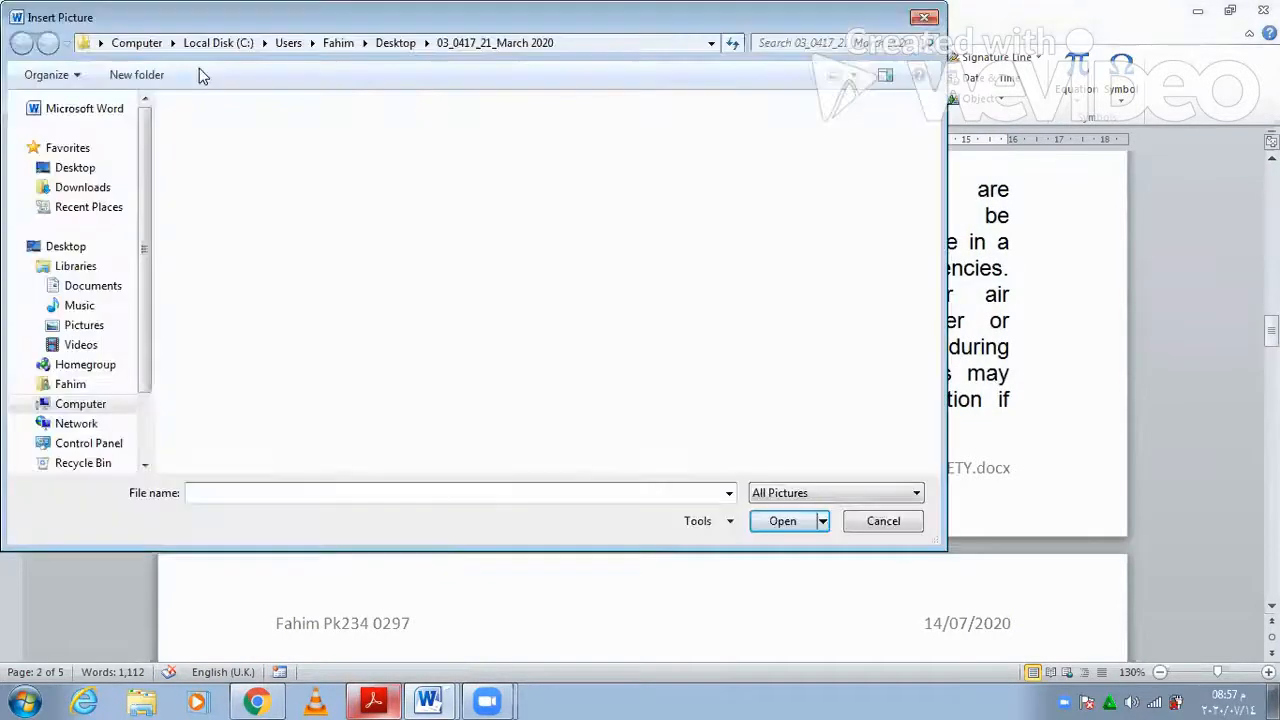
{"action": "left_click", "coordinate": [210, 130]}
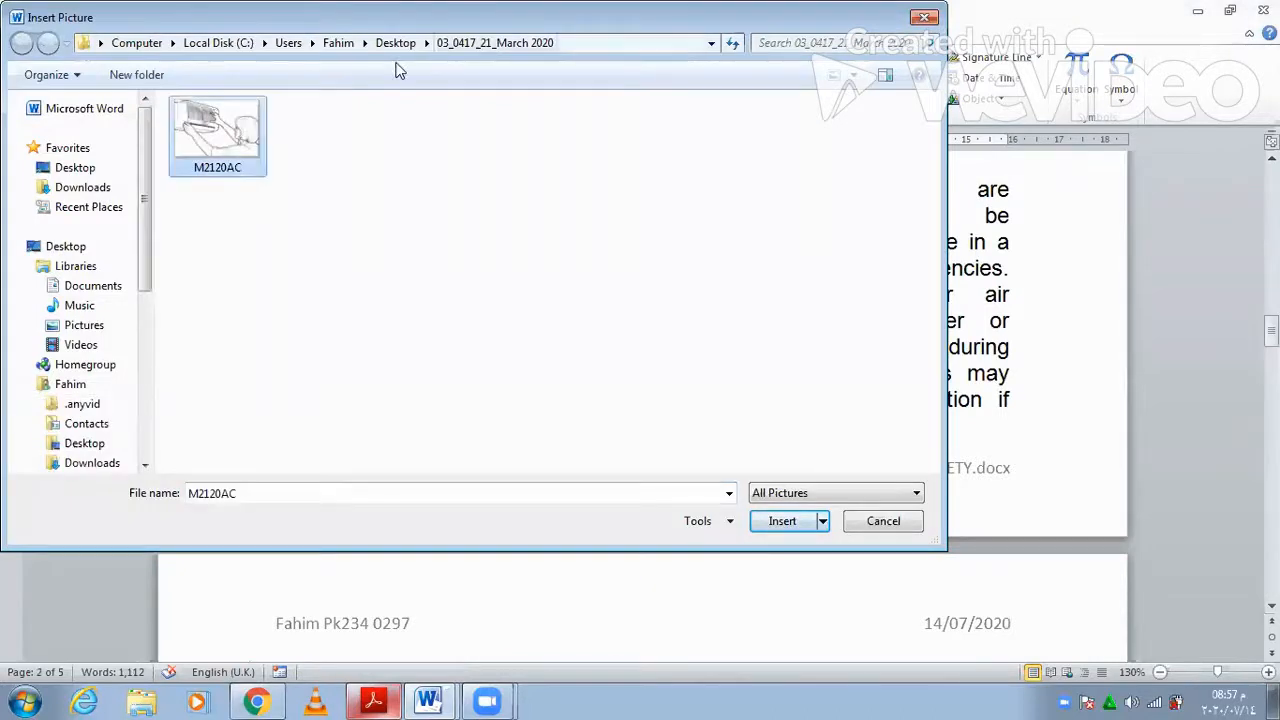
{"action": "left_click", "coordinate": [795, 521]}
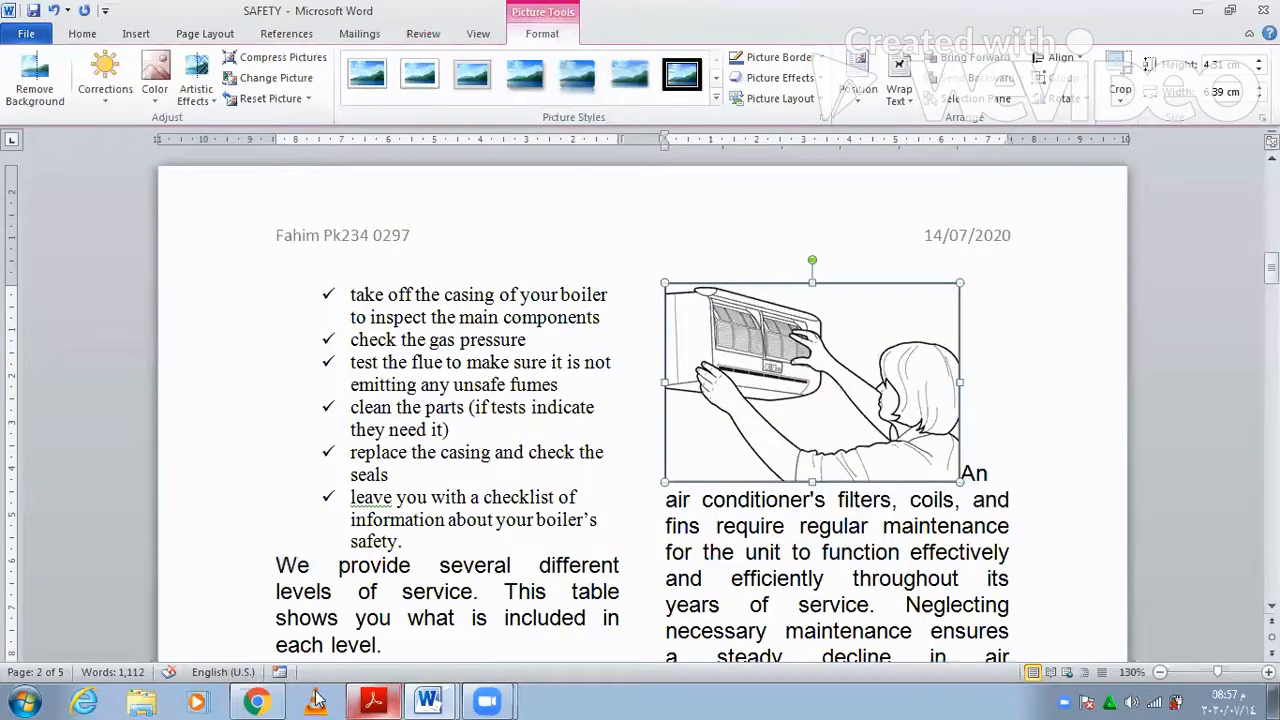
{"action": "left_click", "coordinate": [400, 698]}
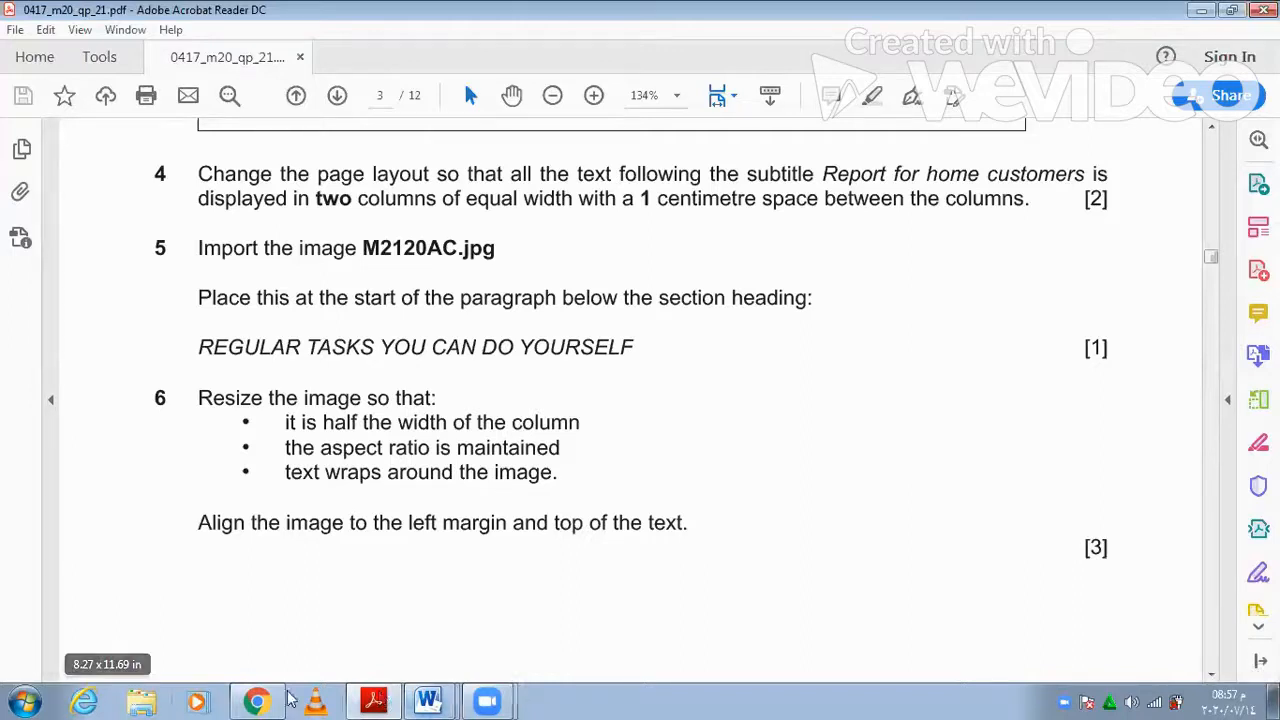
- Check the column width in the Columns settings and close them without changes
{"action": "left_click", "coordinate": [378, 700]}
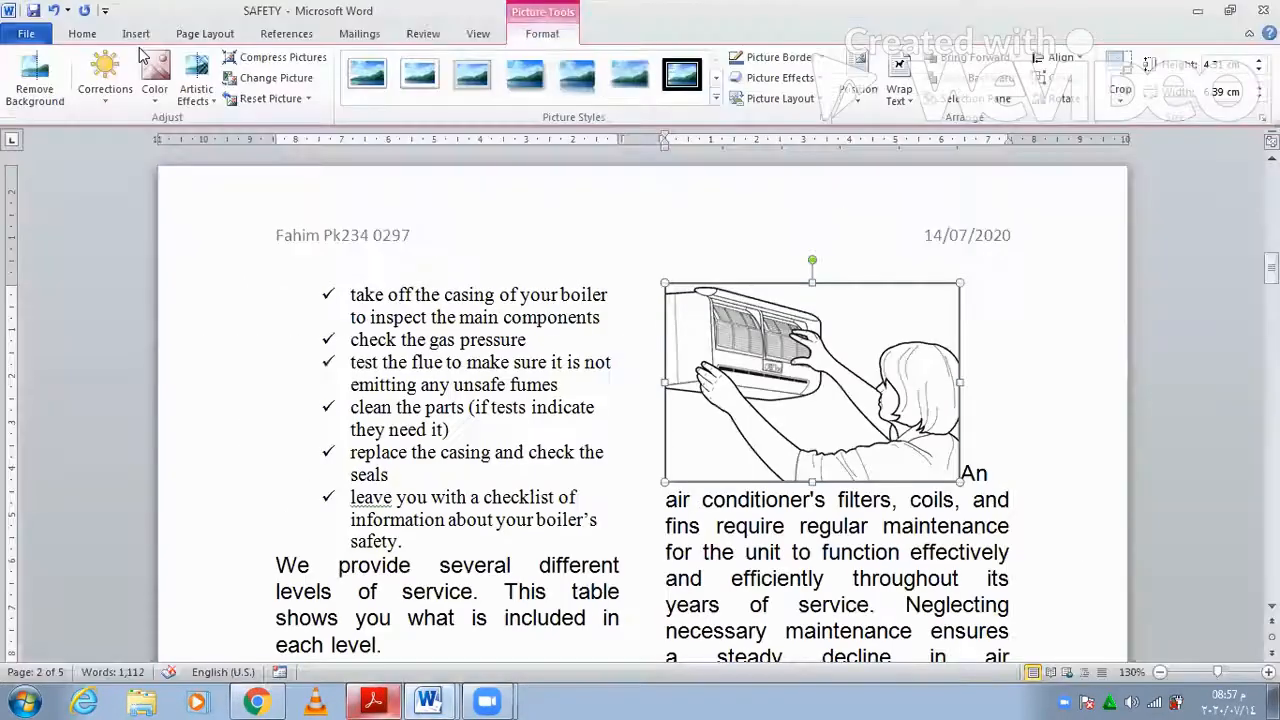
{"action": "left_click", "coordinate": [462, 317]}
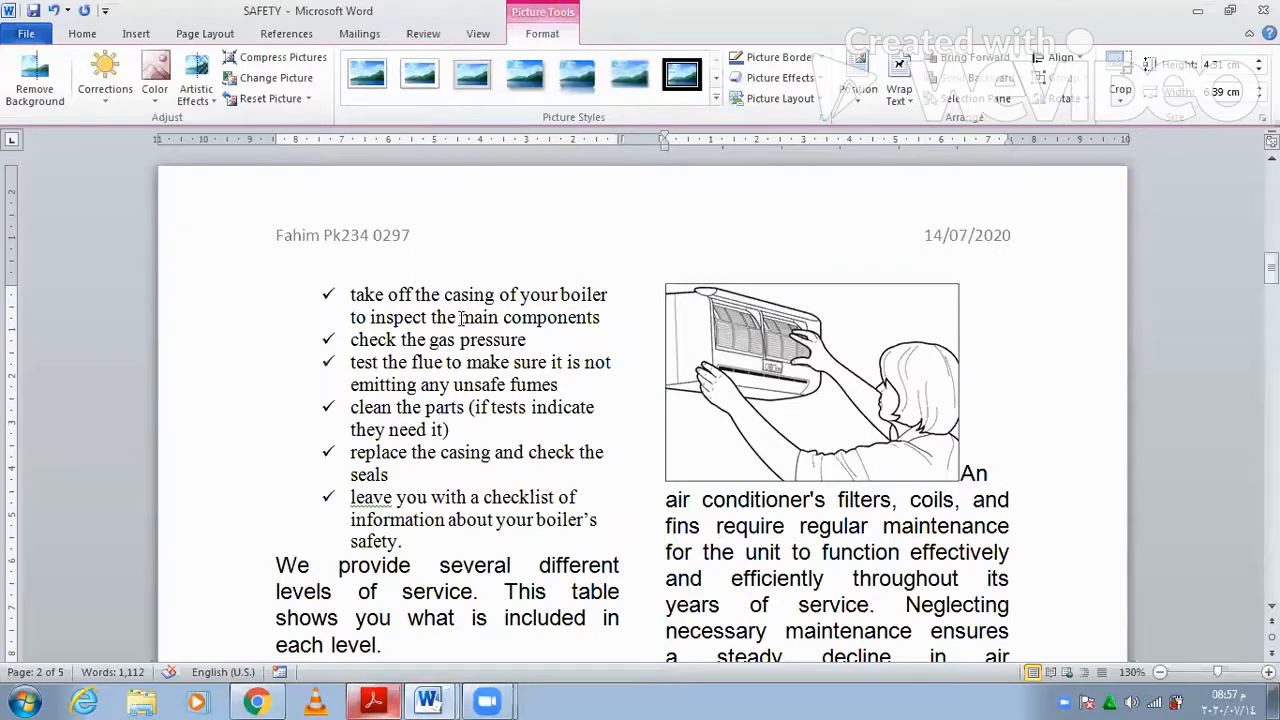
{"action": "left_click", "coordinate": [214, 37]}
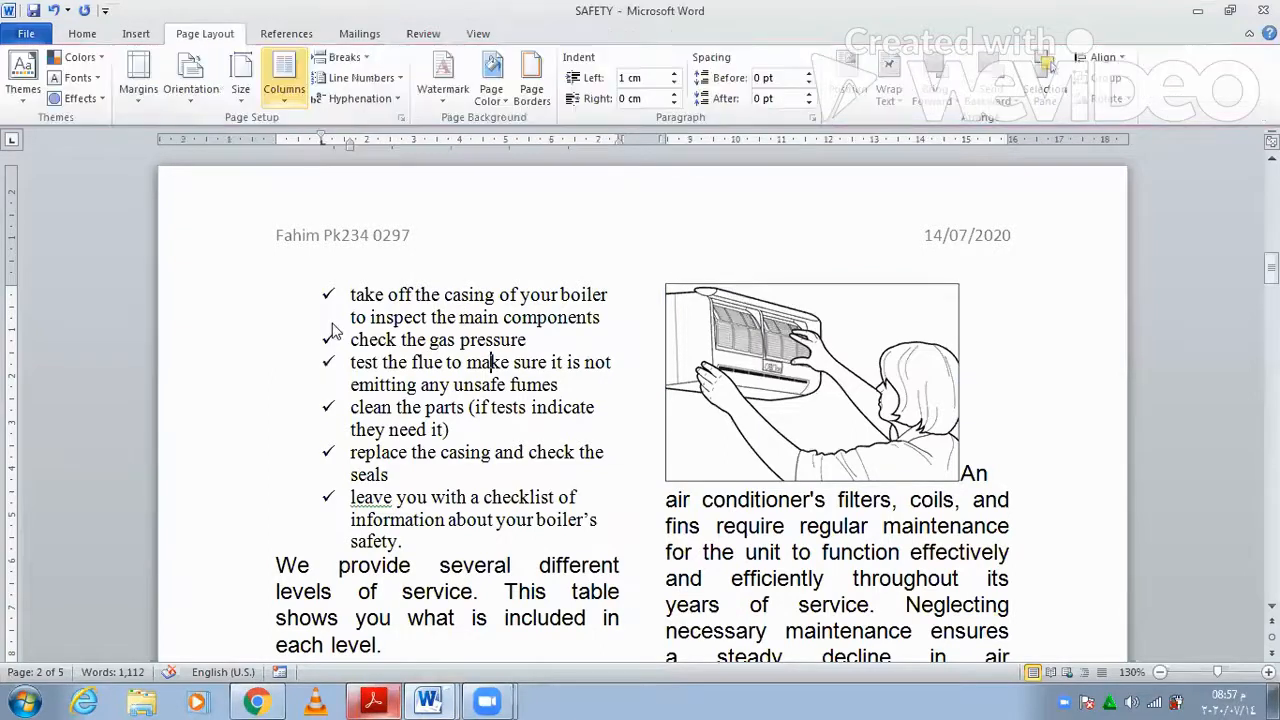
{"action": "left_click", "coordinate": [284, 75]}
{"action": "left_click", "coordinate": [348, 330]}
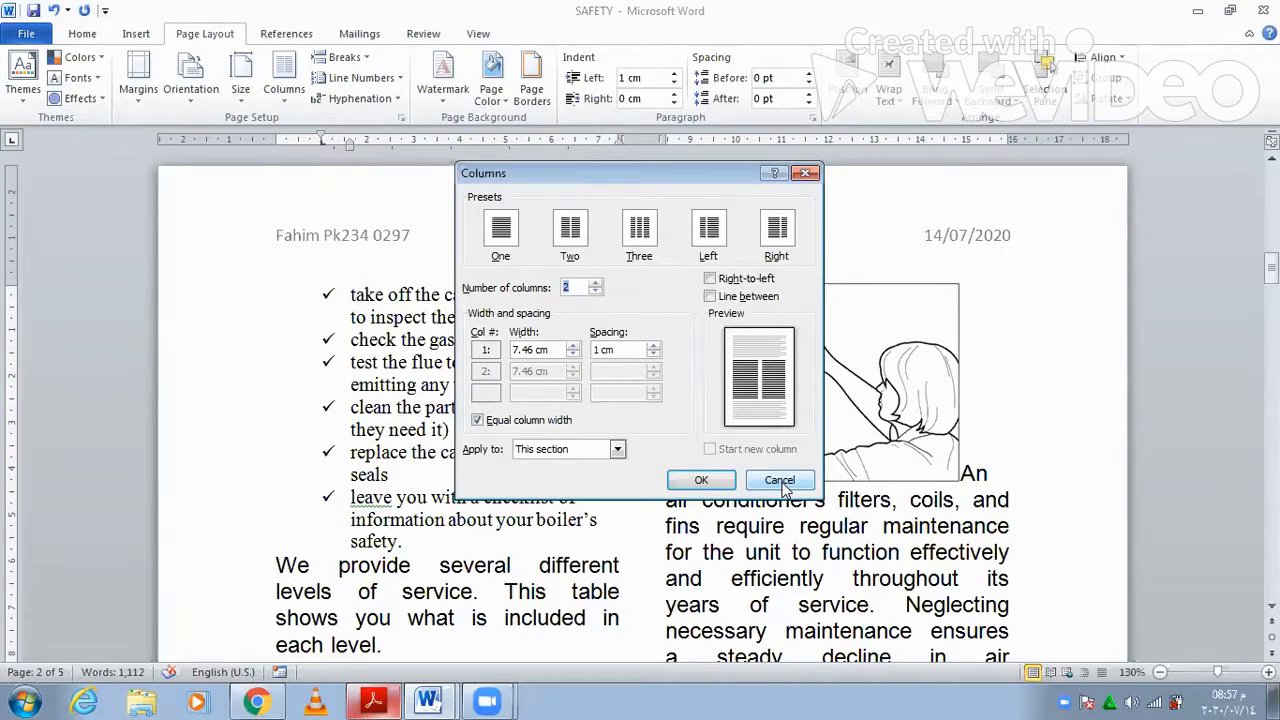
{"action": "key", "text": "Escape"}
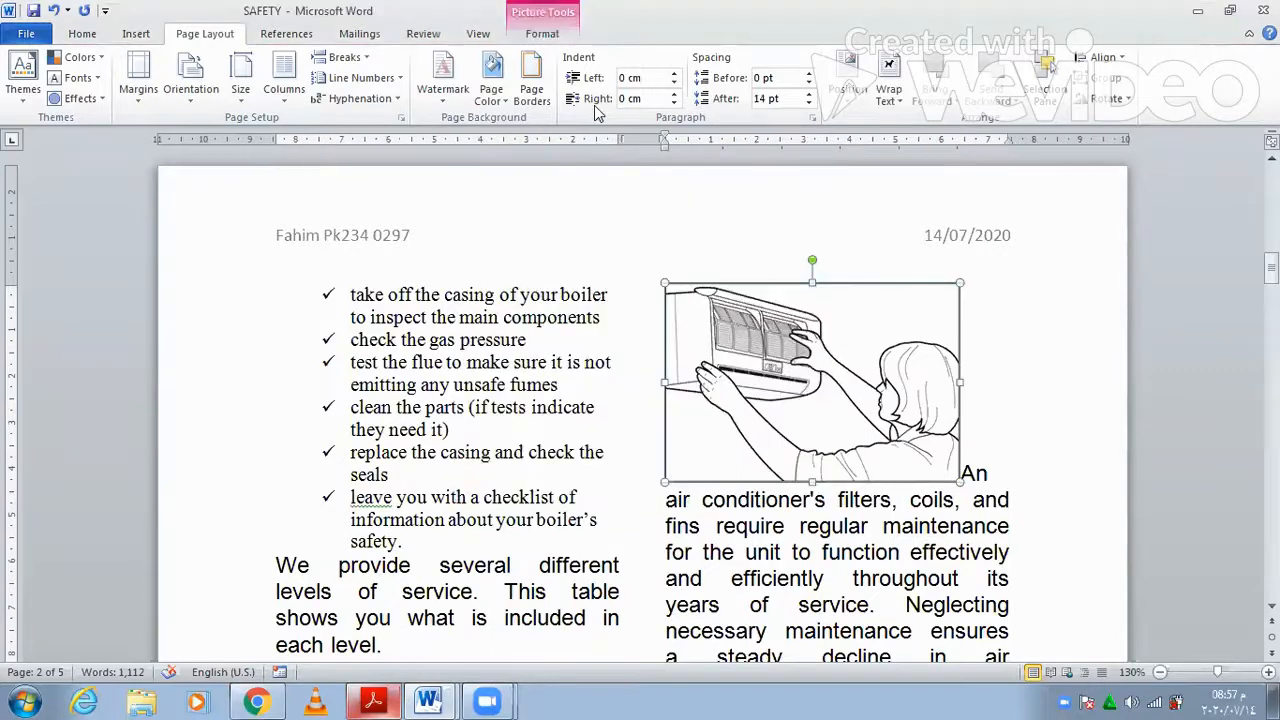
- Change the picture width from 6.39 to 3.7 cm
{"action": "left_click", "coordinate": [563, 40]}
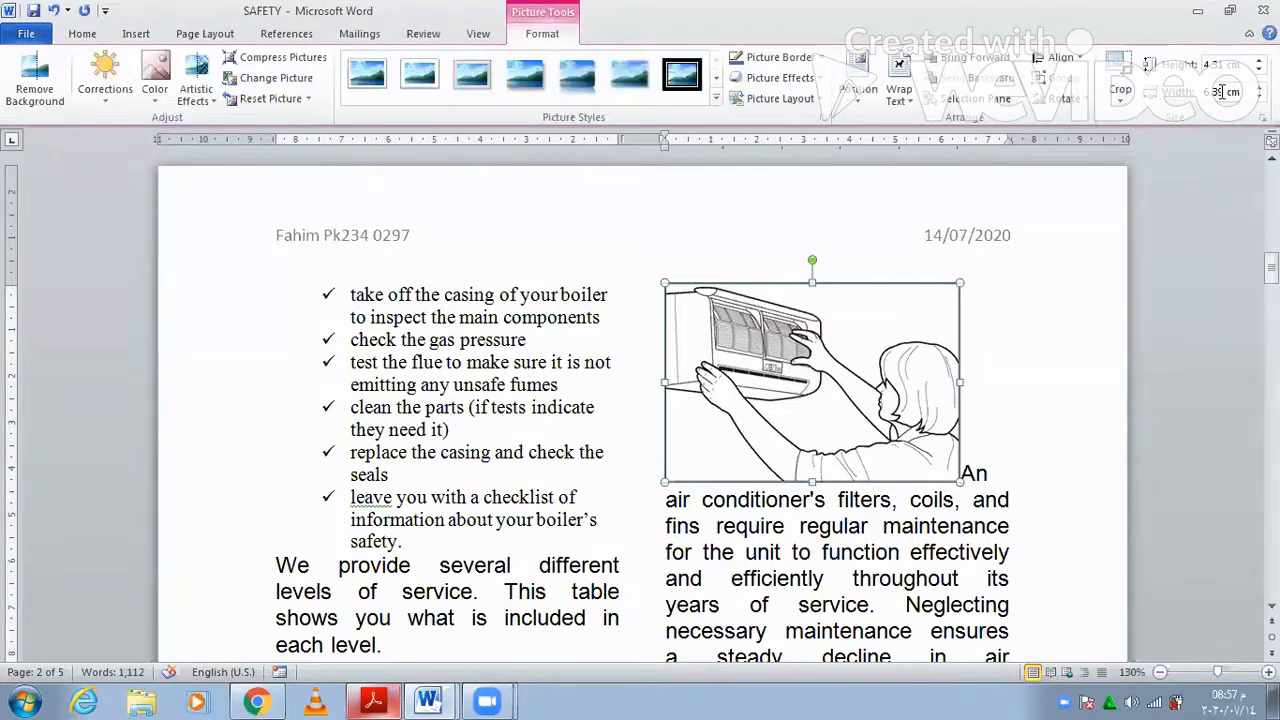
{"action": "left_click", "coordinate": [1222, 91]}
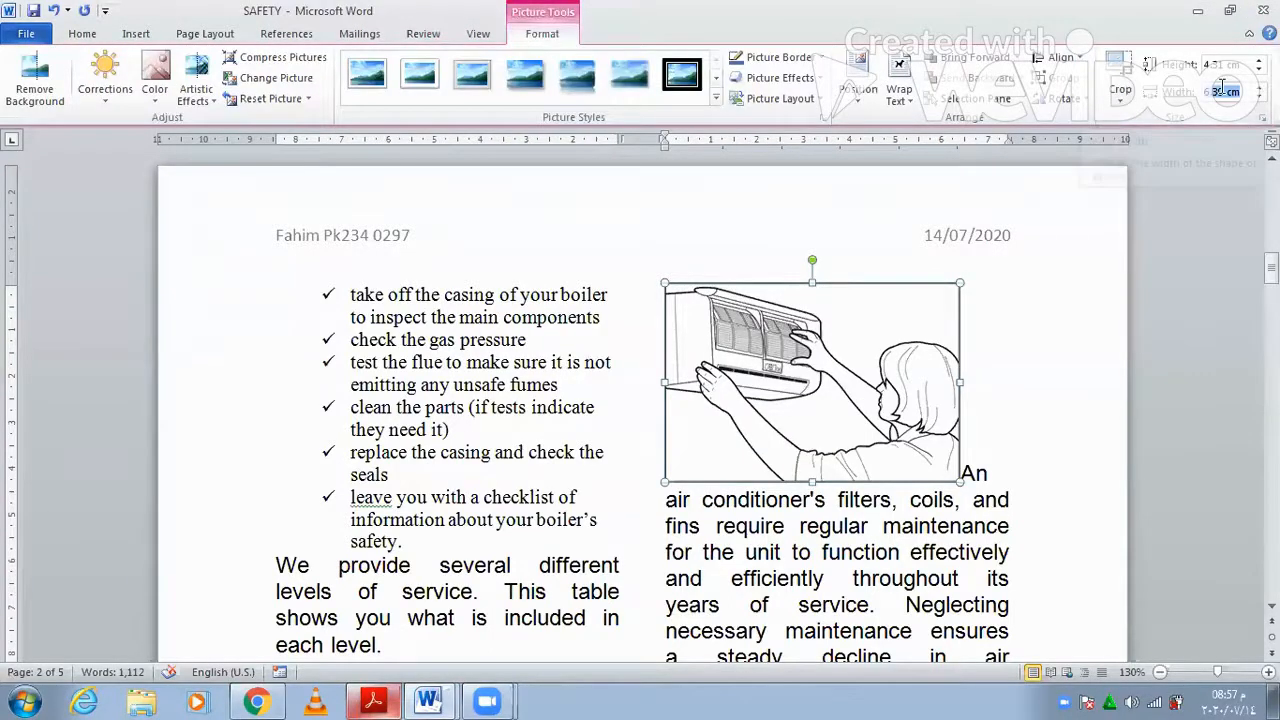
{"action": "left_click", "coordinate": [1226, 91]}
{"action": "key", "text": "BackSpace"}
{"action": "key", "text": "BackSpace"}
{"action": "key", "text": "BackSpace"}
{"action": "key", "text": "BackSpace"}
{"action": "type", "text": "3.7"}
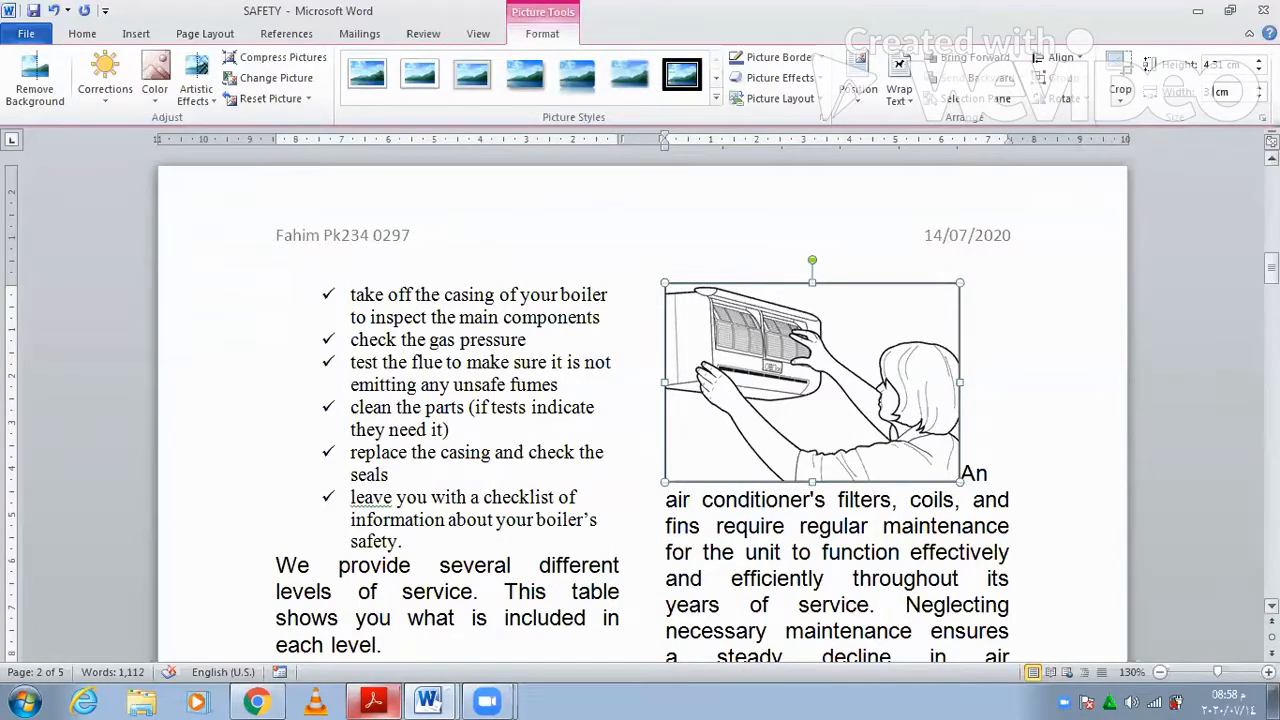
{"action": "key", "text": "Return"}
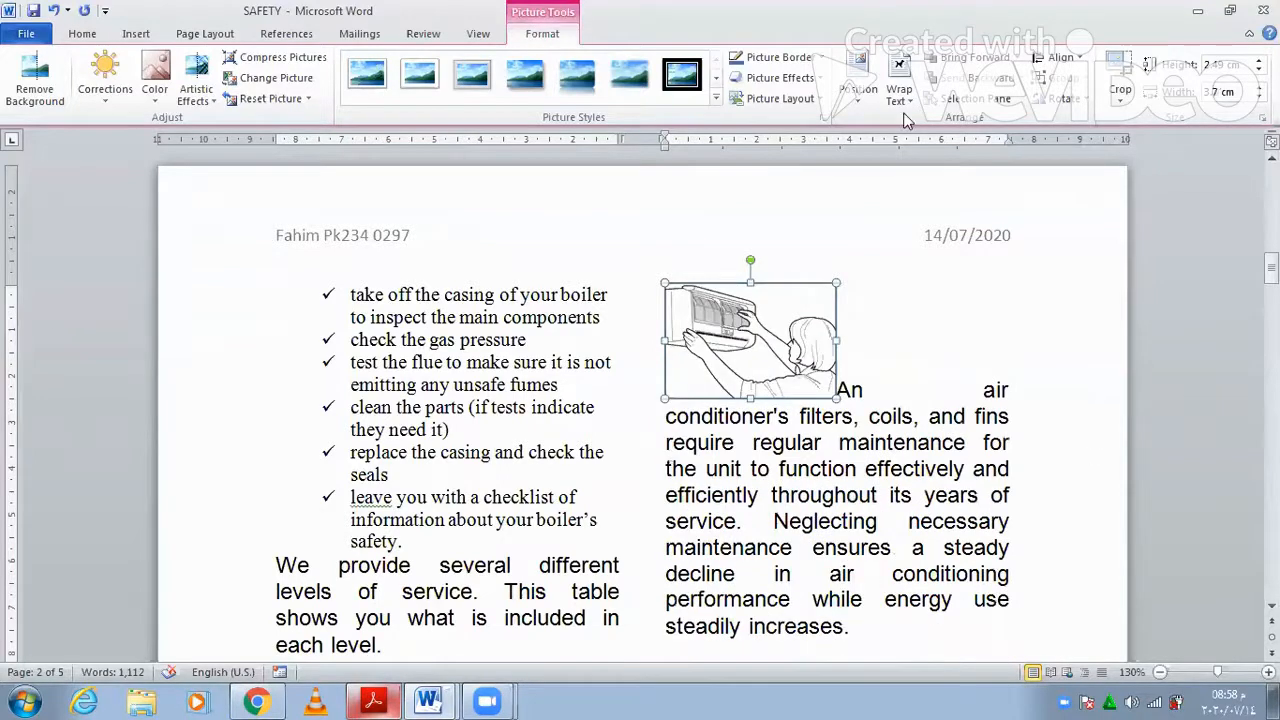
- Give the picture square text wrapping and drag it beside the REGULAR TASKS paragraph
{"action": "left_click", "coordinate": [929, 150]}
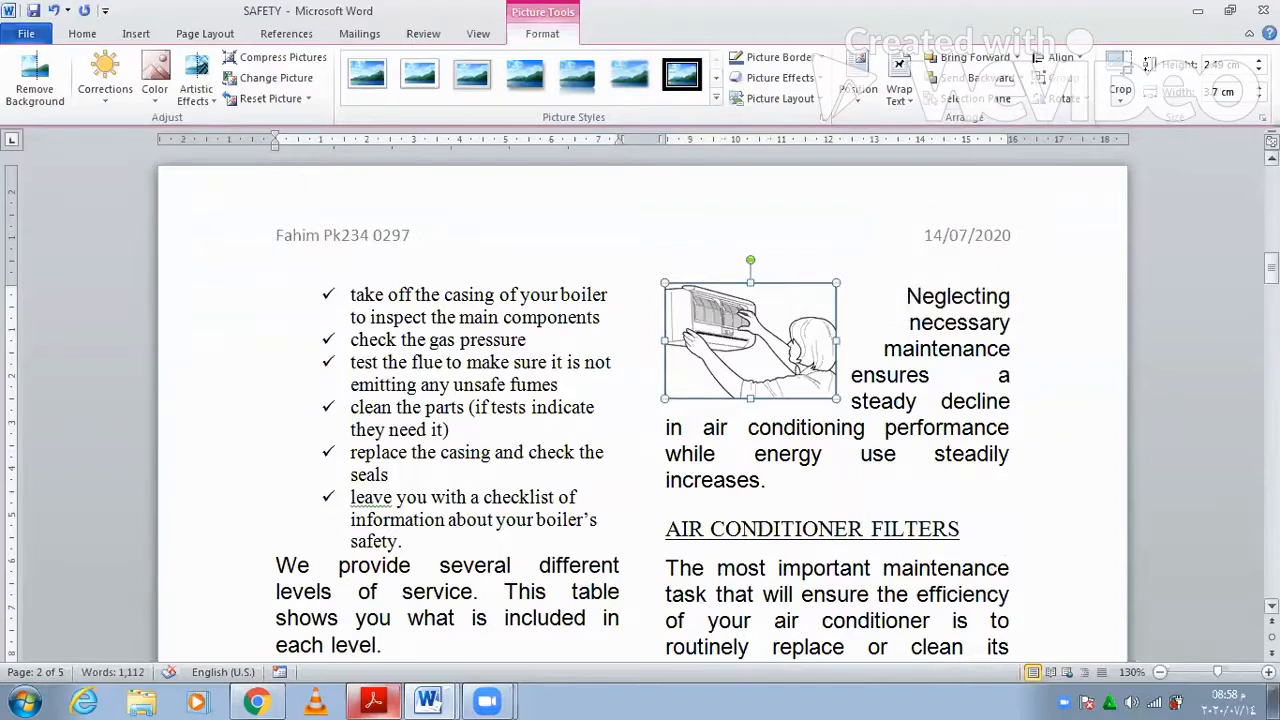
{"action": "left_click_drag", "start_coordinate": [1271, 269], "coordinate": [1218, 252]}
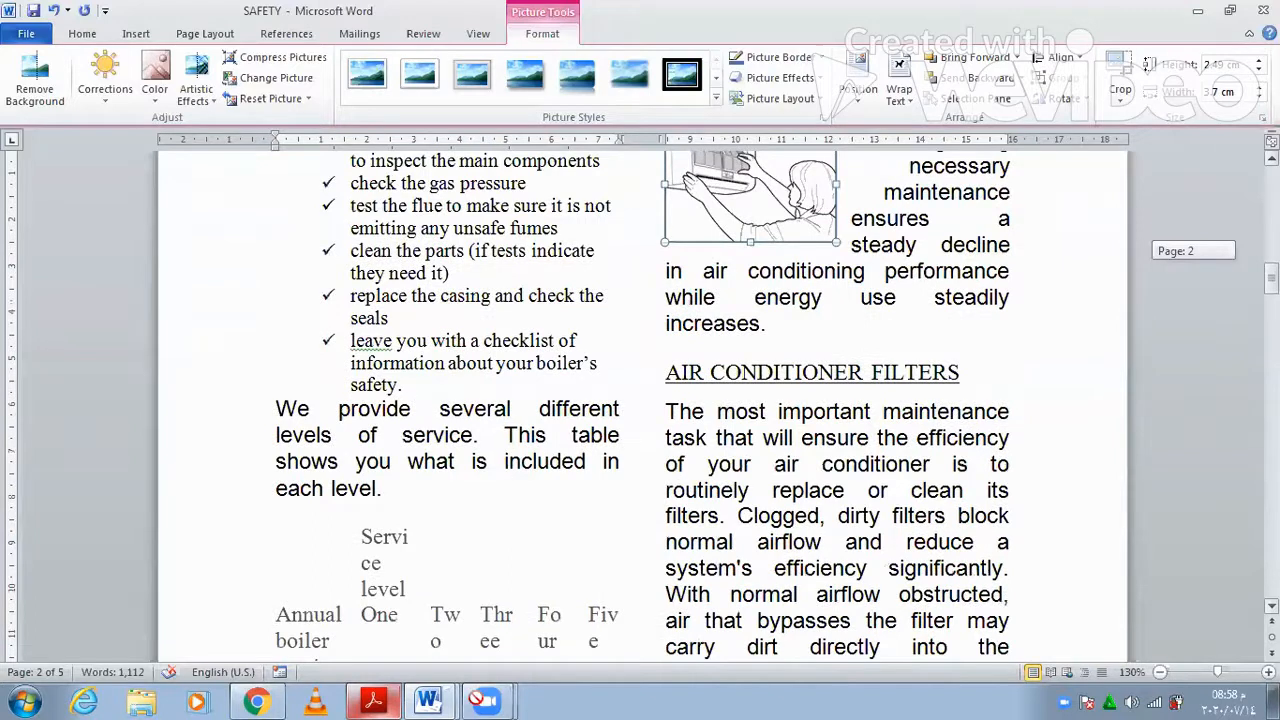
{"action": "left_click_drag", "start_coordinate": [750, 187], "coordinate": [440, 661]}
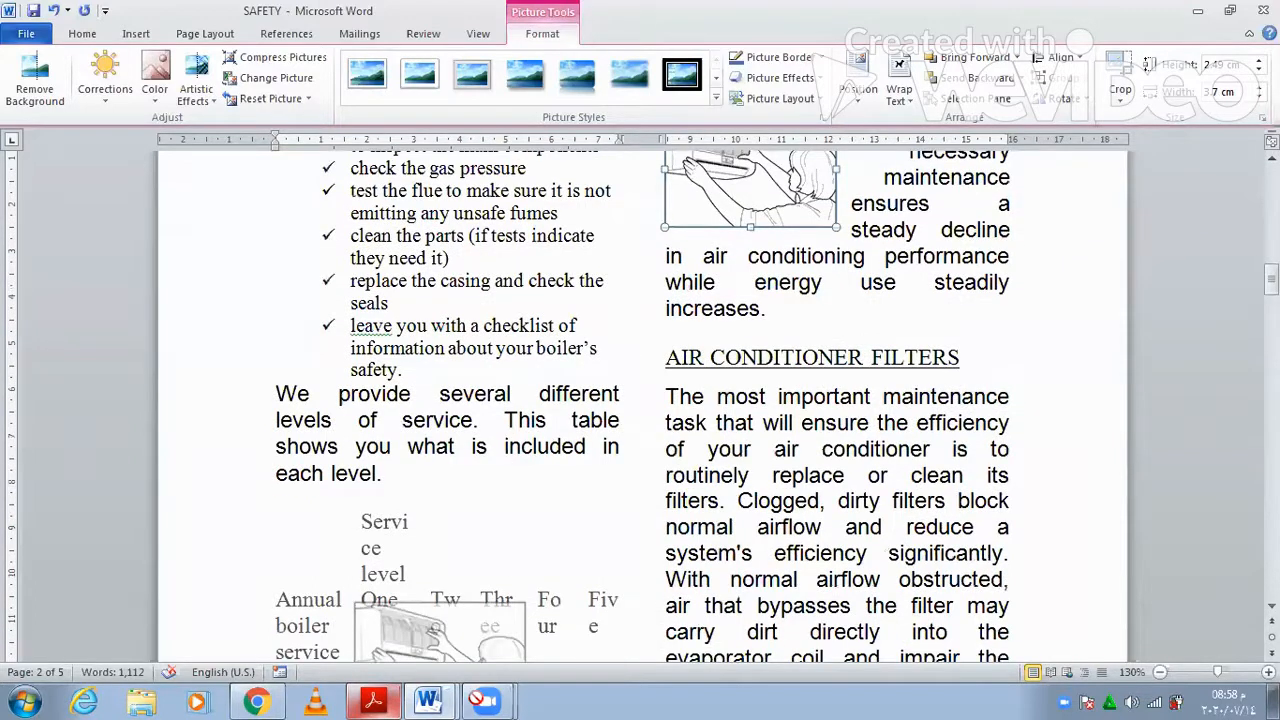
{"action": "left_click_drag", "start_coordinate": [440, 661], "coordinate": [398, 590]}
{"action": "scroll", "coordinate": [395, 592], "scroll_direction": "down", "scroll_amount": 3}
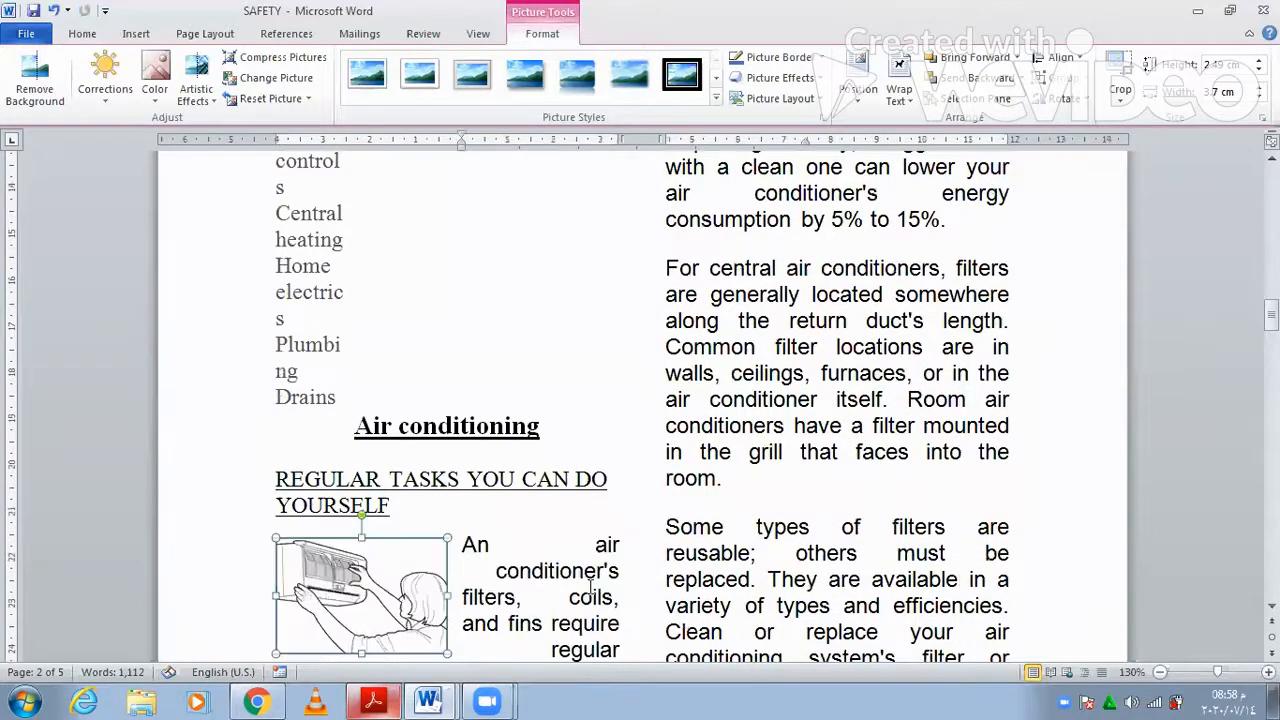
{"action": "scroll", "coordinate": [473, 664], "scroll_direction": "down", "scroll_amount": 2}
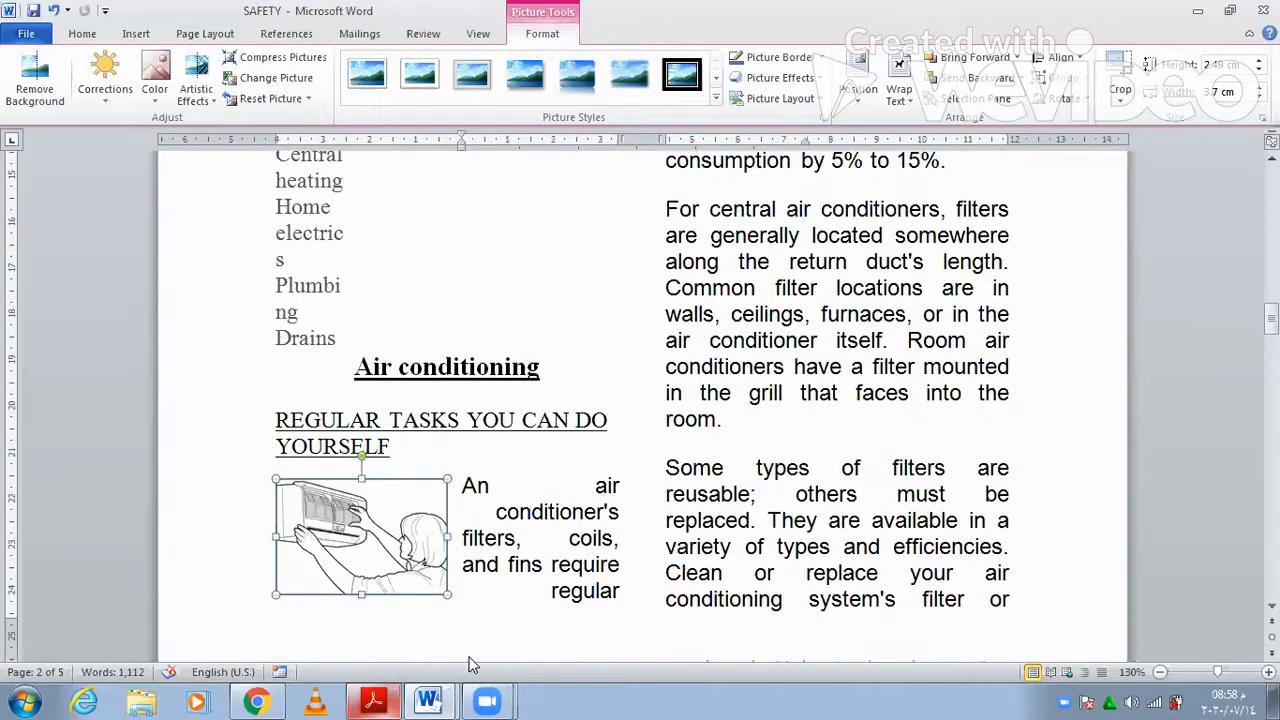
{"action": "left_click", "coordinate": [390, 700]}
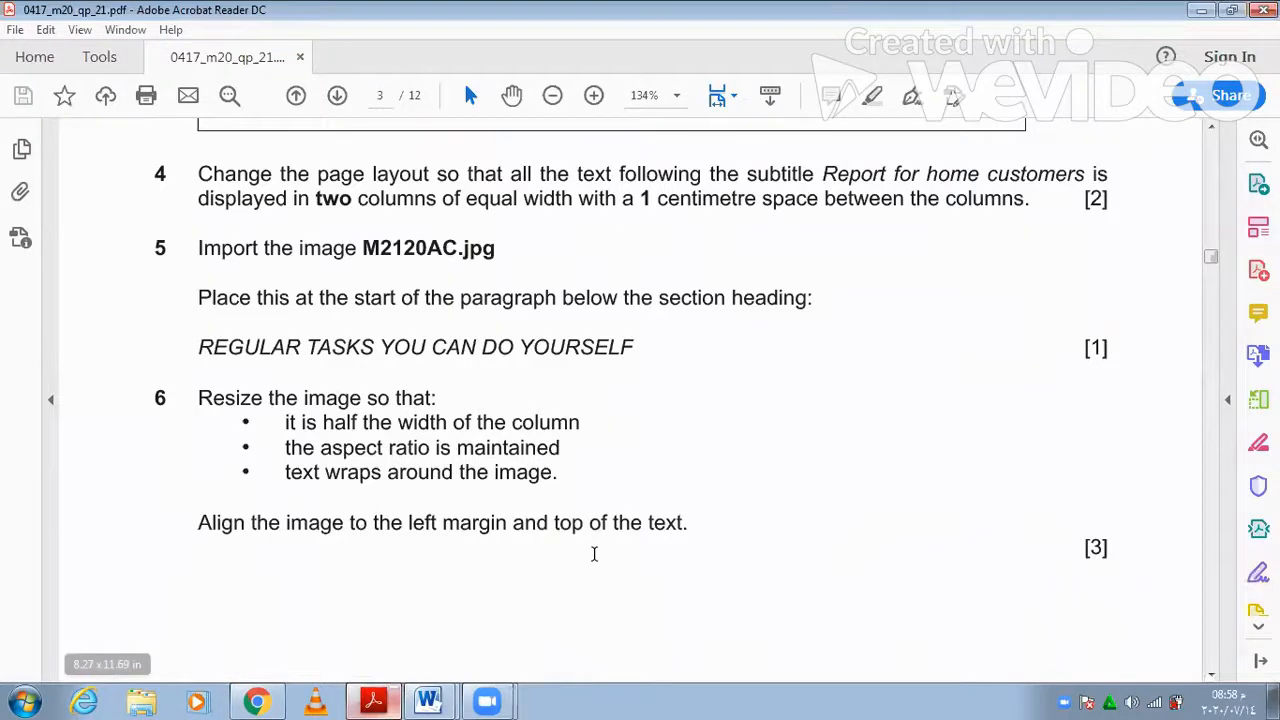
{"action": "scroll", "coordinate": [630, 573], "scroll_direction": "down", "scroll_amount": 2}
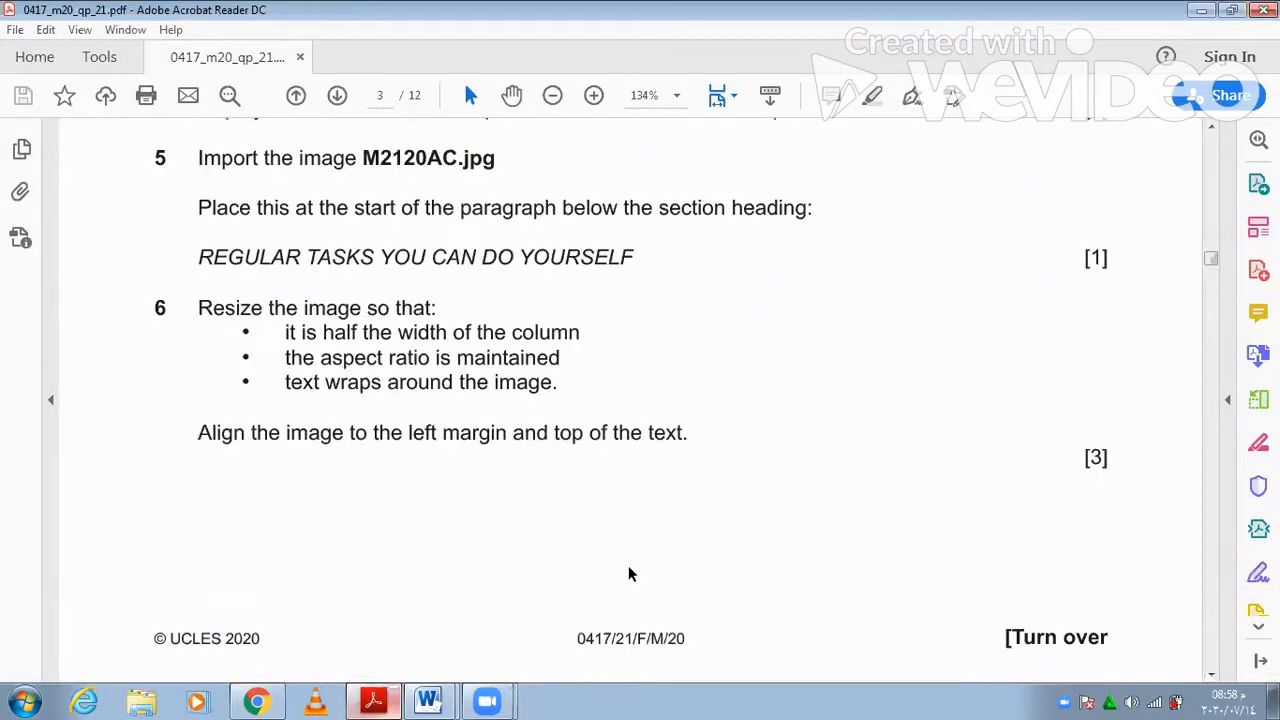
{"action": "scroll", "coordinate": [630, 573], "scroll_direction": "down", "scroll_amount": 2}
{"action": "scroll", "coordinate": [630, 572], "scroll_direction": "down", "scroll_amount": 8}
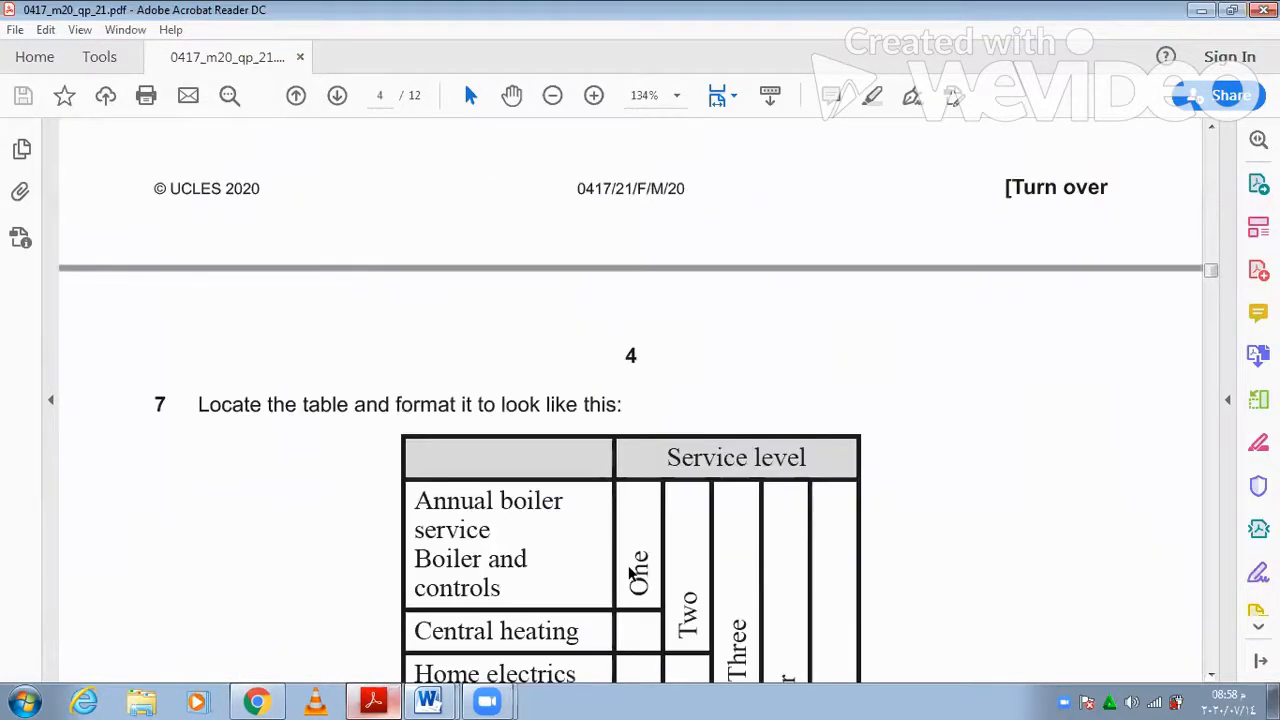
{"action": "scroll", "coordinate": [630, 573], "scroll_direction": "down", "scroll_amount": 4}
{"action": "scroll", "coordinate": [630, 573], "scroll_direction": "down", "scroll_amount": 1}
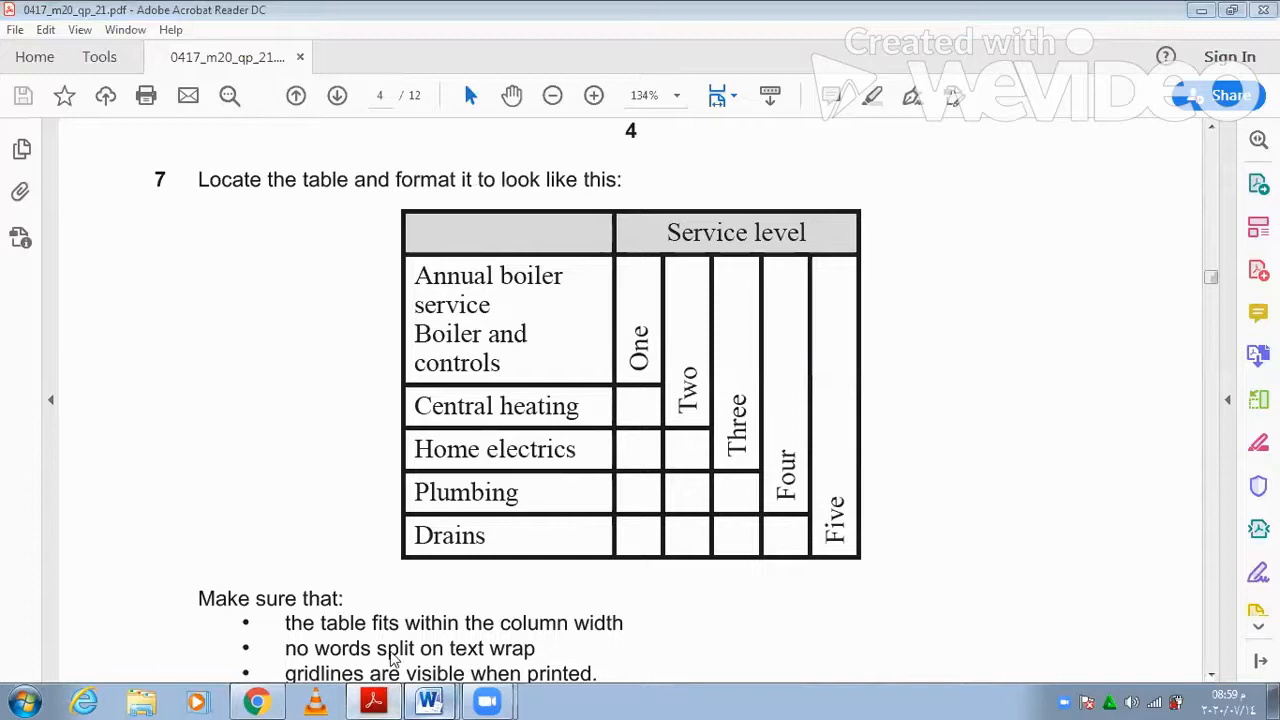
{"action": "left_click", "coordinate": [428, 702]}
{"action": "left_click", "coordinate": [395, 660]}
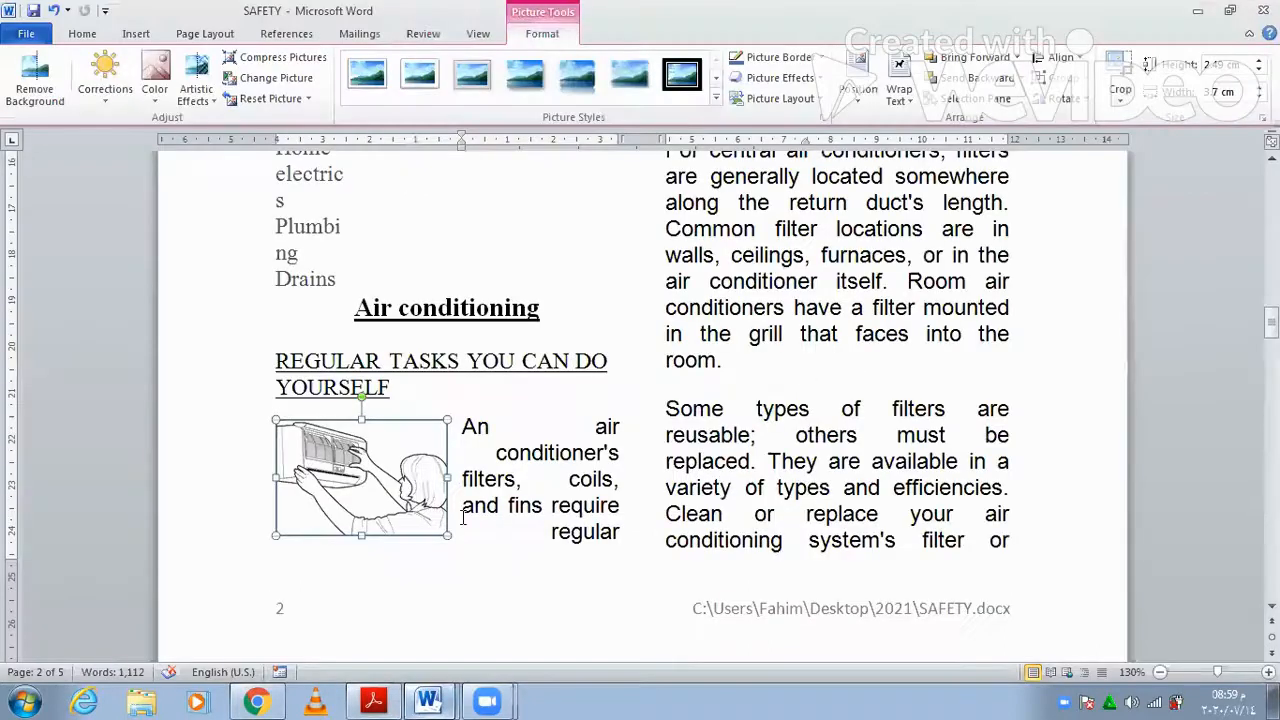
- Apply All Borders to the whole service-level table, undoing a stray paragraph border first
{"action": "scroll", "coordinate": [463, 517], "scroll_direction": "up", "scroll_amount": 5}
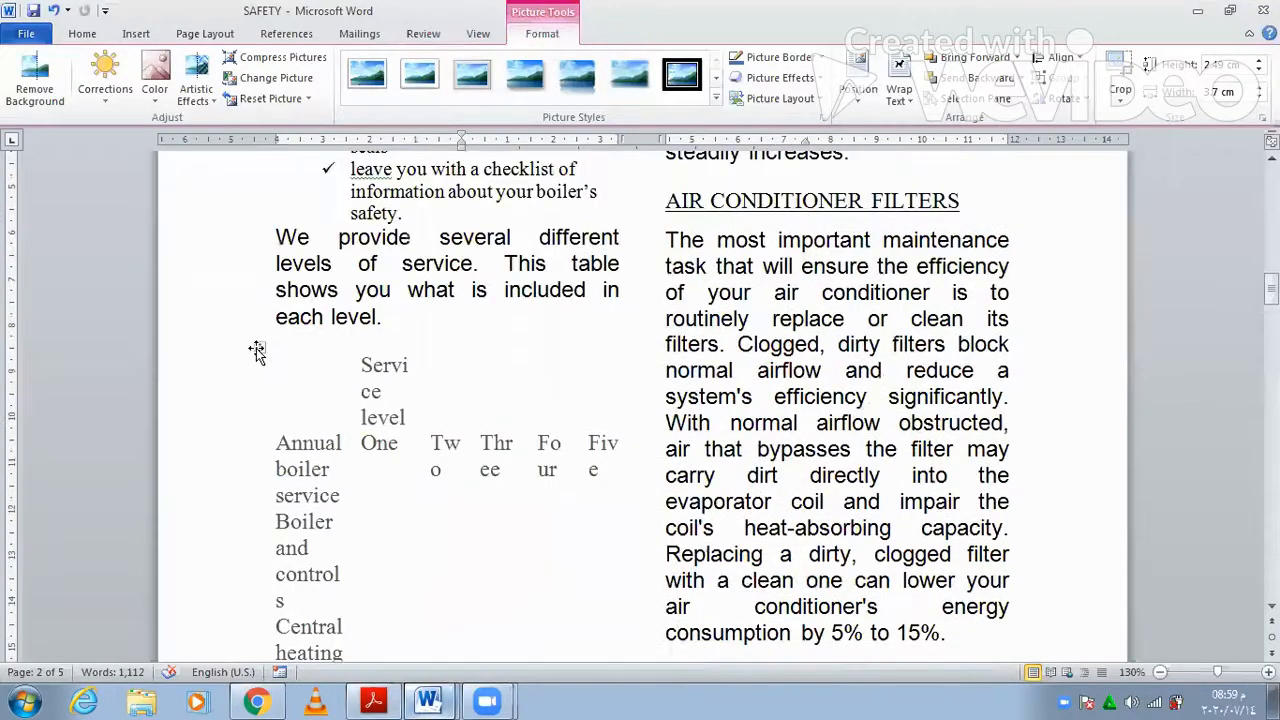
{"action": "left_click", "coordinate": [257, 348]}
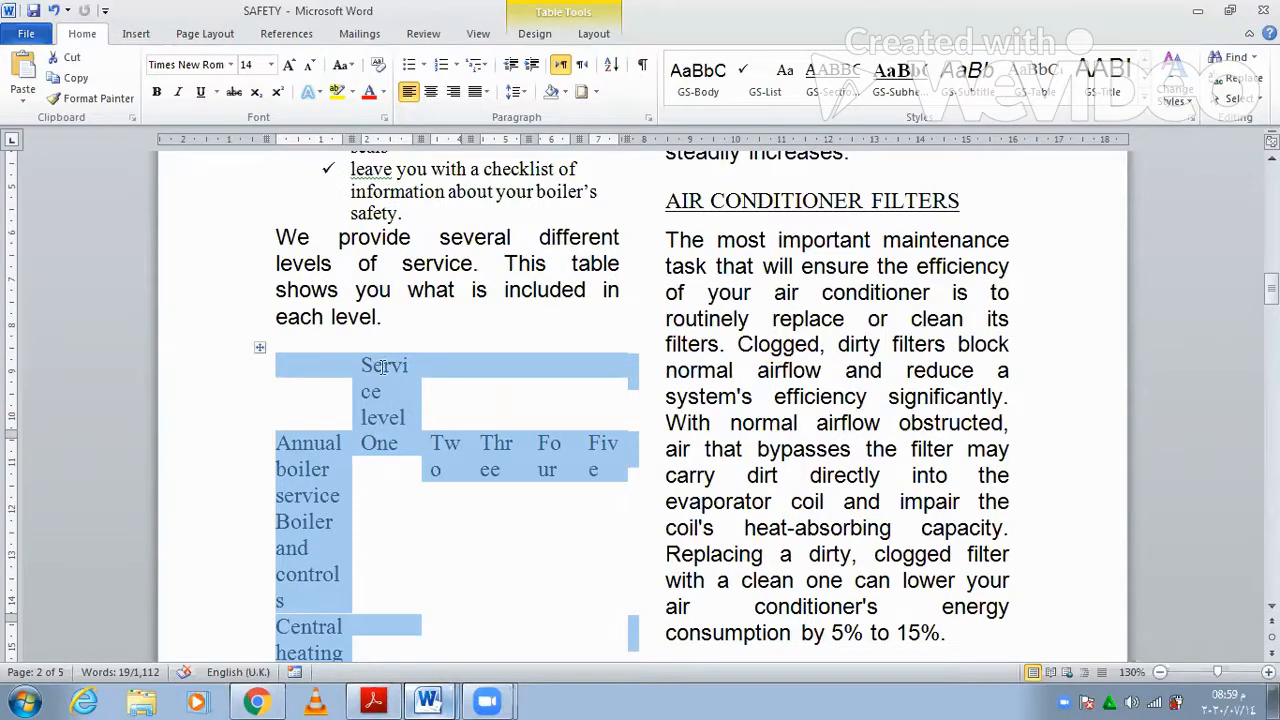
{"action": "left_click", "coordinate": [248, 354]}
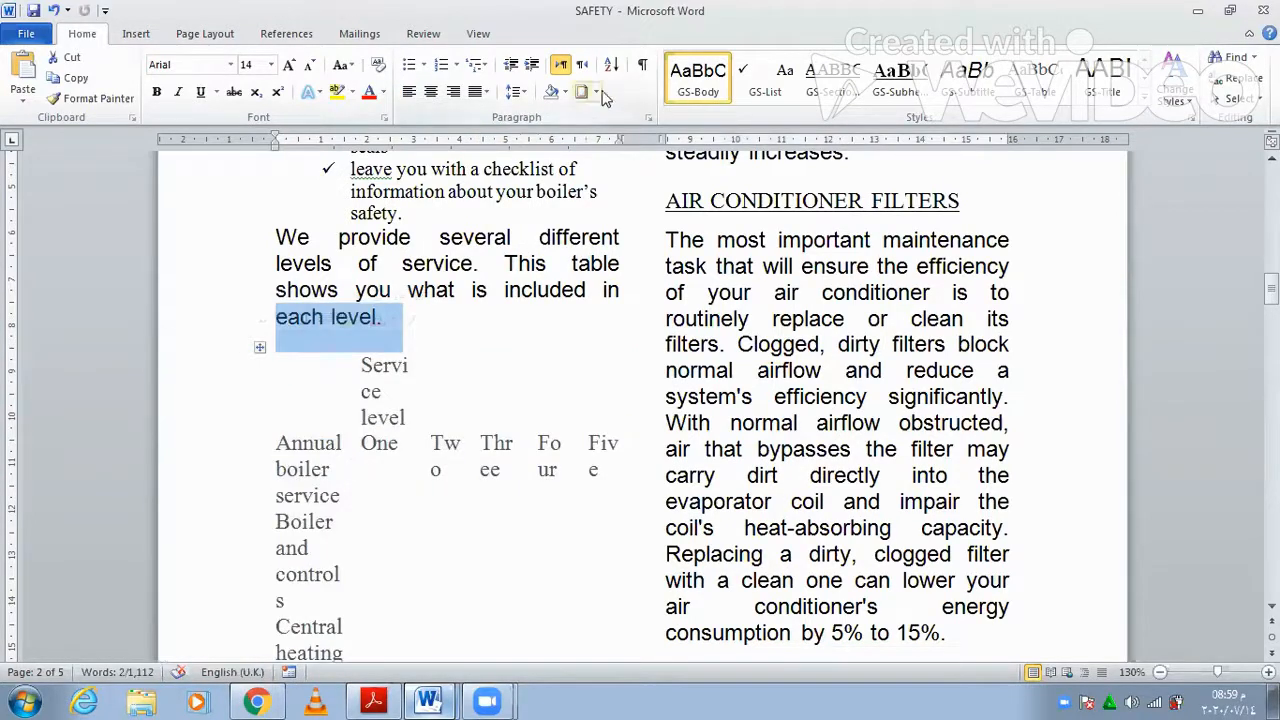
{"action": "left_click", "coordinate": [596, 92]}
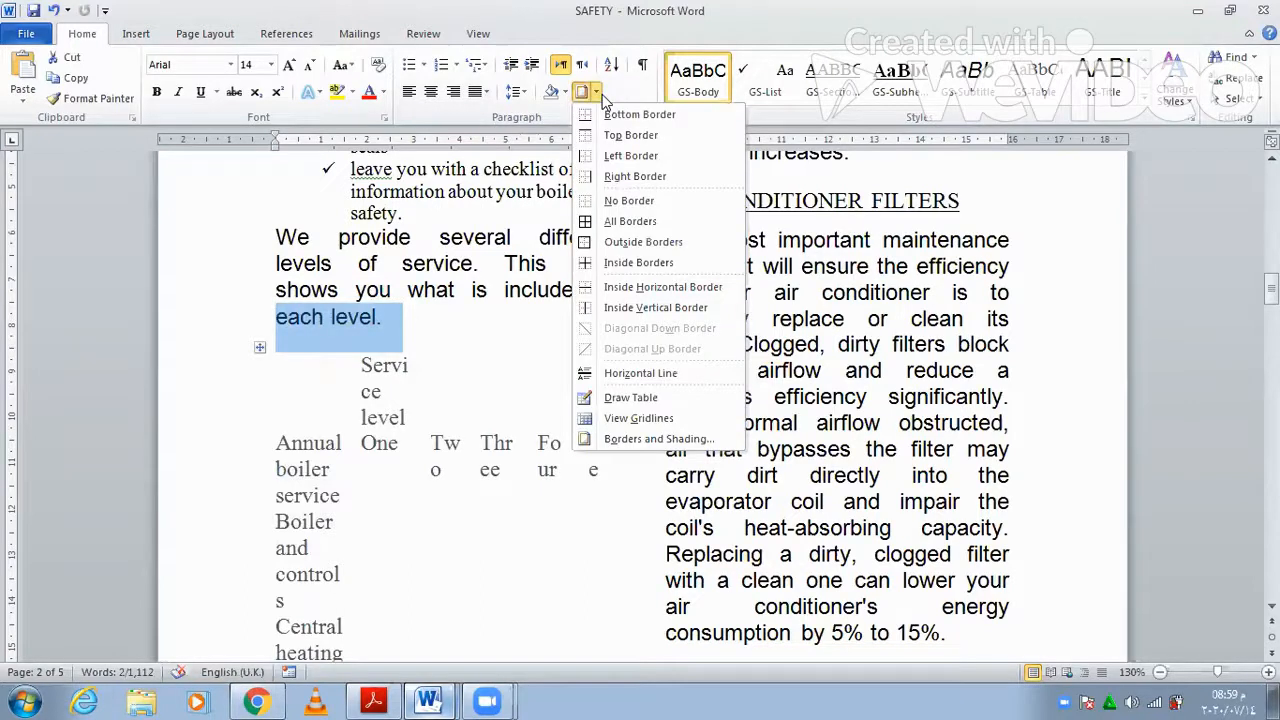
{"action": "left_click", "coordinate": [640, 222]}
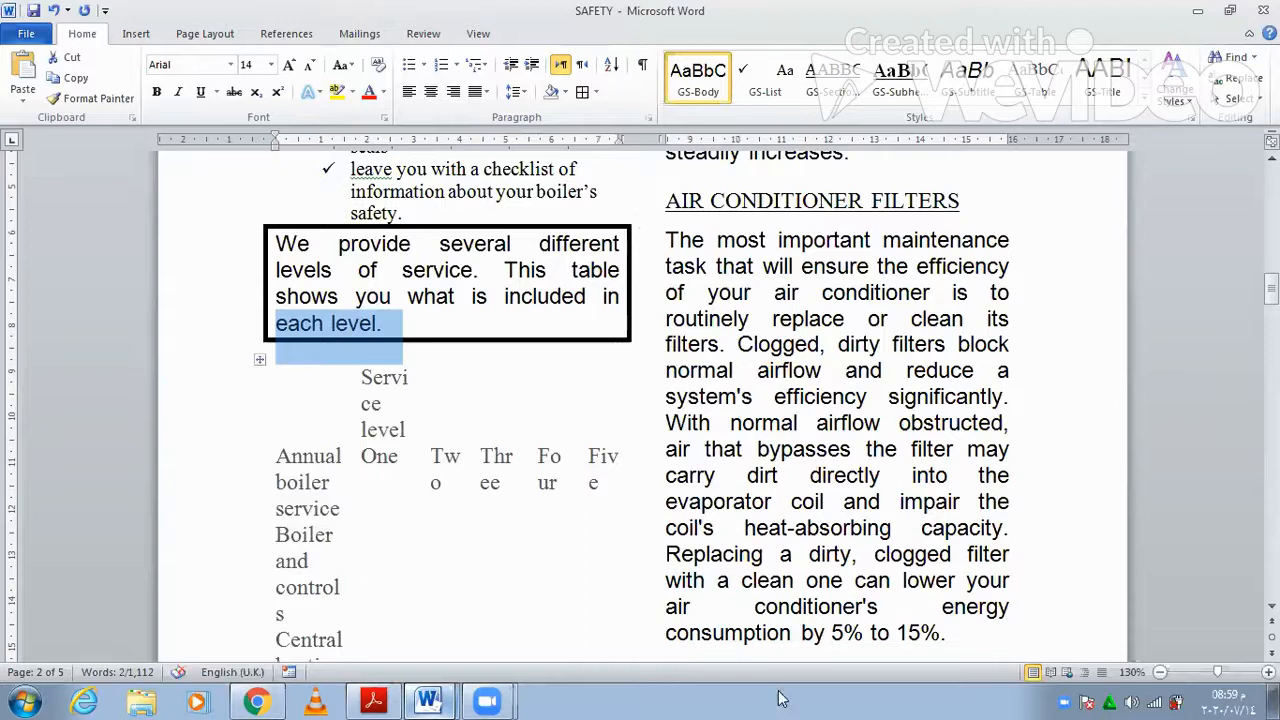
{"action": "key", "text": "ctrl+z"}
{"action": "left_click", "coordinate": [441, 469]}
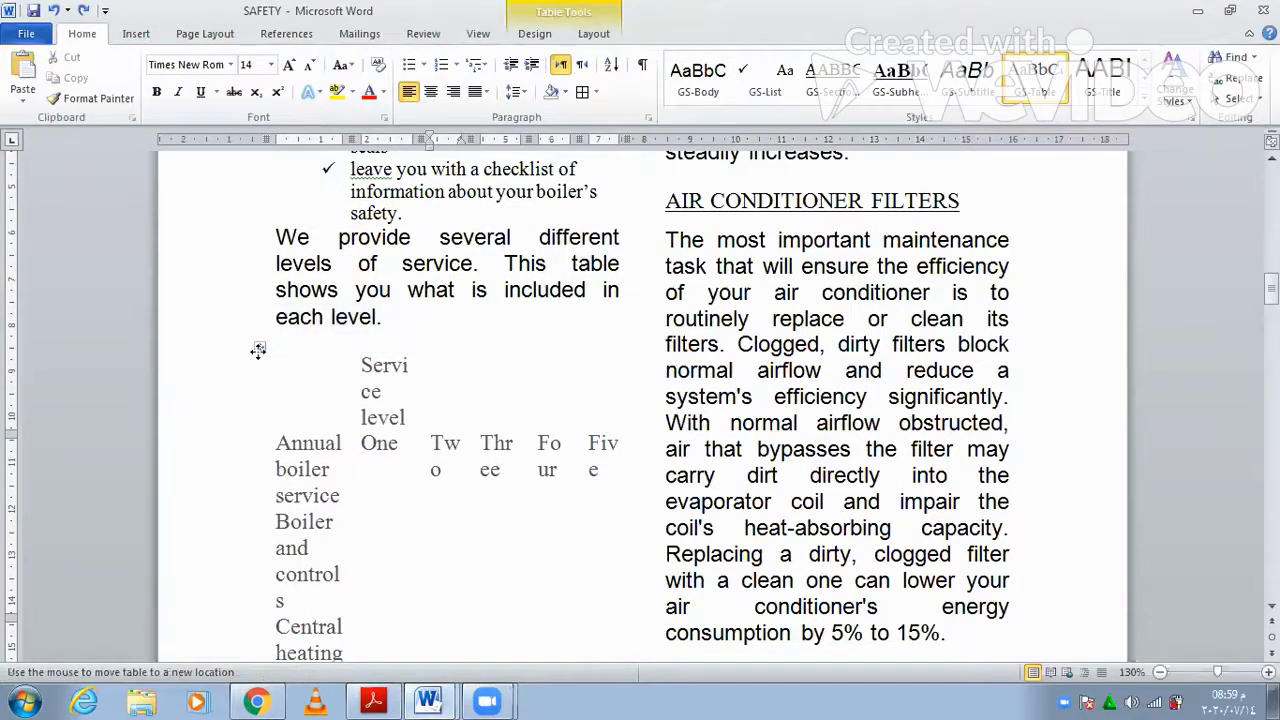
{"action": "left_click", "coordinate": [260, 347]}
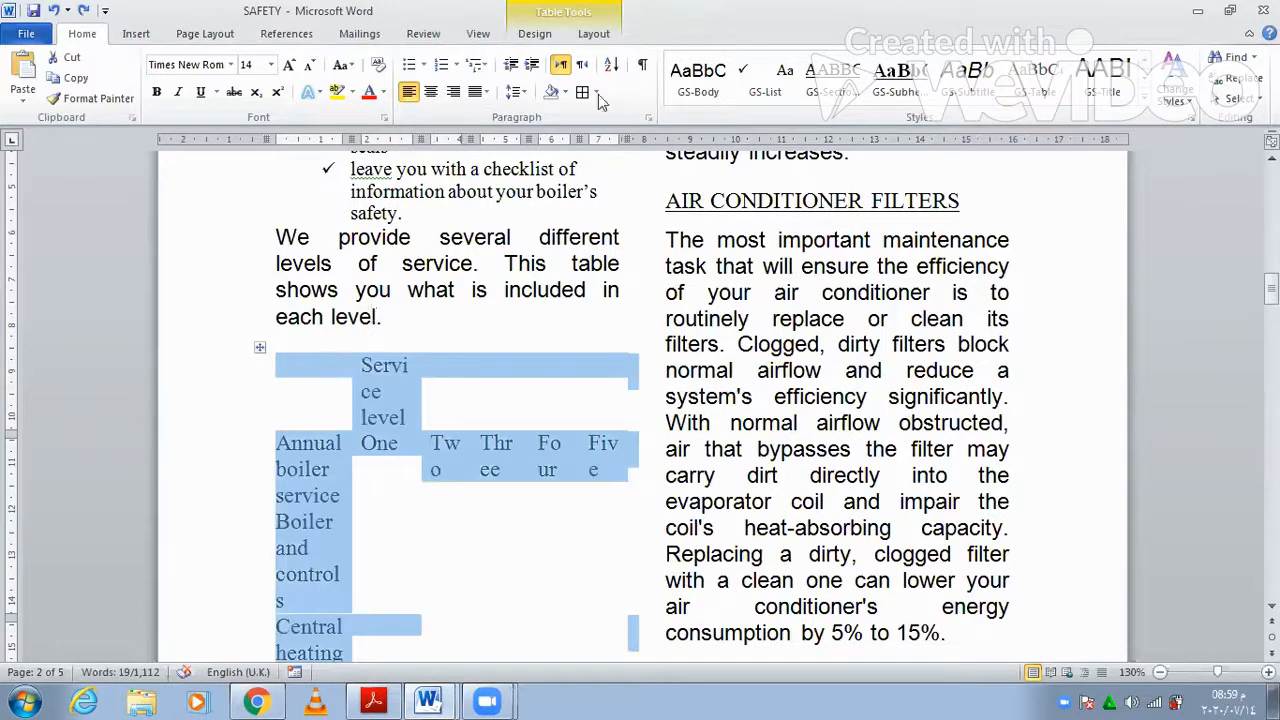
{"action": "left_click", "coordinate": [596, 92]}
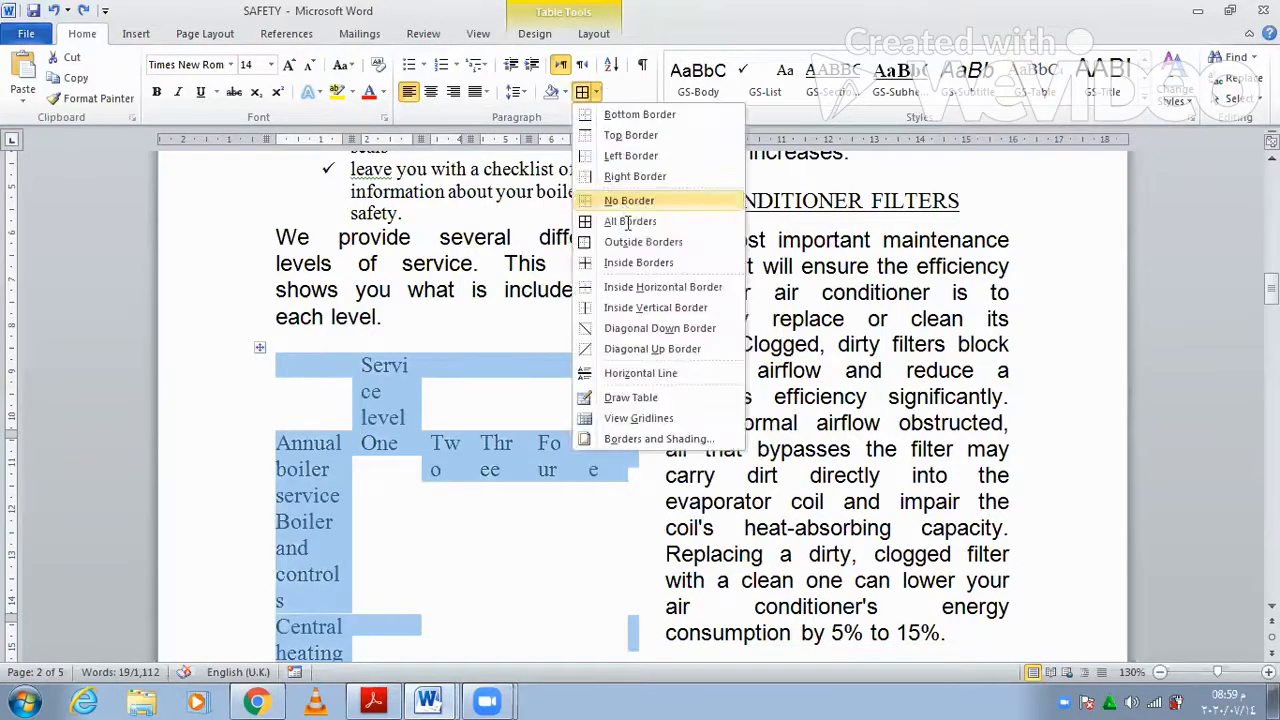
{"action": "left_click", "coordinate": [628, 222]}
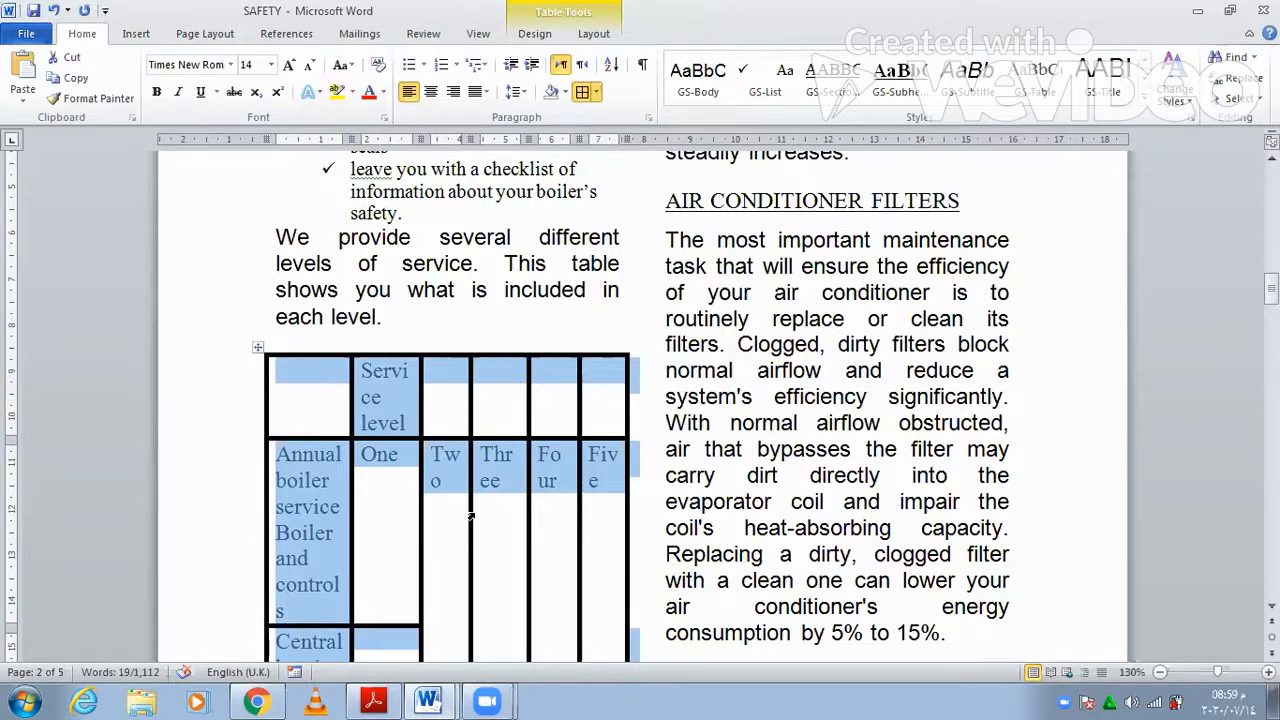
- Merge the Service level header cells into one cell
{"action": "scroll", "coordinate": [384, 502], "scroll_direction": "down", "scroll_amount": 1}
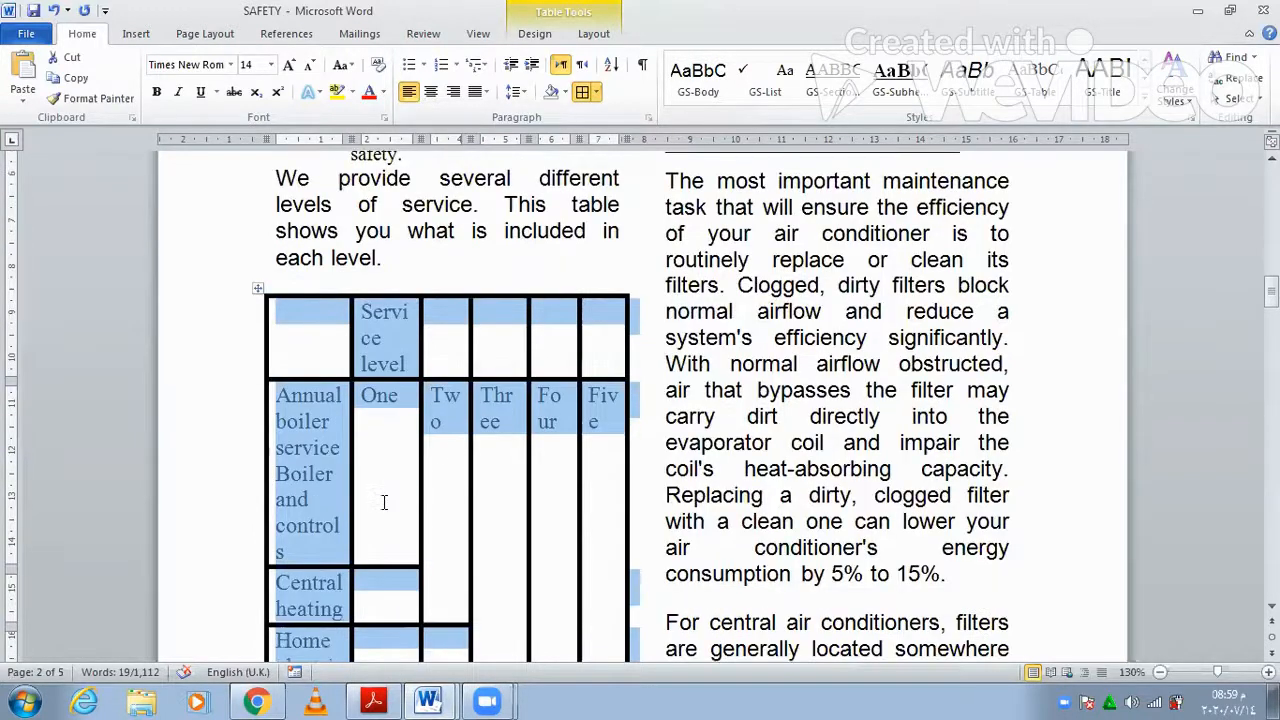
{"action": "left_click", "coordinate": [442, 450]}
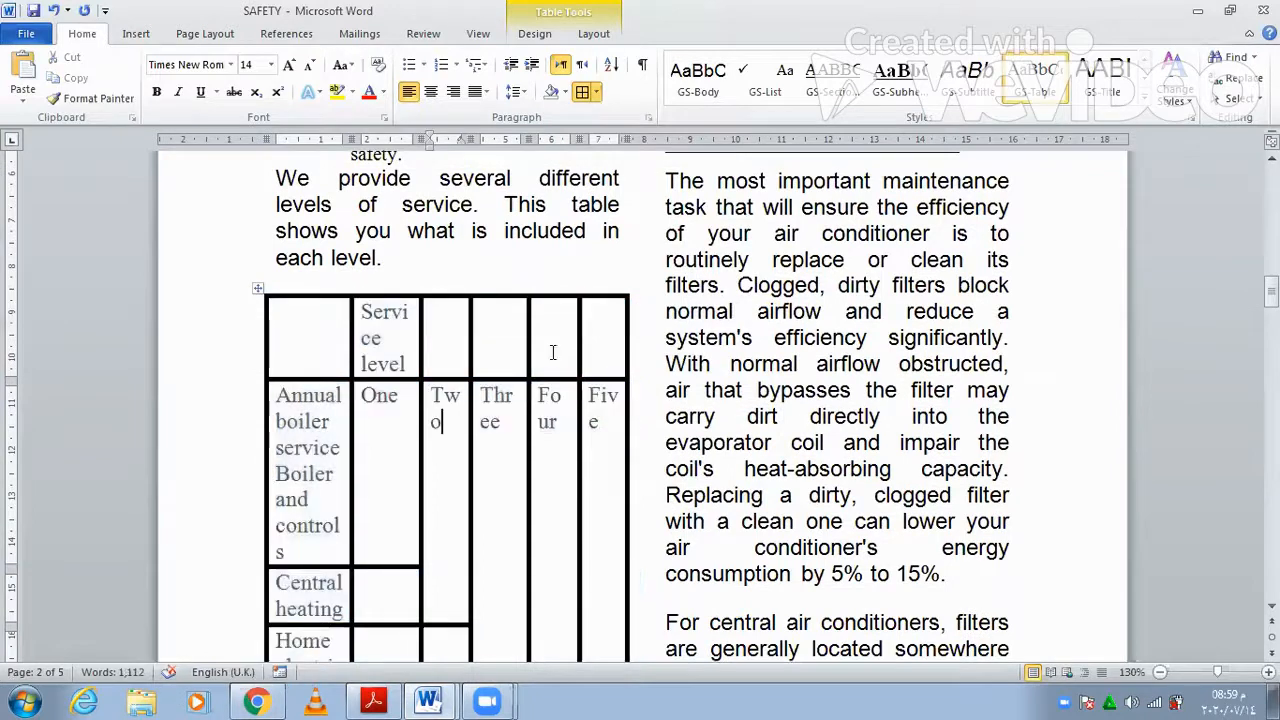
{"action": "triple_click", "coordinate": [413, 325]}
{"action": "right_click", "coordinate": [413, 328]}
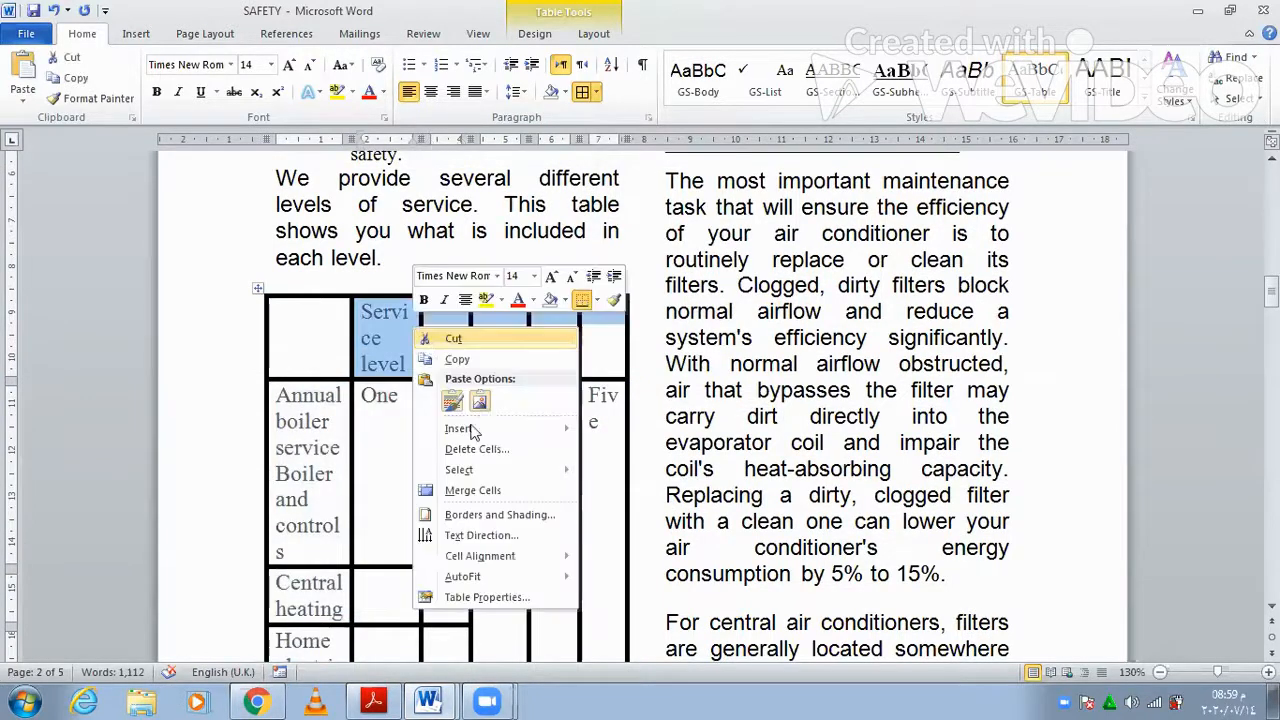
{"action": "left_click", "coordinate": [392, 700]}
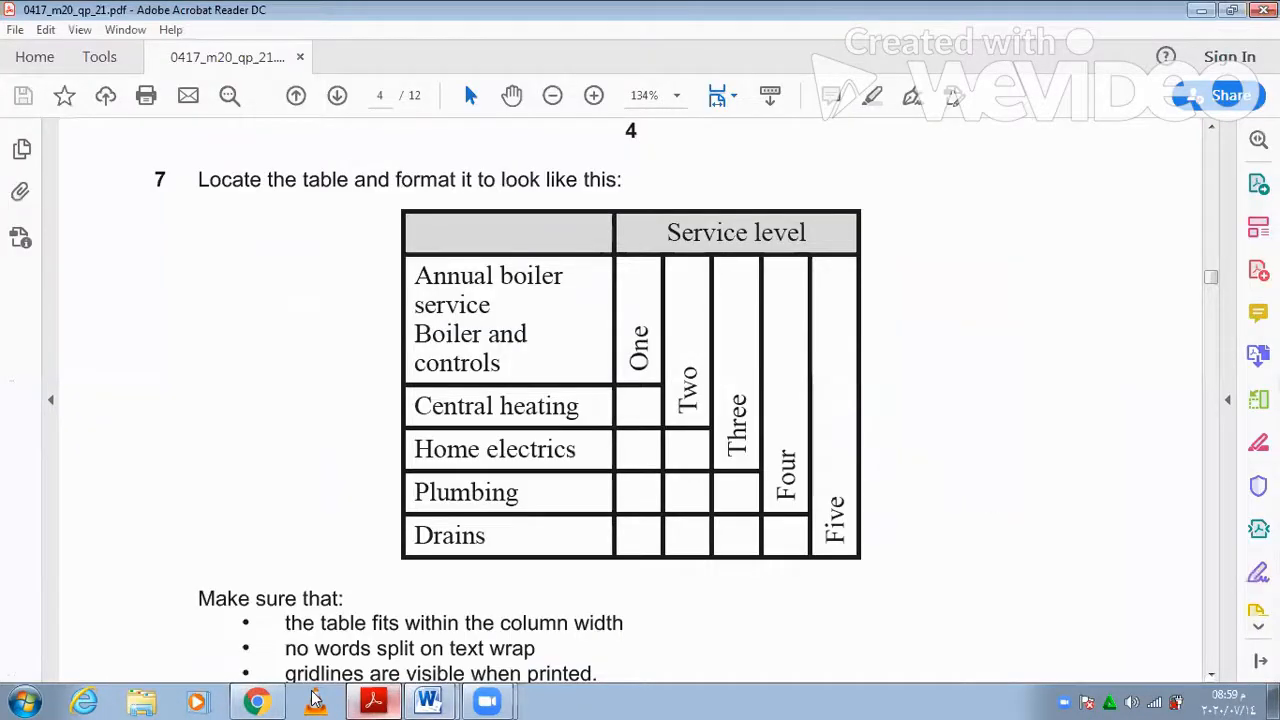
{"action": "key", "text": "alt+Tab"}
- Shade the table's Service level header row grey
{"action": "left_click", "coordinate": [540, 315]}
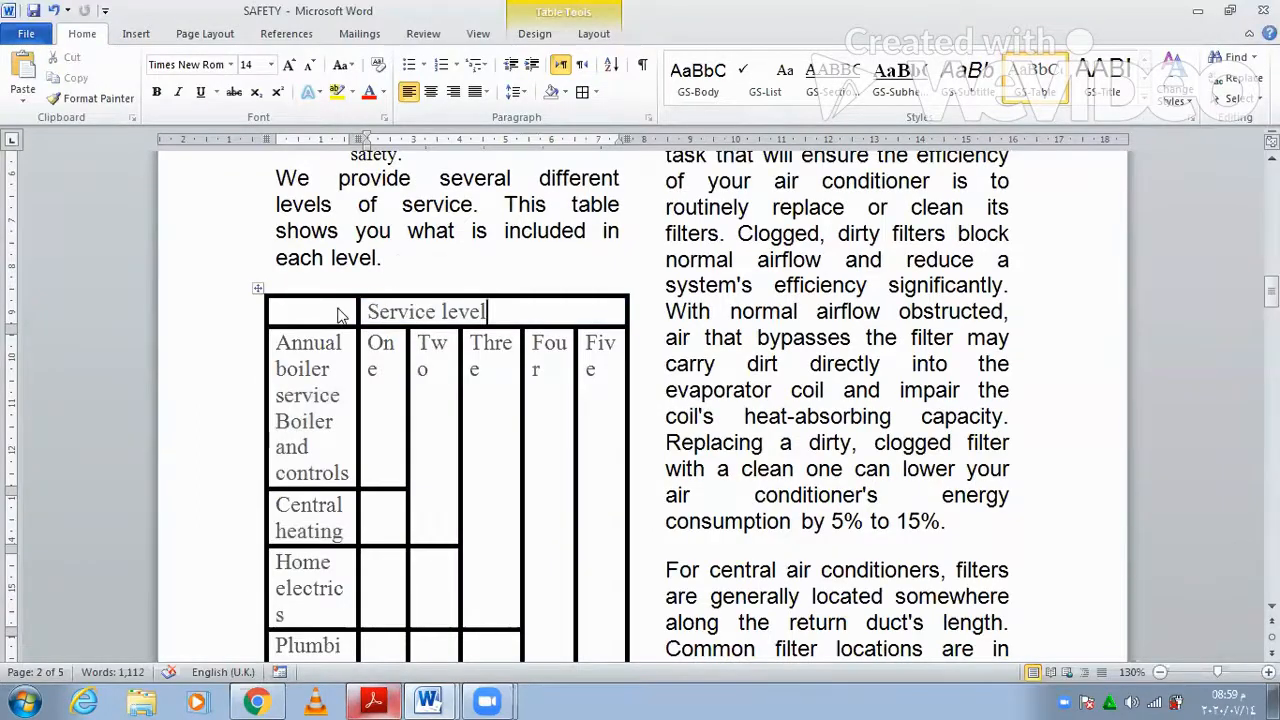
{"action": "left_click_drag", "start_coordinate": [338, 315], "coordinate": [420, 312]}
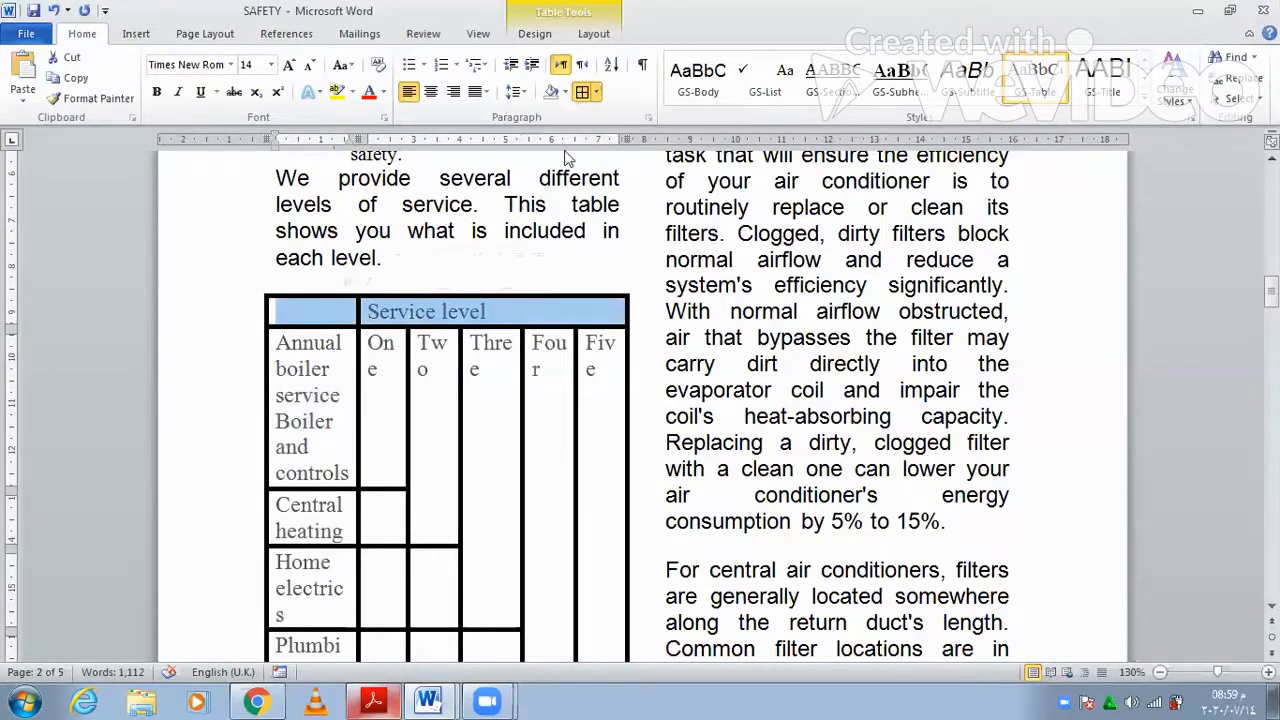
{"action": "left_click", "coordinate": [565, 92]}
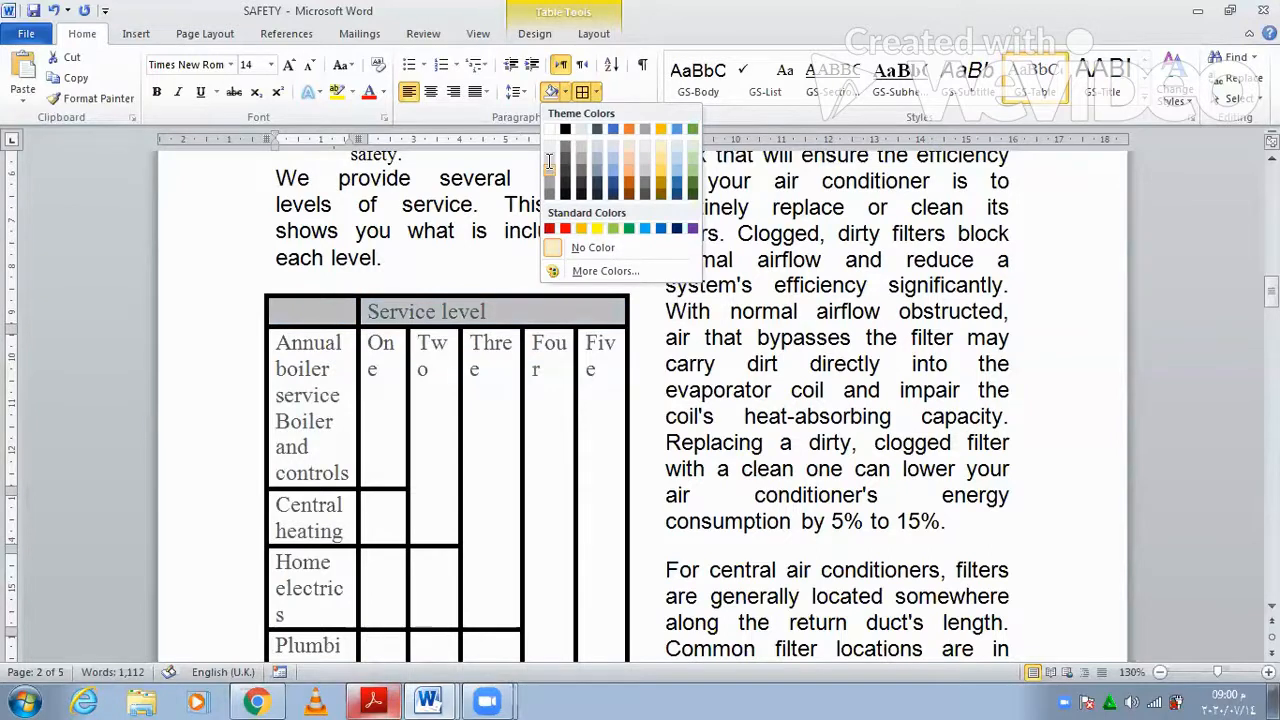
{"action": "left_click", "coordinate": [548, 160]}
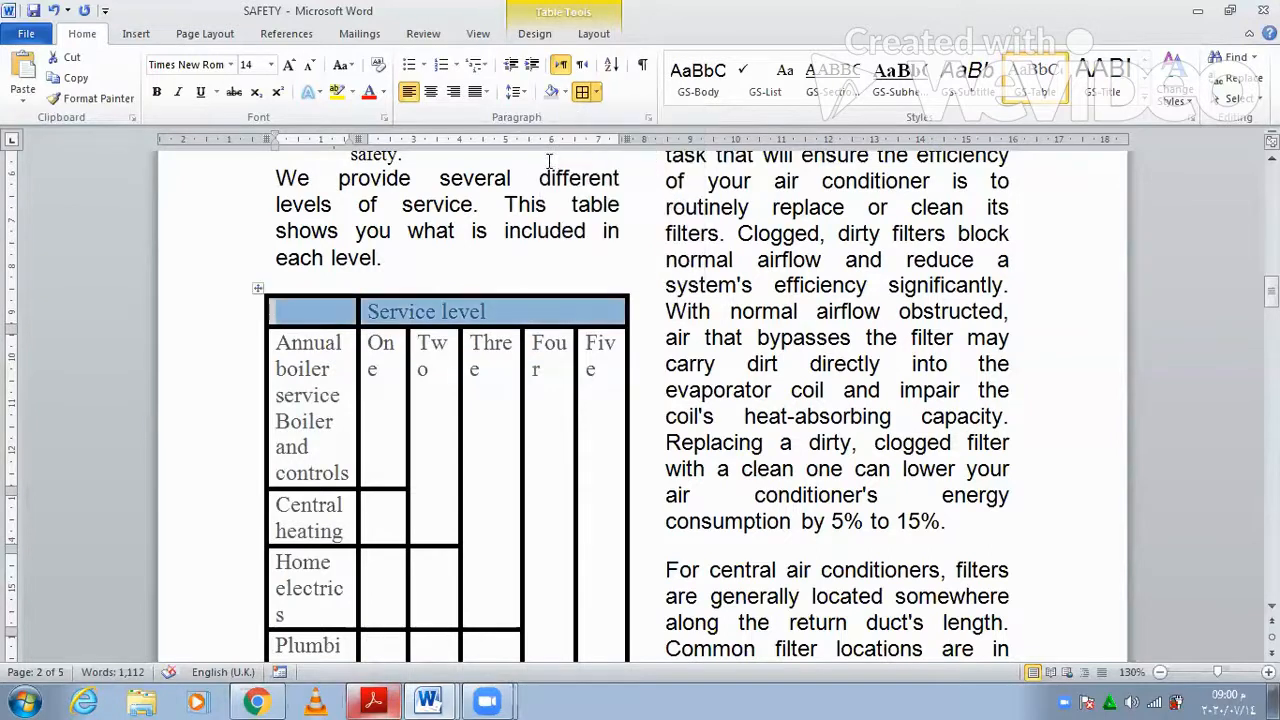
{"action": "left_click", "coordinate": [376, 700]}
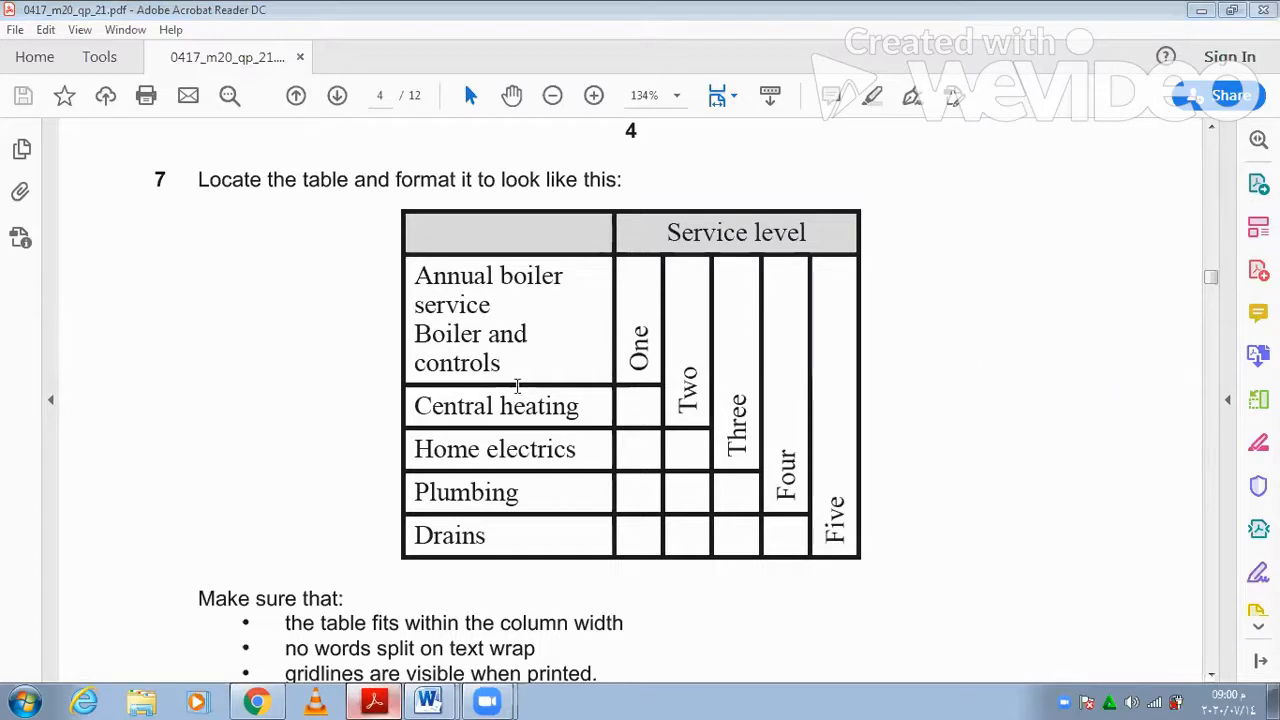
- Return to Word after viewing the sample table and select the One to Five cells
{"action": "key", "text": "alt+Tab"}
{"action": "left_click_drag", "start_coordinate": [382, 353], "coordinate": [592, 367]}
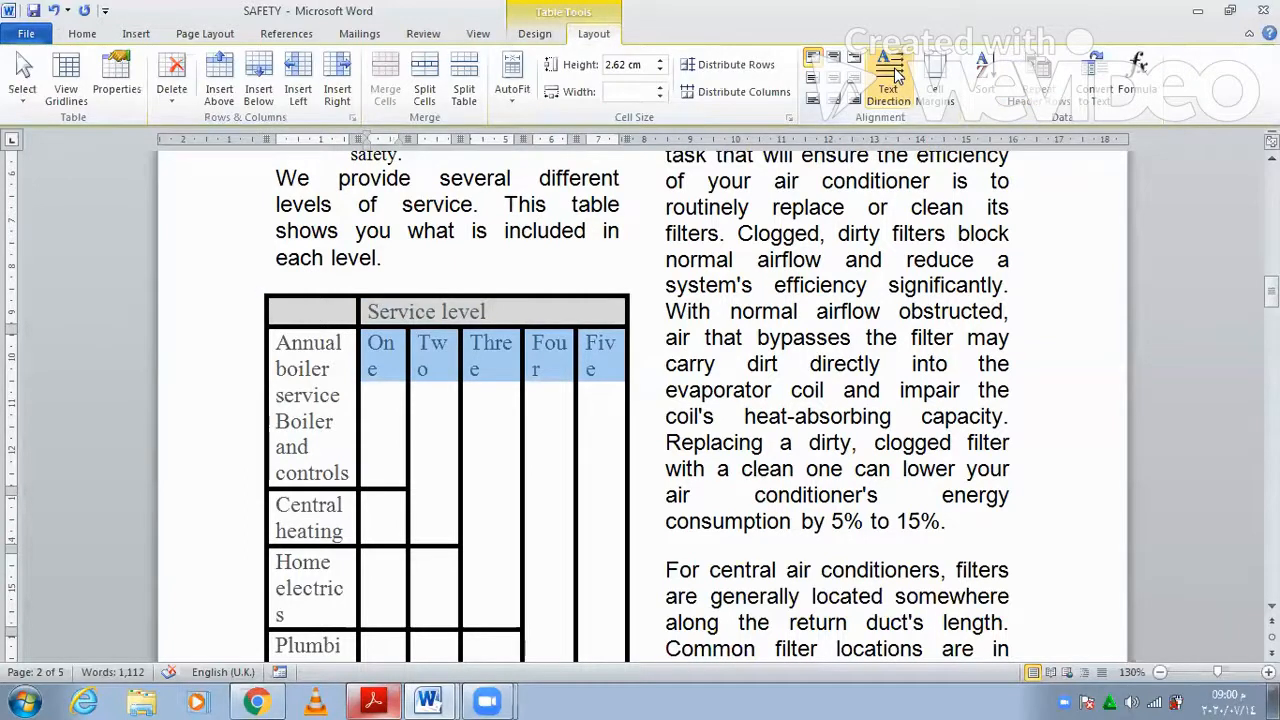
- Turn the One to Five headings vertical and centre them, widening the first column
{"action": "left_click", "coordinate": [893, 75]}
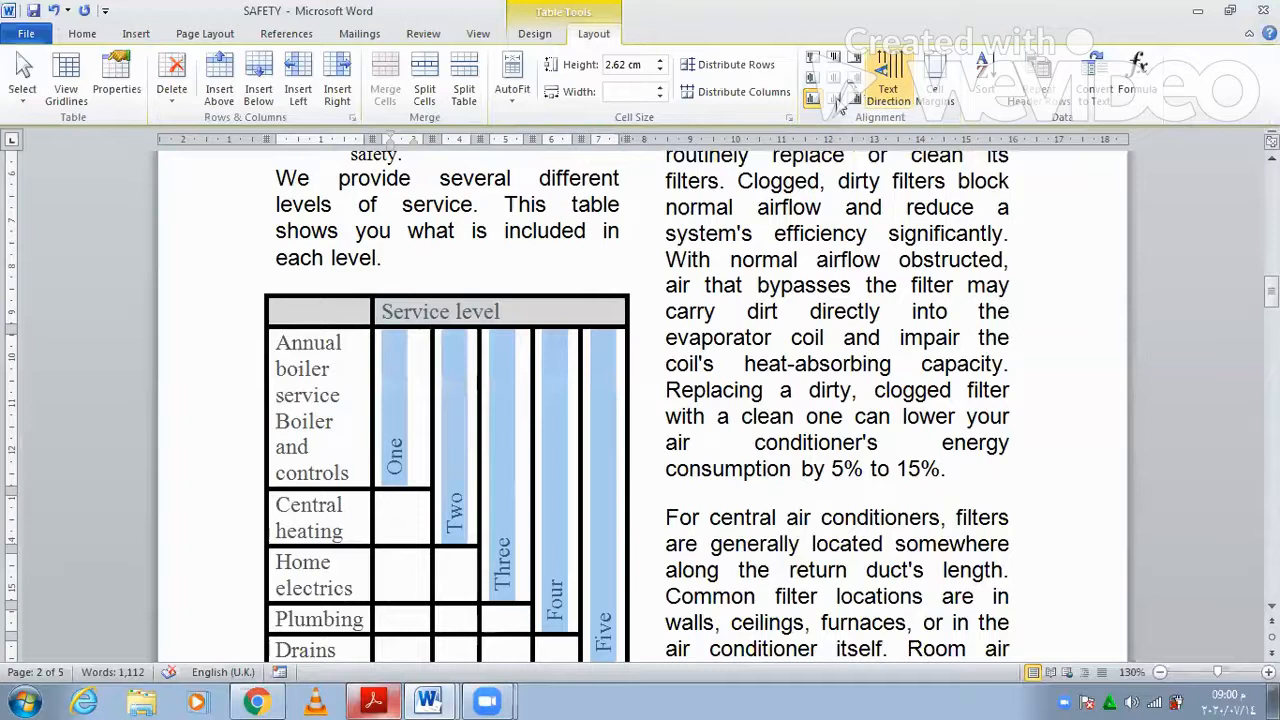
{"action": "left_click", "coordinate": [836, 99]}
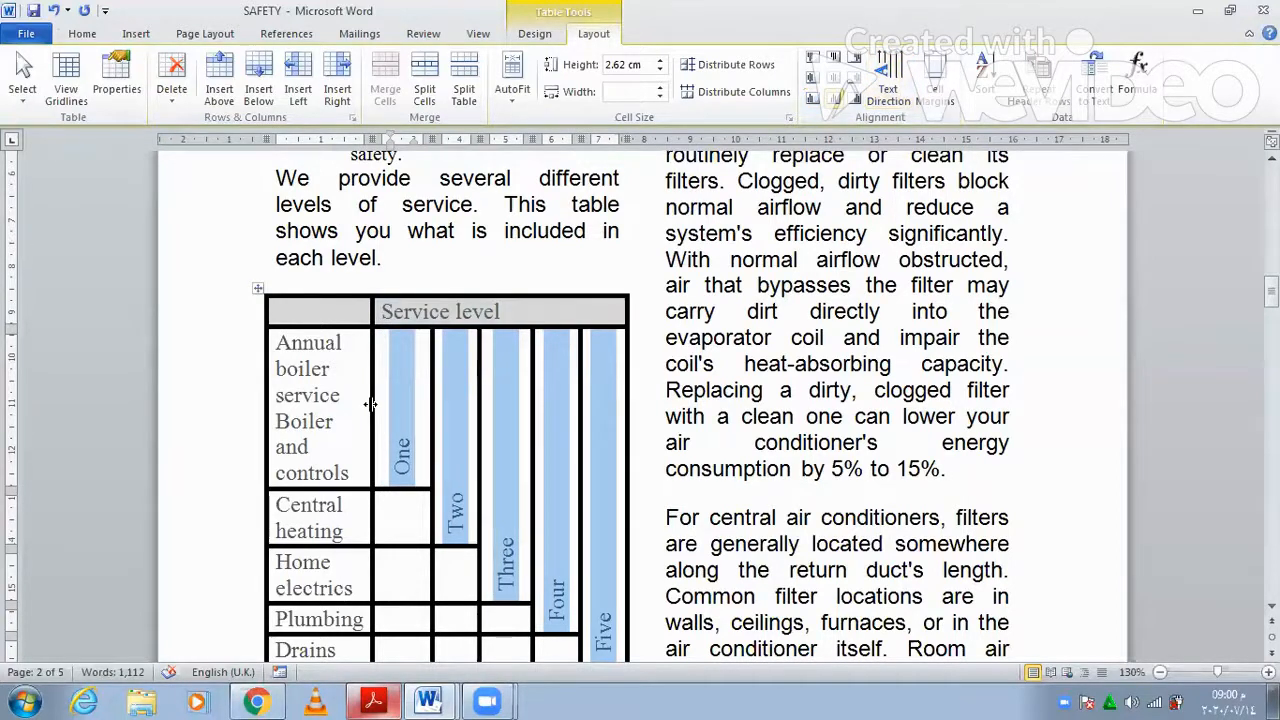
{"action": "left_click_drag", "start_coordinate": [370, 403], "coordinate": [393, 402]}
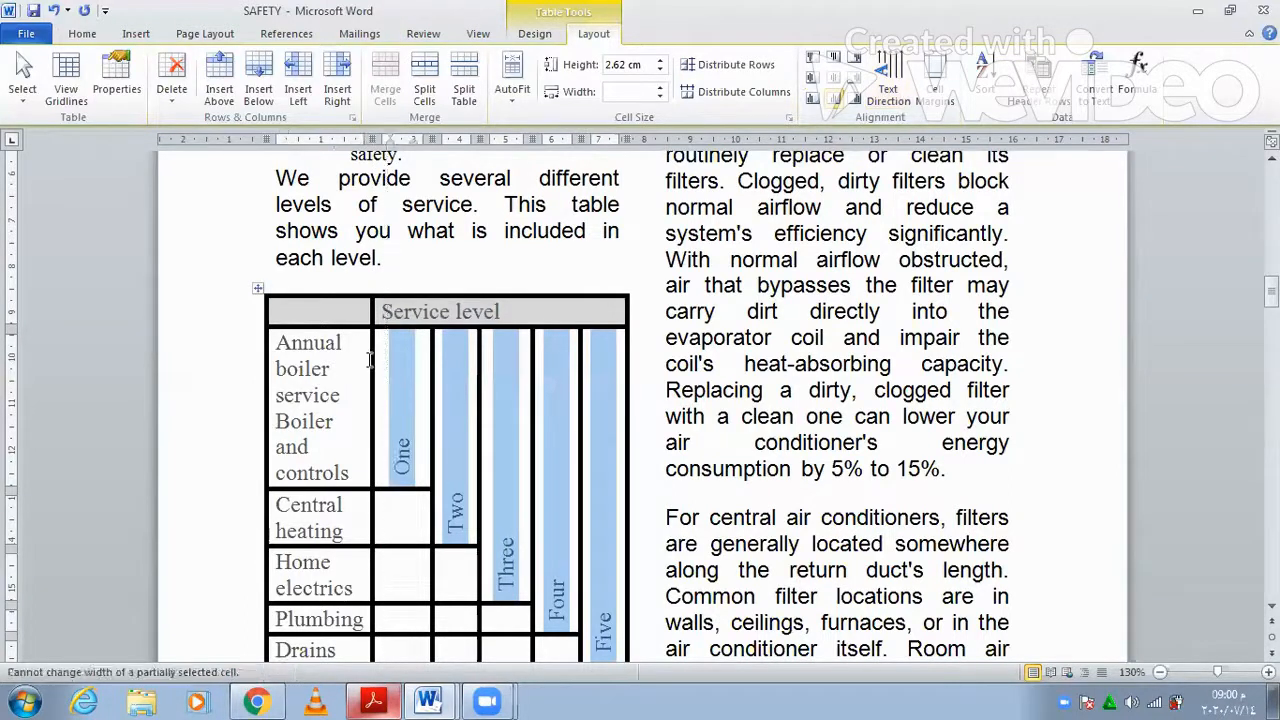
{"action": "left_click_drag", "start_coordinate": [374, 358], "coordinate": [437, 393]}
{"action": "left_click", "coordinate": [370, 377]}
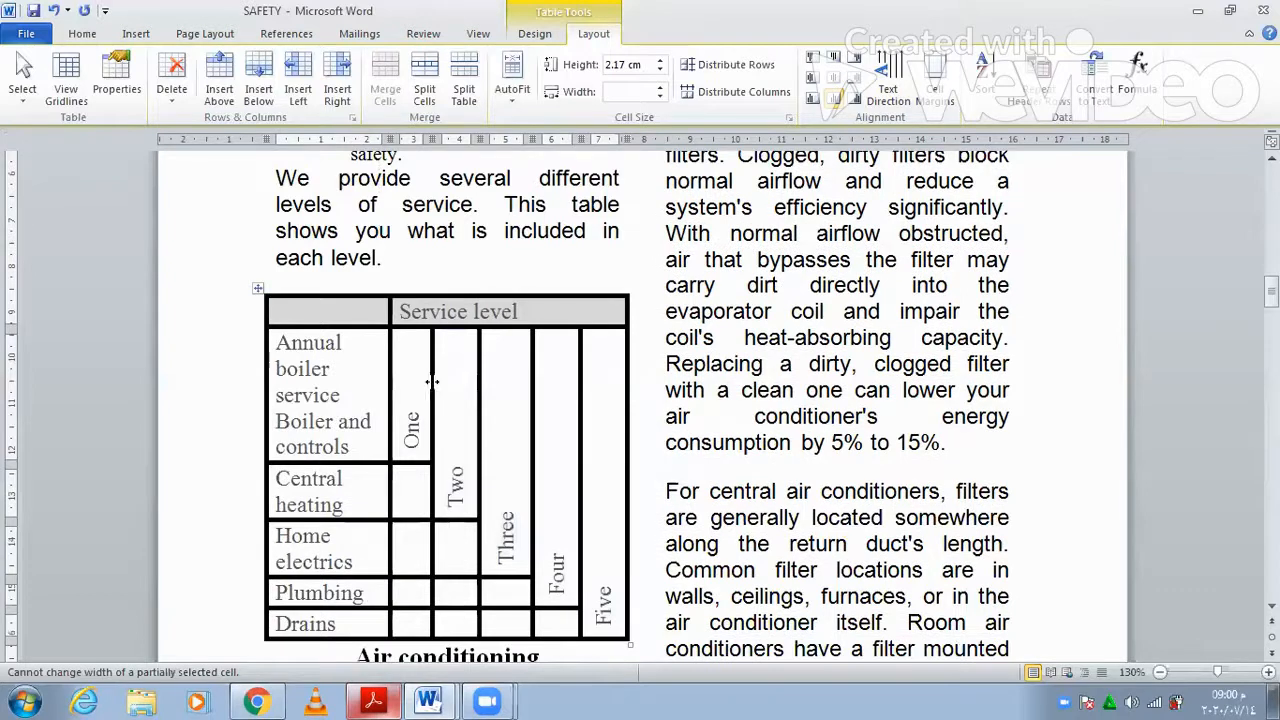
- Narrow the One column and widen the row-label column slightly by dragging borders
{"action": "left_click_drag", "start_coordinate": [443, 381], "coordinate": [492, 387]}
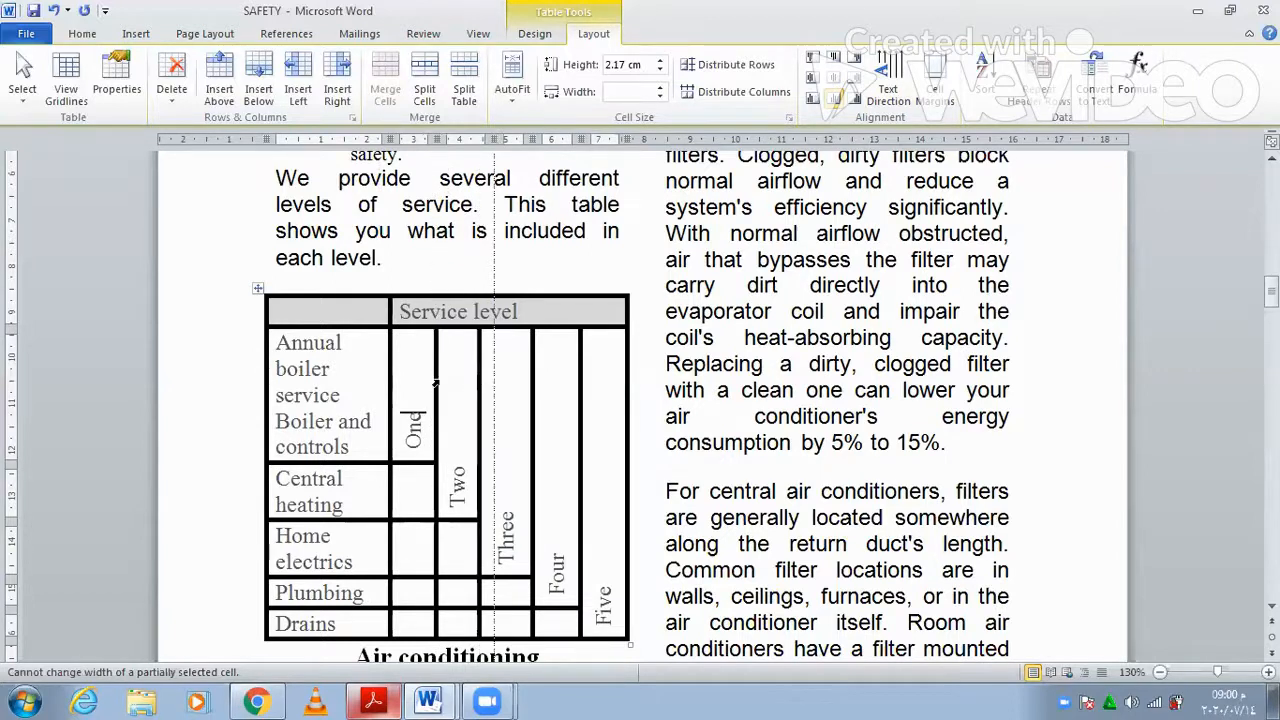
{"action": "left_click_drag", "start_coordinate": [441, 380], "coordinate": [379, 381]}
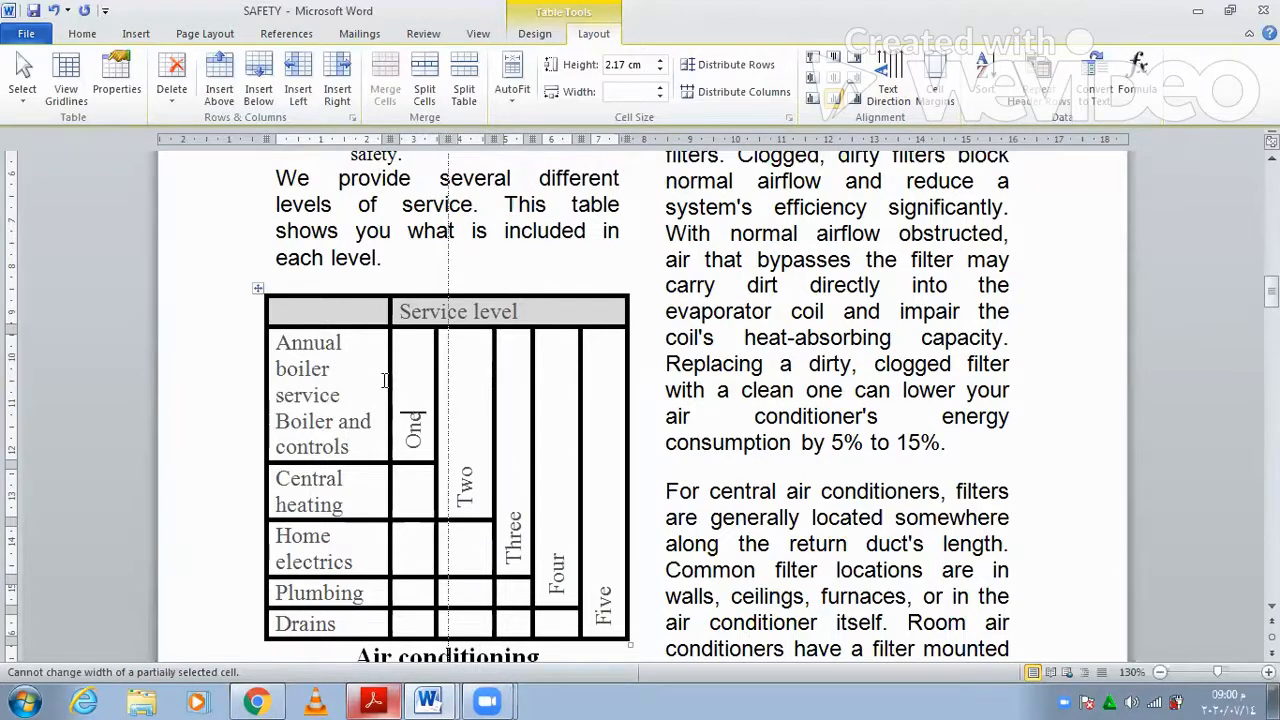
{"action": "left_click_drag", "start_coordinate": [394, 378], "coordinate": [406, 378]}
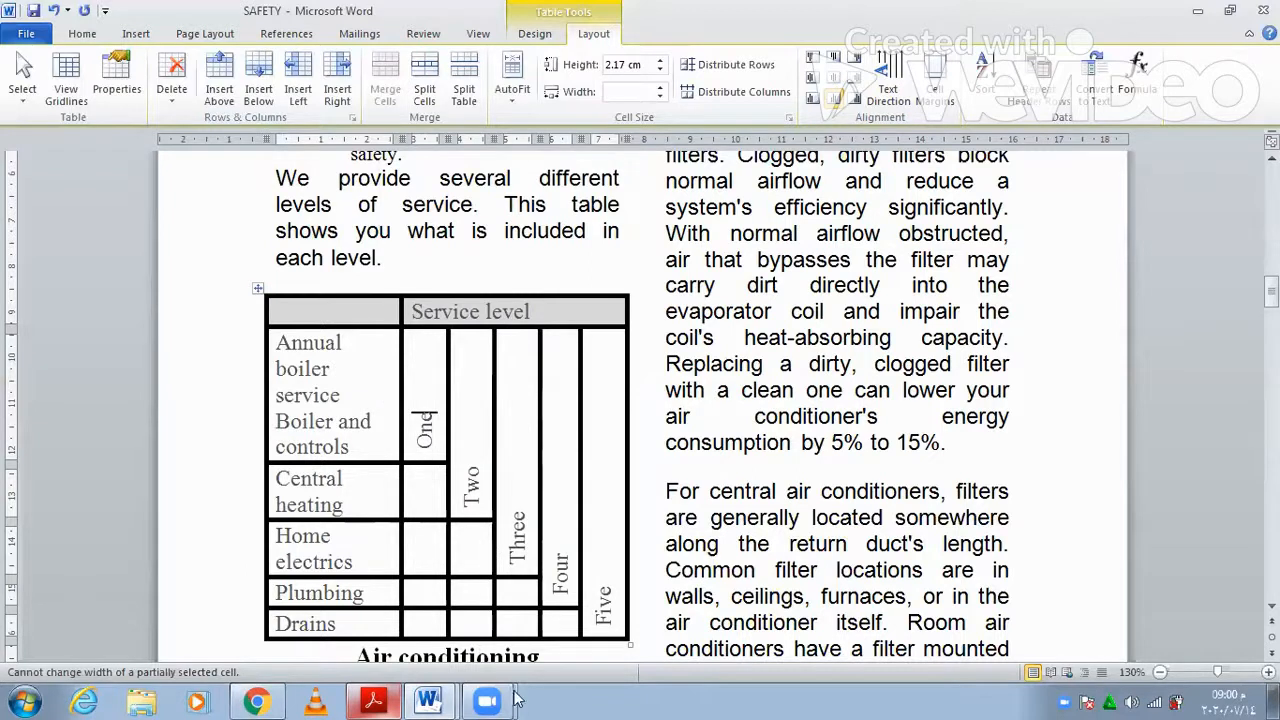
{"action": "left_click", "coordinate": [373, 700]}
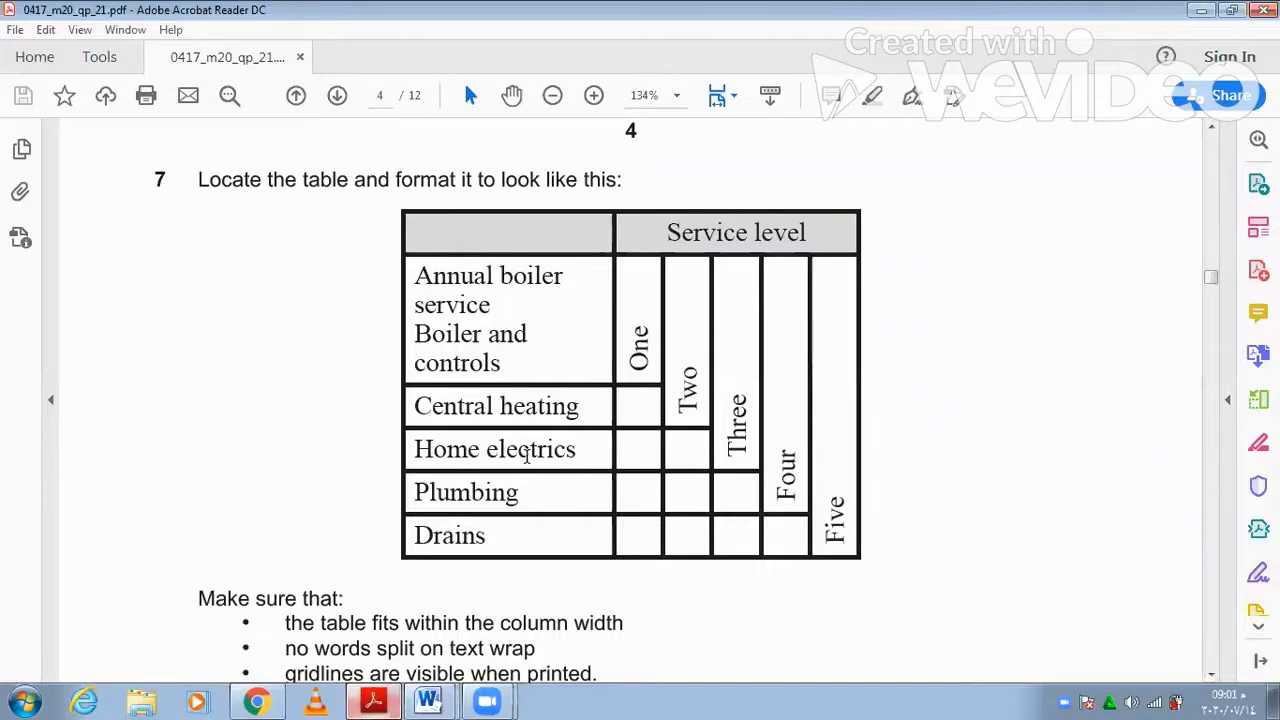
- Read task 7's table fit, wrap and gridline requirements in the PDF, then return to SAFETY
{"action": "scroll", "coordinate": [274, 497], "scroll_direction": "down", "scroll_amount": 2}
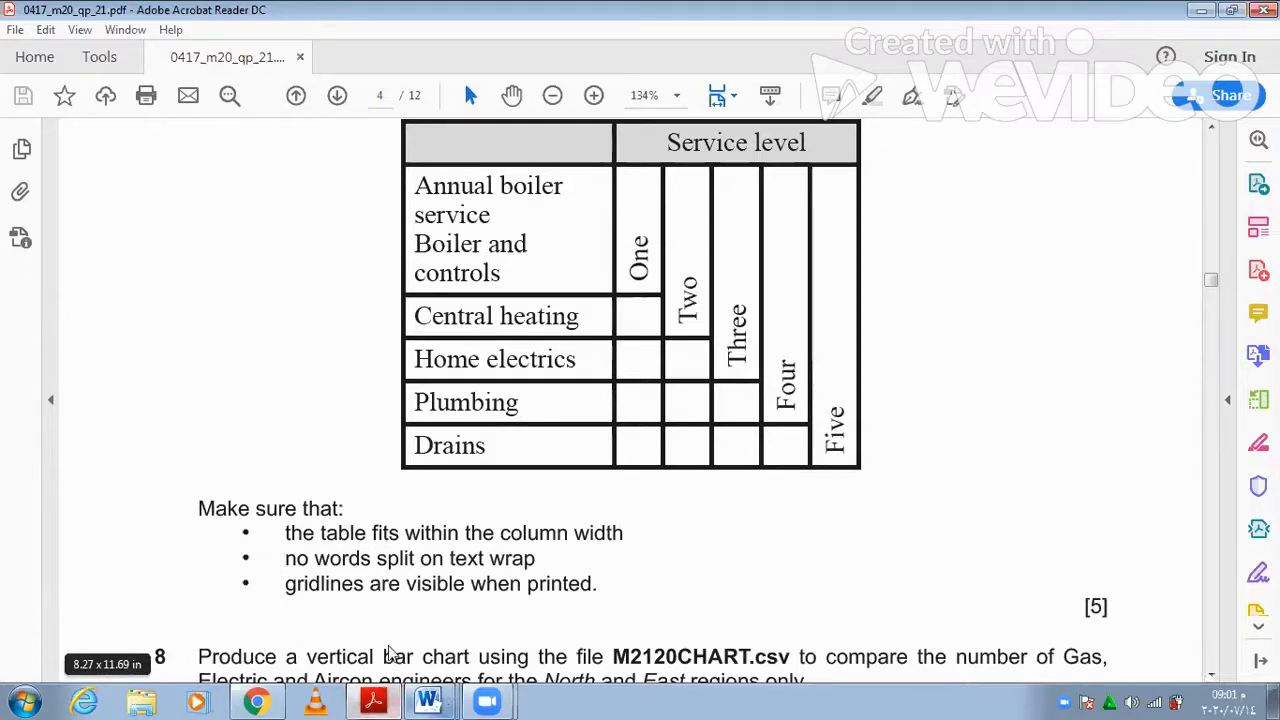
{"action": "mouse_move", "coordinate": [441, 700]}
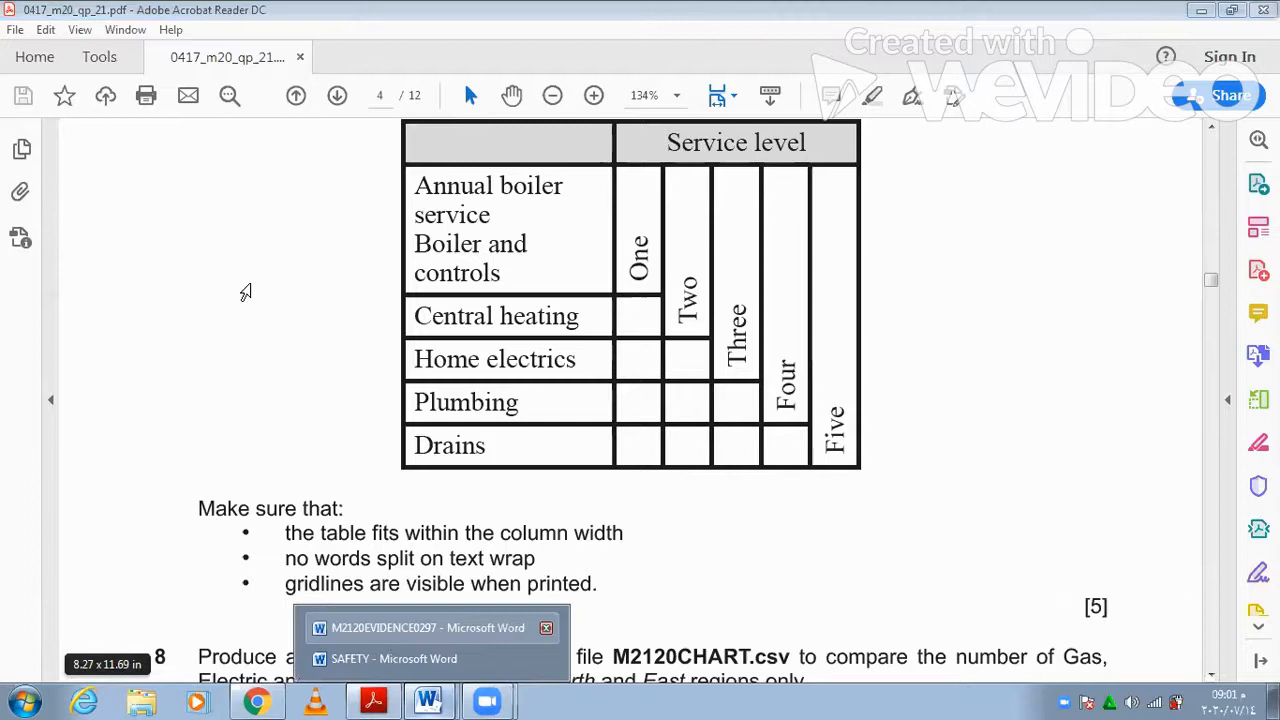
{"action": "left_click", "coordinate": [394, 658]}
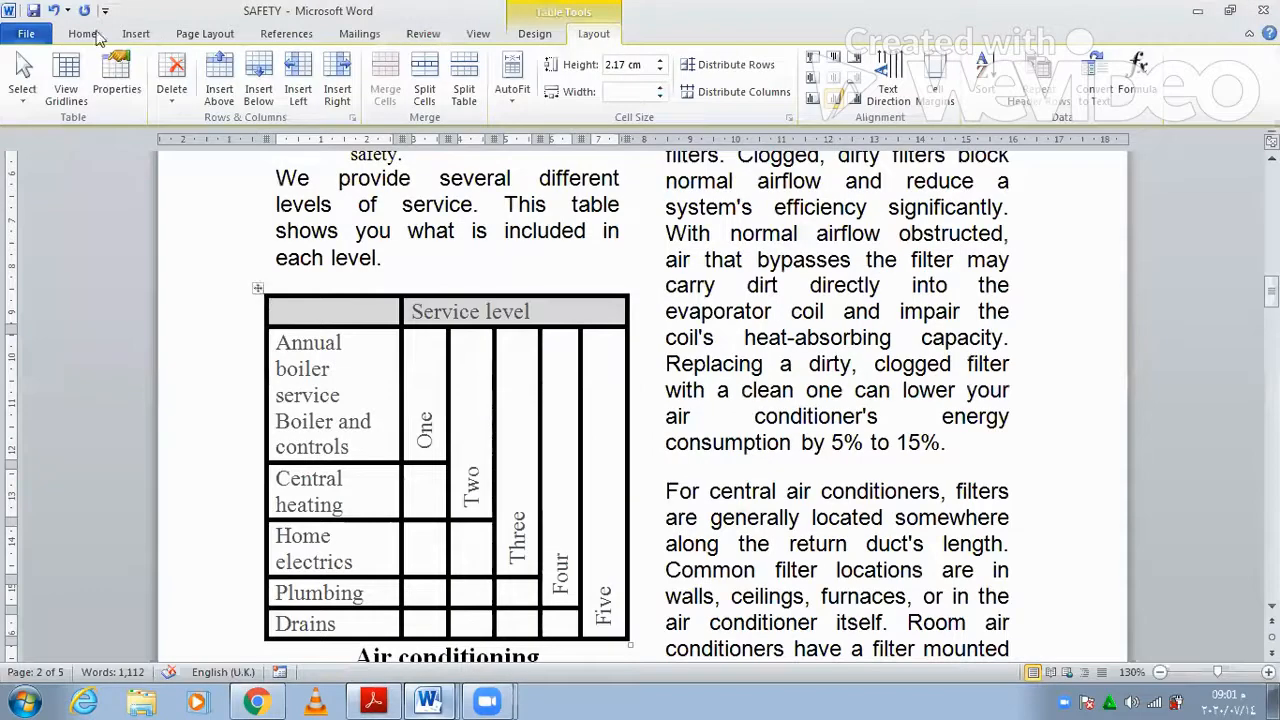
- Apply All borders at 3 pt width to the whole table, then minimise Word to view the PDF
{"action": "scroll", "coordinate": [603, 101], "scroll_direction": "up", "scroll_amount": 8}
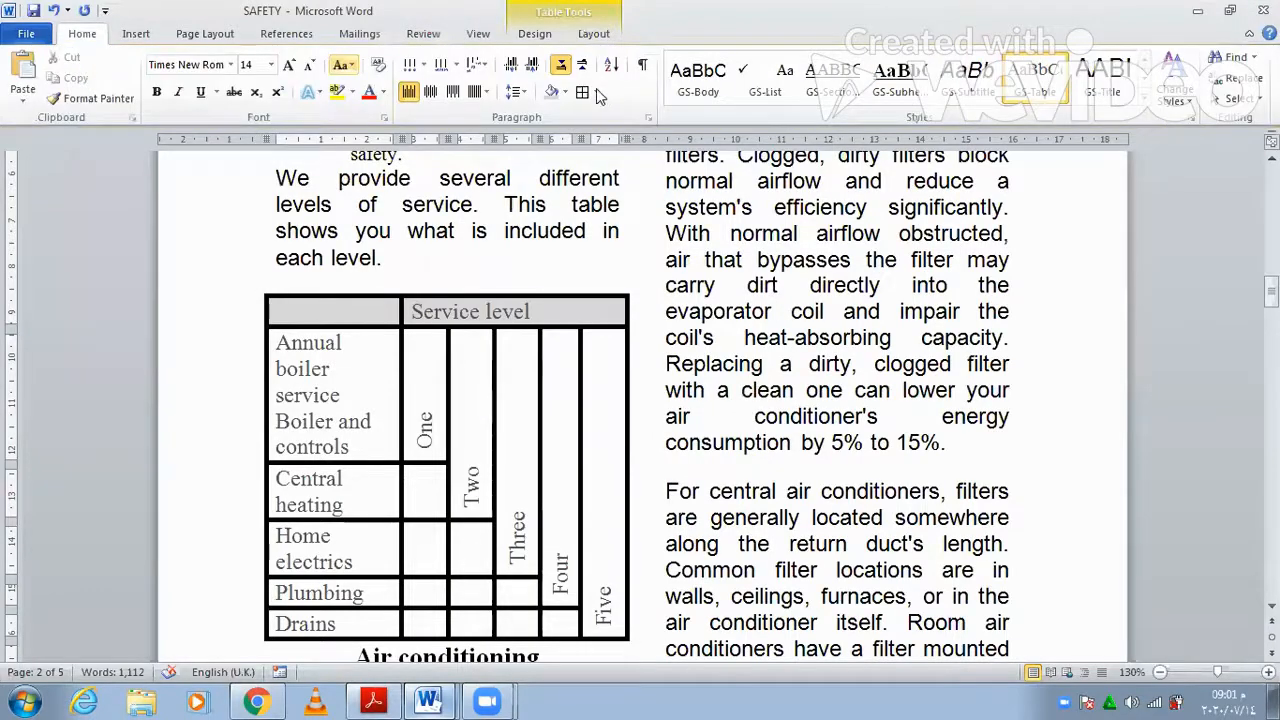
{"action": "left_click", "coordinate": [596, 92]}
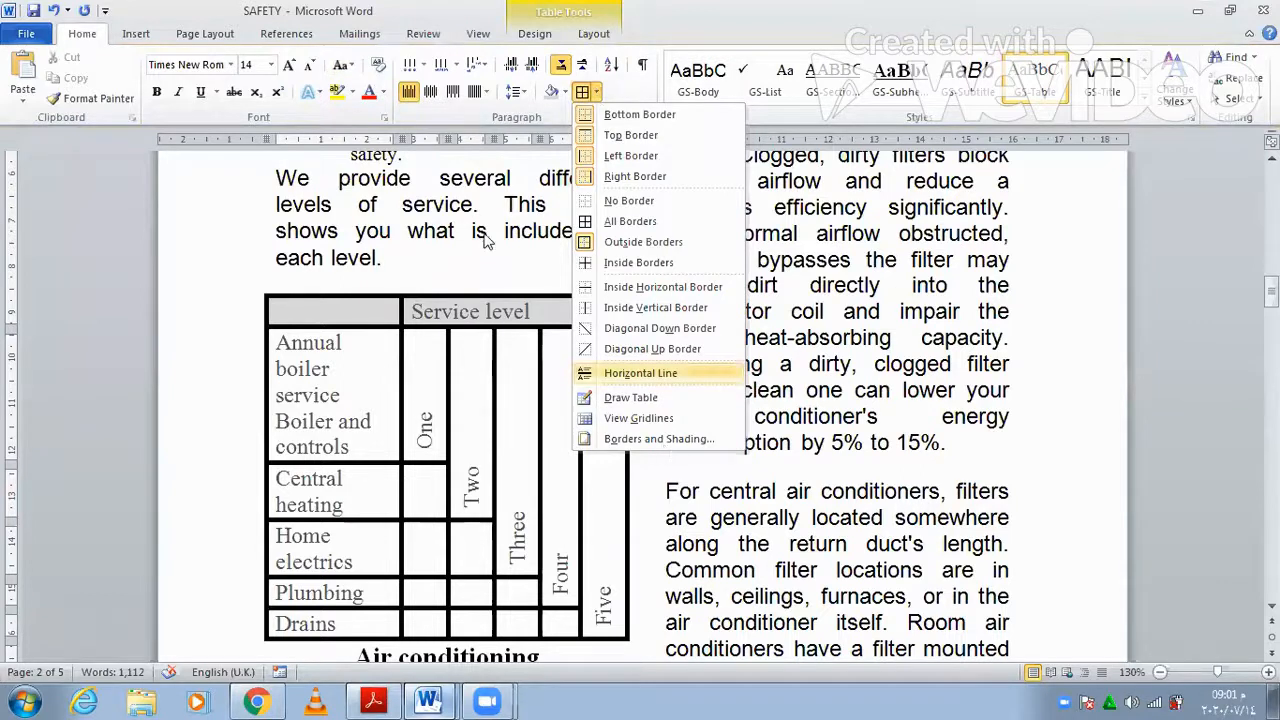
{"action": "left_click", "coordinate": [664, 441]}
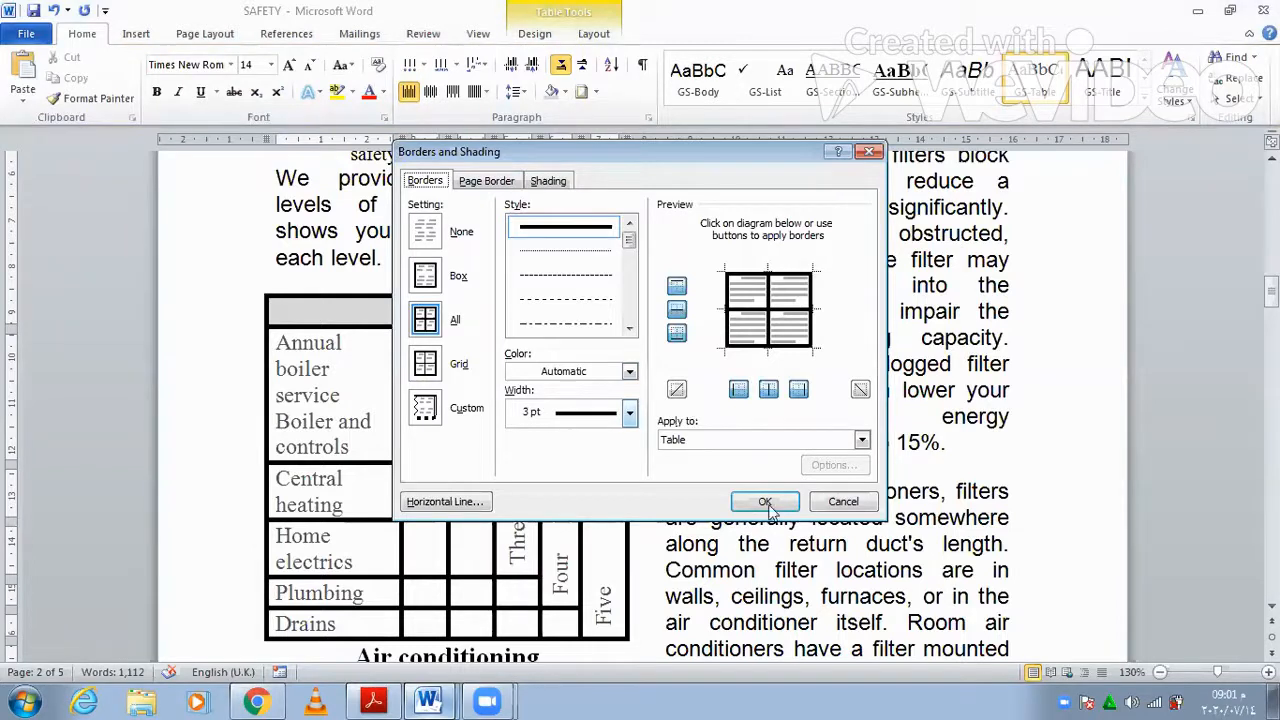
{"action": "key", "text": "Return"}
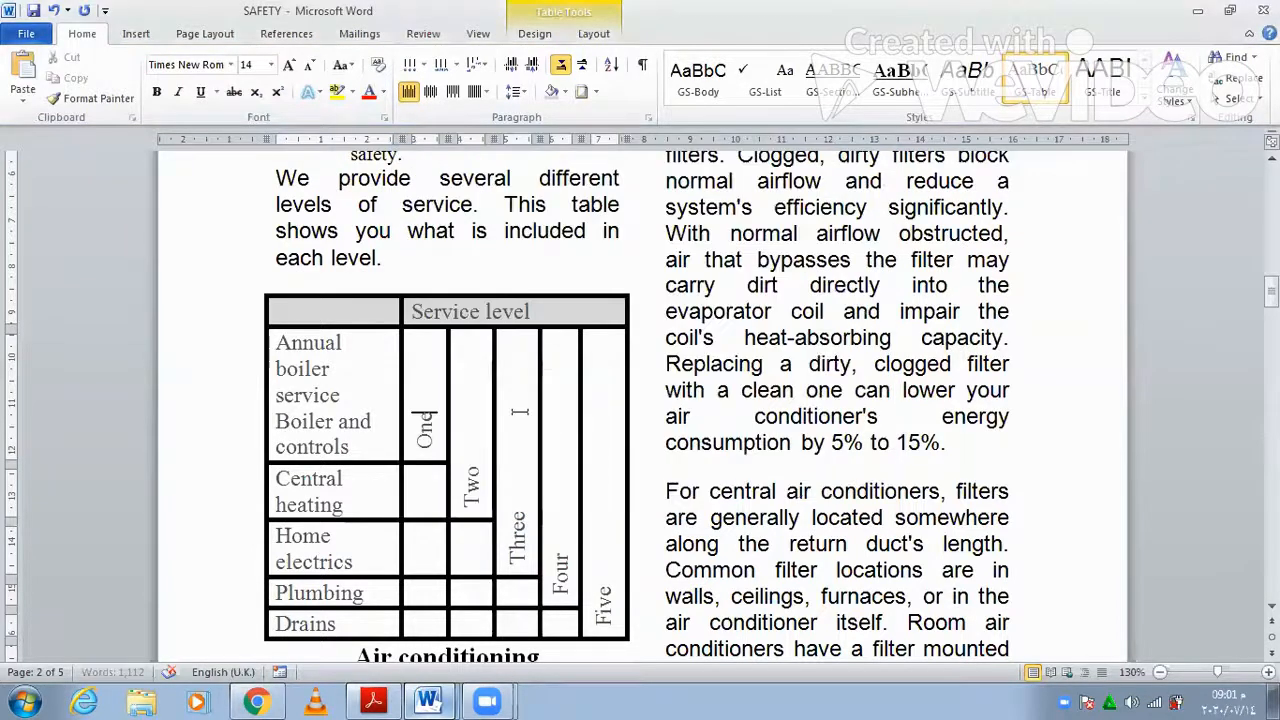
{"action": "left_click", "coordinate": [429, 700]}
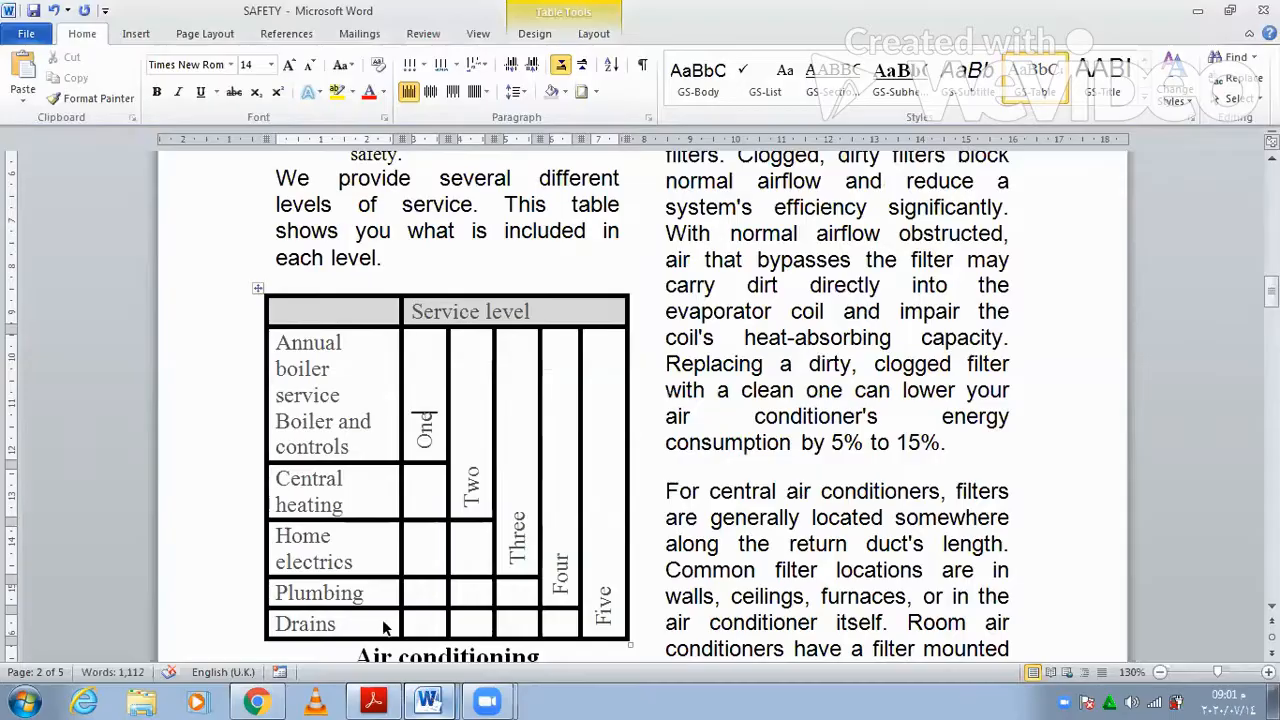
{"action": "scroll", "coordinate": [384, 594], "scroll_direction": "down", "scroll_amount": 3}
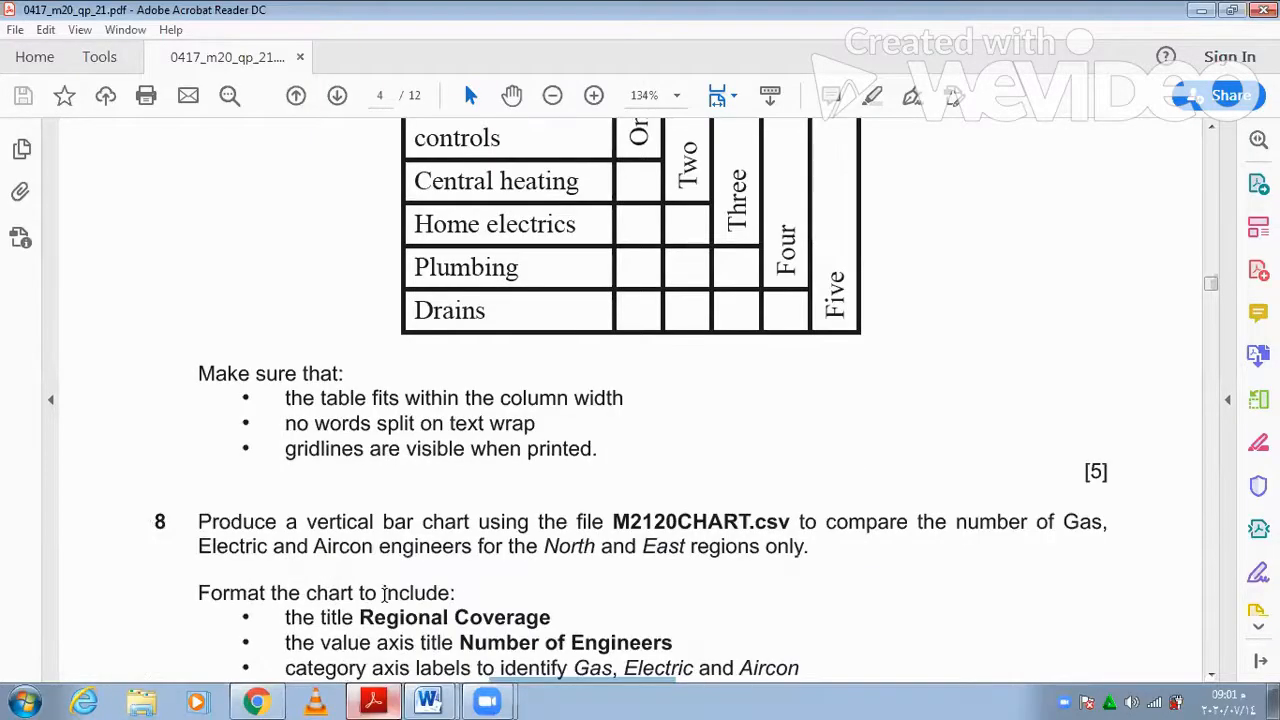
- Scroll to question 8, read the Regional Coverage bar chart requirements, then minimise Acrobat
{"action": "scroll", "coordinate": [384, 594], "scroll_direction": "down", "scroll_amount": 2}
{"action": "scroll", "coordinate": [446, 488], "scroll_direction": "down", "scroll_amount": 3}
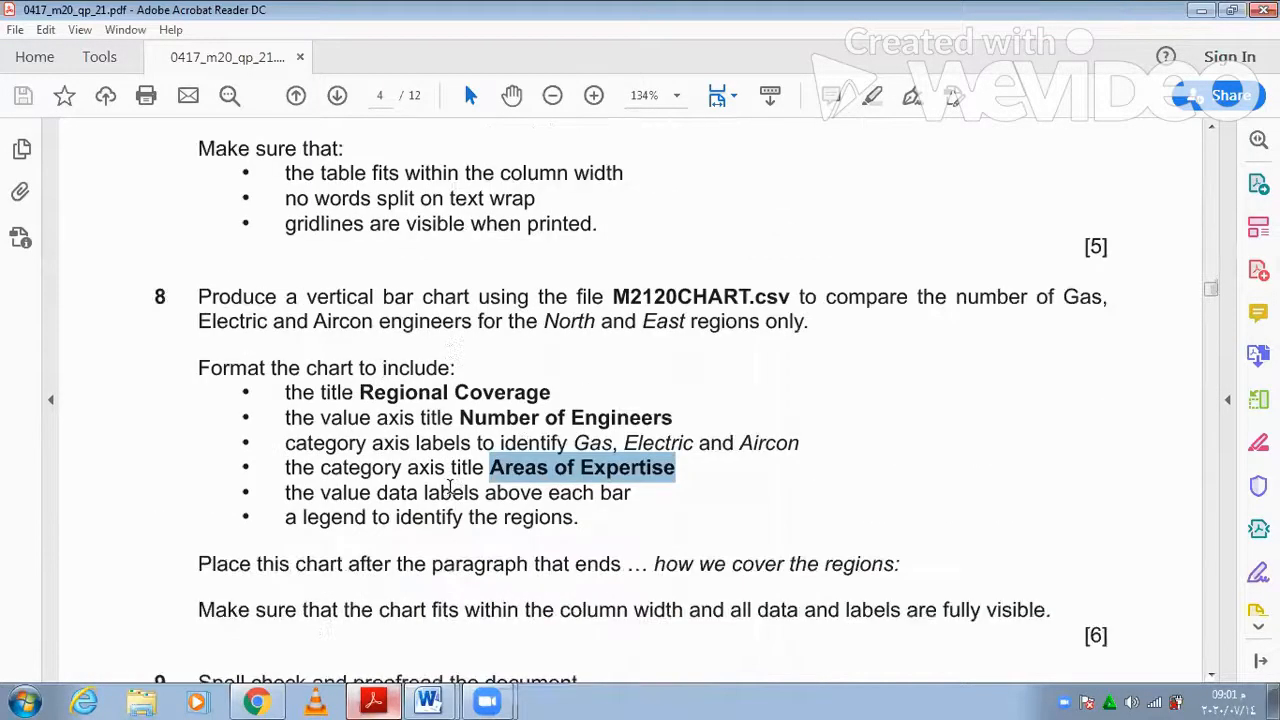
{"action": "left_click", "coordinate": [424, 396]}
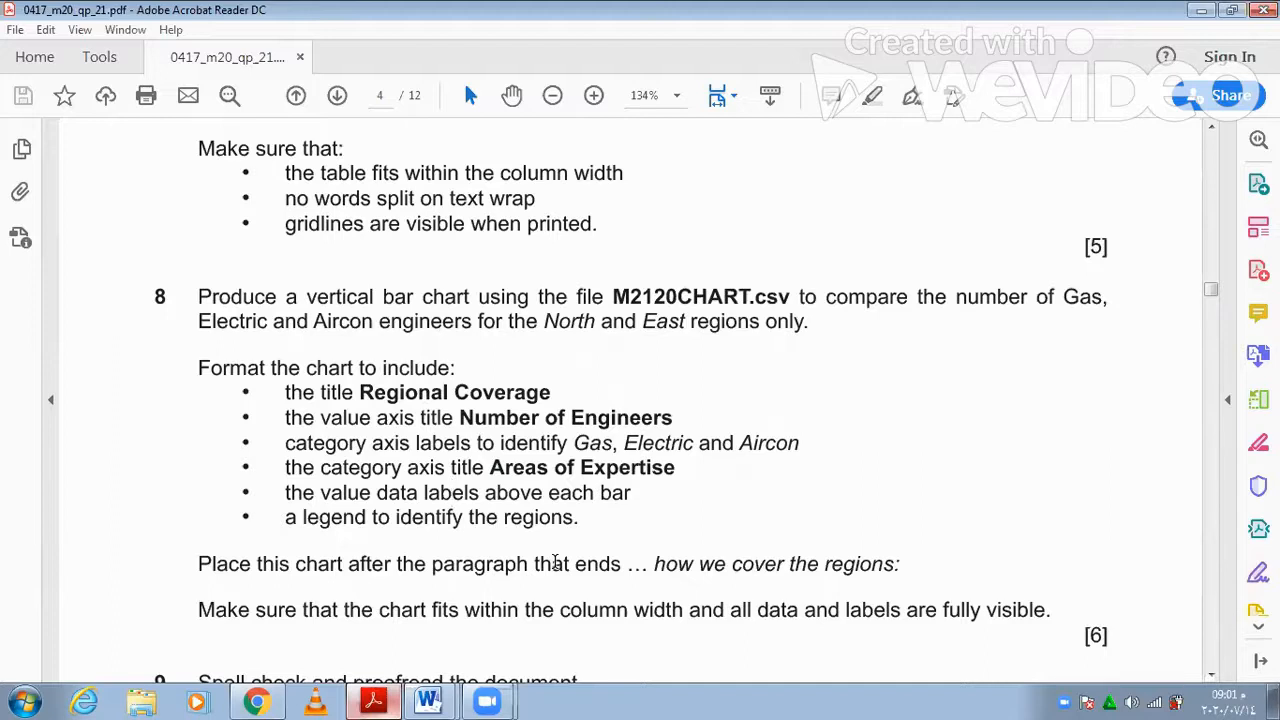
{"action": "left_click", "coordinate": [1203, 18]}
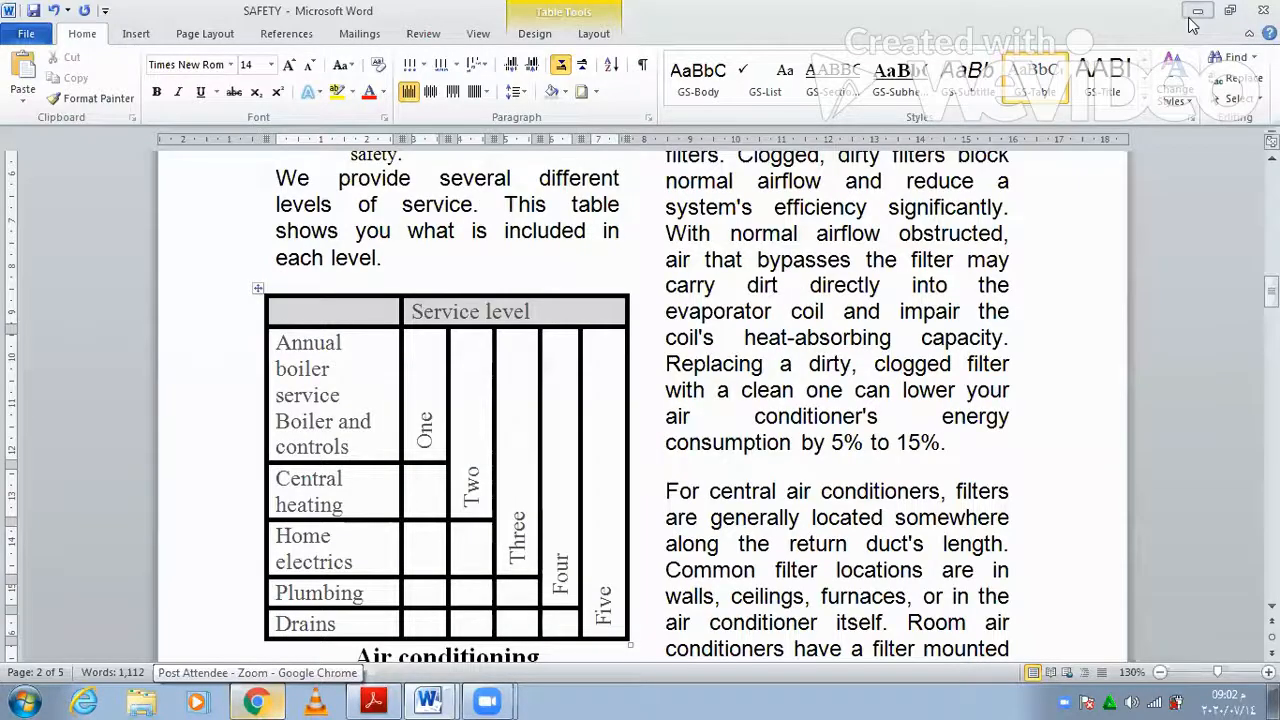
- Open M2120CHART.csv from the 03_0417_21_March 2020 folder in Excel
{"action": "left_click", "coordinate": [1200, 16]}
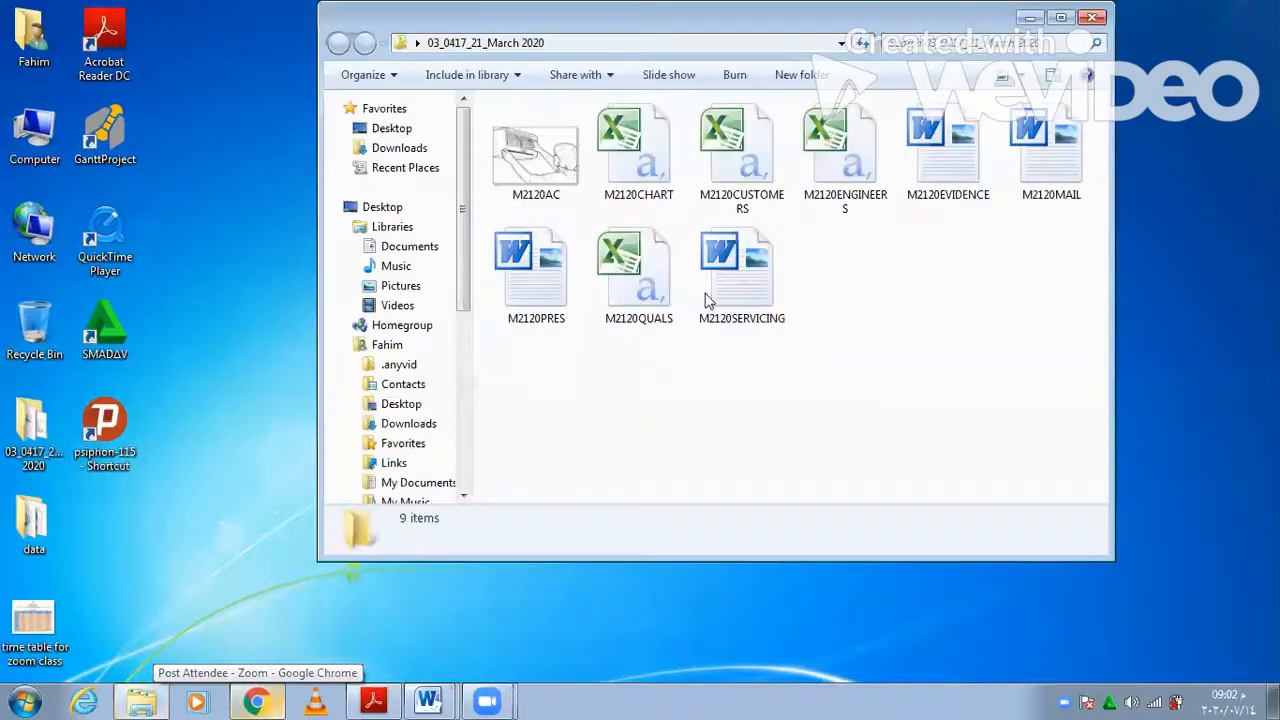
{"action": "double_click", "coordinate": [660, 175]}
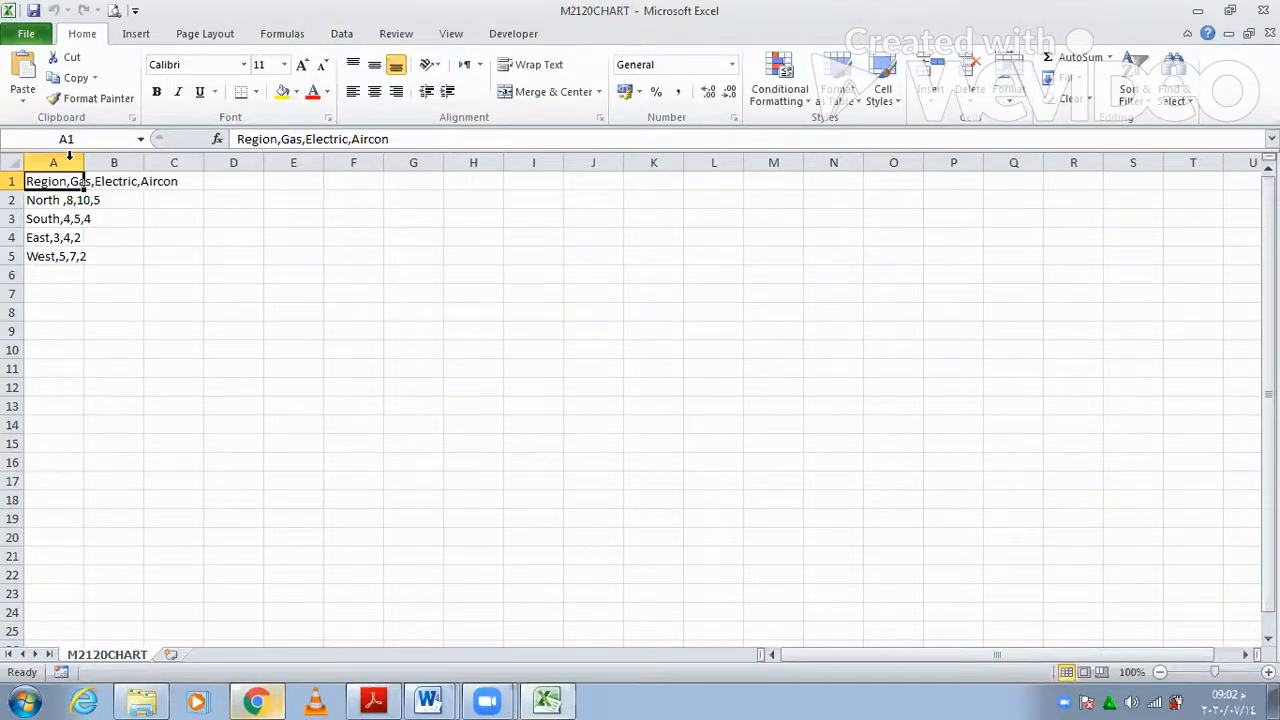
- Split column A's comma-separated data into columns A–D using Text to Columns
{"action": "left_click", "coordinate": [68, 155]}
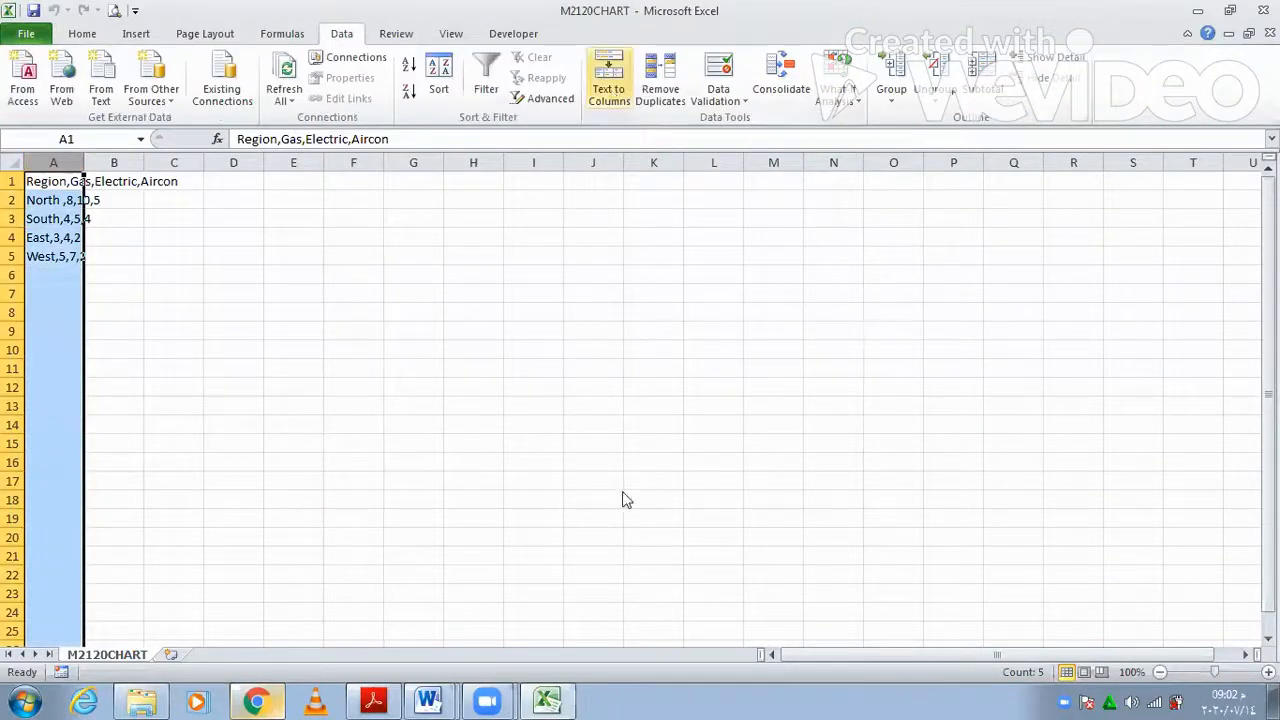
{"action": "left_click", "coordinate": [810, 549]}
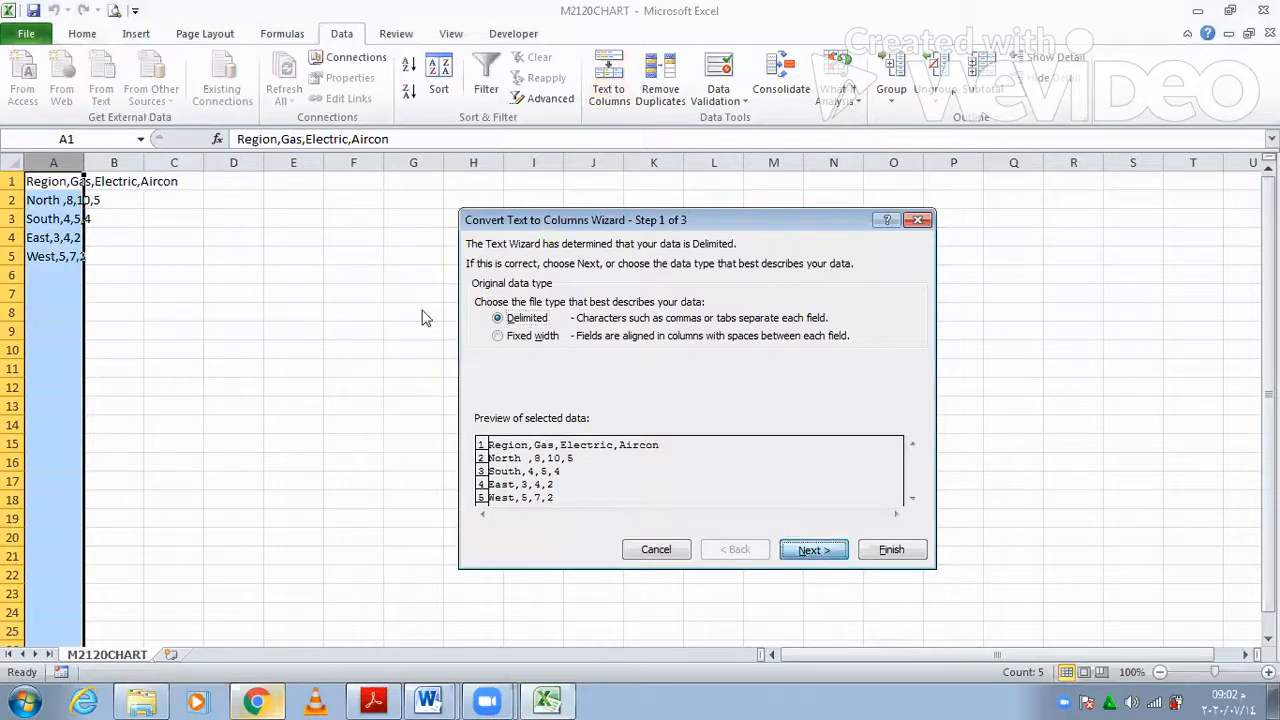
{"action": "left_click", "coordinate": [811, 552]}
{"action": "left_click", "coordinate": [891, 550]}
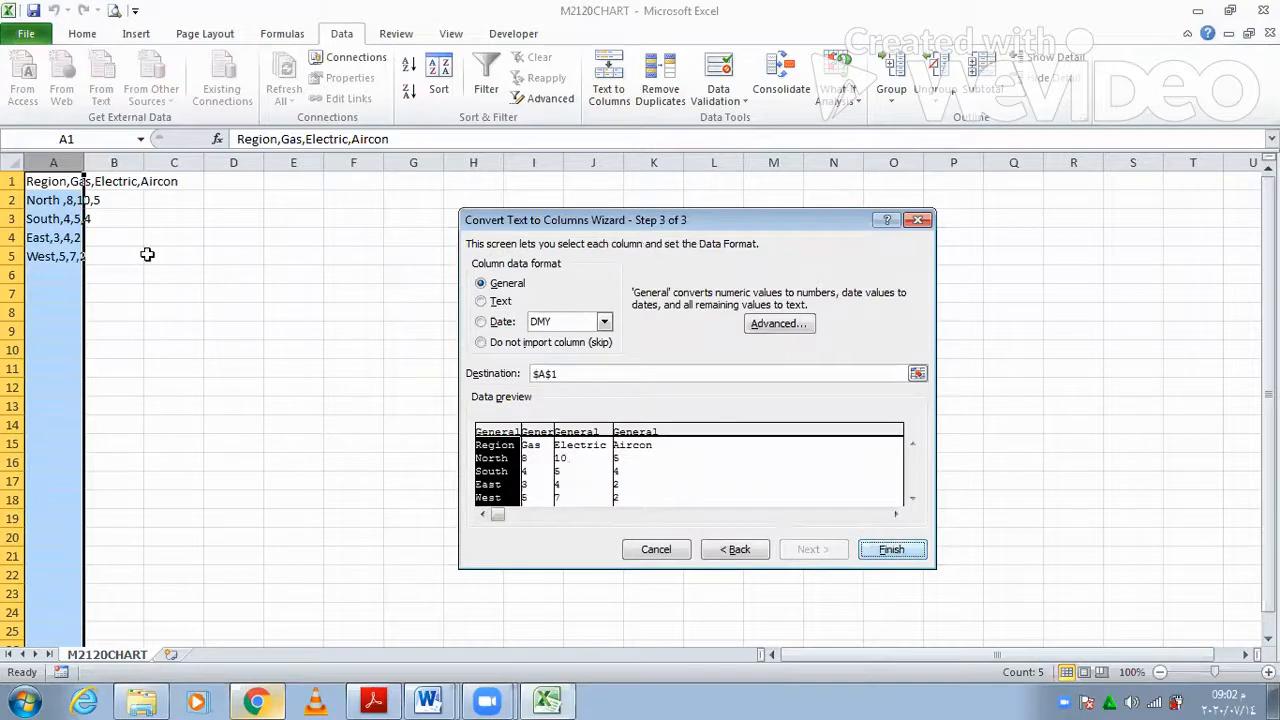
- Select A1:D2 plus the East row A4:D4 and bring up the Column chart types
{"action": "left_click", "coordinate": [114, 275]}
{"action": "left_click_drag", "start_coordinate": [44, 181], "coordinate": [120, 183]}
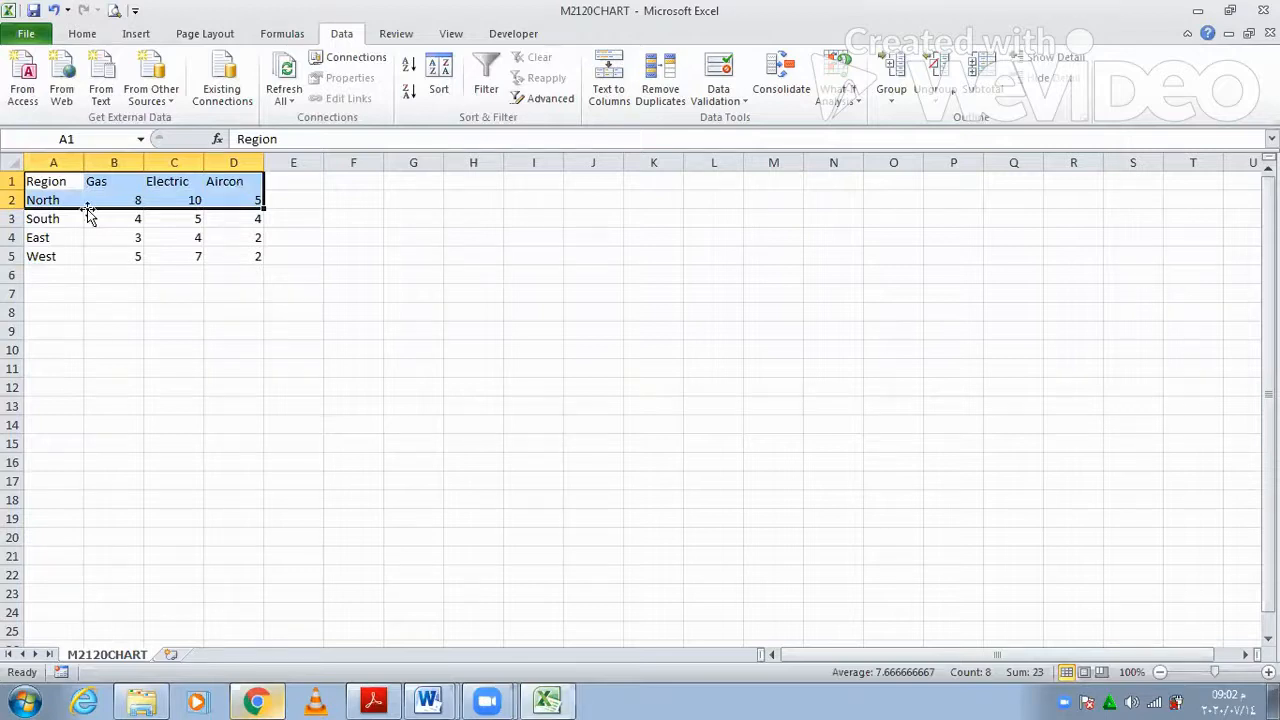
{"action": "left_click_drag", "start_coordinate": [50, 237], "coordinate": [233, 237]}
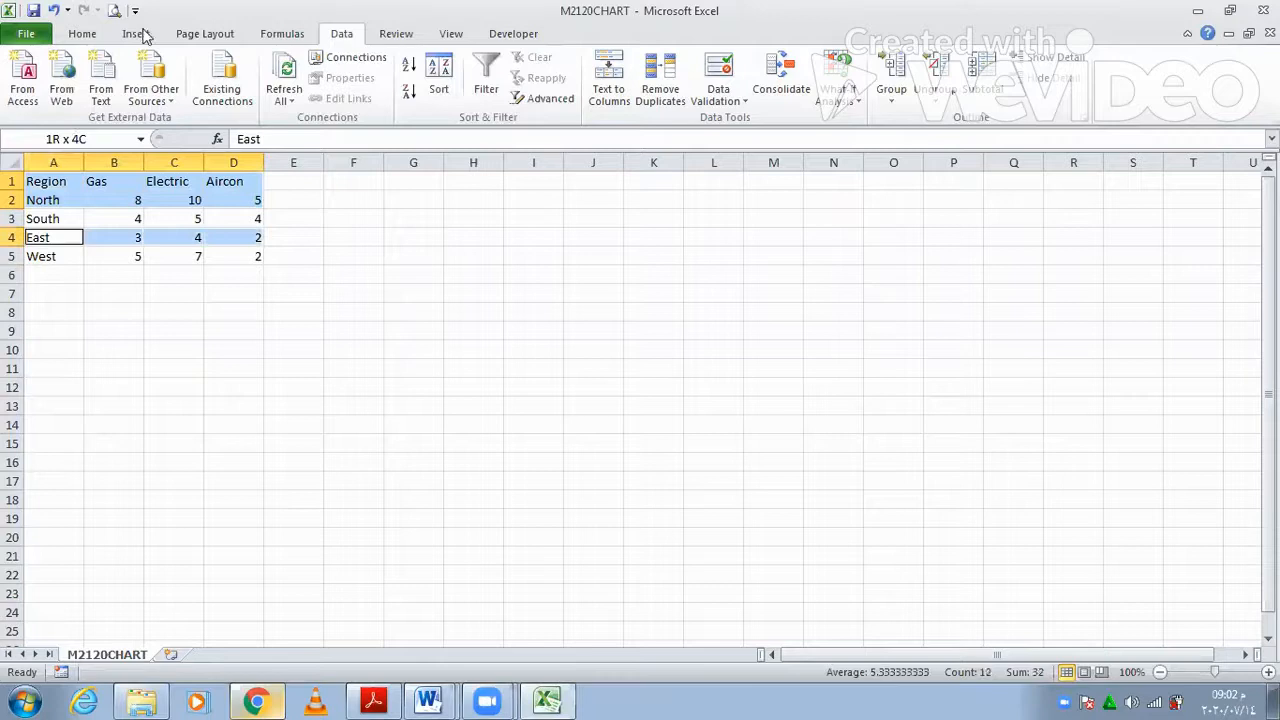
{"action": "scroll", "coordinate": [360, 108], "scroll_direction": "up", "scroll_amount": 3}
{"action": "left_click", "coordinate": [355, 88]}
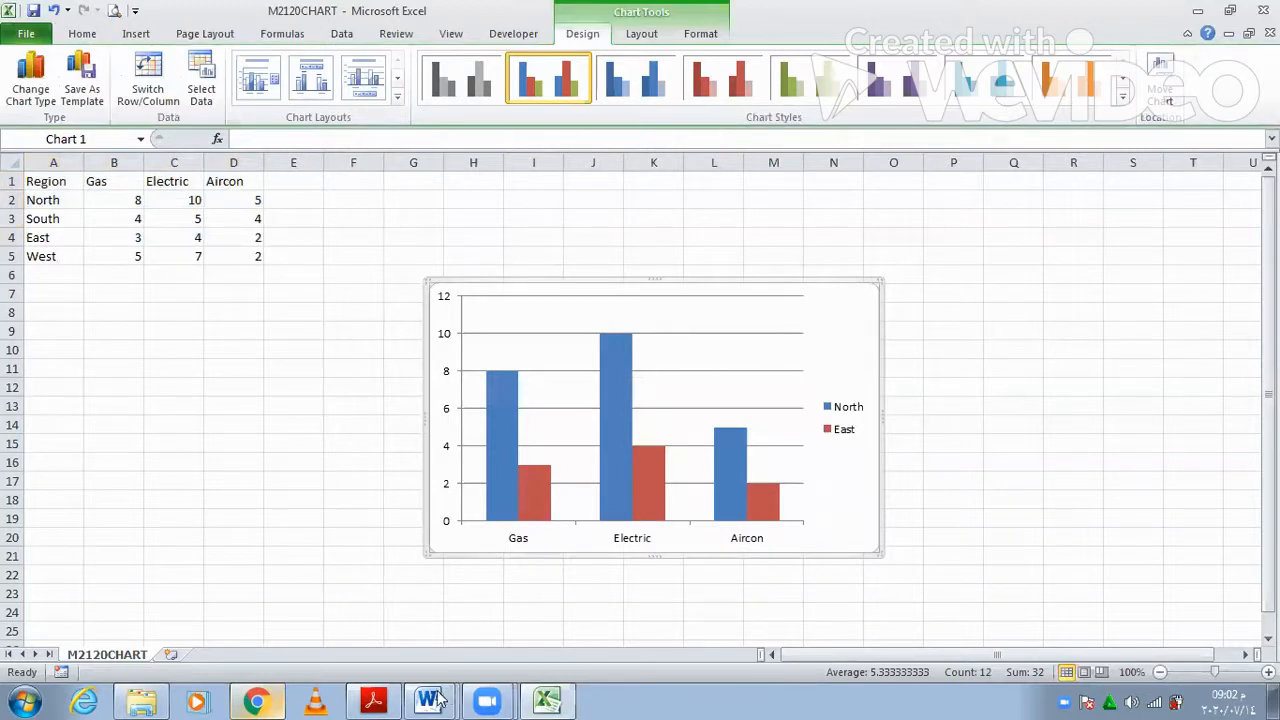
- Copy the title text 'Regional Coverage' from the task PDF and return to the Excel chart
{"action": "left_click", "coordinate": [385, 700]}
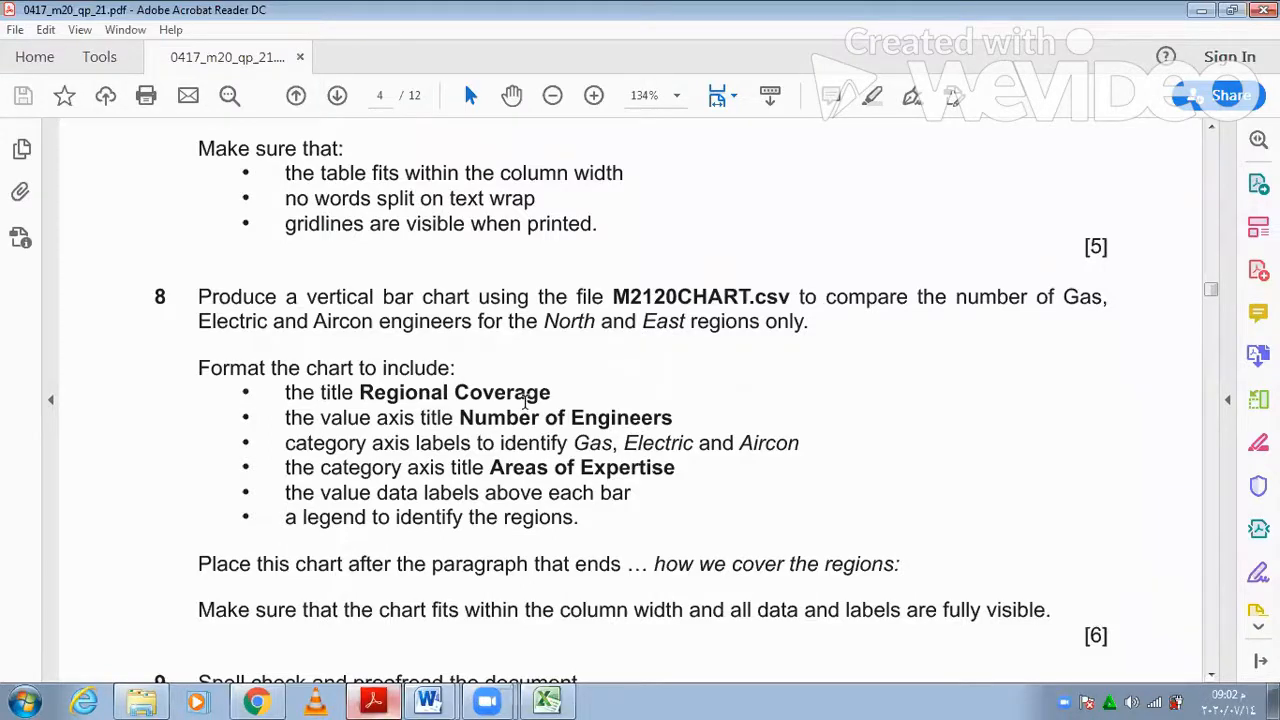
{"action": "left_click_drag", "start_coordinate": [359, 392], "coordinate": [552, 393]}
{"action": "key", "text": "ctrl+c"}
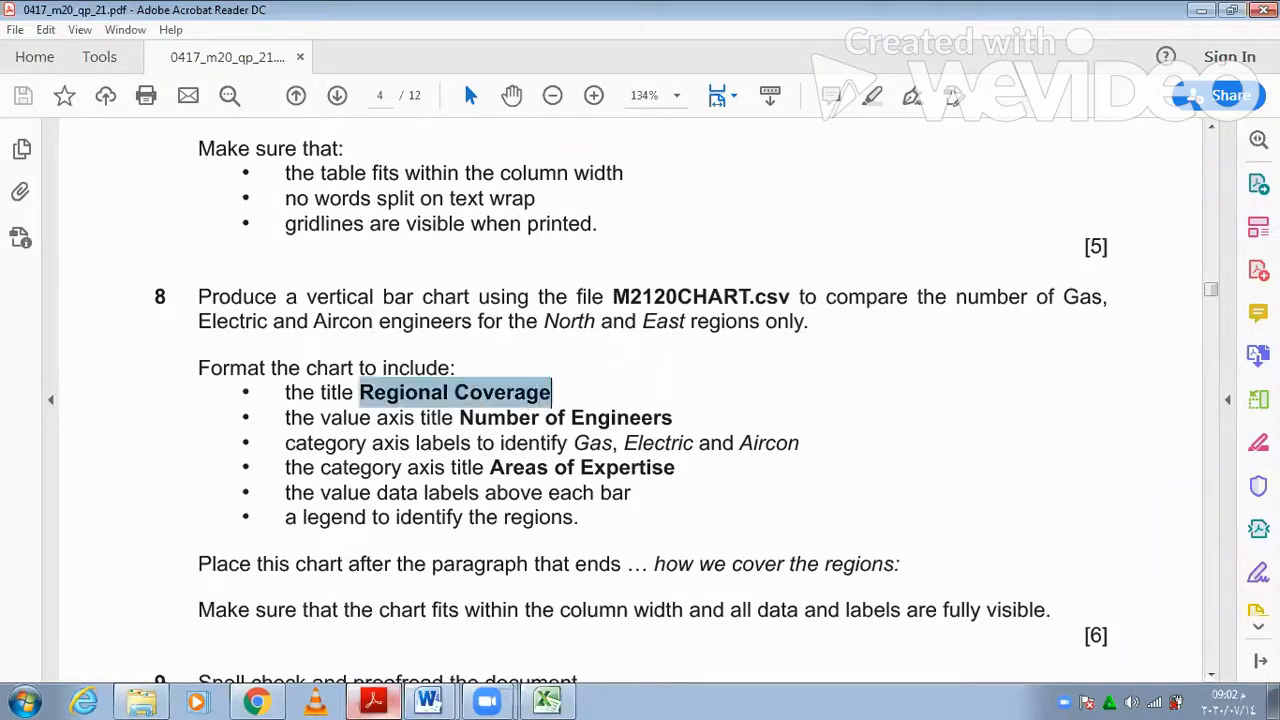
{"action": "left_click", "coordinate": [373, 700]}
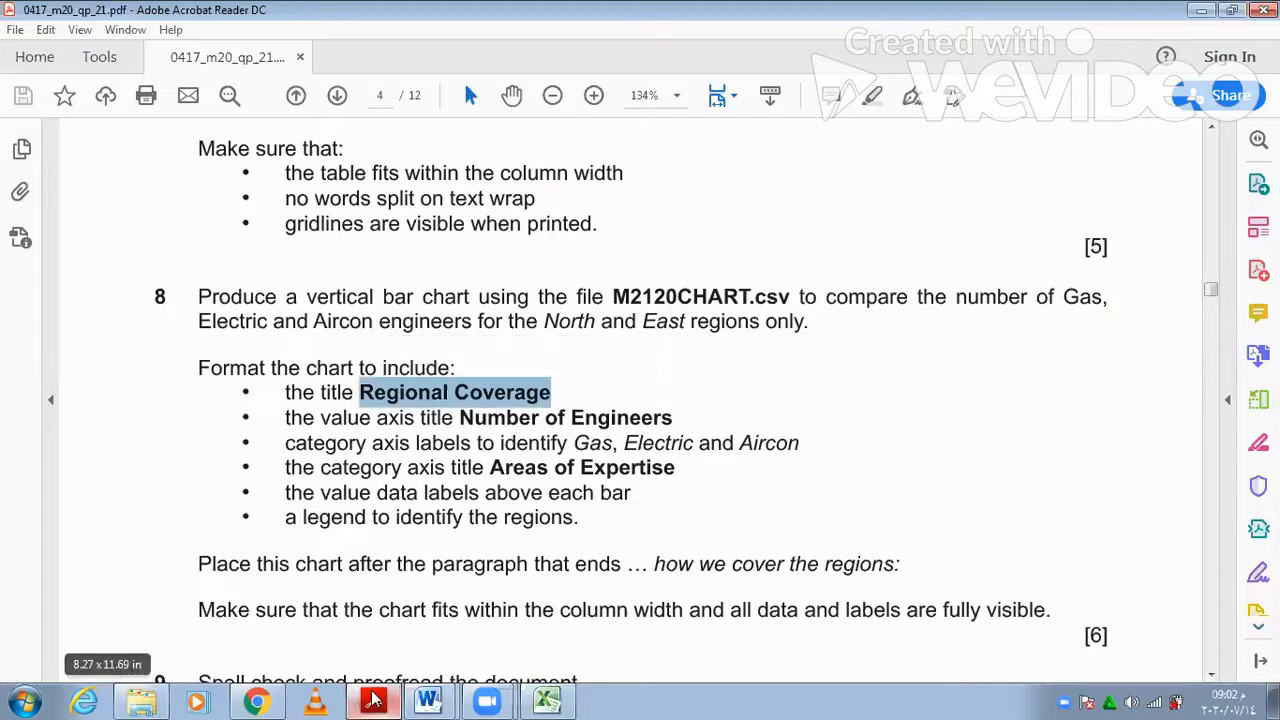
{"action": "key", "text": "alt+Tab"}
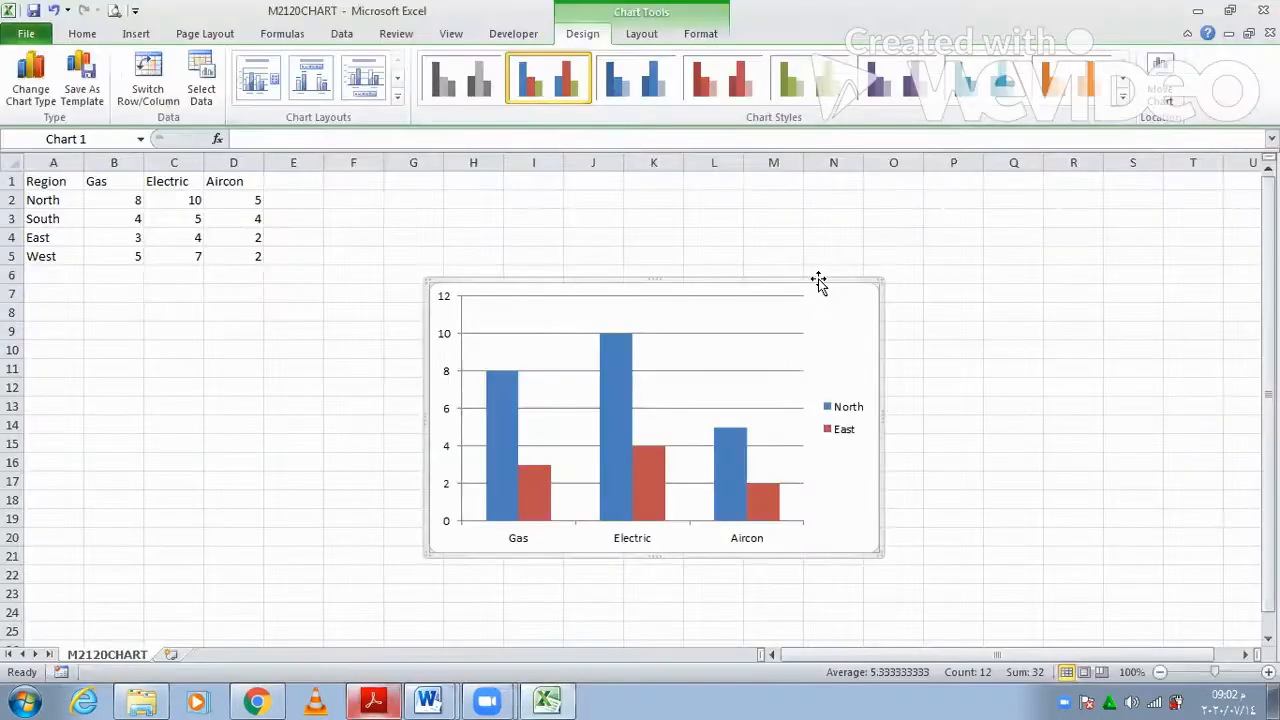
{"action": "left_click", "coordinate": [397, 102]}
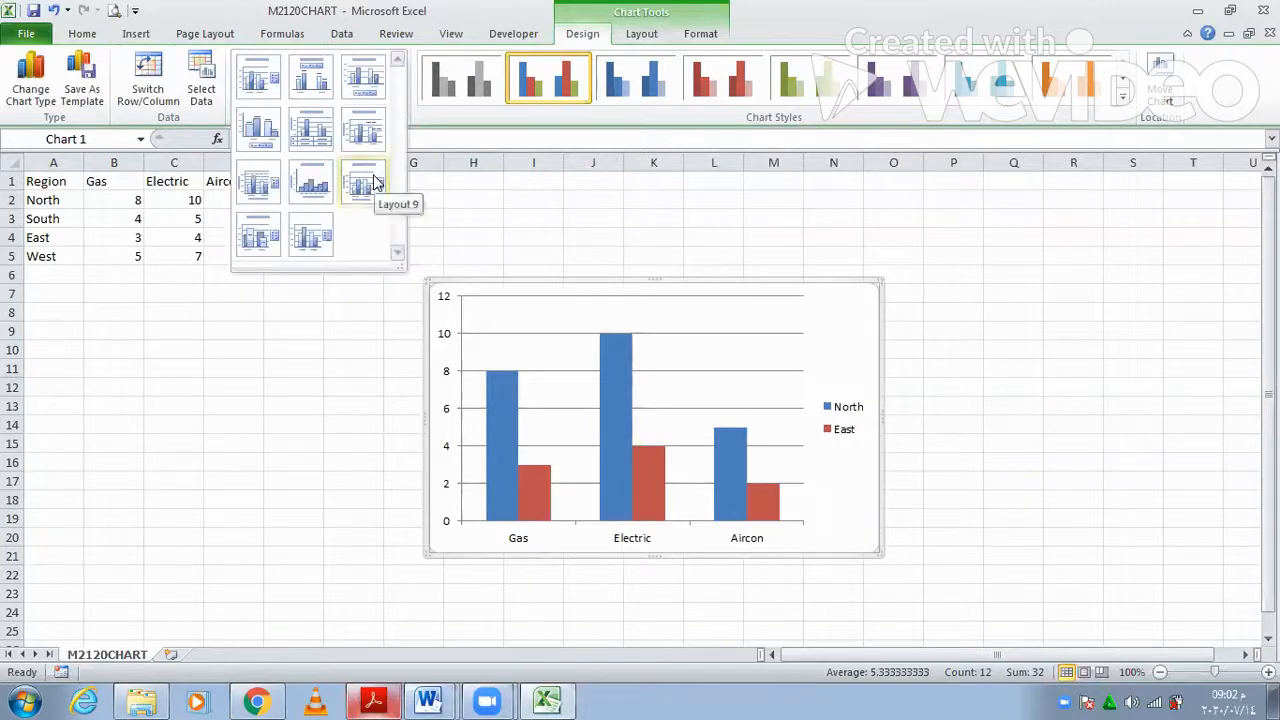
- Apply Chart Layout 9 and paste 'Regional Coverage' as the chart title
{"action": "left_click", "coordinate": [372, 181]}
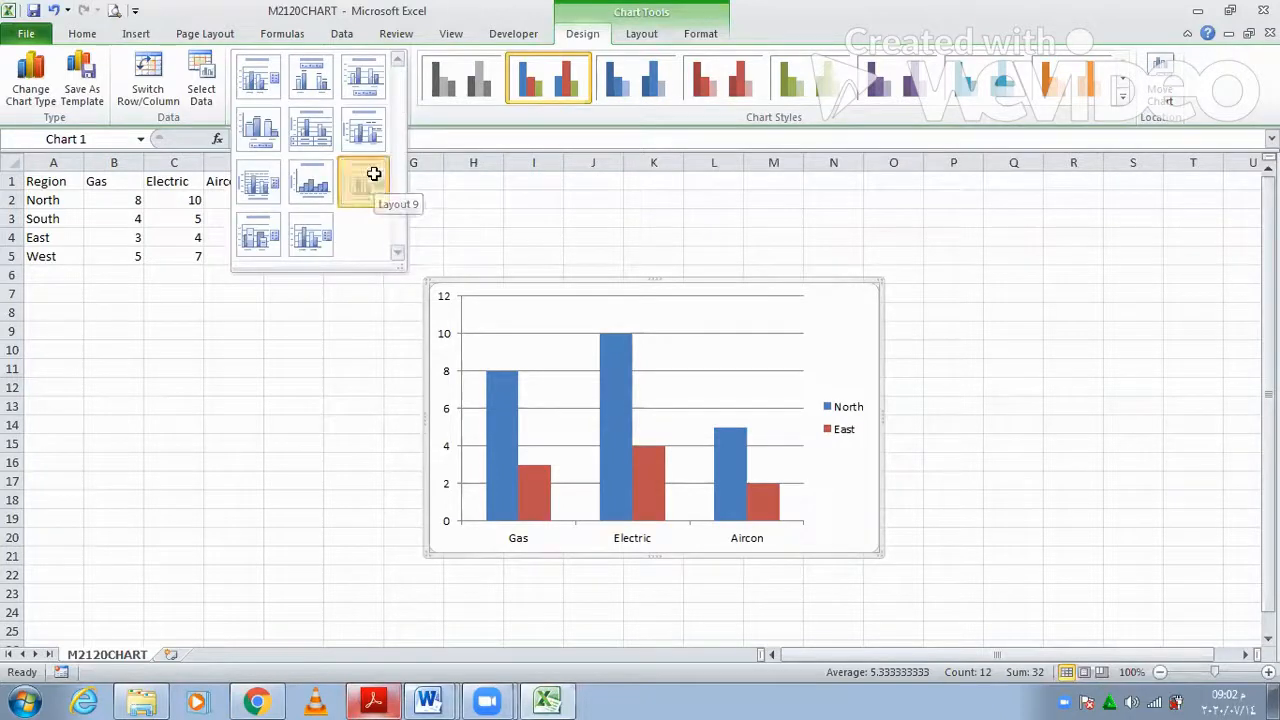
{"action": "left_click", "coordinate": [701, 308]}
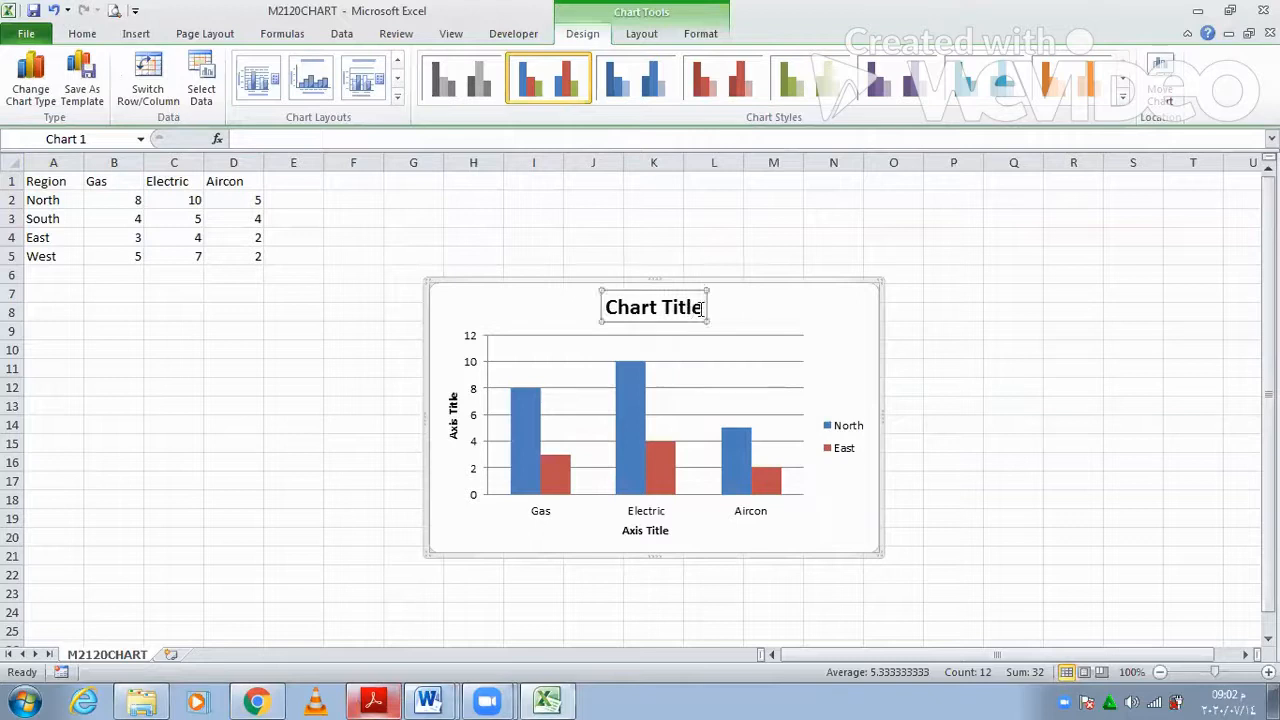
{"action": "triple_click", "coordinate": [630, 313]}
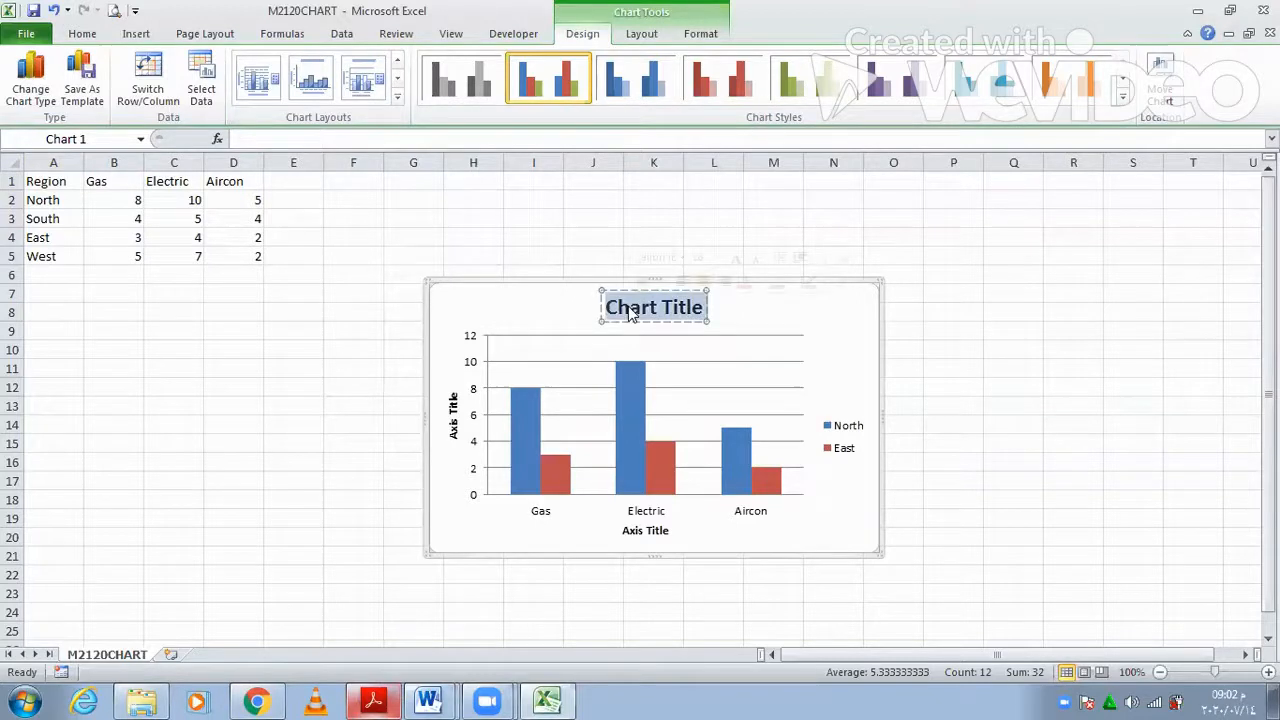
{"action": "key", "text": "ctrl+v"}
- Copy 'Number of Engineers' from the PDF and paste it as the vertical axis title
{"action": "left_click", "coordinate": [372, 700]}
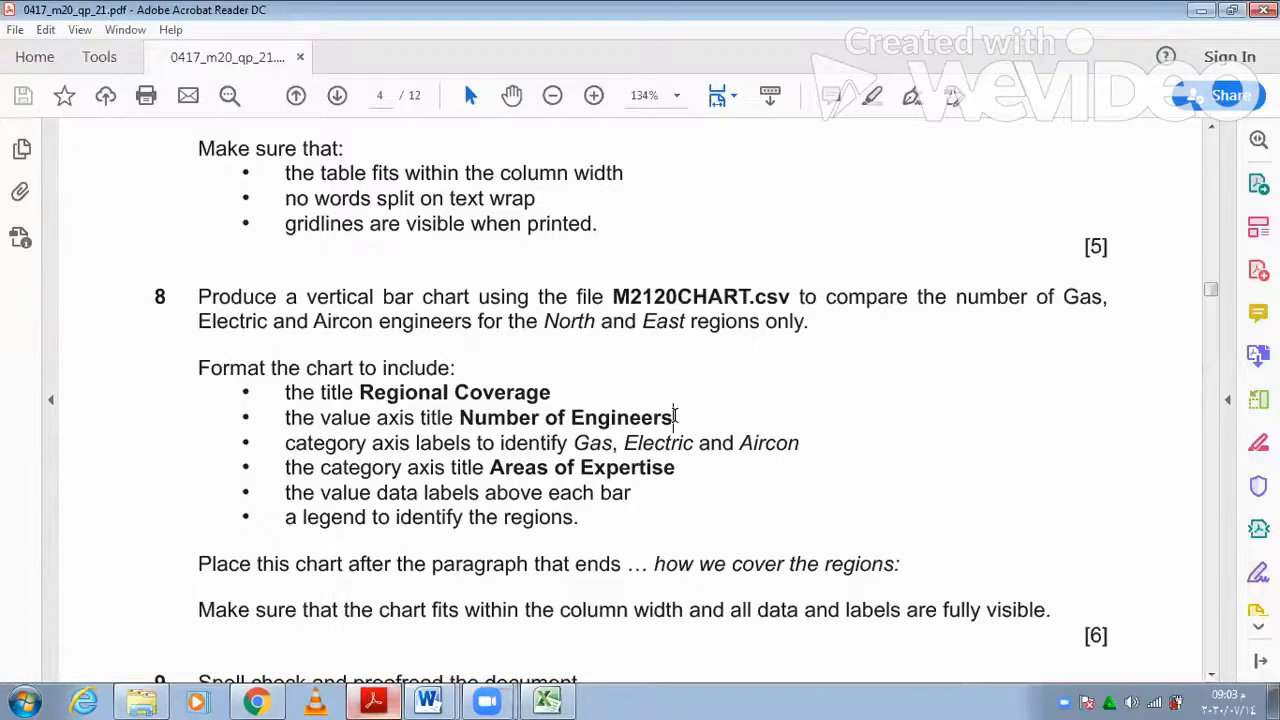
{"action": "left_click_drag", "start_coordinate": [674, 417], "coordinate": [460, 402]}
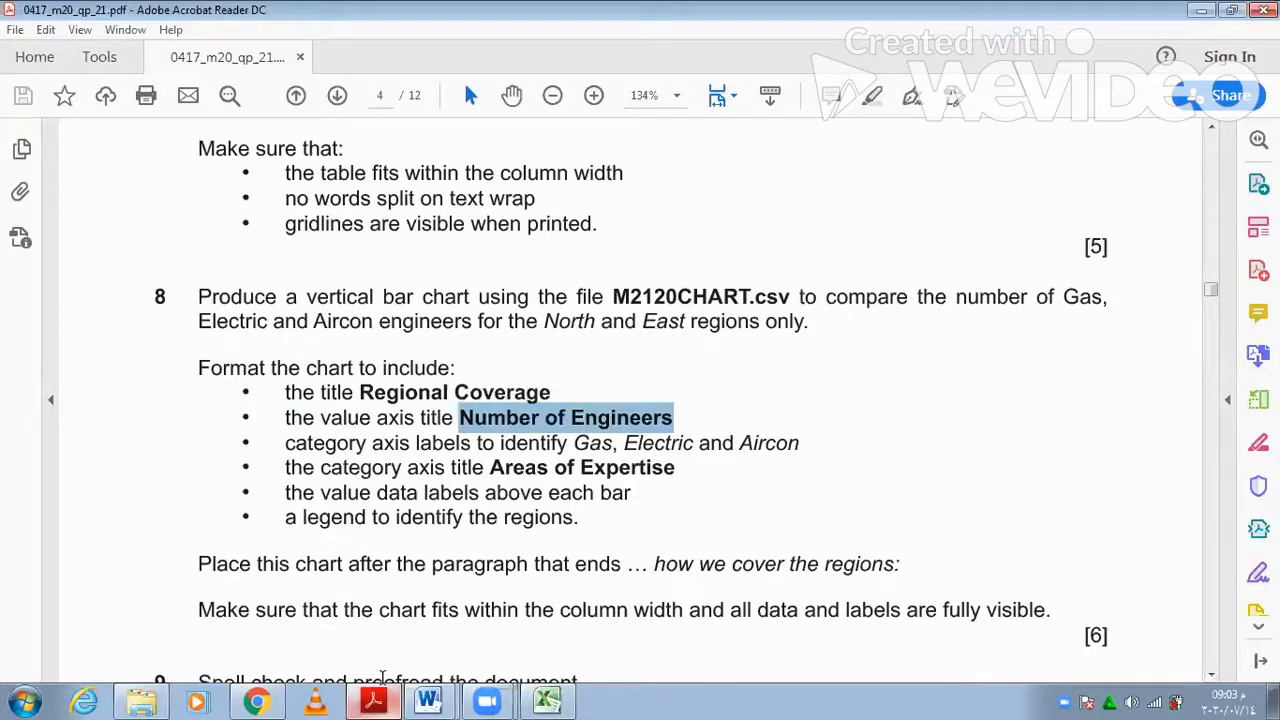
{"action": "key", "text": "alt+Tab"}
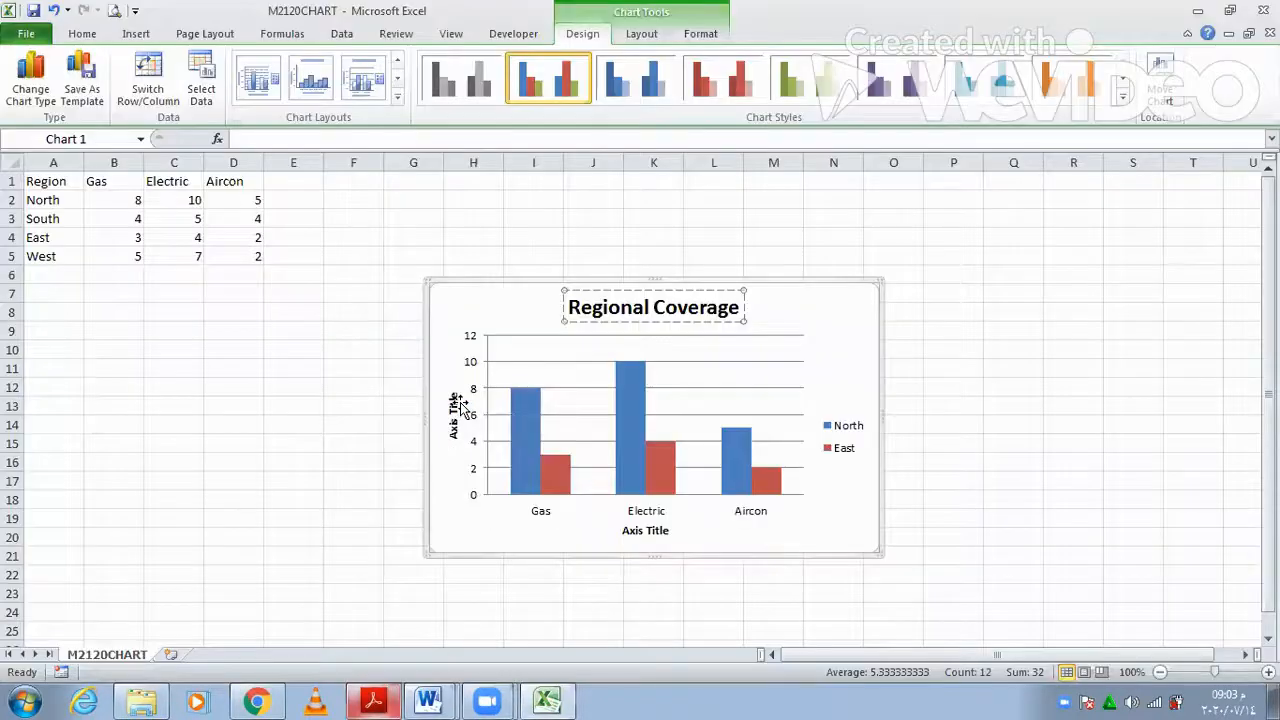
{"action": "left_click", "coordinate": [453, 428]}
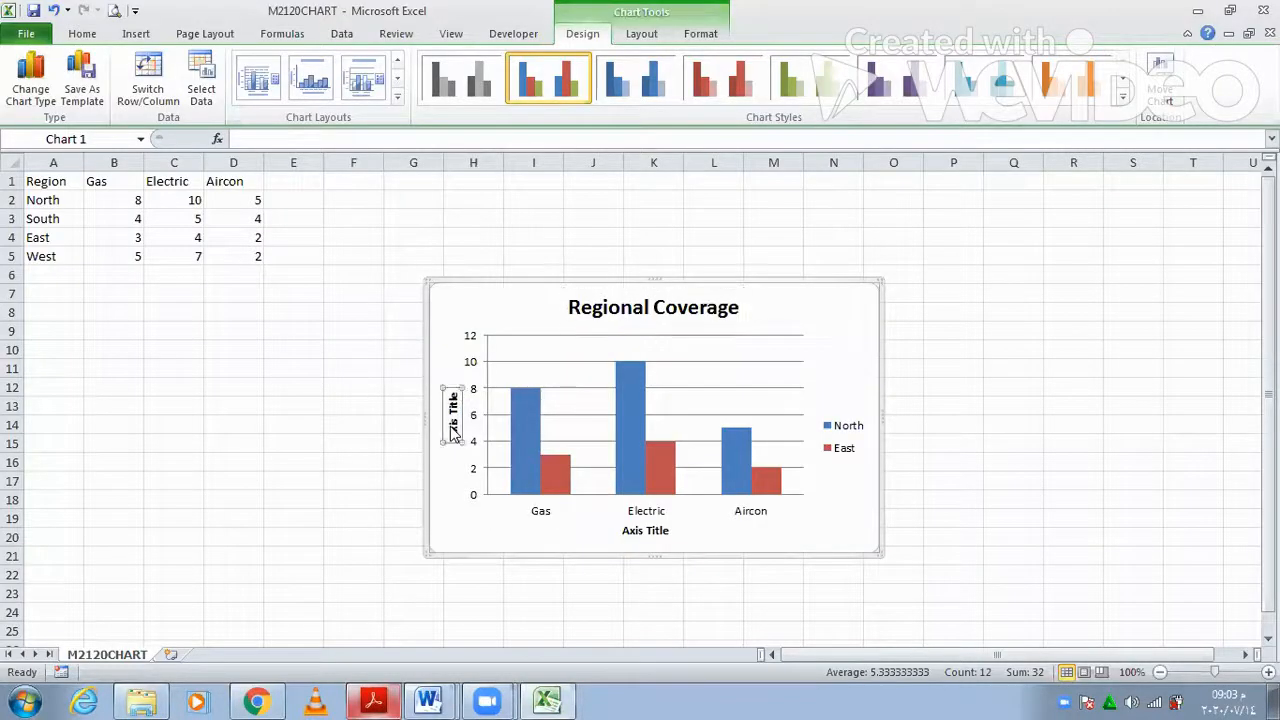
{"action": "type", "text": "Number of Engineers"}
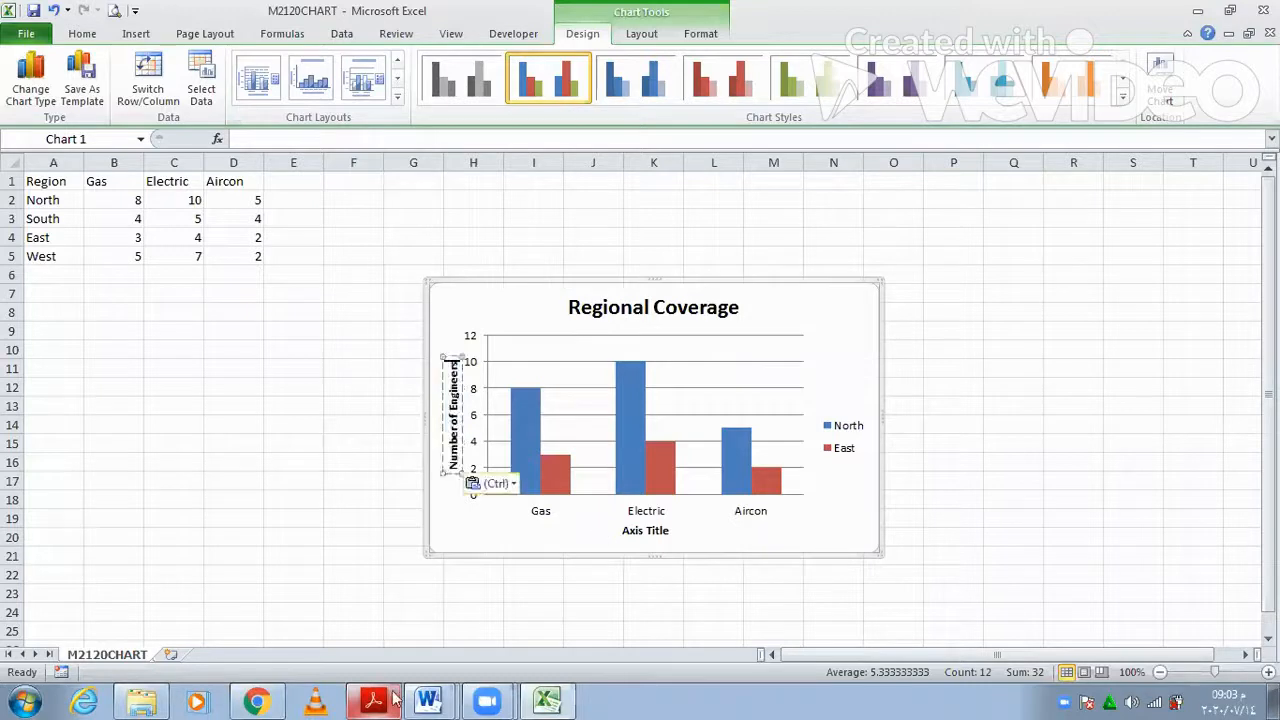
- Check the wording in the PDF and title the horizontal axis 'Areas of Expertise'
{"action": "key", "text": "alt+Tab"}
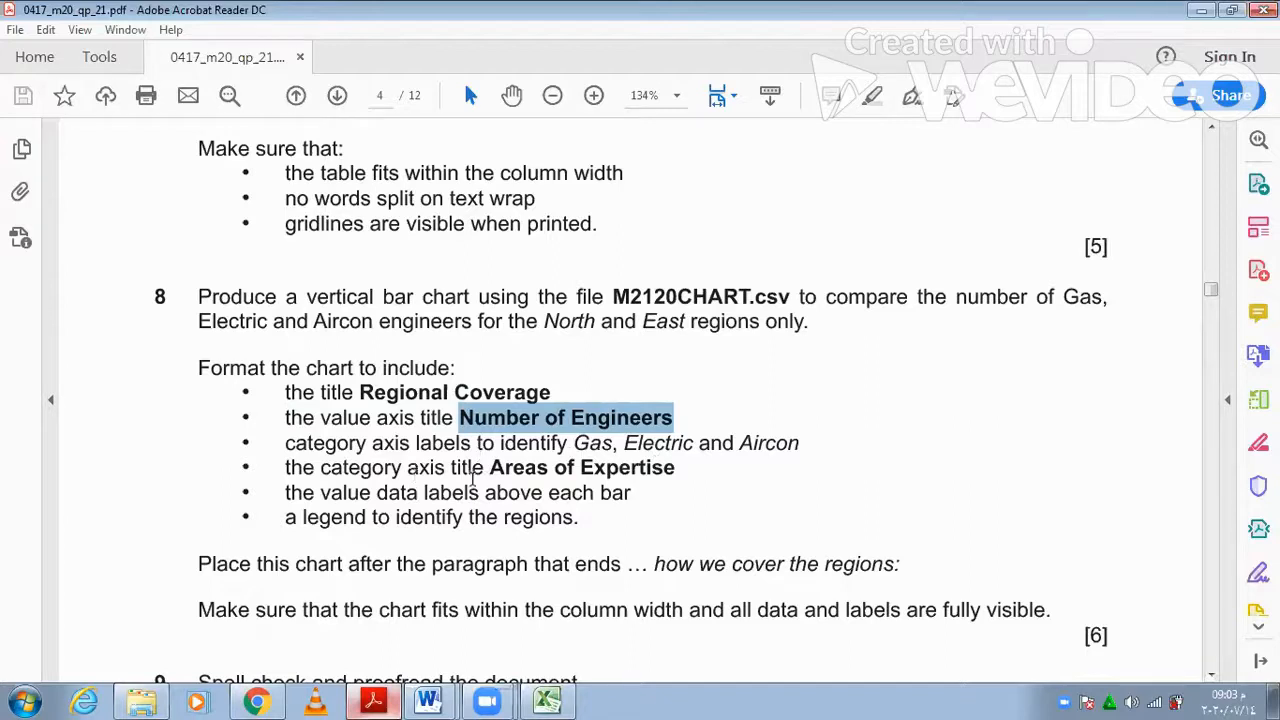
{"action": "left_click_drag", "start_coordinate": [490, 470], "coordinate": [672, 485]}
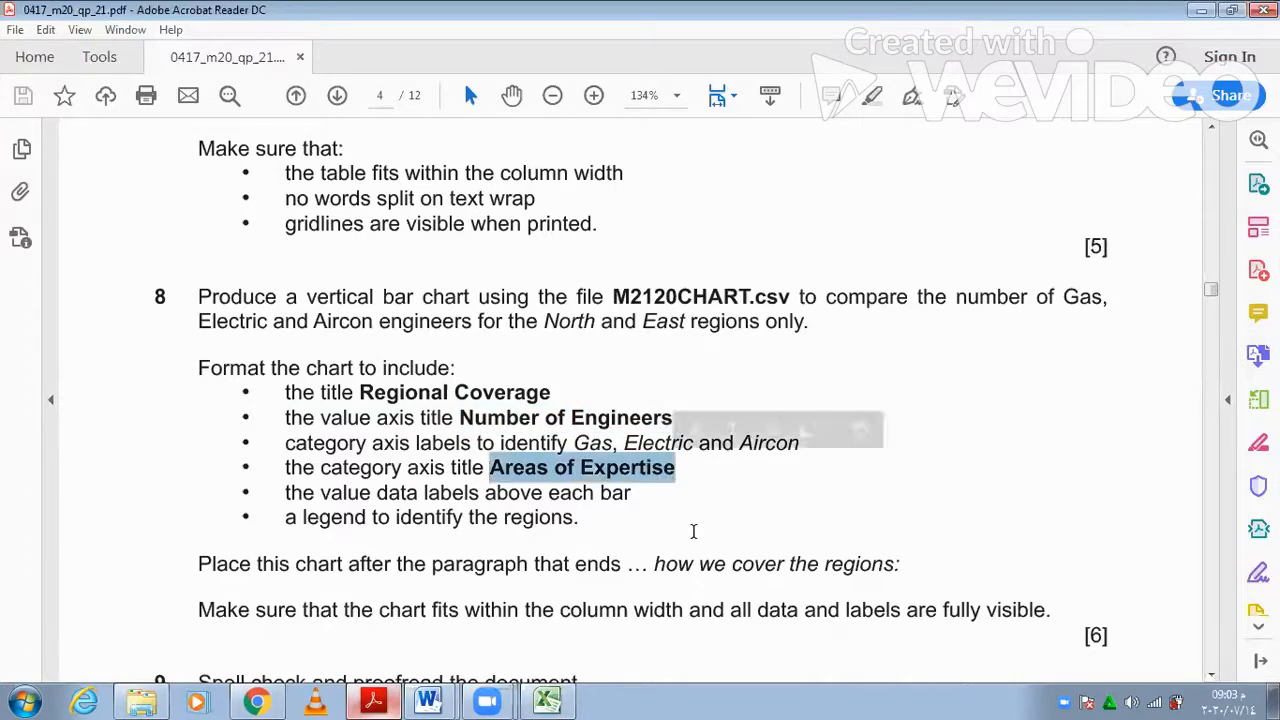
{"action": "left_click", "coordinate": [568, 697]}
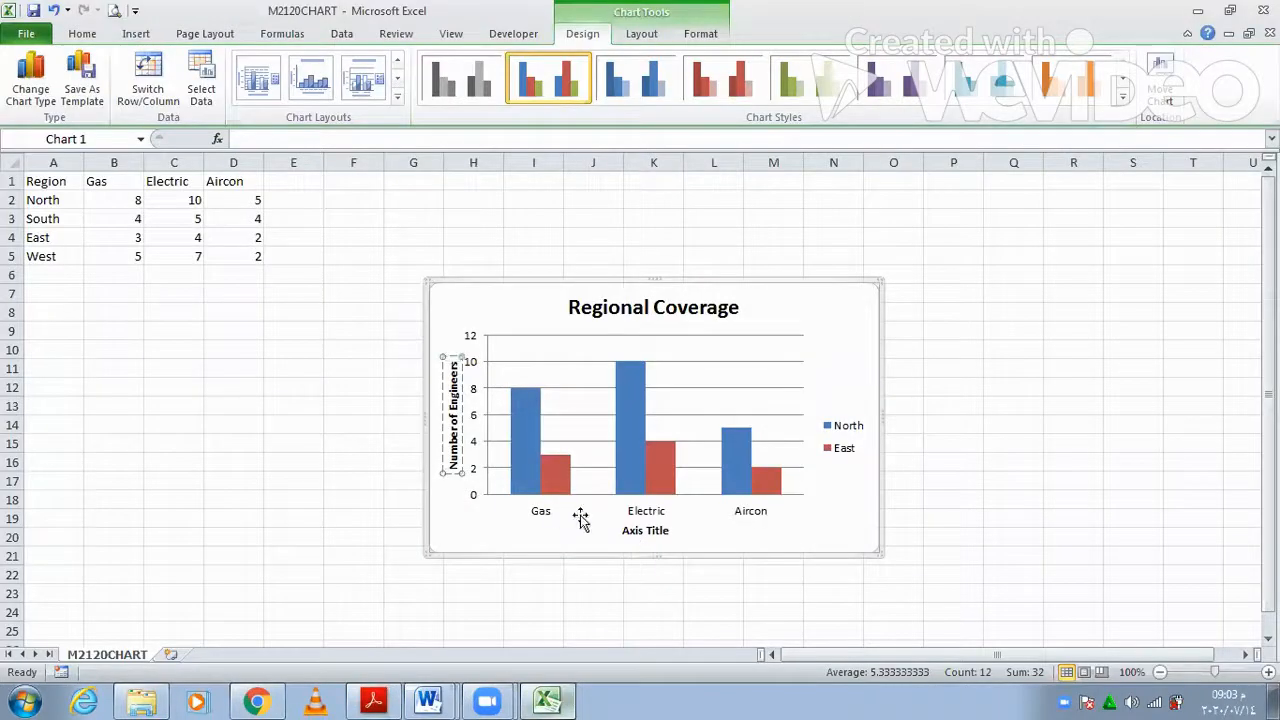
{"action": "left_click", "coordinate": [654, 530]}
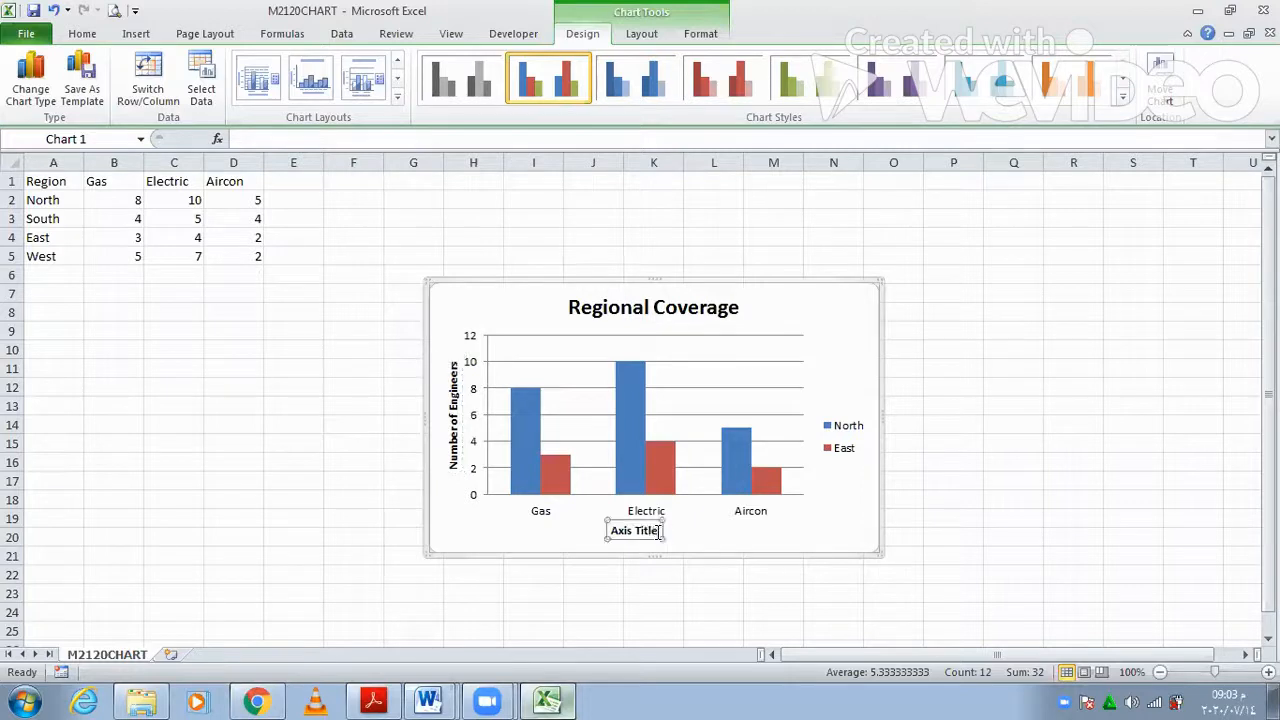
{"action": "left_click_drag", "start_coordinate": [643, 530], "coordinate": [628, 528]}
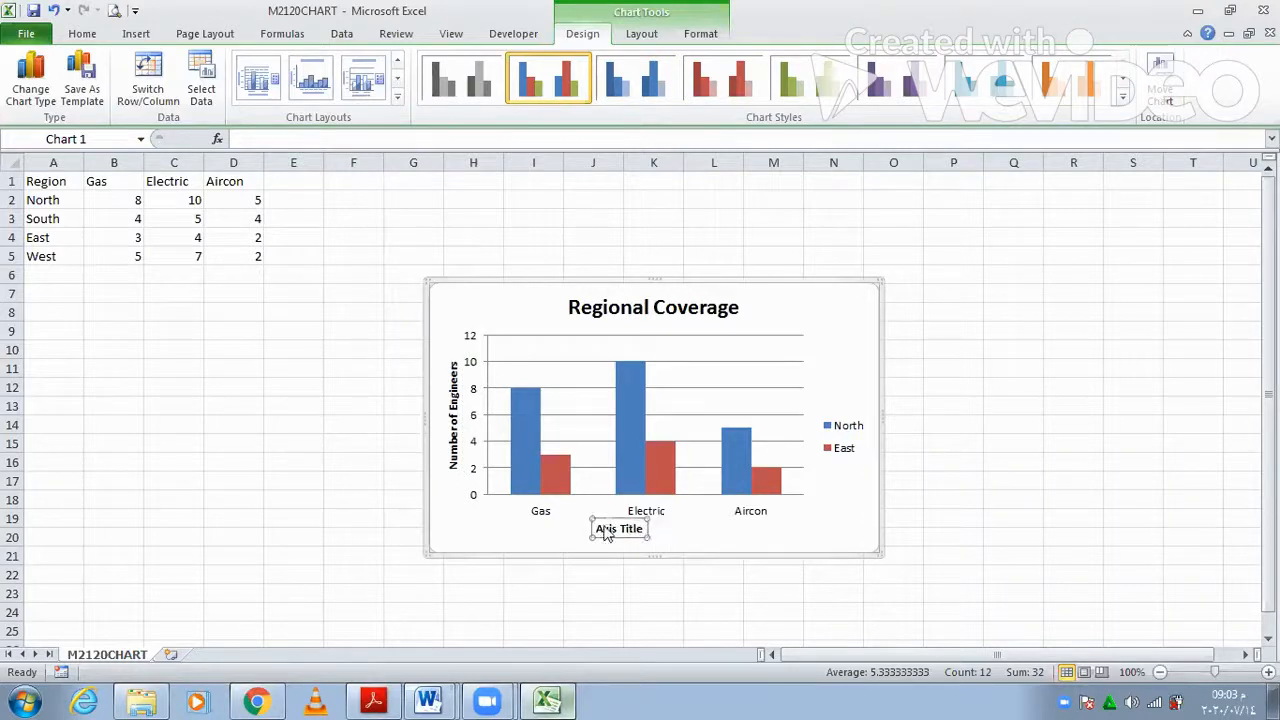
{"action": "triple_click", "coordinate": [605, 530]}
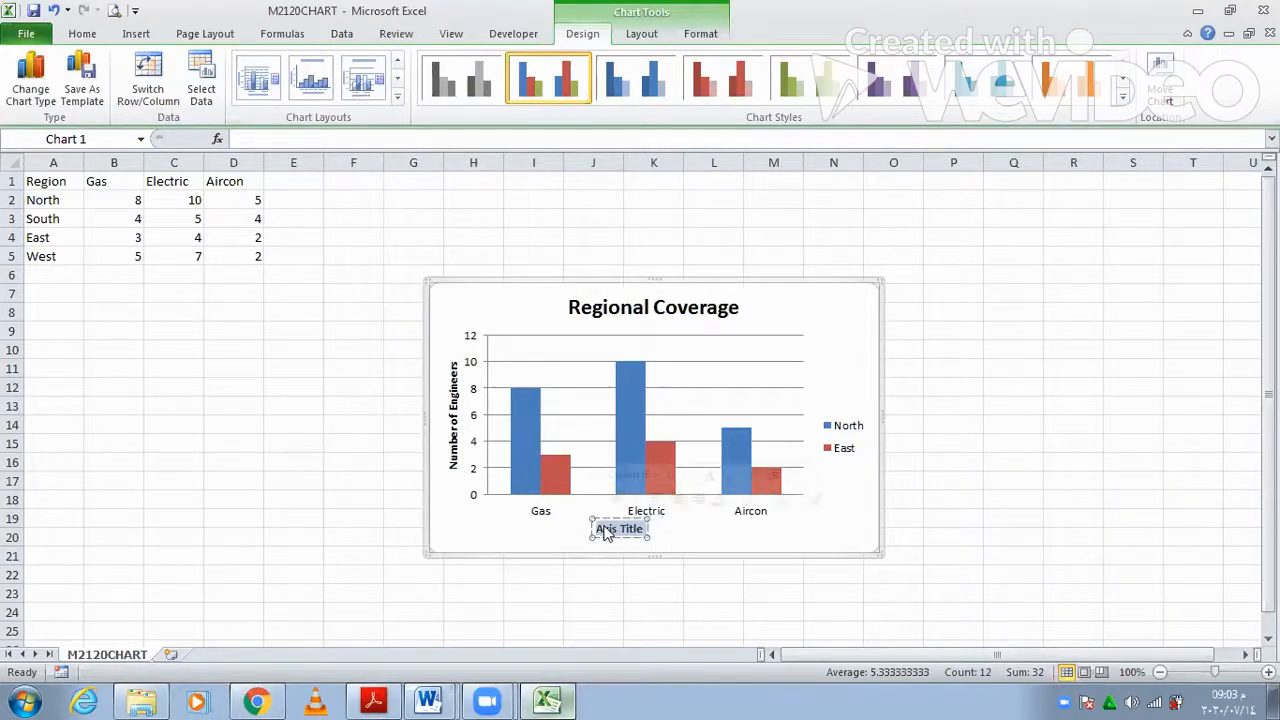
{"action": "type", "text": "Areas of Expertise"}
{"action": "left_click", "coordinate": [724, 530]}
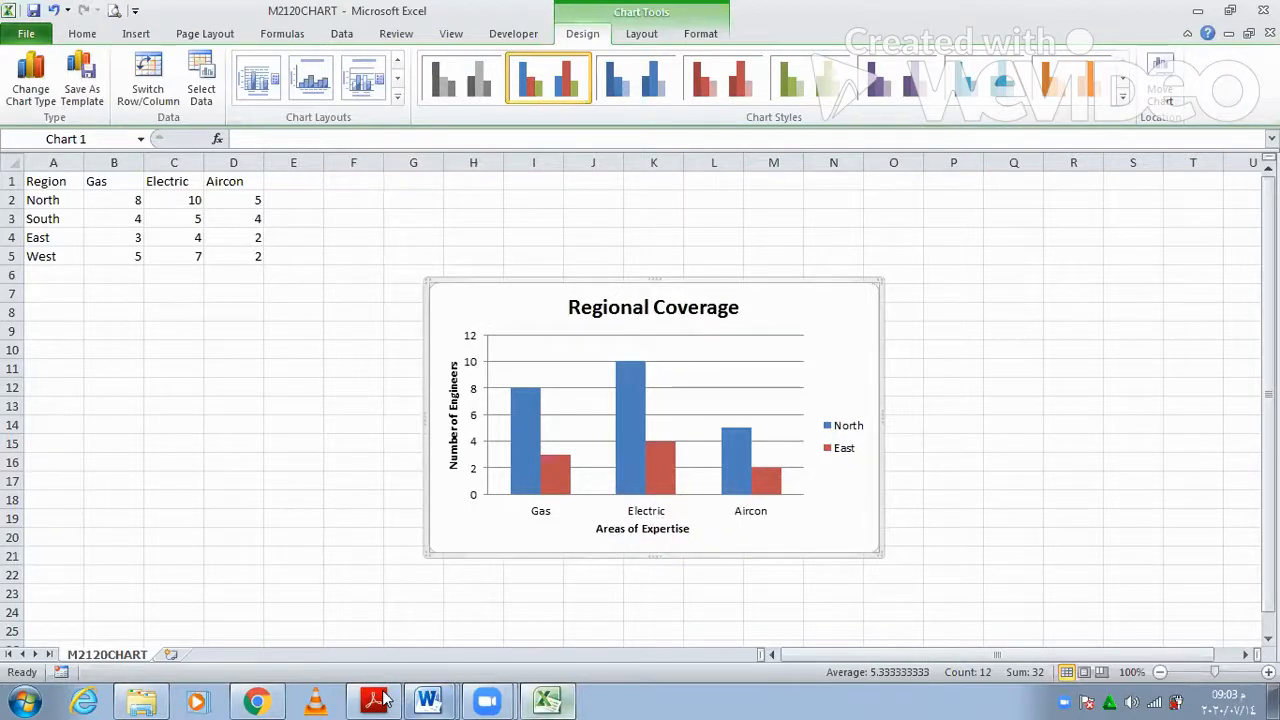
{"action": "left_click", "coordinate": [377, 699]}
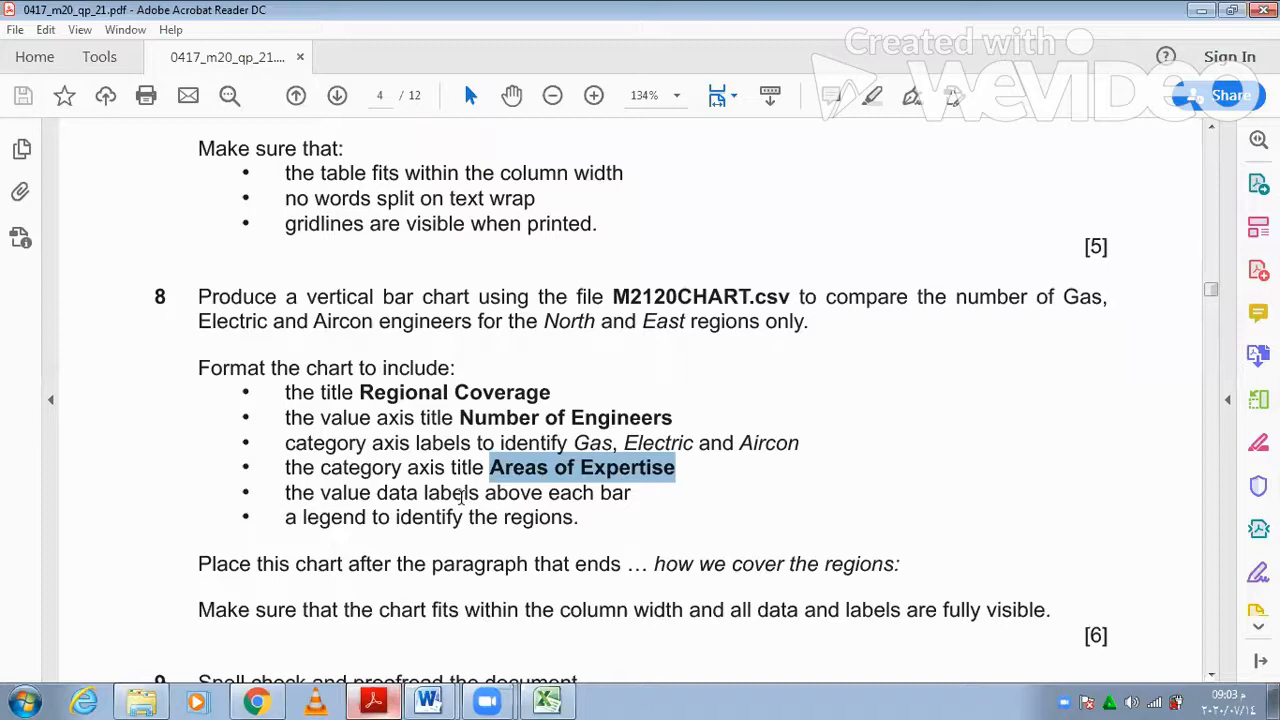
- Add Outside End data labels to every North and East column
{"action": "left_click", "coordinate": [378, 697]}
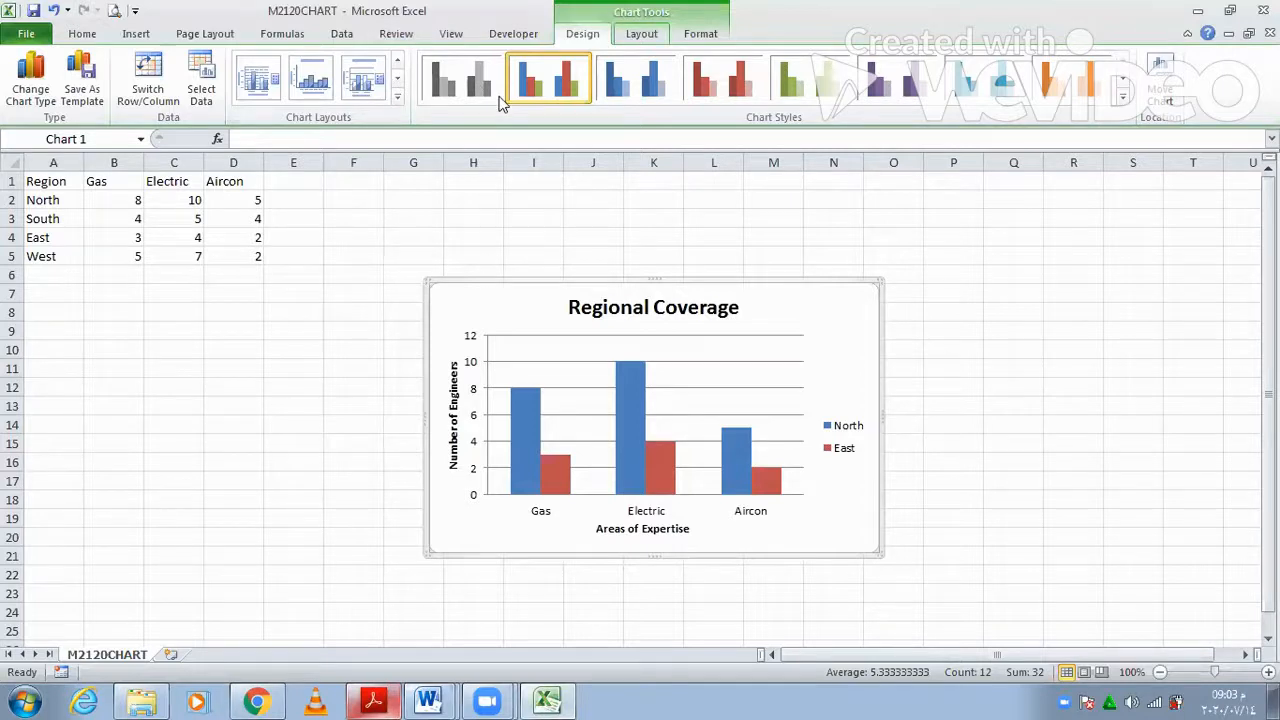
{"action": "left_click", "coordinate": [433, 100]}
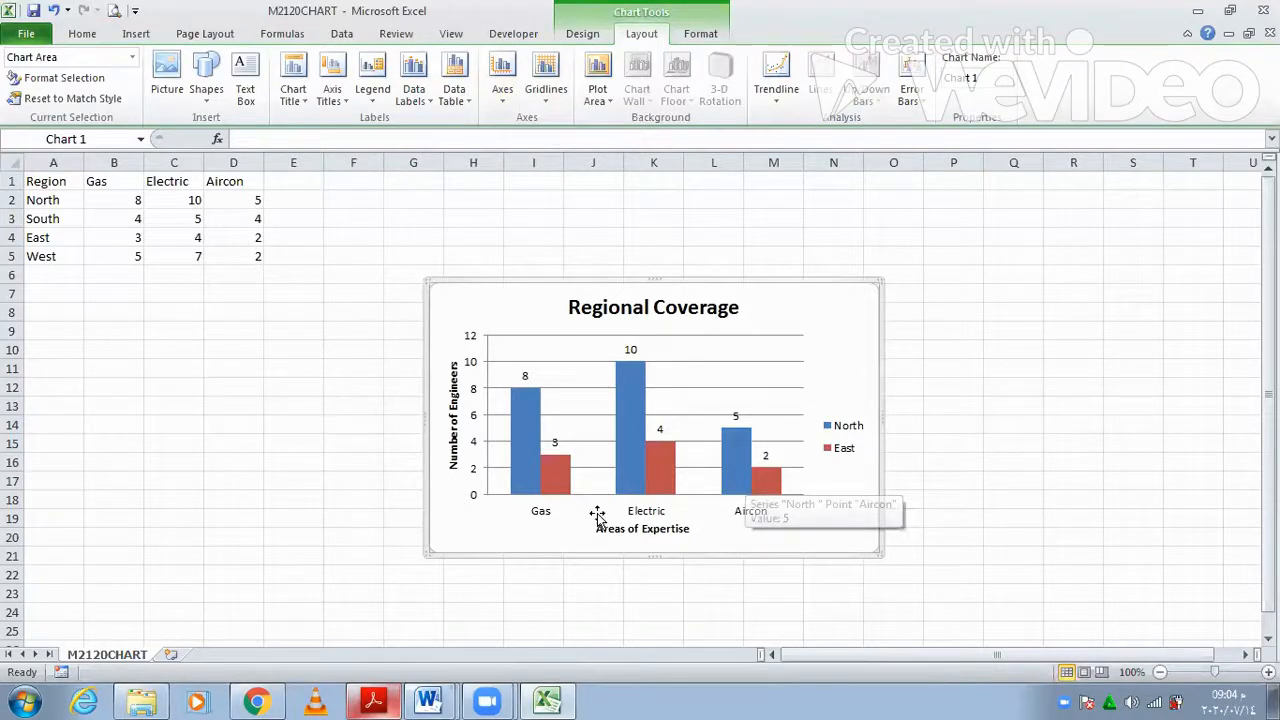
- Paste the Regional Coverage chart into SAFETY below the paragraph ending 'how we cover the regions:'
{"action": "mouse_move", "coordinate": [409, 678]}
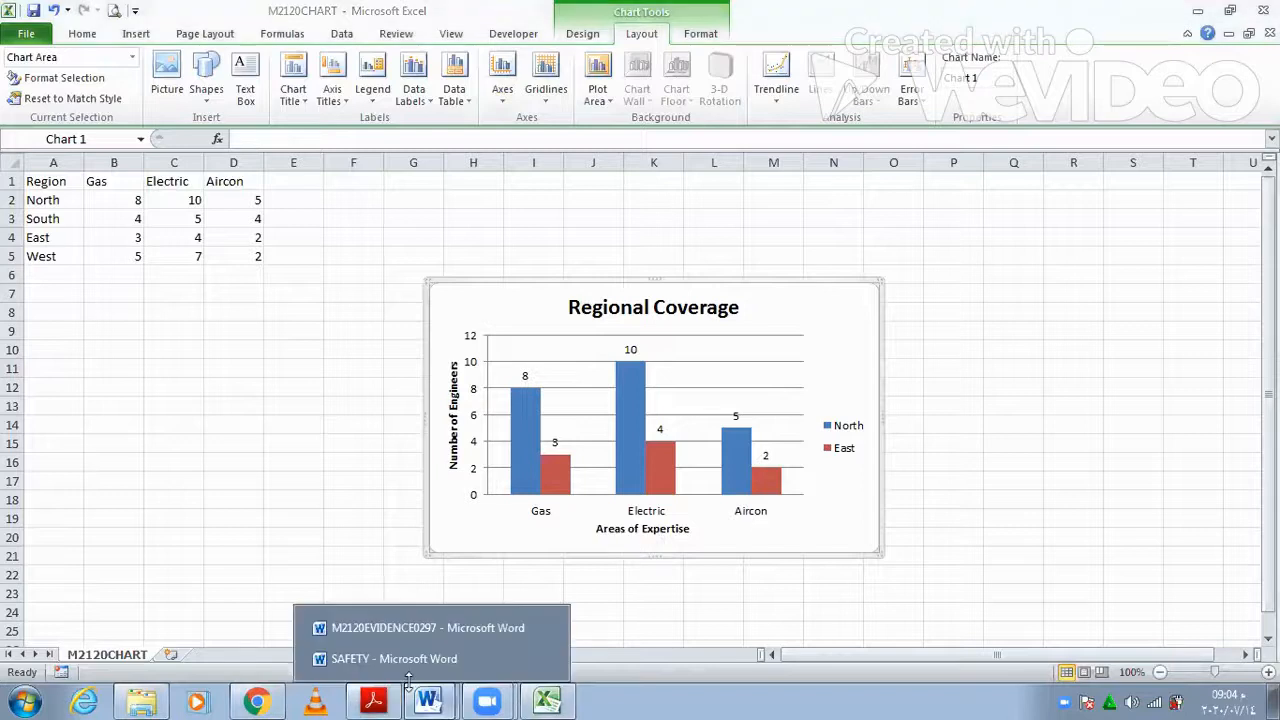
{"action": "left_click", "coordinate": [374, 701]}
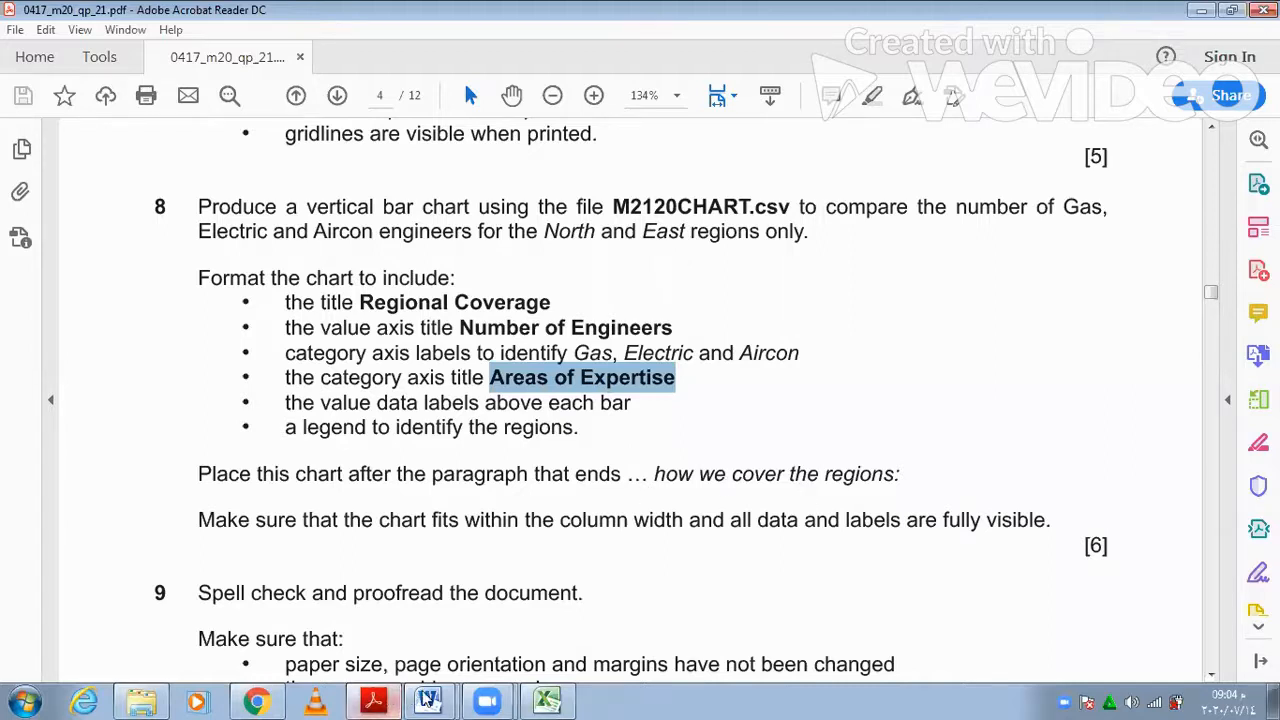
{"action": "left_click", "coordinate": [426, 699]}
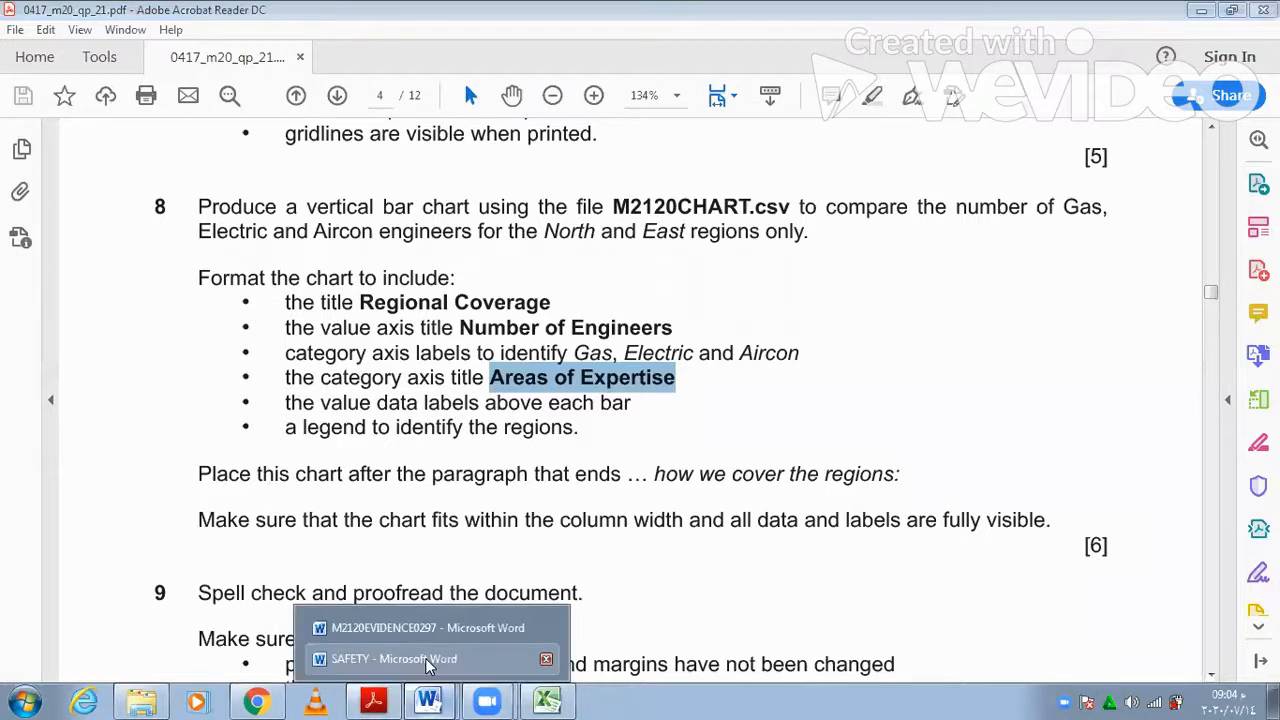
{"action": "left_click", "coordinate": [425, 658]}
{"action": "left_click_drag", "start_coordinate": [1271, 291], "coordinate": [1271, 527]}
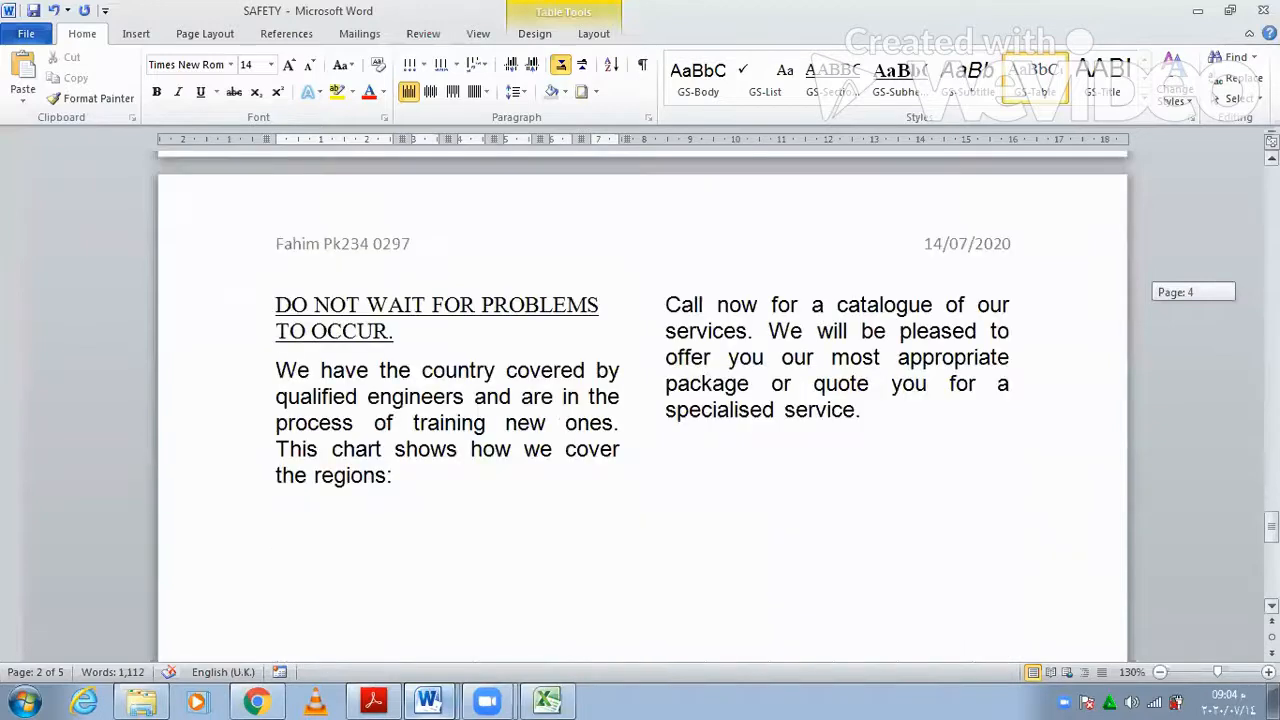
{"action": "left_click", "coordinate": [275, 540]}
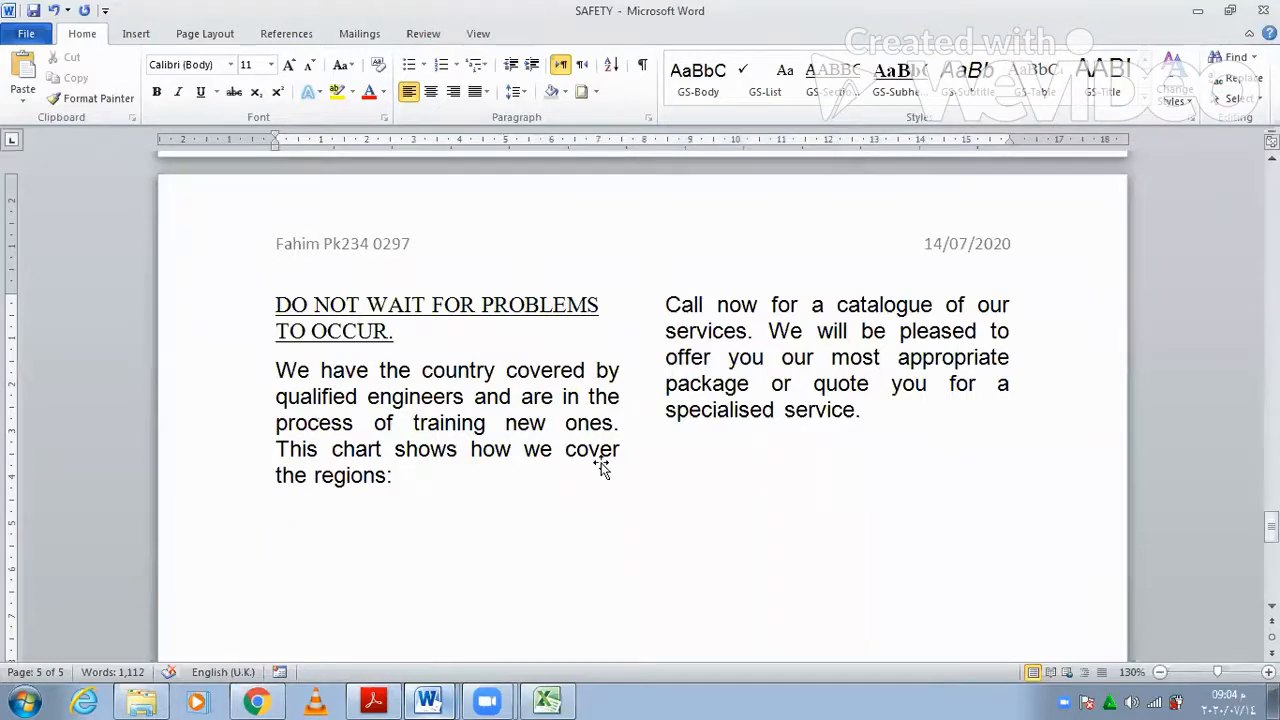
{"action": "key", "text": "ctrl+v"}
- Drag the chart's corner handle inward so it fits the column width, then deselect it
{"action": "left_click", "coordinate": [855, 614]}
{"action": "left_click_drag", "start_coordinate": [863, 621], "coordinate": [651, 529]}
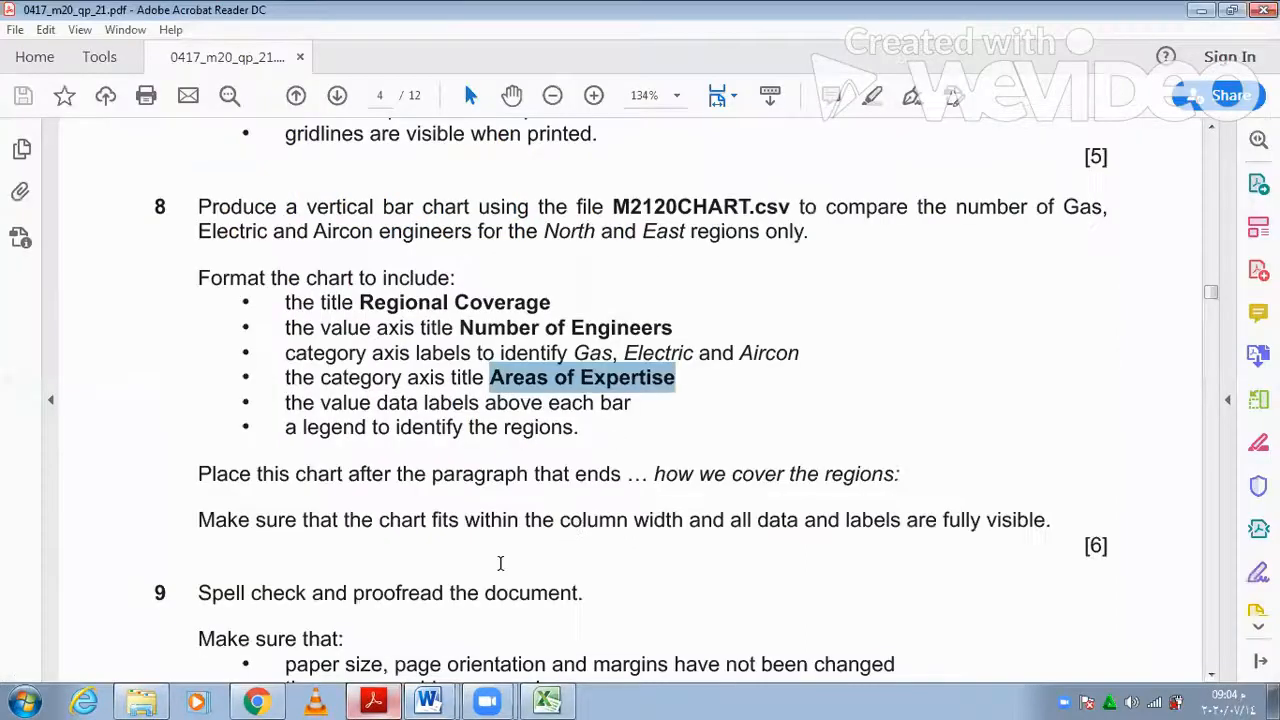
{"action": "scroll", "coordinate": [500, 563], "scroll_direction": "down", "scroll_amount": 1}
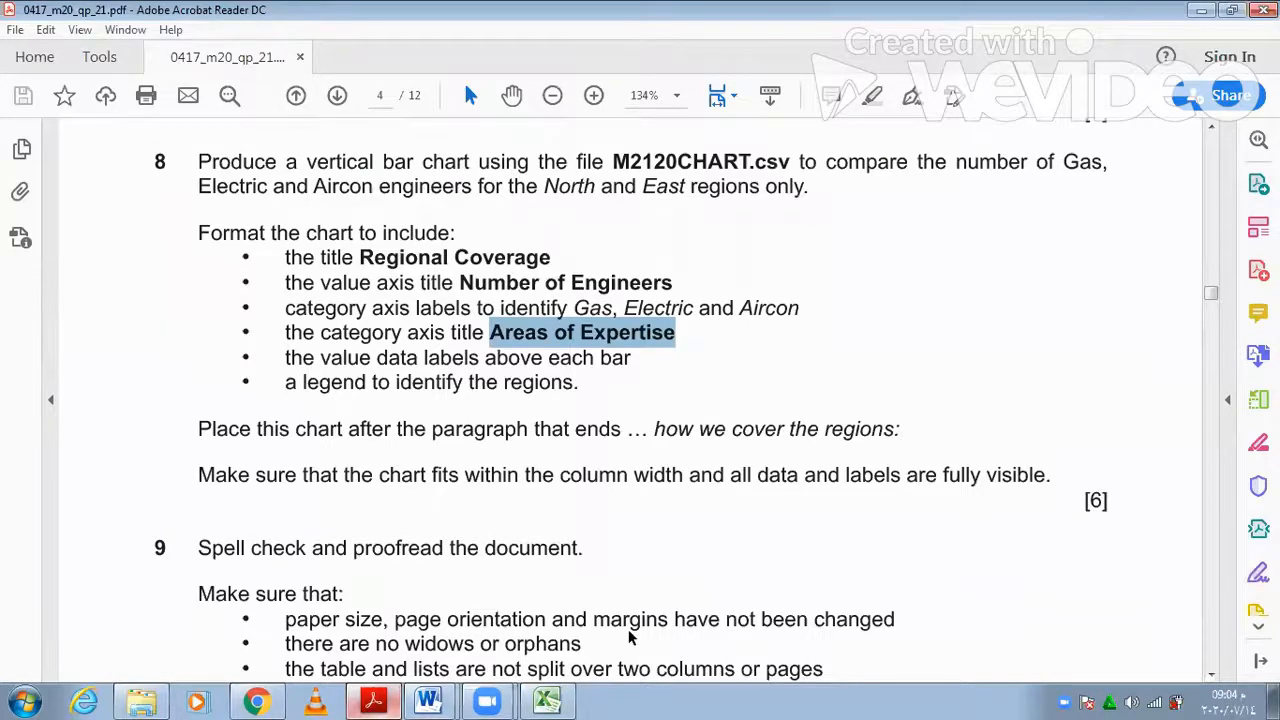
{"action": "scroll", "coordinate": [628, 634], "scroll_direction": "down", "scroll_amount": 4}
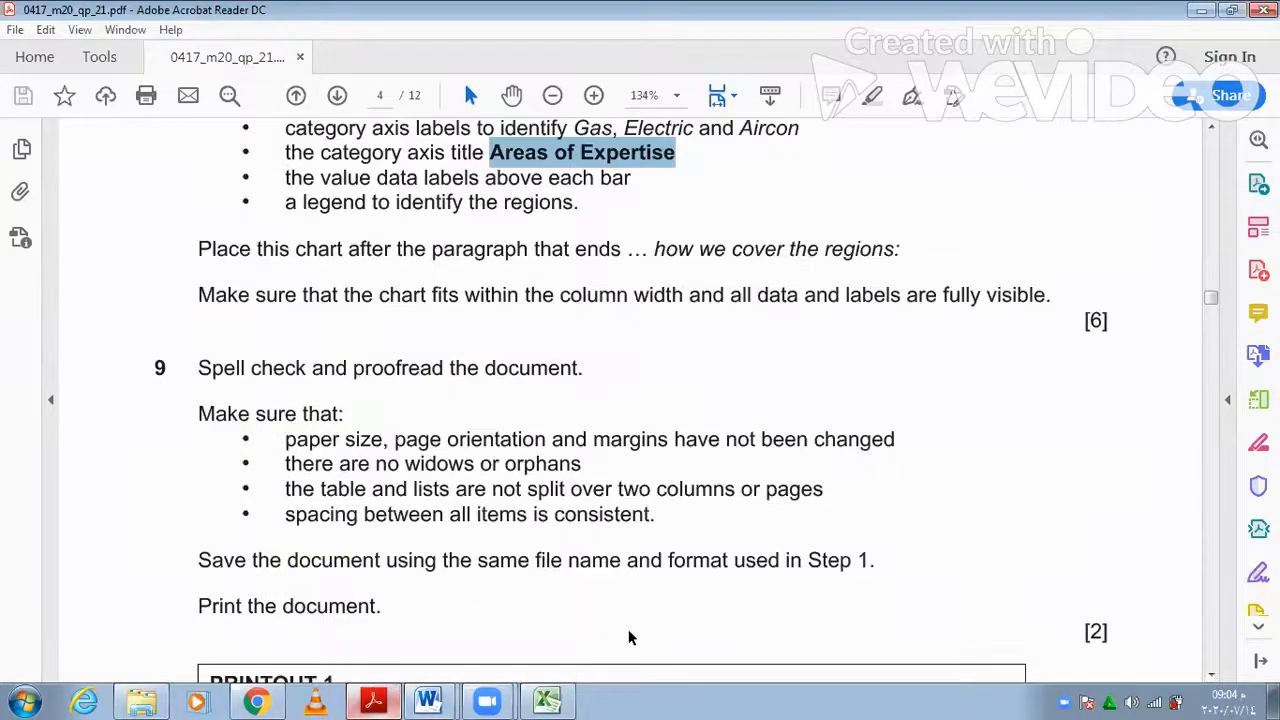
{"action": "left_click", "coordinate": [428, 700]}
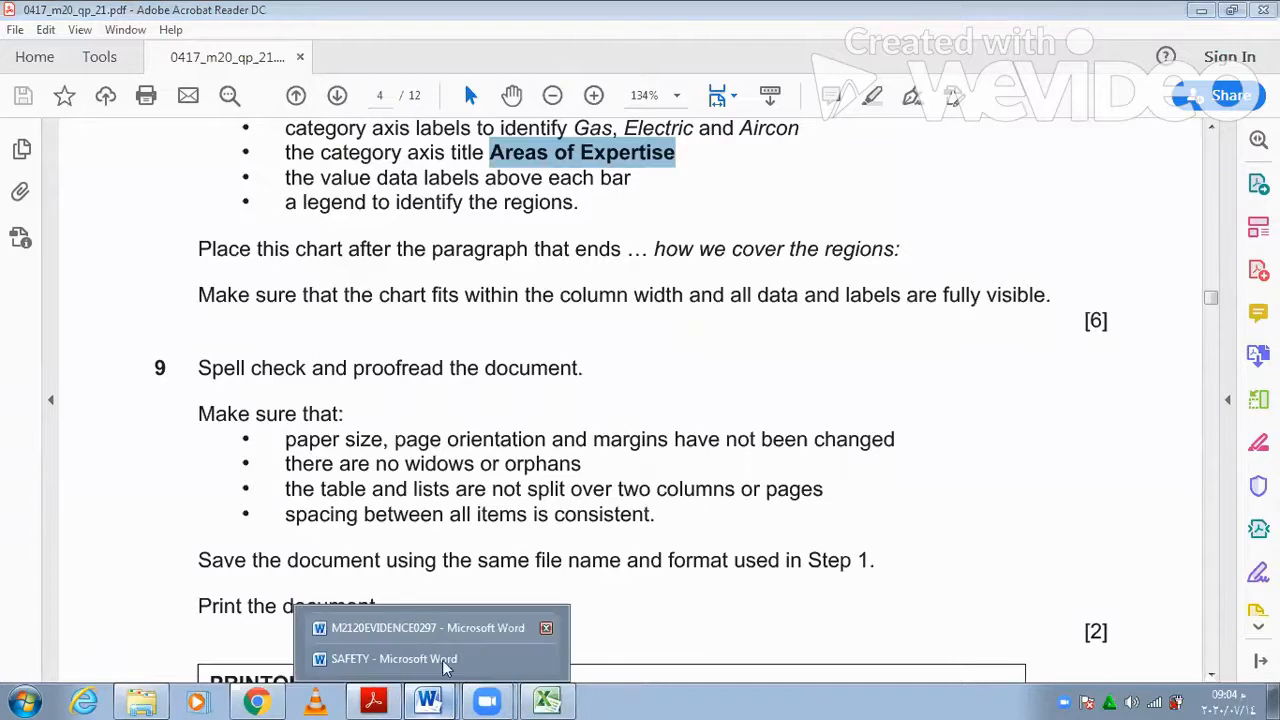
{"action": "left_click", "coordinate": [442, 660]}
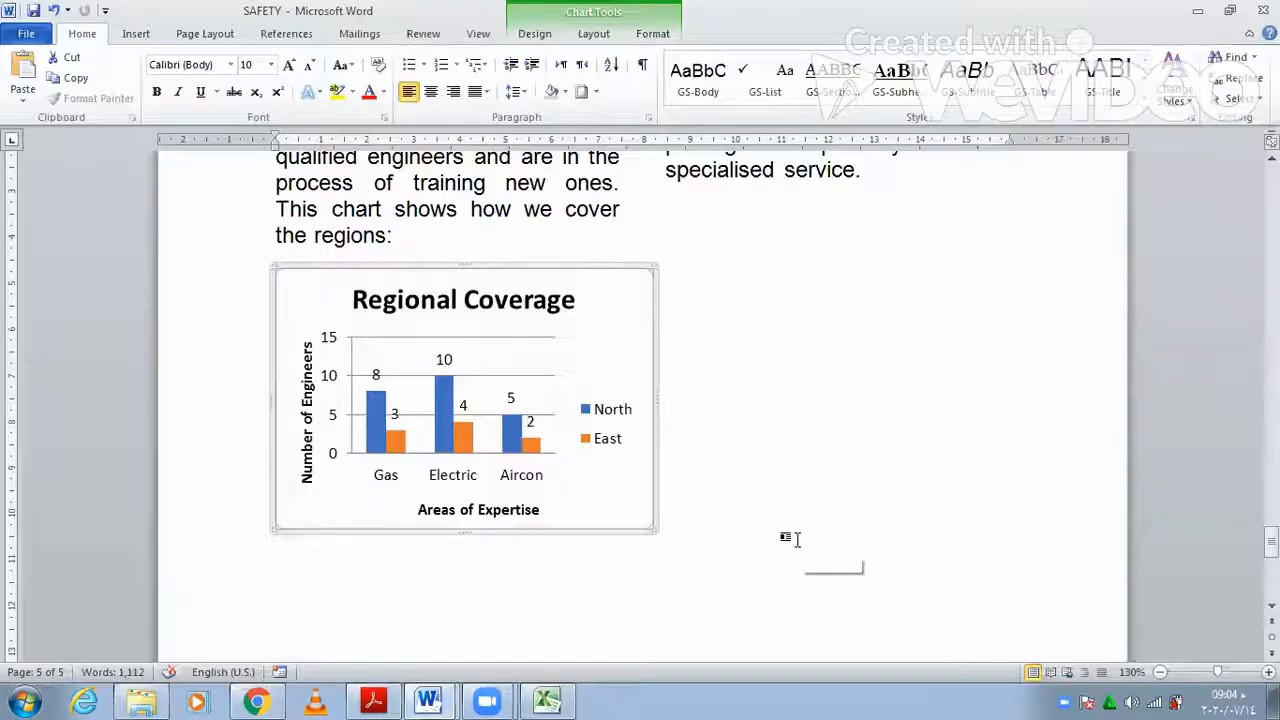
{"action": "left_click", "coordinate": [893, 449]}
{"action": "scroll", "coordinate": [894, 450], "scroll_direction": "up", "scroll_amount": 8}
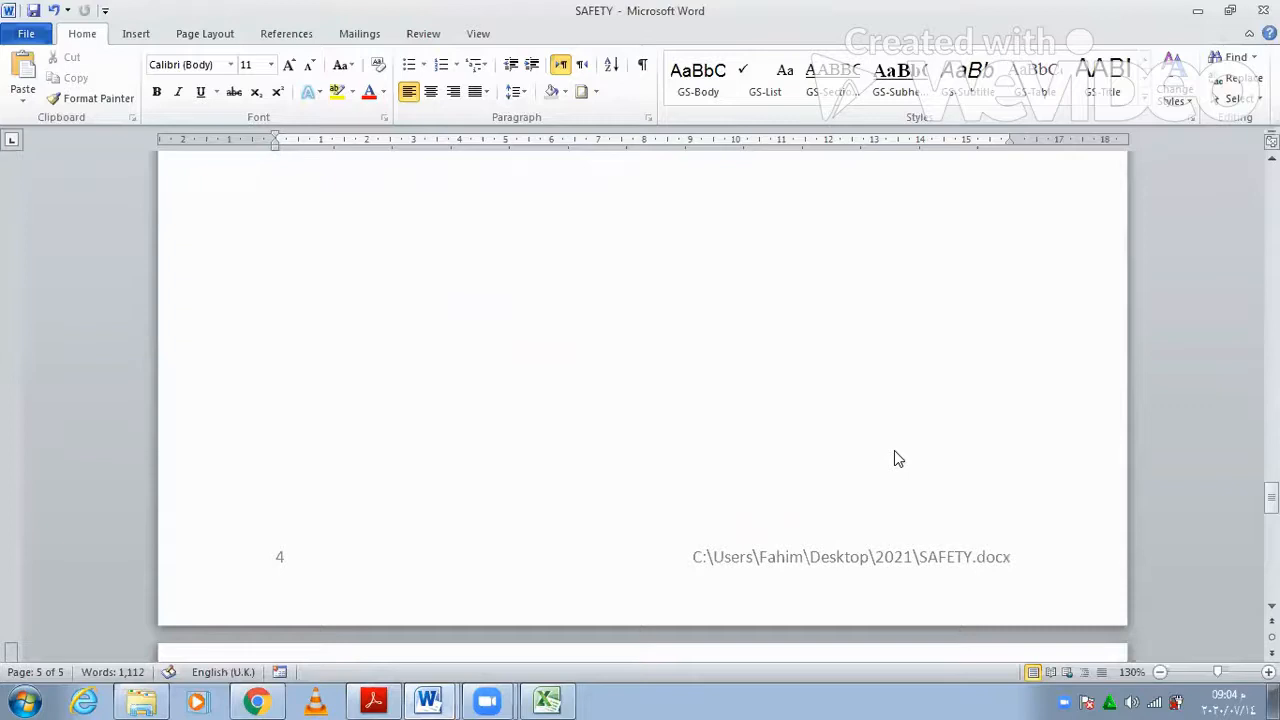
{"action": "scroll", "coordinate": [894, 450], "scroll_direction": "up", "scroll_amount": 15}
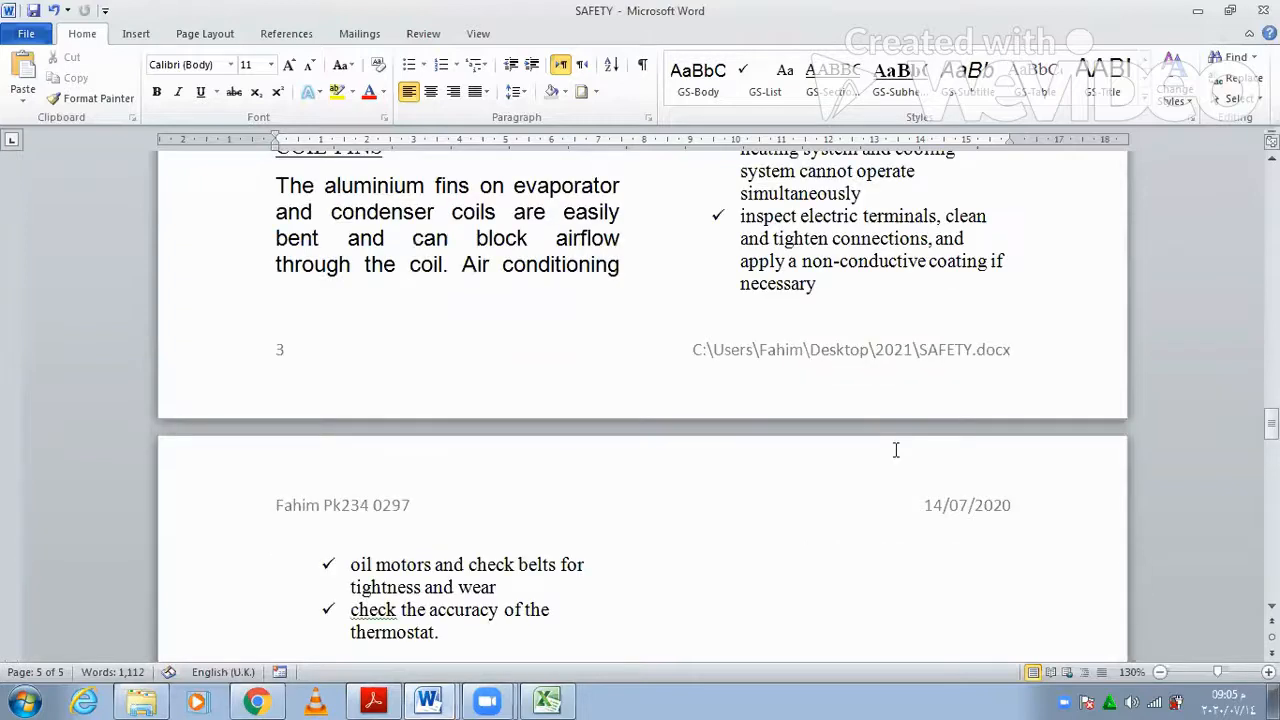
{"action": "scroll", "coordinate": [895, 450], "scroll_direction": "up", "scroll_amount": 9}
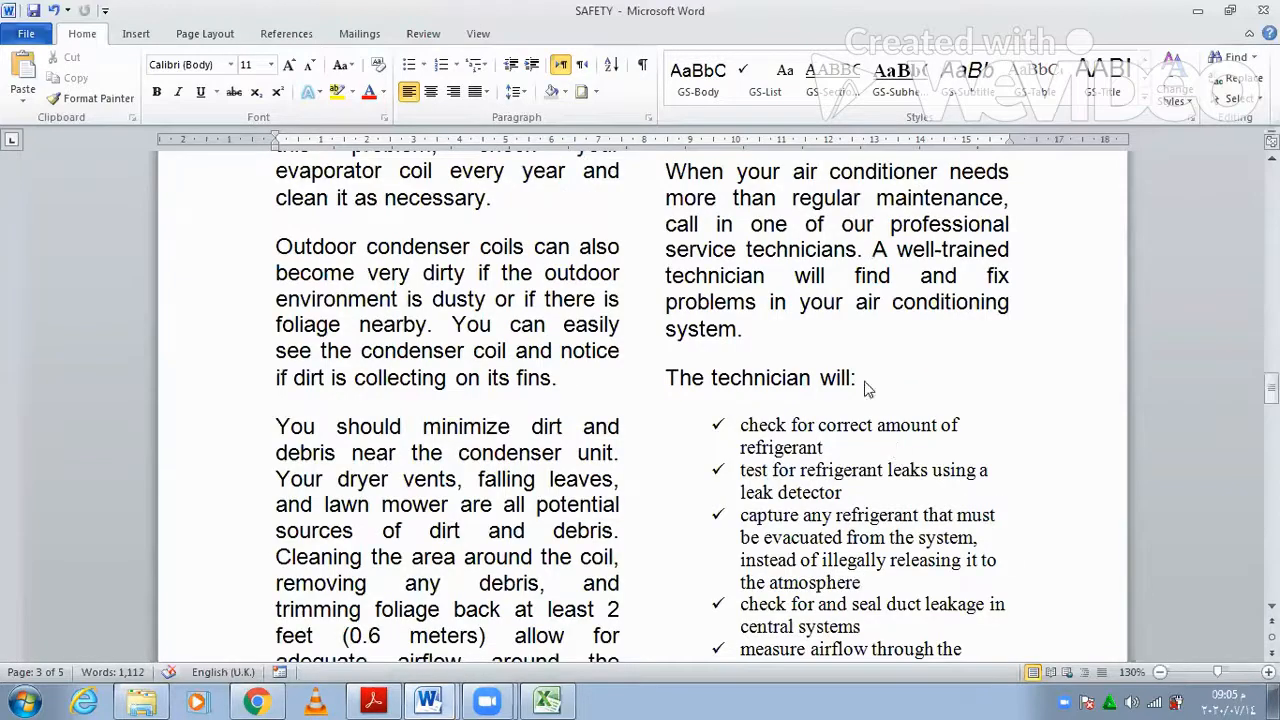
- Spell-check the document, correcting cheecks and inspet, ignoring 'leave', and capitalising 'Check'
{"action": "key", "text": "F7"}
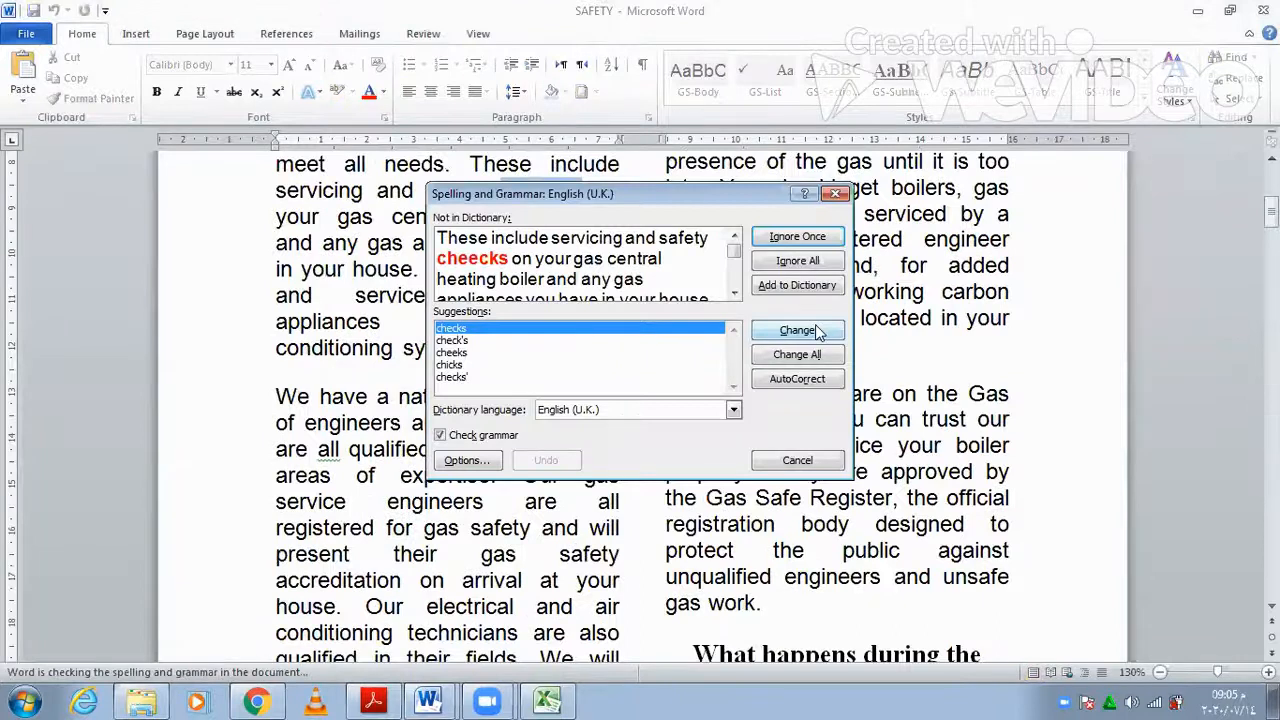
{"action": "left_click", "coordinate": [797, 330]}
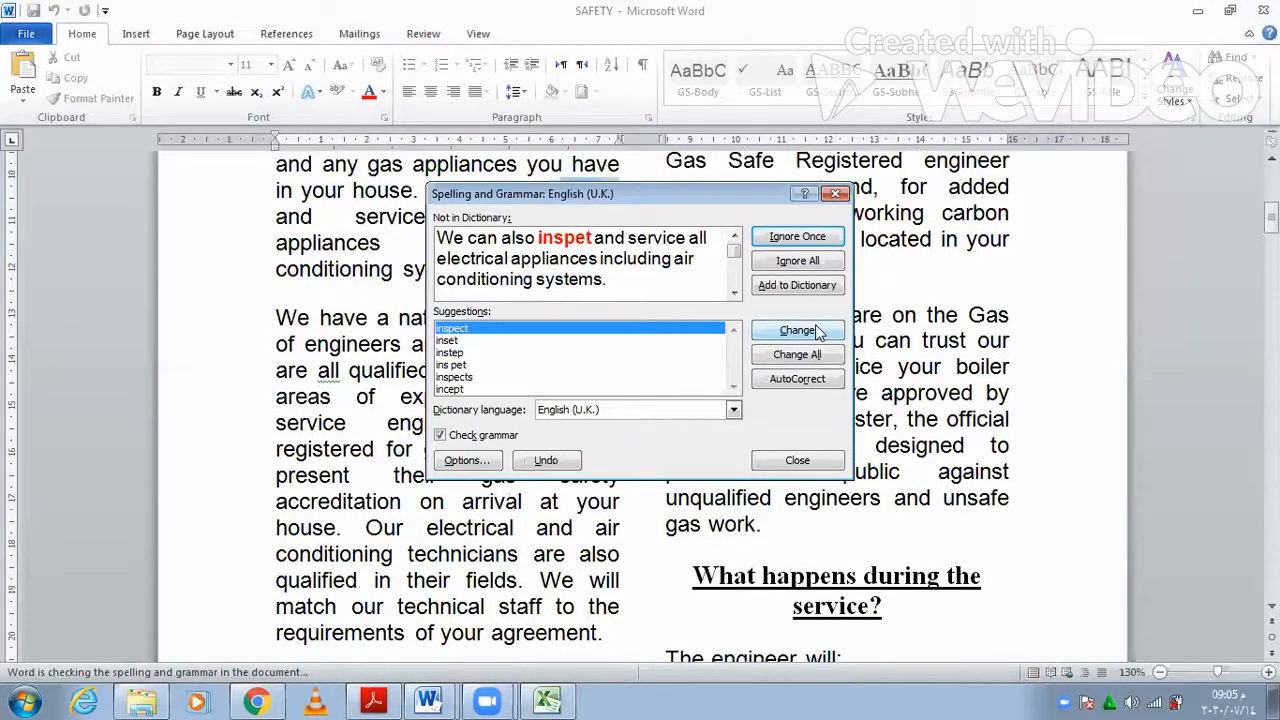
{"action": "left_click", "coordinate": [816, 331]}
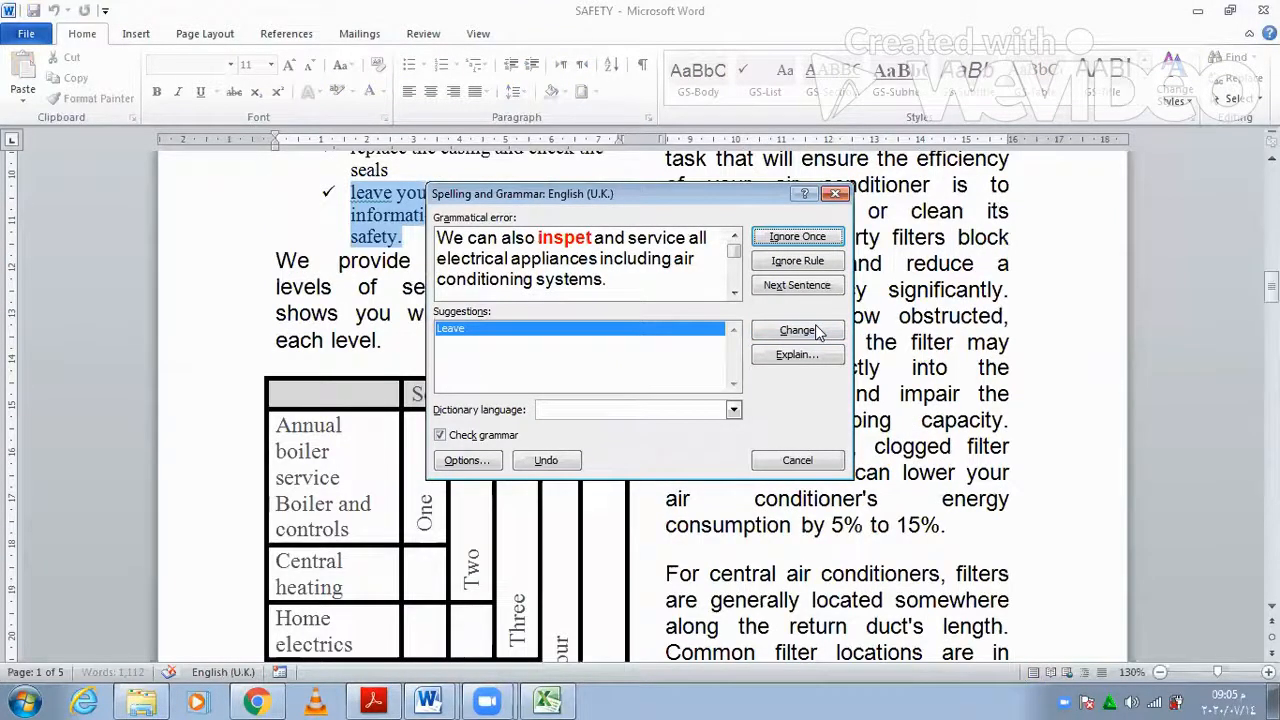
{"action": "left_click", "coordinate": [816, 240]}
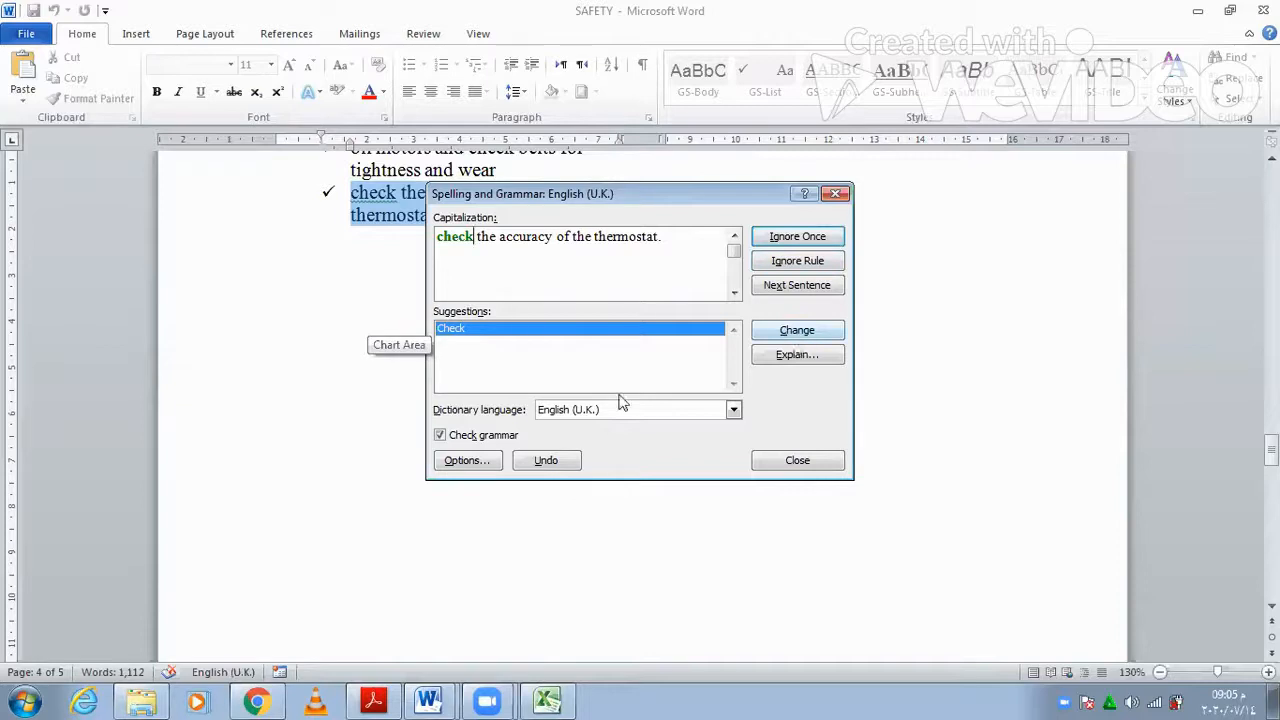
{"action": "key", "text": "Return"}
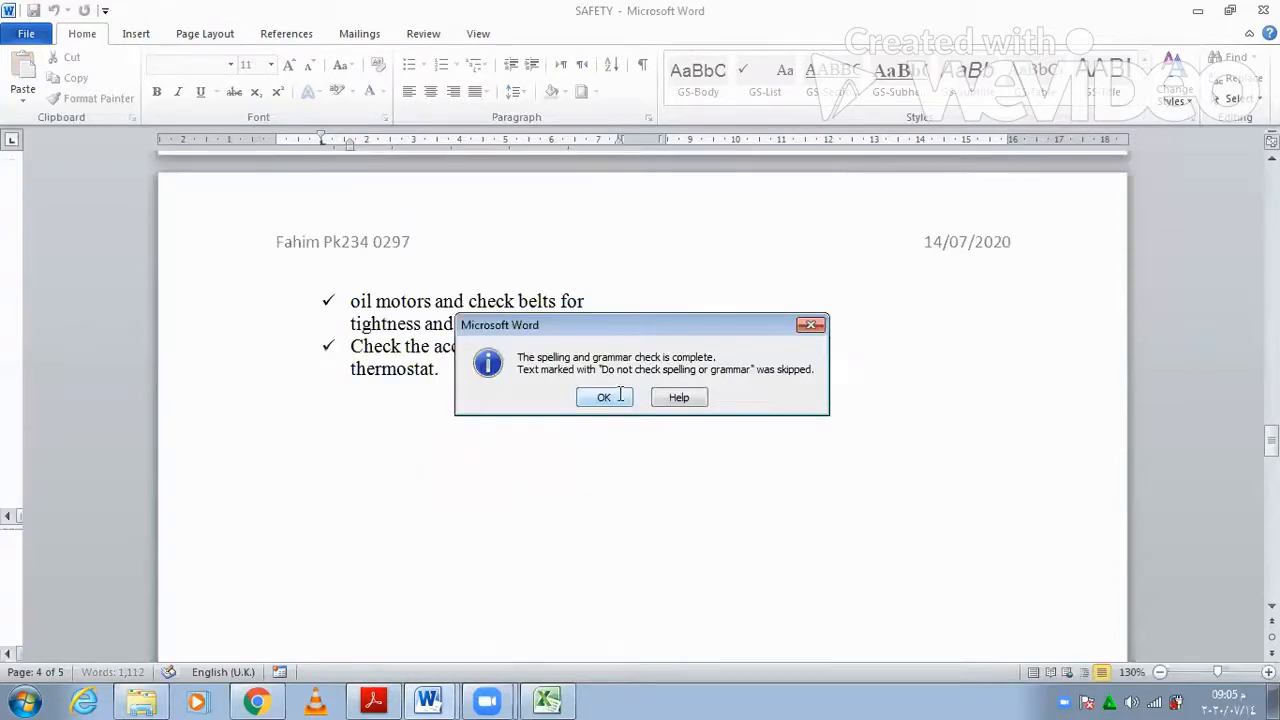
{"action": "key", "text": "Return"}
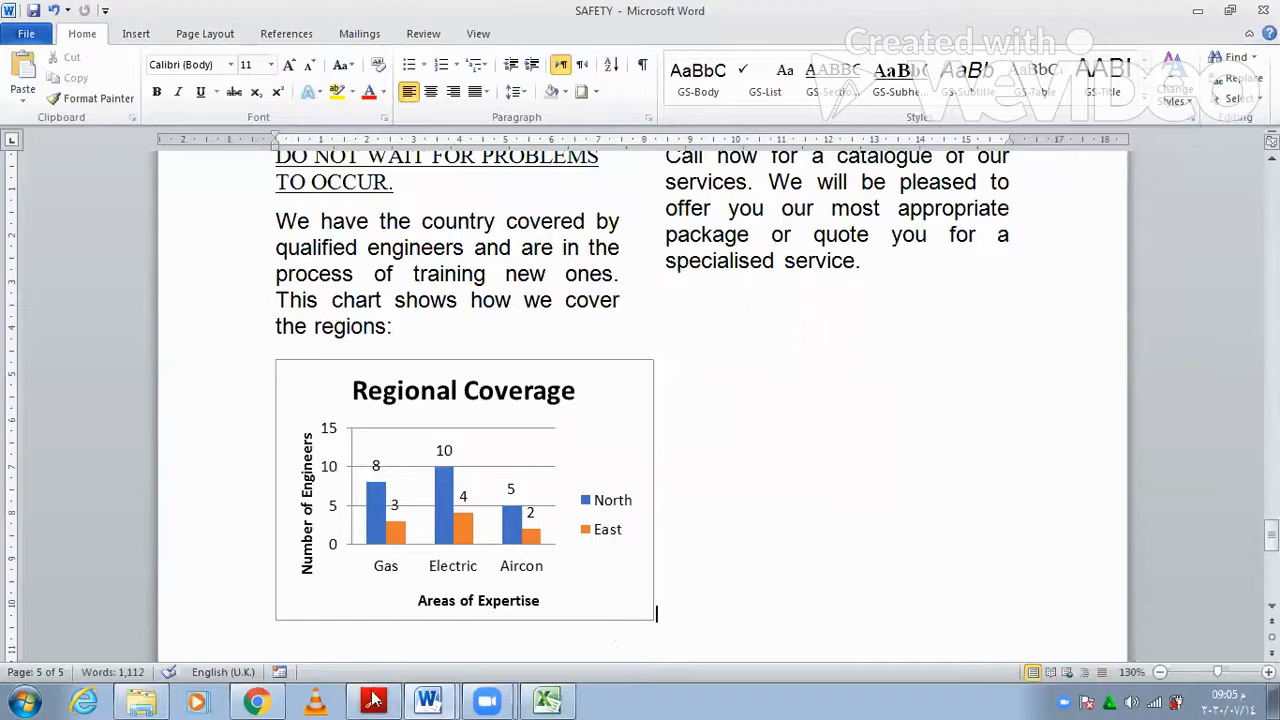
- Save the SAFETY document under its current name, then scroll the exam paper to task 9's final instructions
{"action": "left_click", "coordinate": [428, 700]}
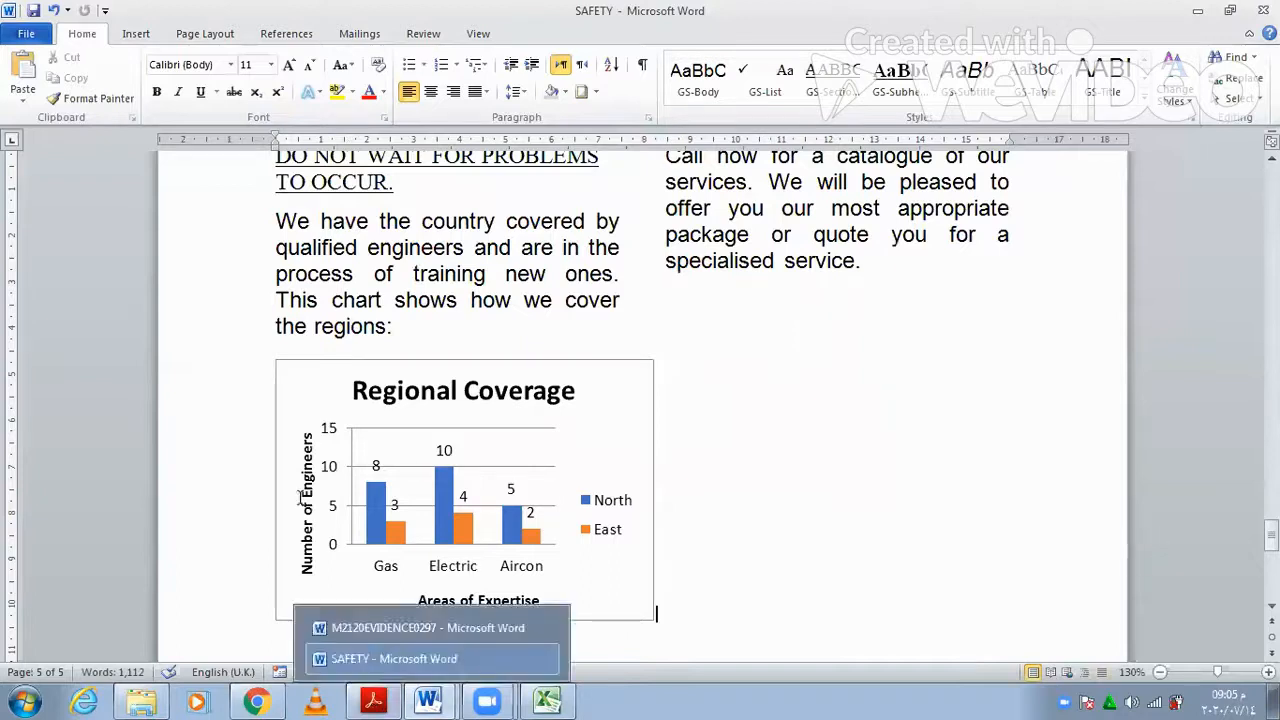
{"action": "left_click", "coordinate": [373, 700]}
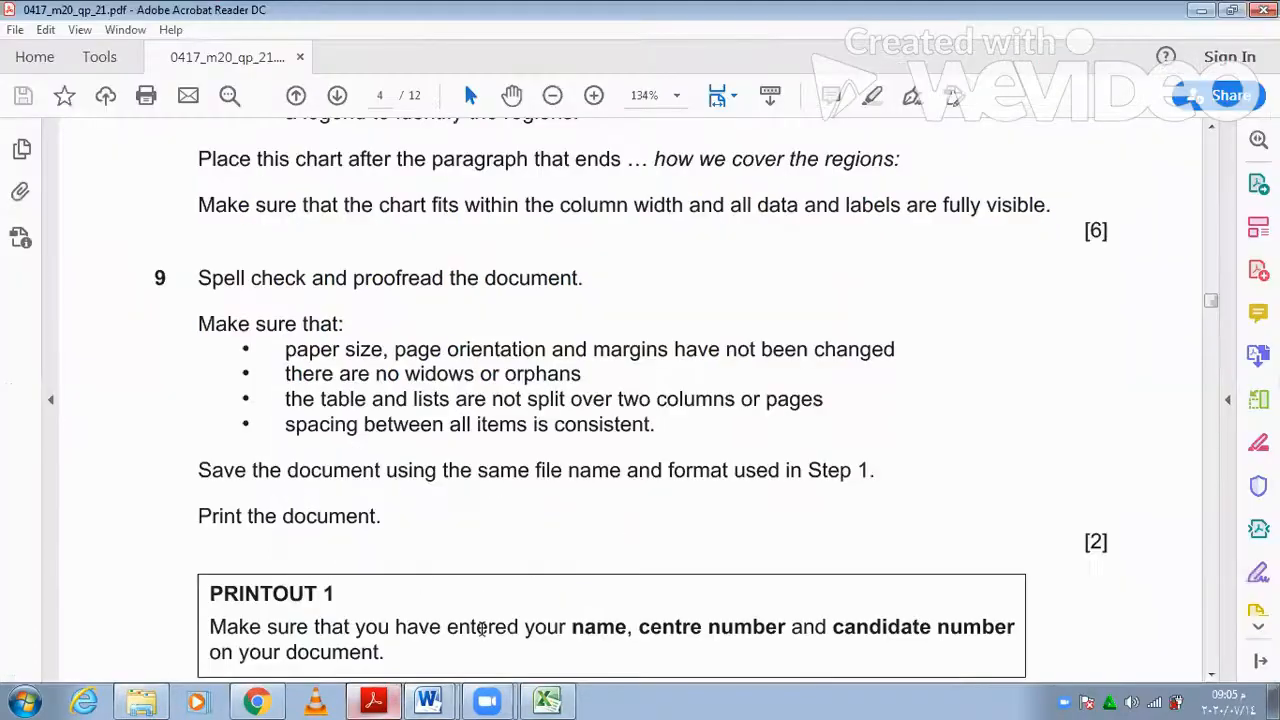
{"action": "left_click", "coordinate": [378, 692]}
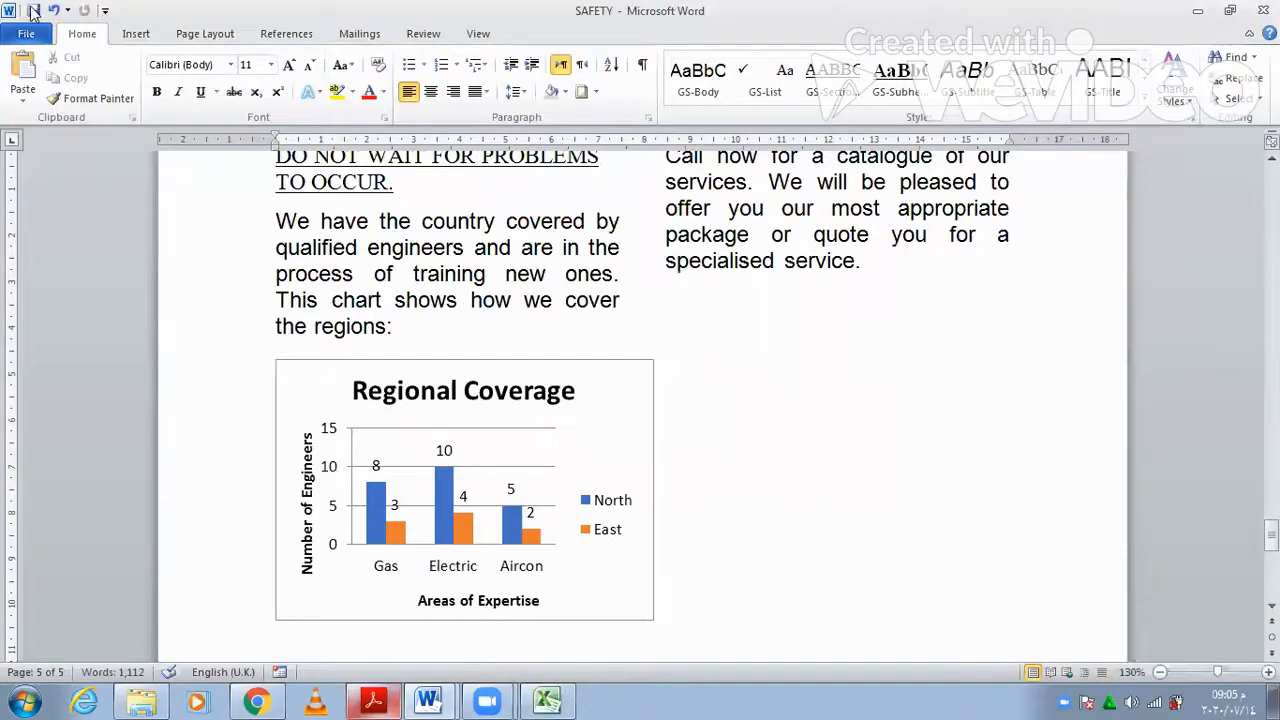
{"action": "left_click", "coordinate": [32, 9]}
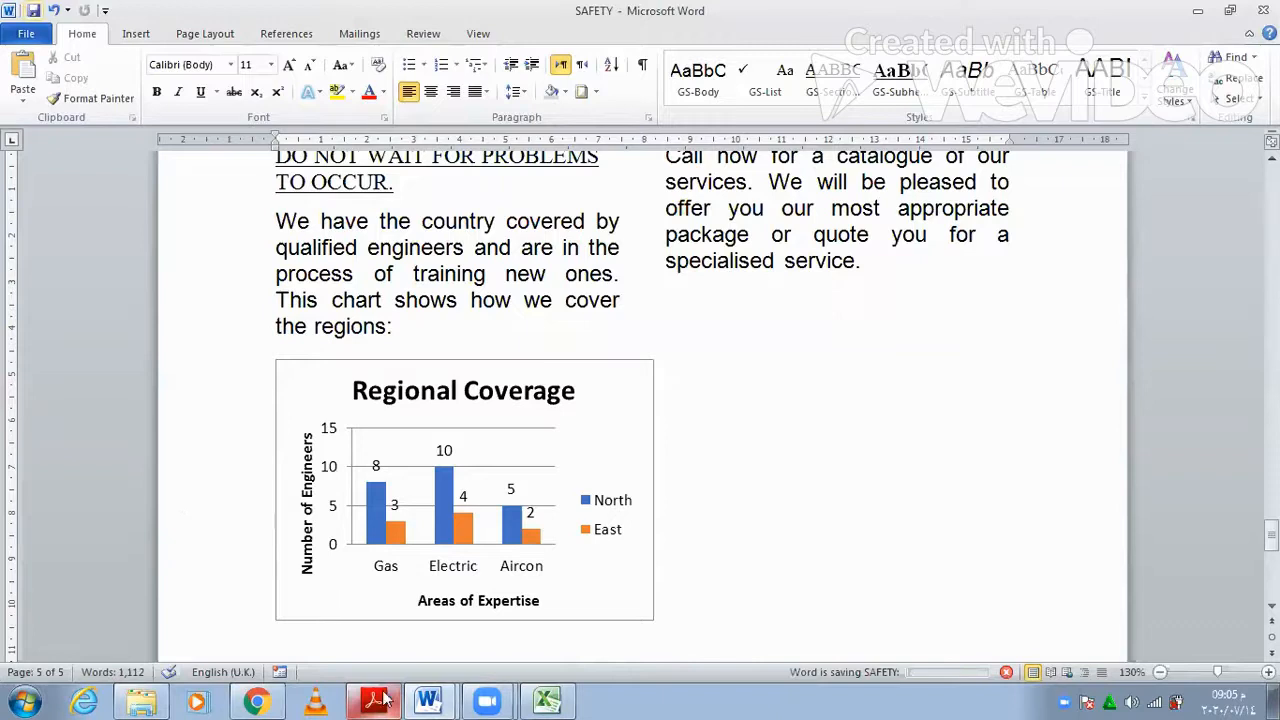
{"action": "key", "text": "alt+Tab"}
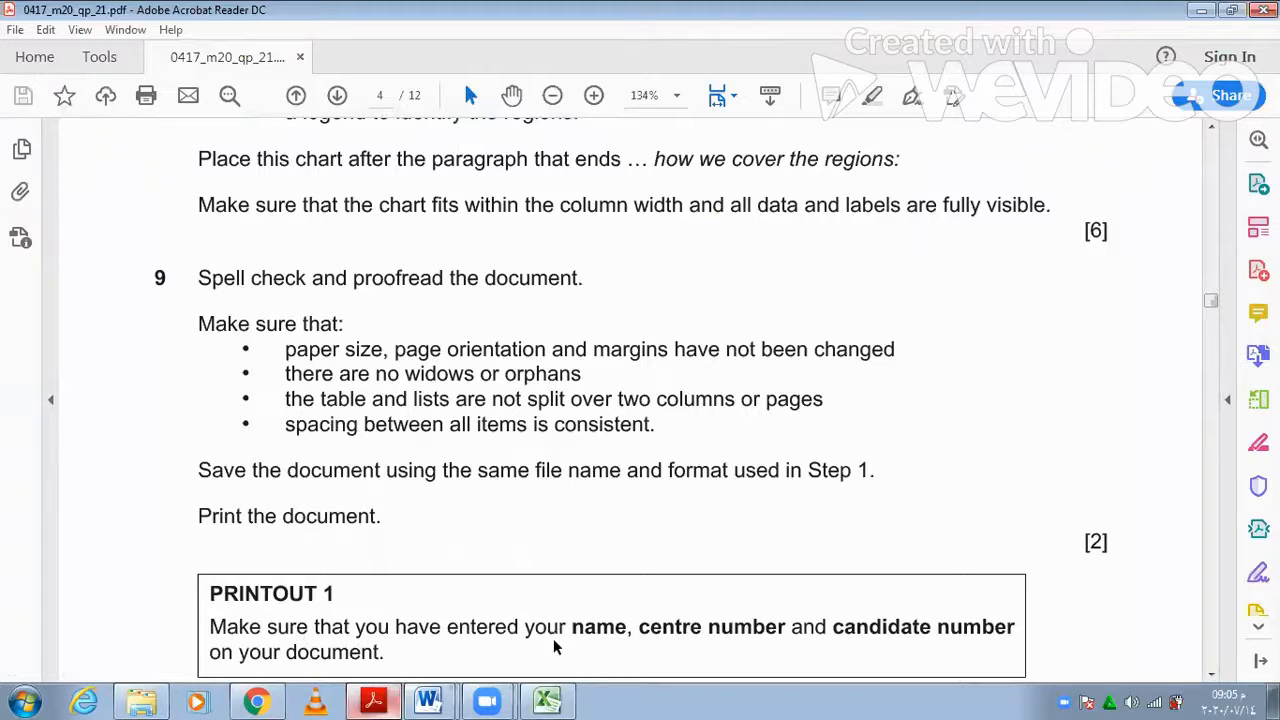
{"action": "scroll", "coordinate": [555, 647], "scroll_direction": "down", "scroll_amount": 2}
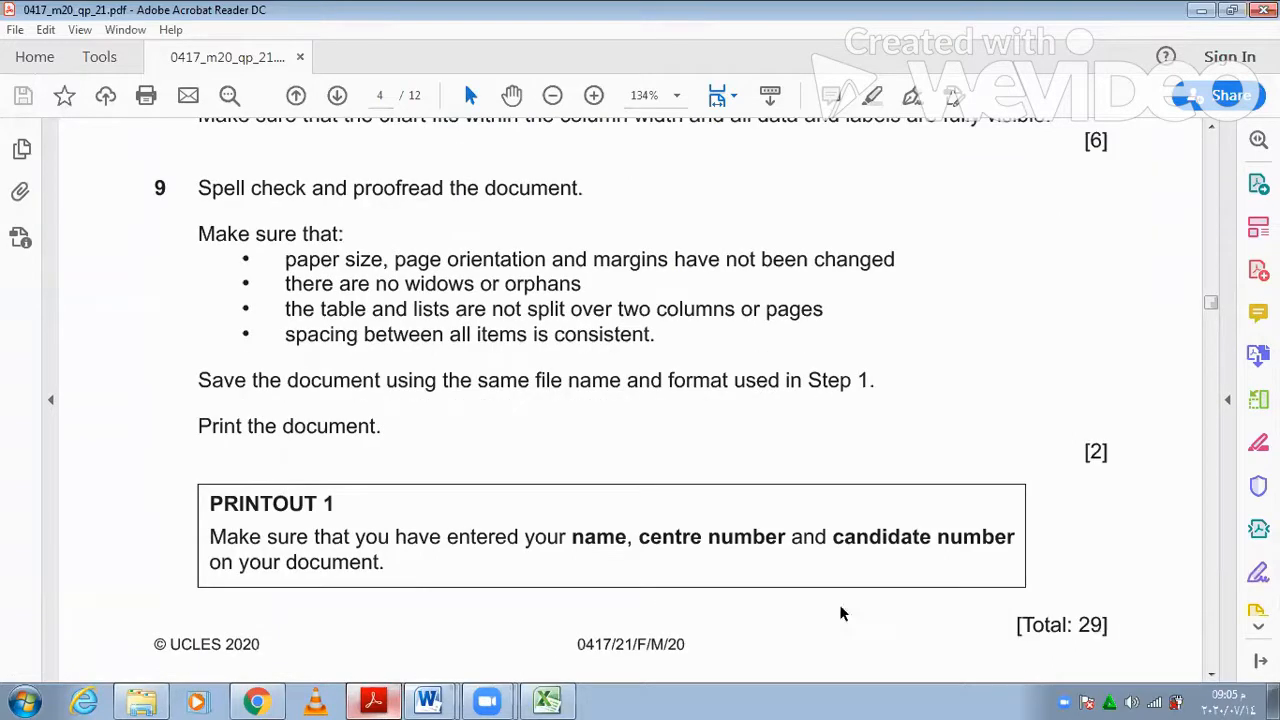